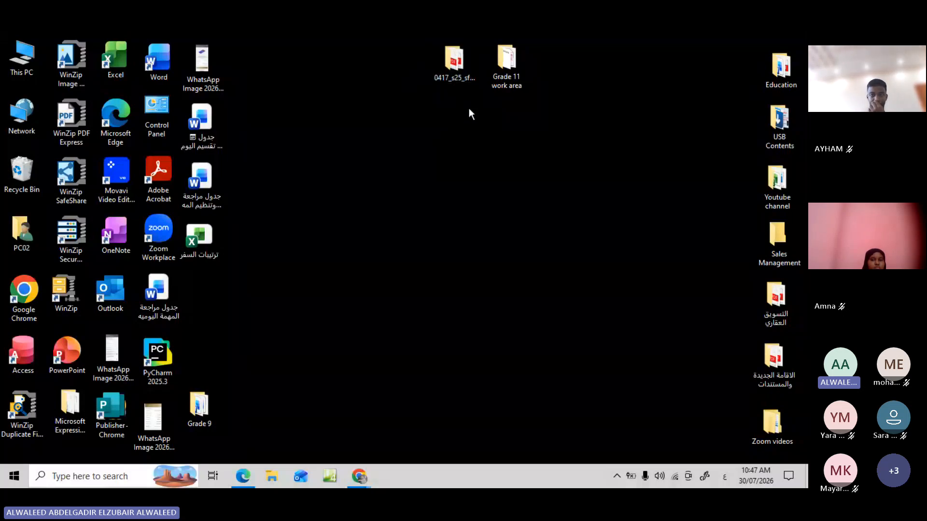
Create a desktop folder named "Grade 10 work area" and line it up beside the 0417_s25_sf_22 folder
right_click(377, 57)
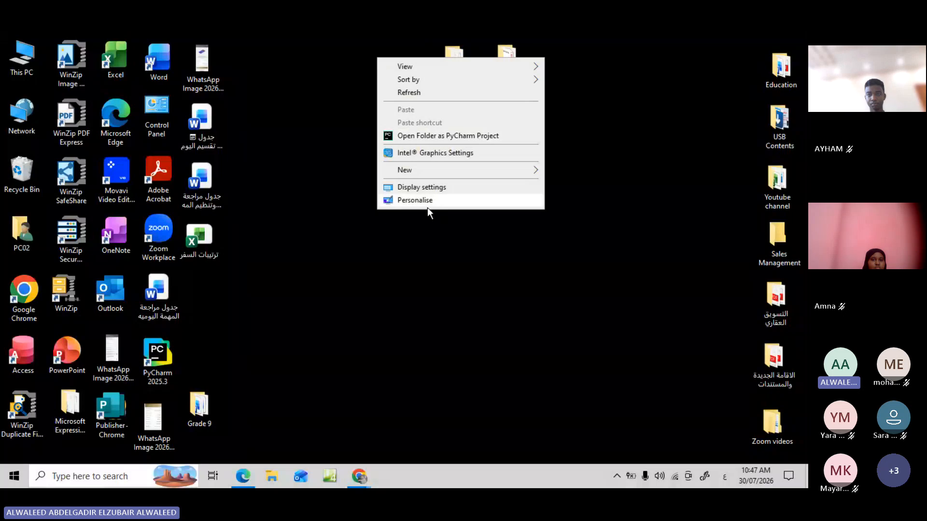
mouse_move(435, 169)
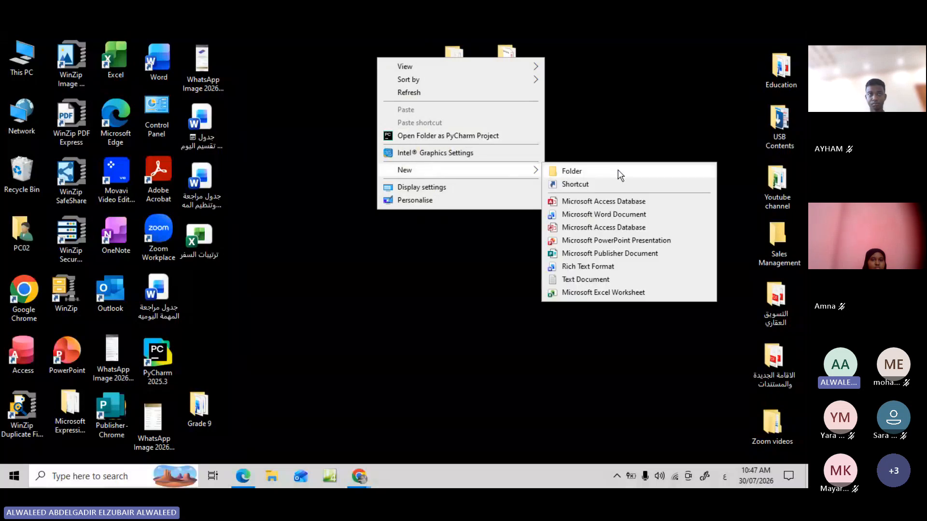
left_click(601, 171)
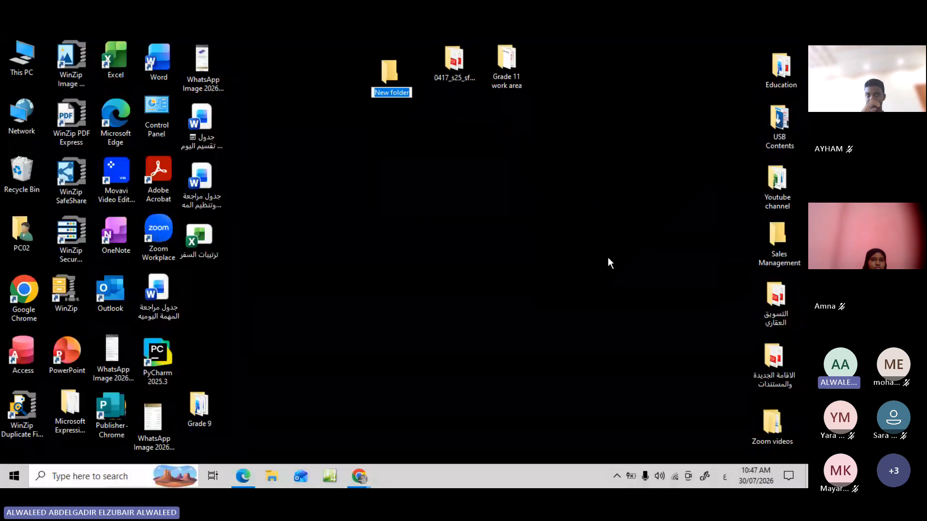
type("لا")
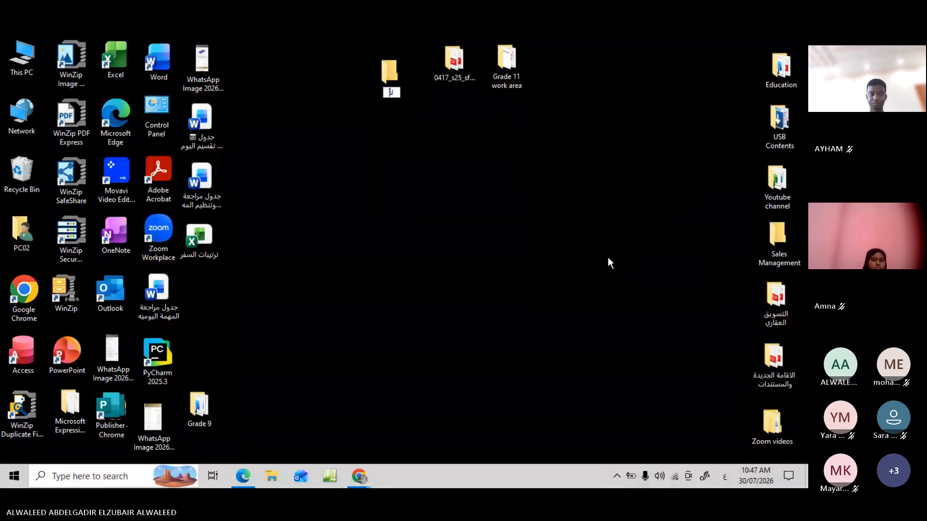
key("super+space")
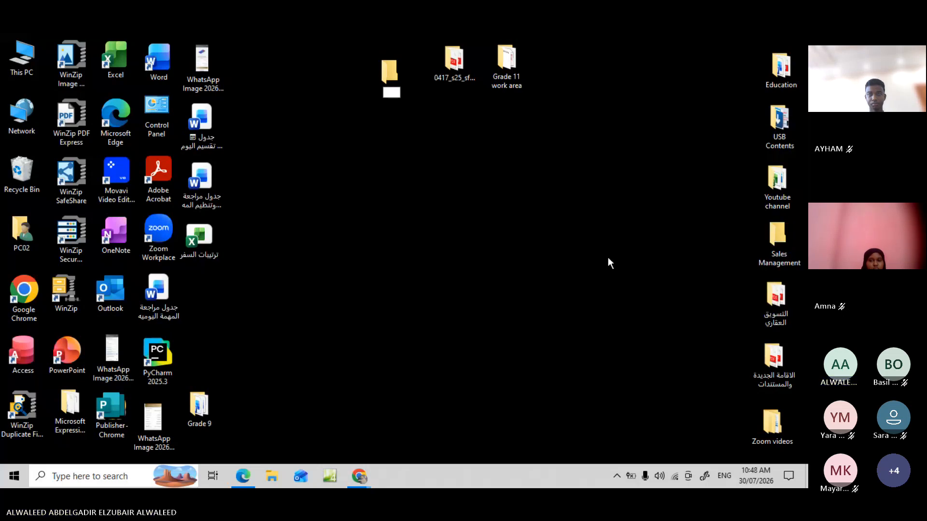
type("Grade")
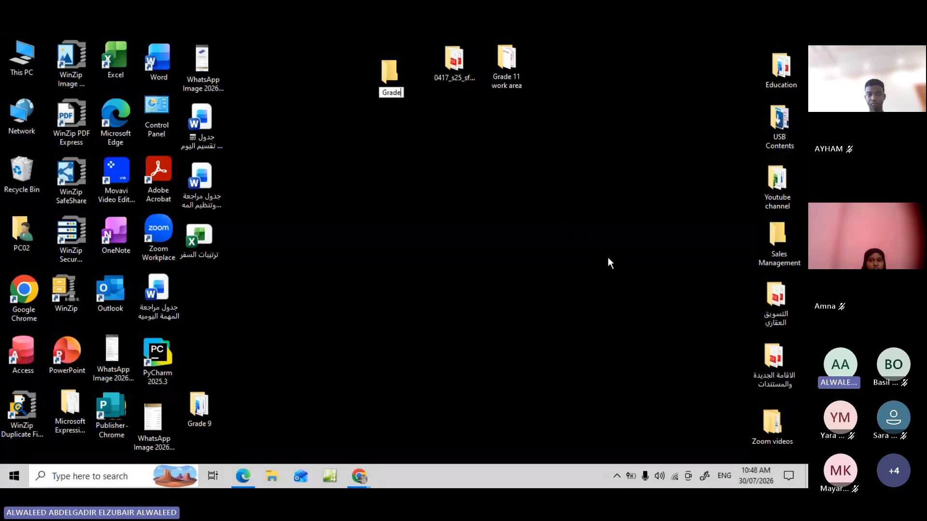
type(" 10")
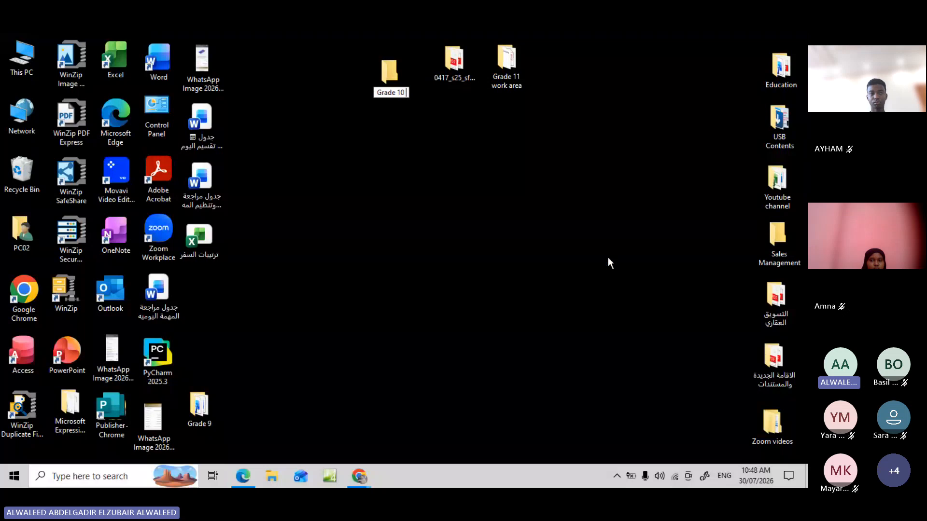
type(" work area")
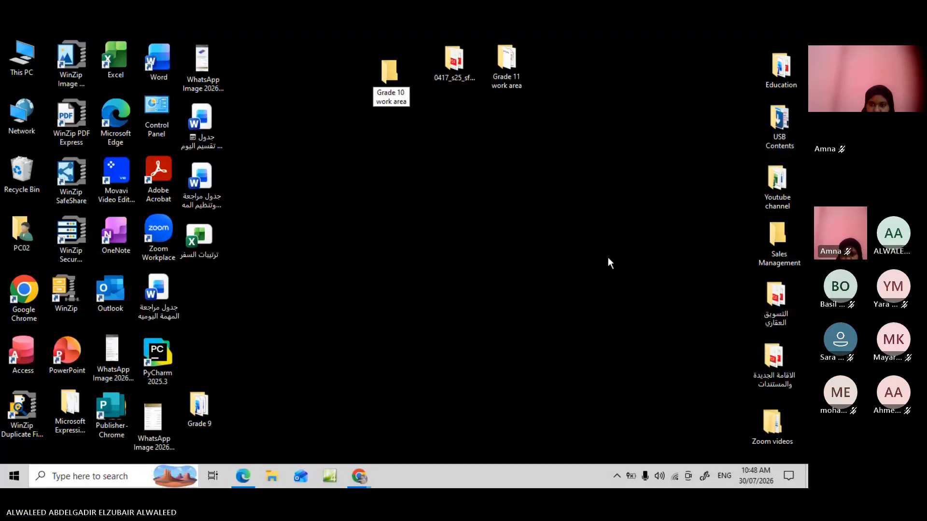
key("Return")
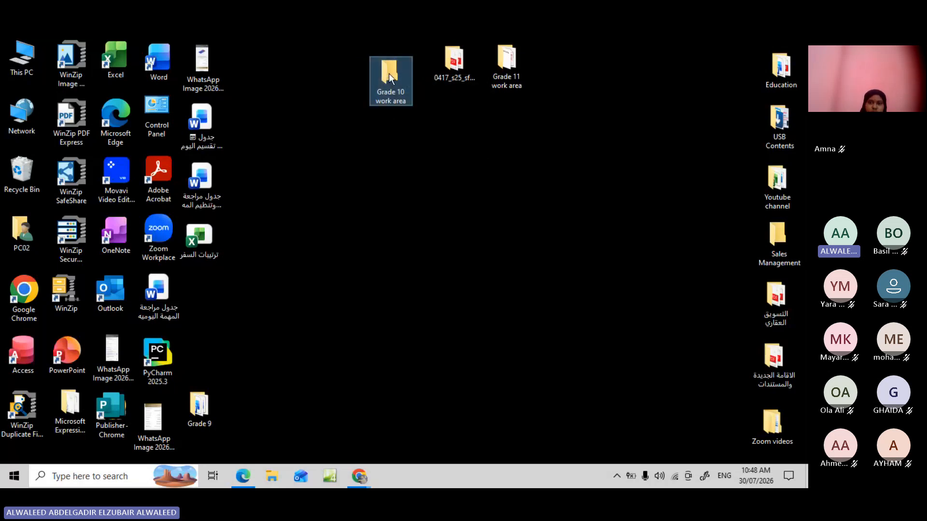
left_click_drag(389, 74, 388, 60)
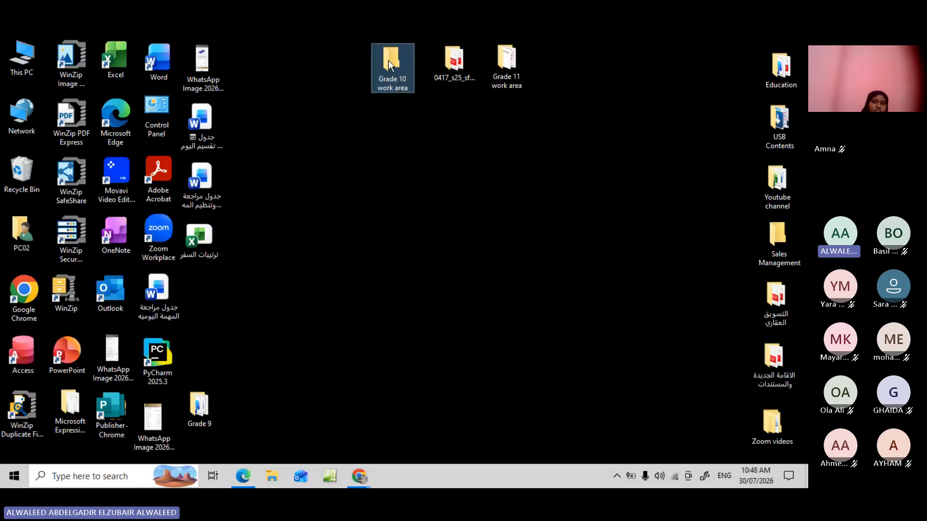
left_click(402, 117)
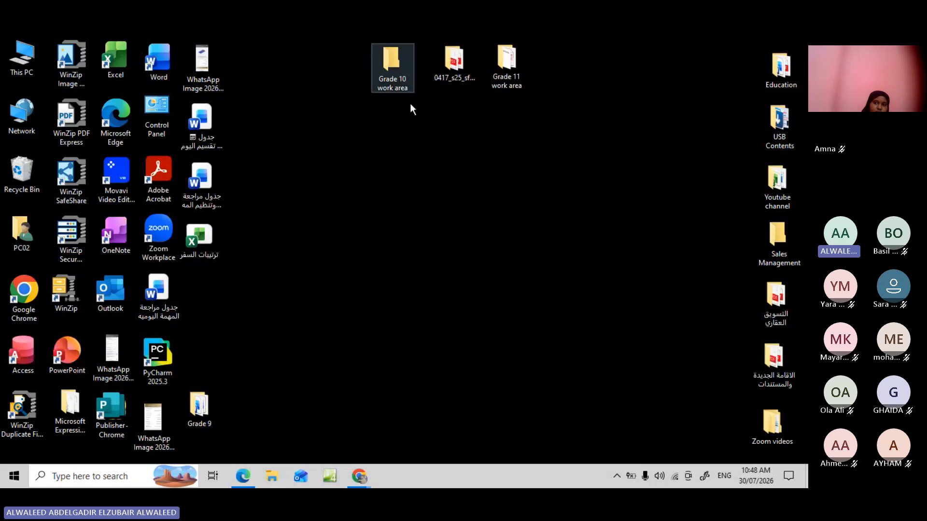
Open the question paper 0417_s25_qp_22 from the 0417_s25_sf_22 folder on the desktop
left_click(456, 70)
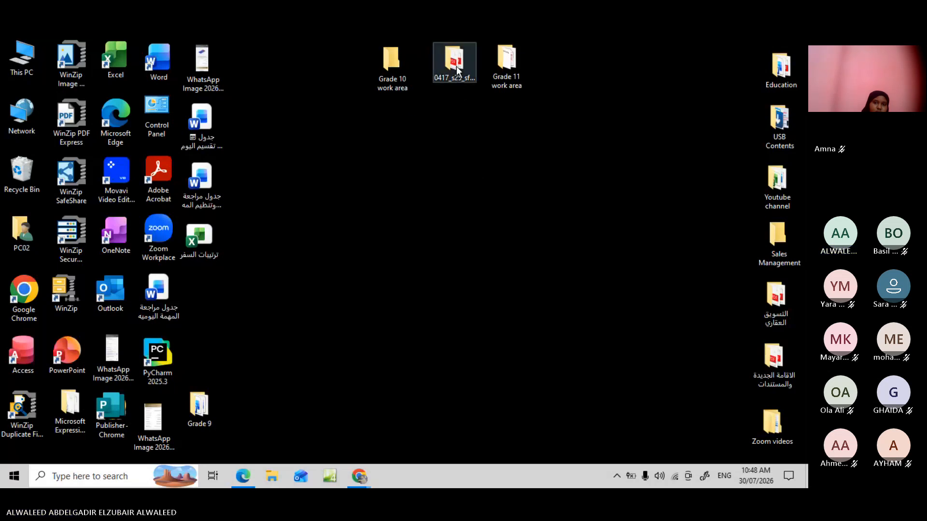
double_click(456, 70)
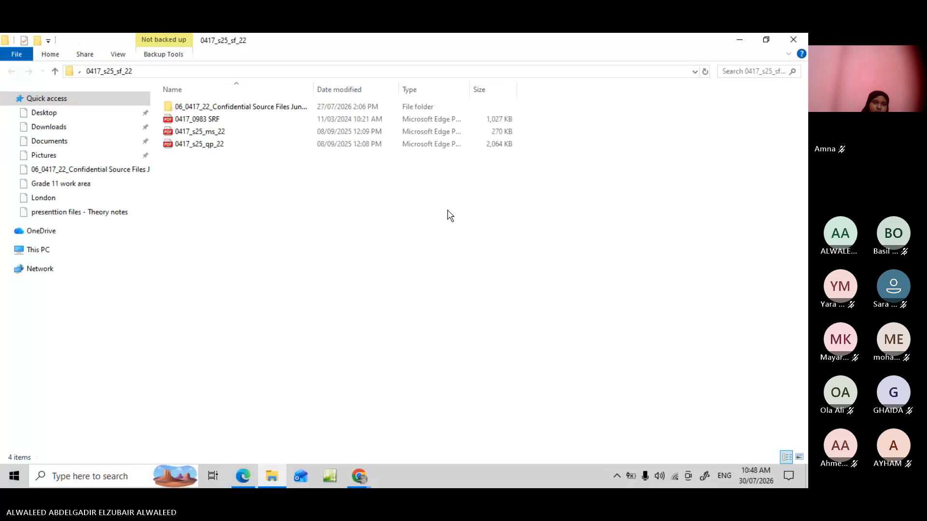
double_click(219, 142)
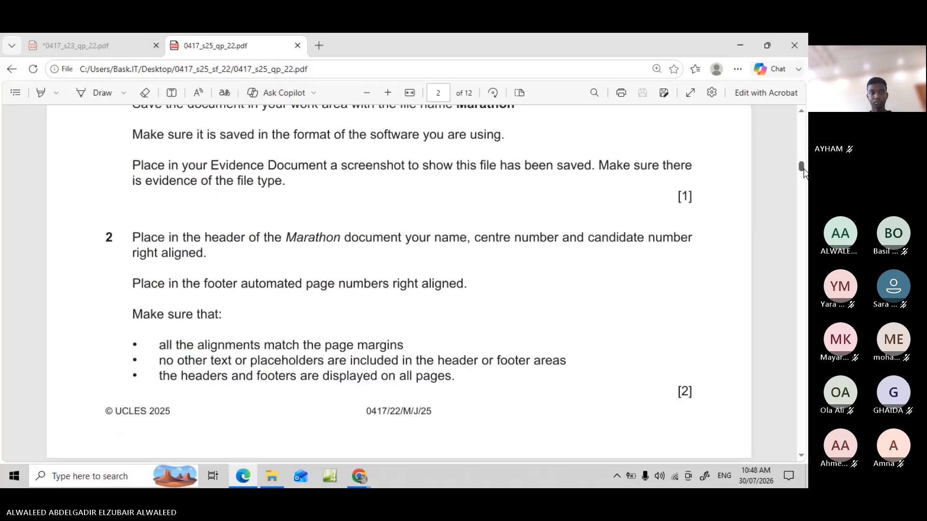
Examine the paper code, exam session and duration on the question paper's cover page
scroll(803, 171, "up", 15)
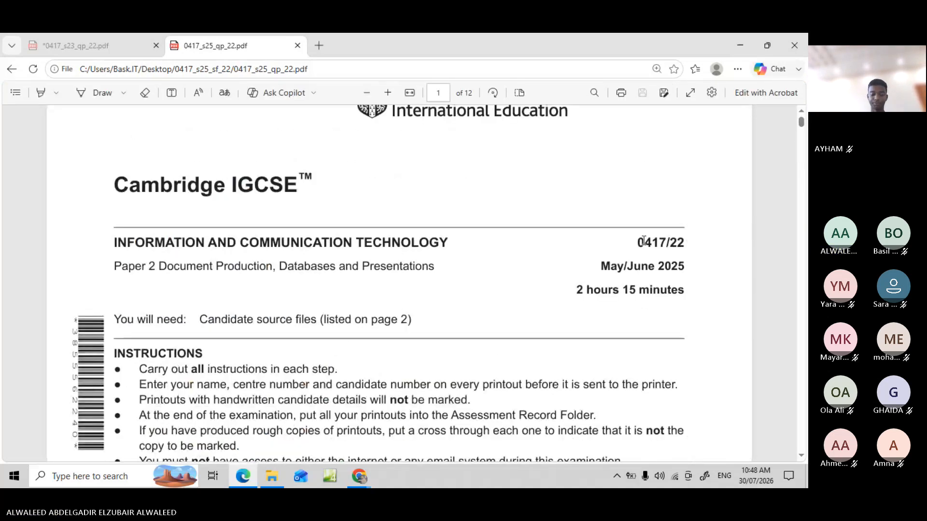
left_click_drag(637, 241, 667, 240)
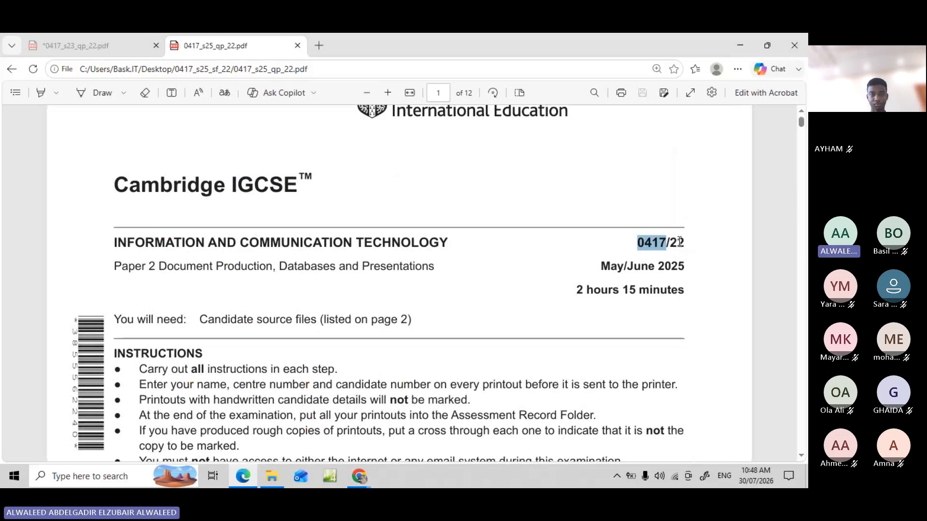
left_click_drag(670, 242, 683, 245)
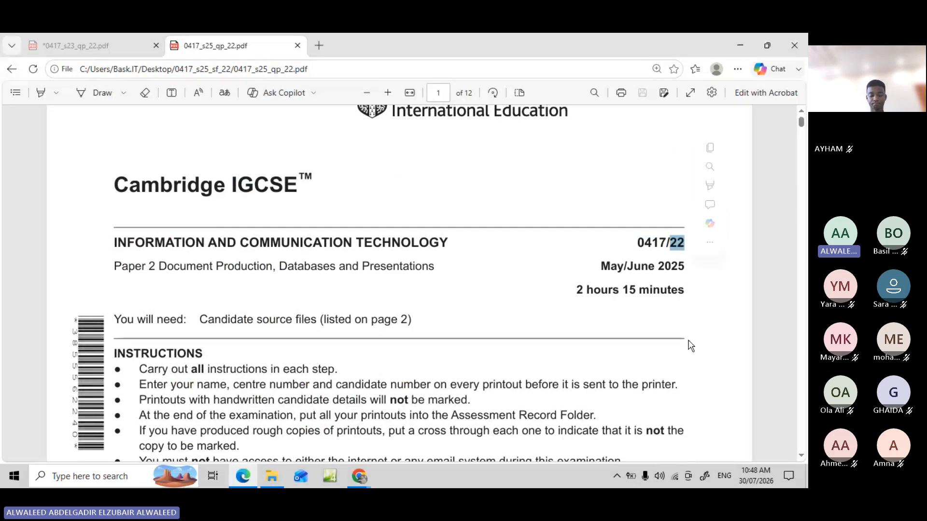
left_click(602, 264)
left_click_drag(602, 265, 611, 265)
right_click(603, 265)
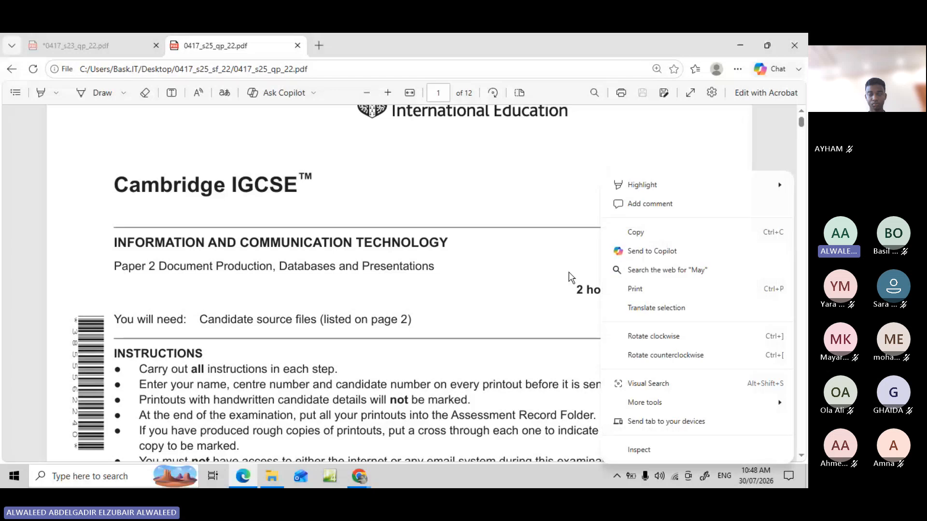
left_click(569, 271)
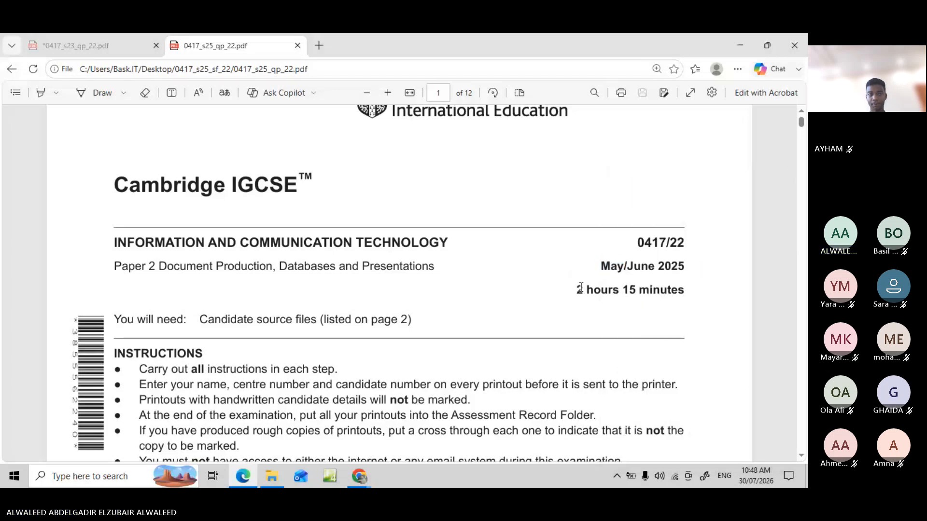
left_click_drag(577, 289, 684, 289)
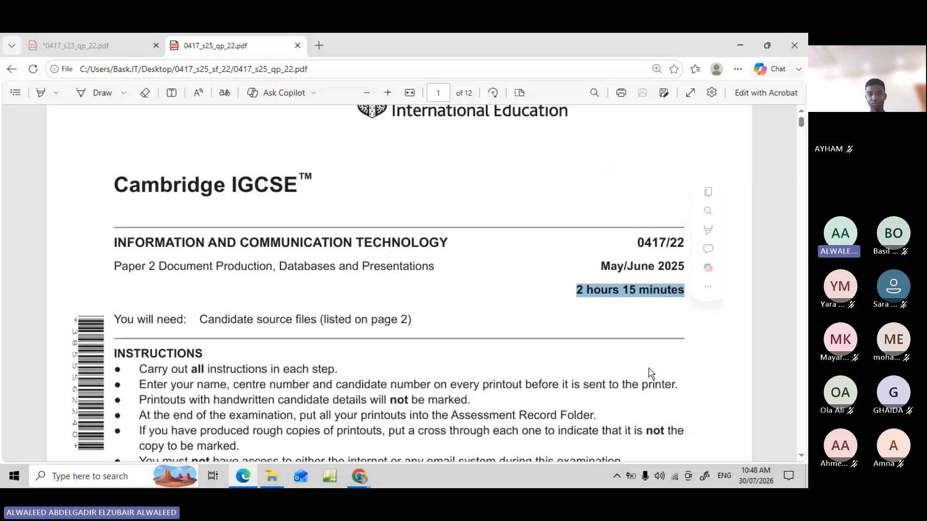
left_click(491, 304)
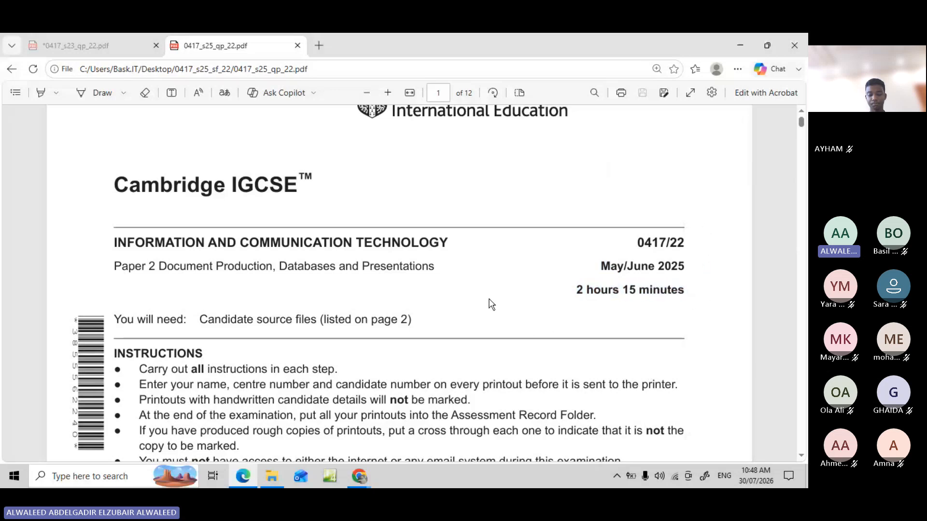
Compare the supplied source file list on page 2 with the contents of the 06_0417_22_Confidential Source Files June 2025 folder
scroll(491, 304, "down", 2)
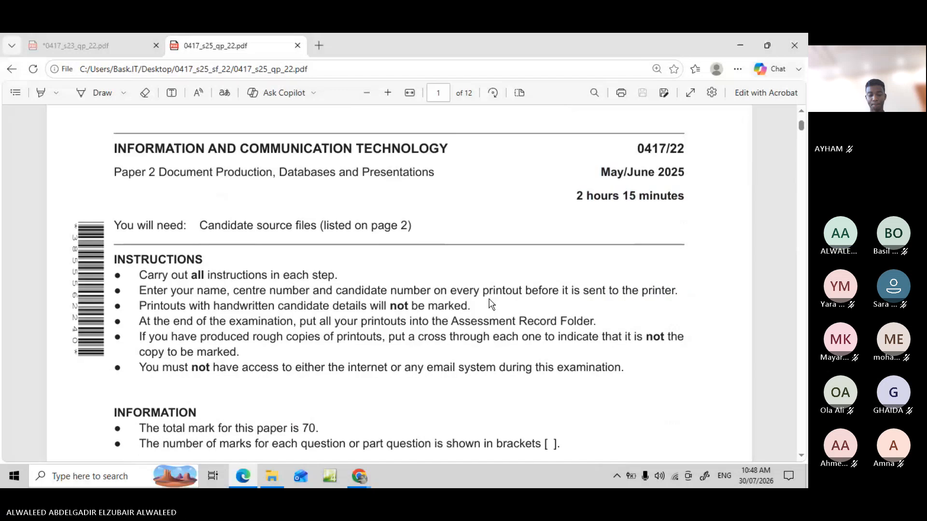
scroll(491, 304, "down", 4)
scroll(491, 304, "down", 7)
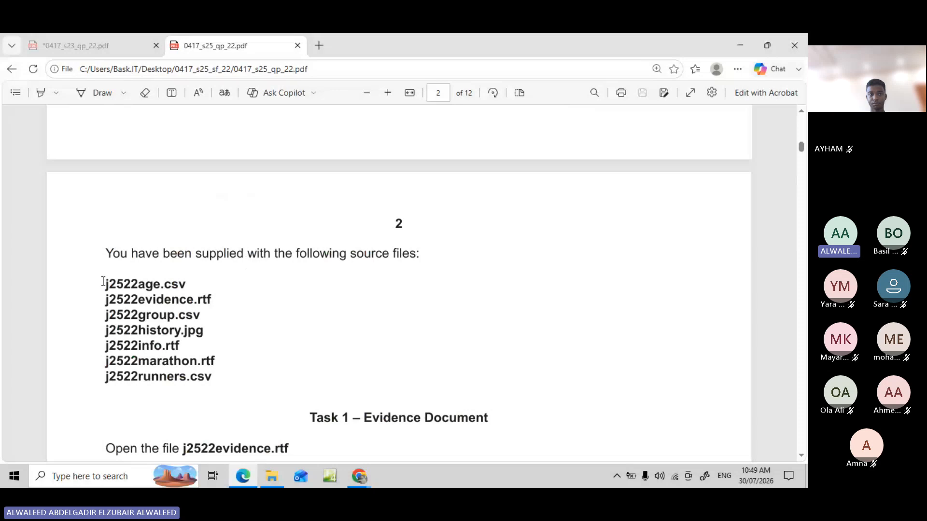
left_click_drag(102, 282, 216, 380)
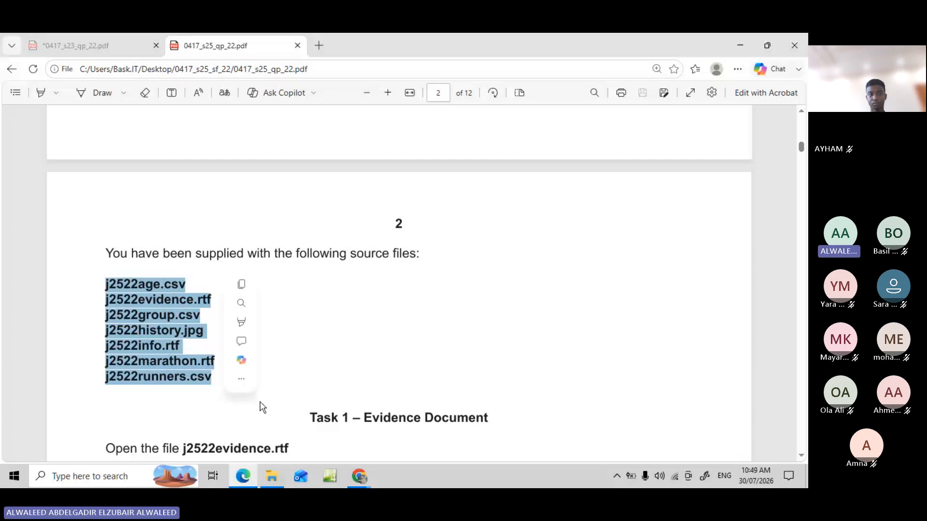
left_click(272, 476)
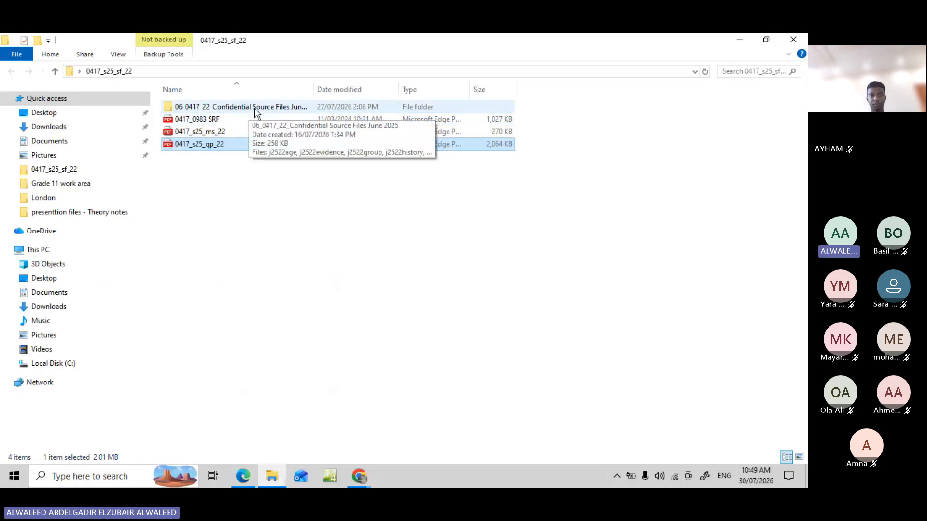
double_click(261, 112)
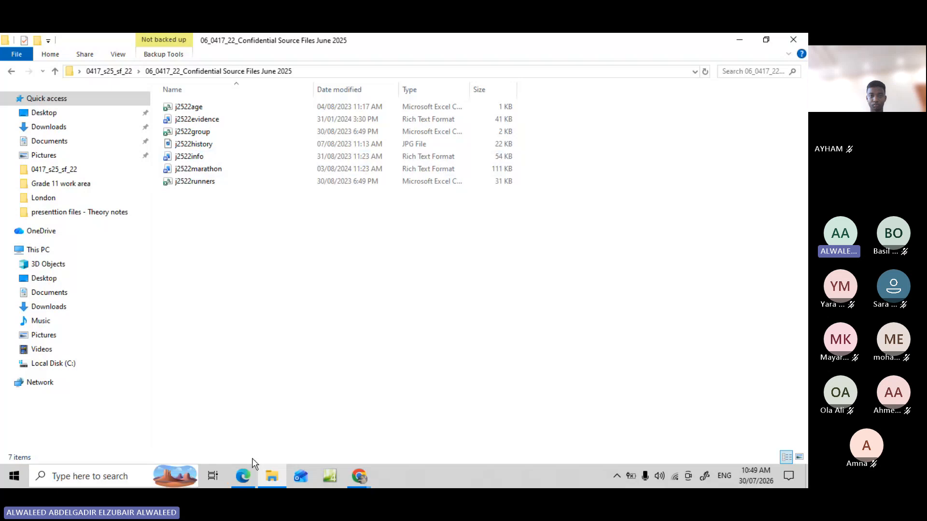
Return to the question paper in Edge and read the Task 1 – Evidence Document instructions on page 2
left_click(243, 472)
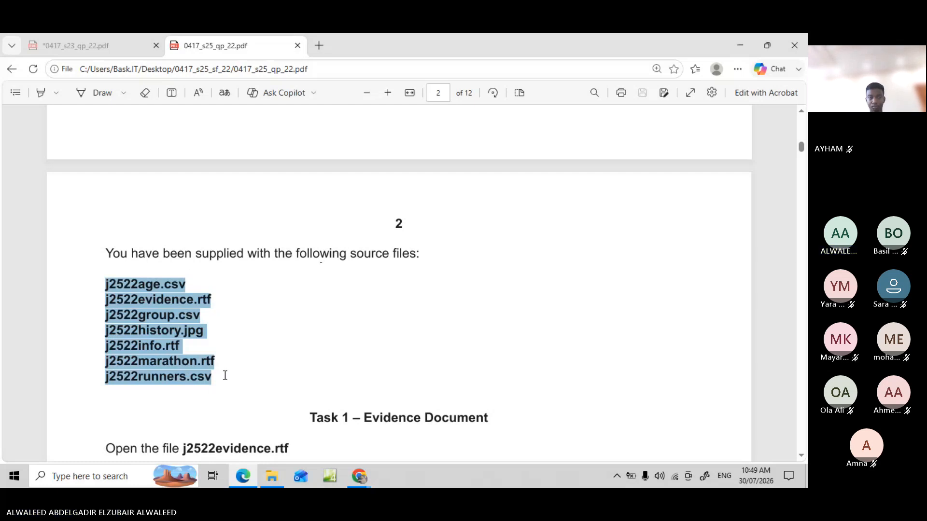
scroll(225, 375, "down", 5)
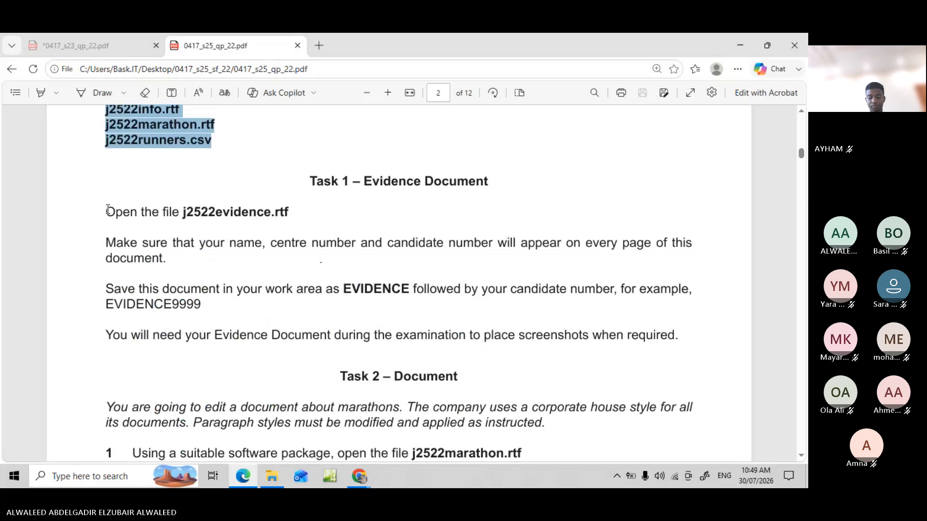
left_click_drag(111, 207, 288, 213)
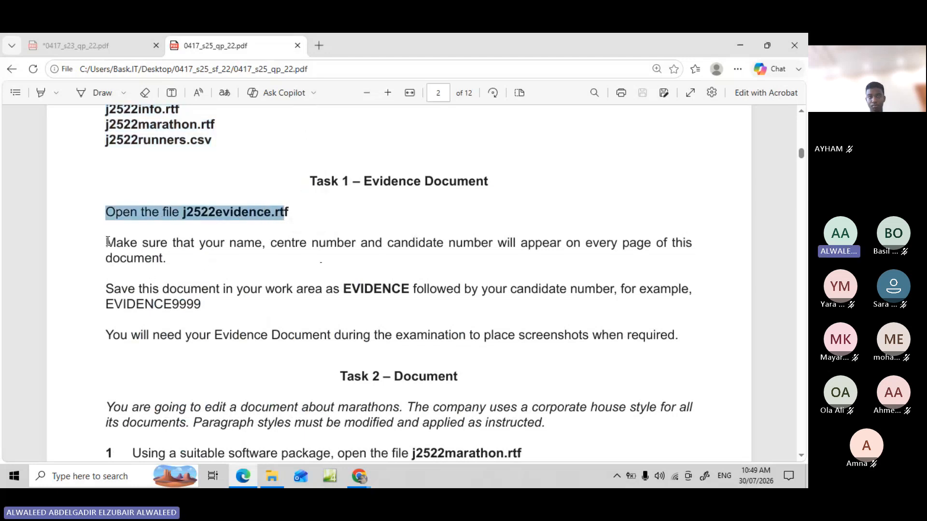
left_click_drag(106, 243, 163, 260)
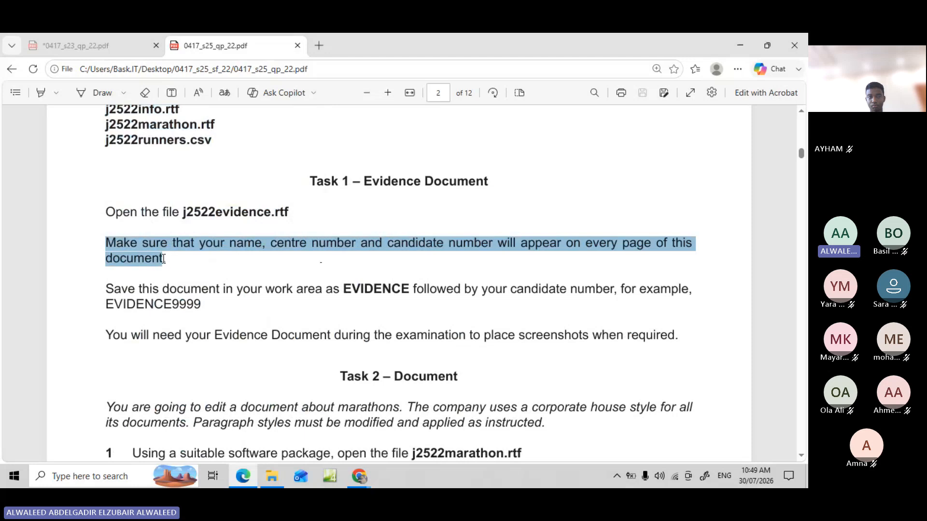
left_click_drag(163, 260, 163, 260)
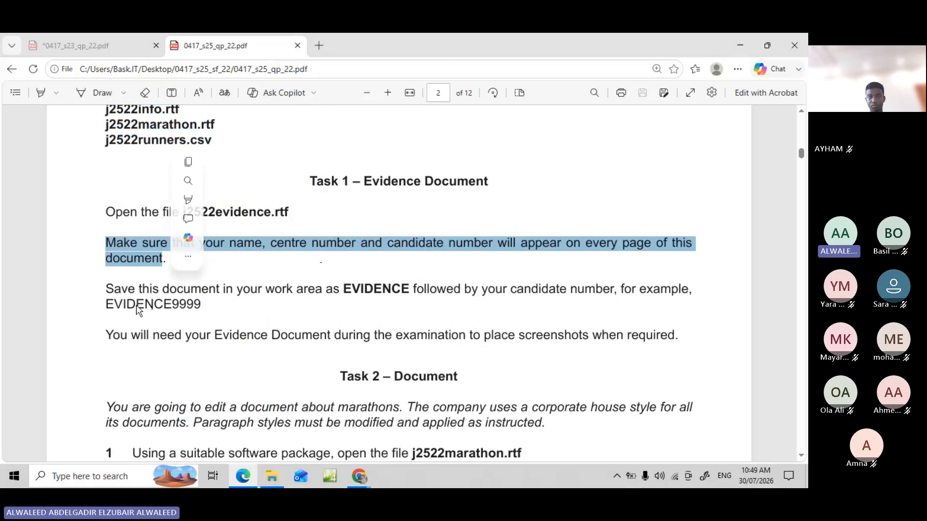
left_click(110, 293)
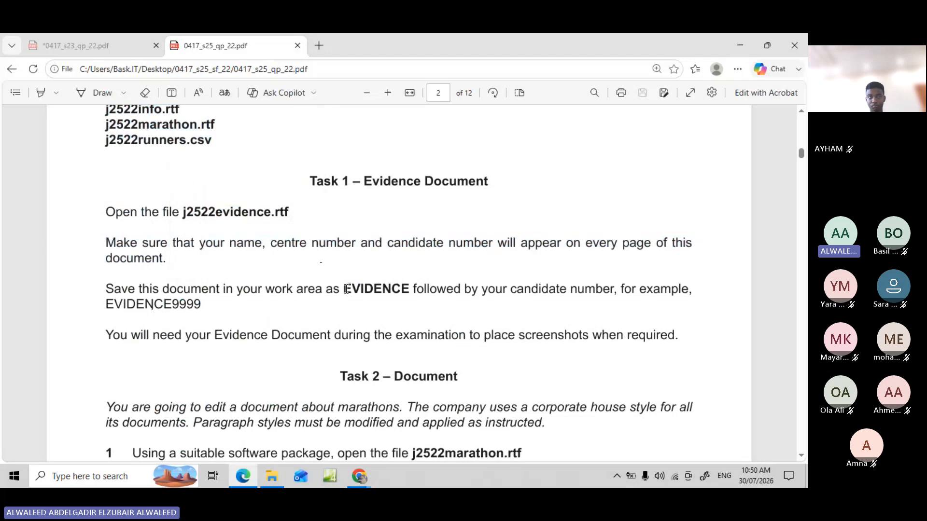
left_click_drag(343, 289, 403, 291)
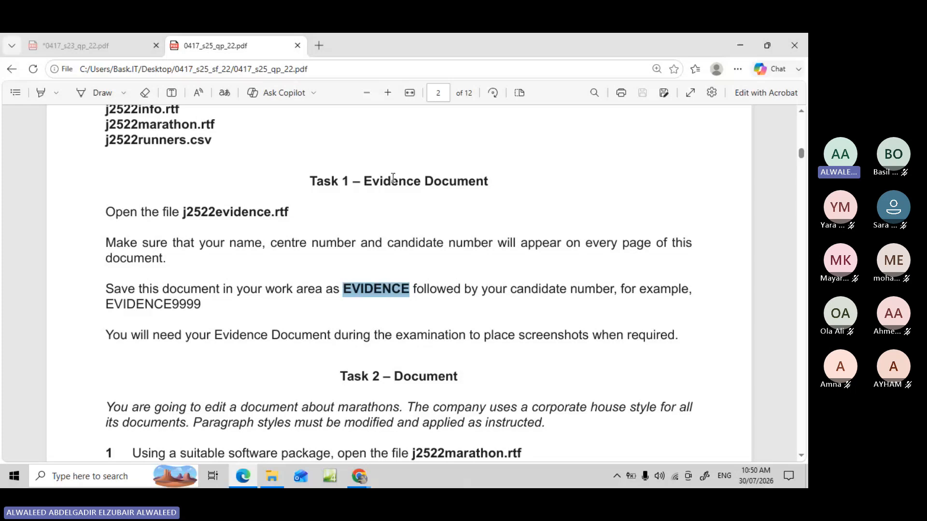
left_click(311, 181)
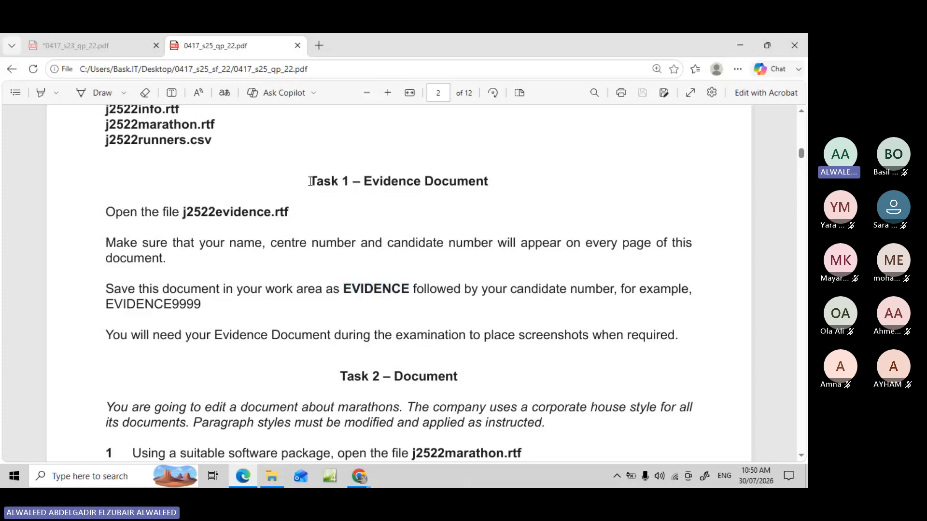
left_click_drag(310, 181, 685, 341)
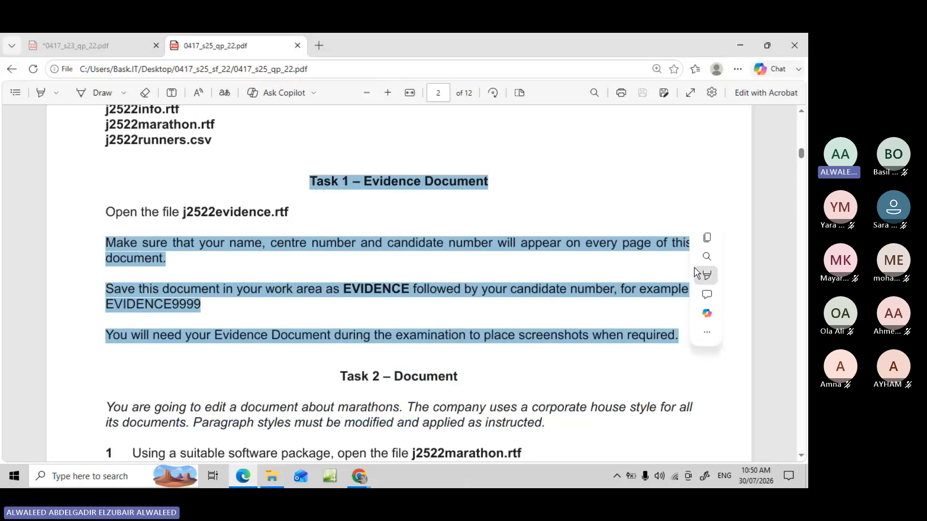
Highlight the selected Task 1 – Evidence Document heading and instructions in yellow
mouse_move(709, 241)
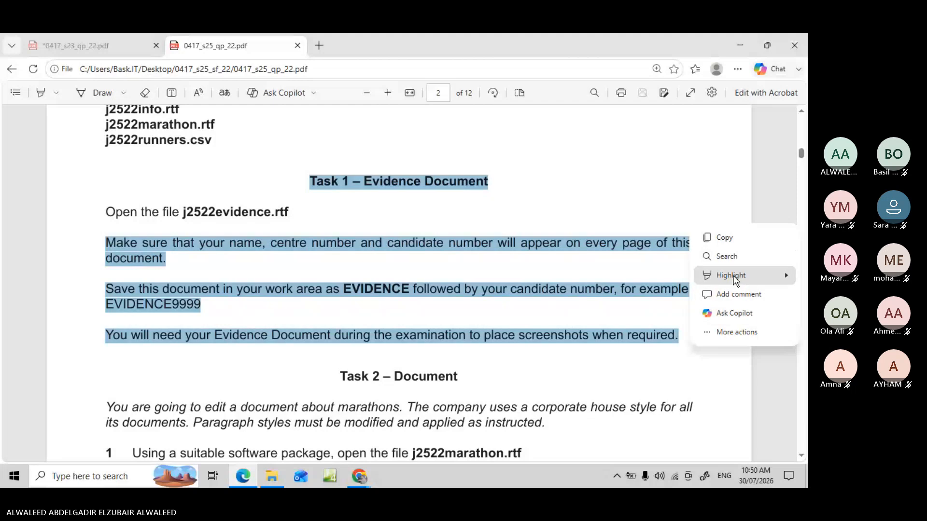
mouse_move(734, 275)
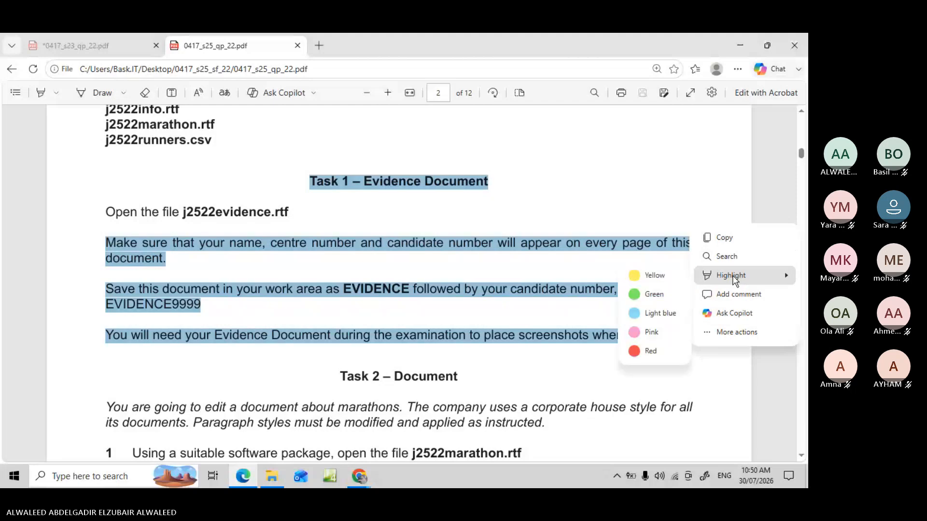
left_click(650, 274)
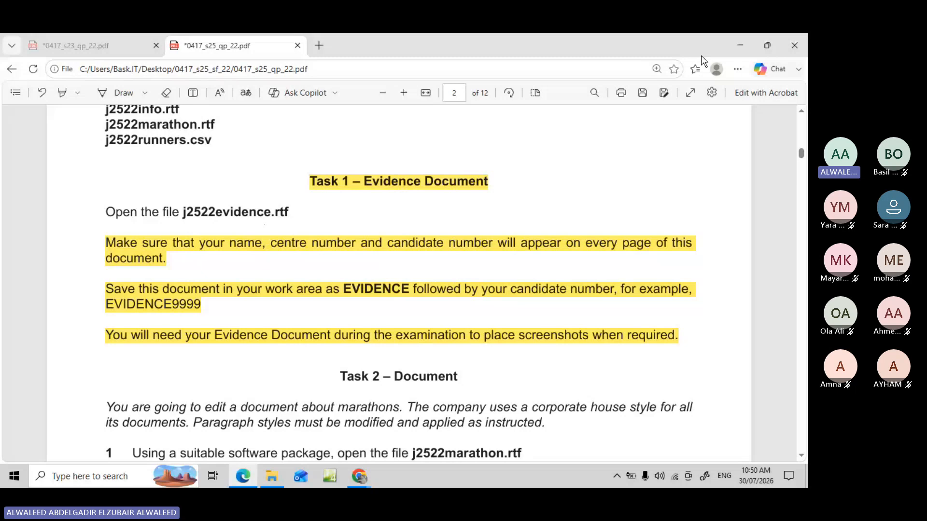
Open the j2522evidence file from the 06_0417_22_Confidential Source Files June 2025 folder in Word
left_click(739, 46)
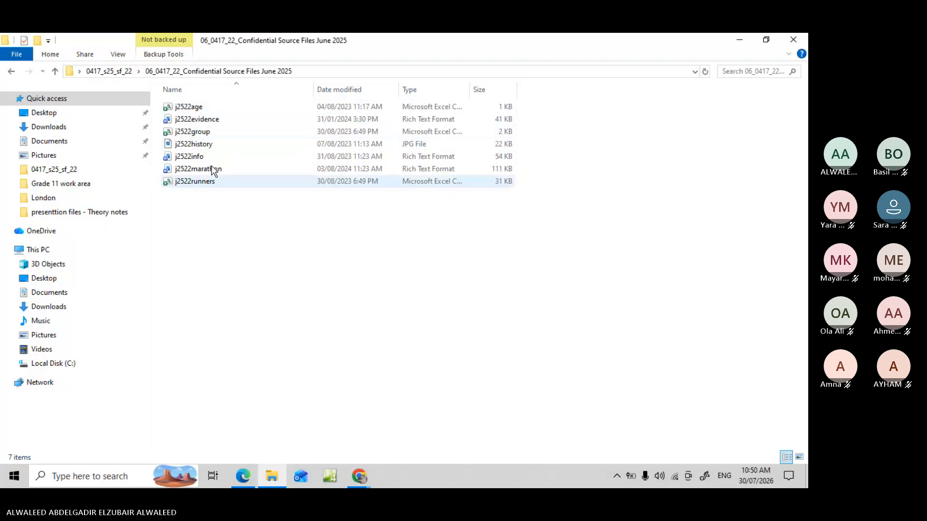
double_click(209, 120)
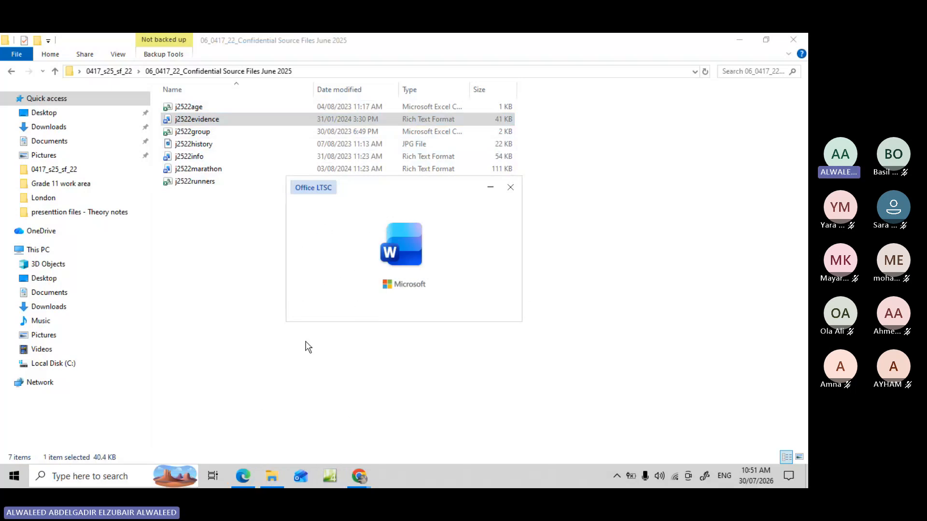
Return to the question paper in Edge and read the Task 2 – Document introduction, including the corporate house style requirement
left_click(243, 478)
scroll(223, 272, "down", 3)
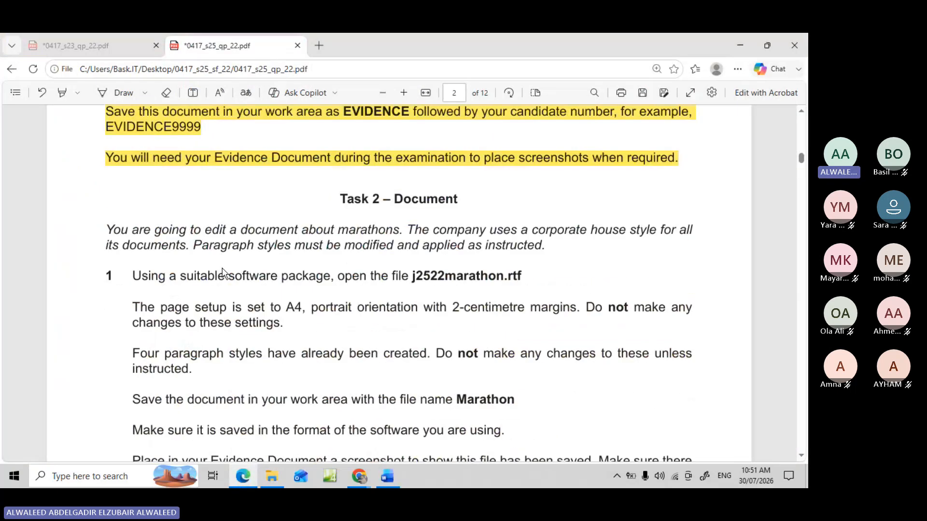
scroll(223, 272, "down", 1)
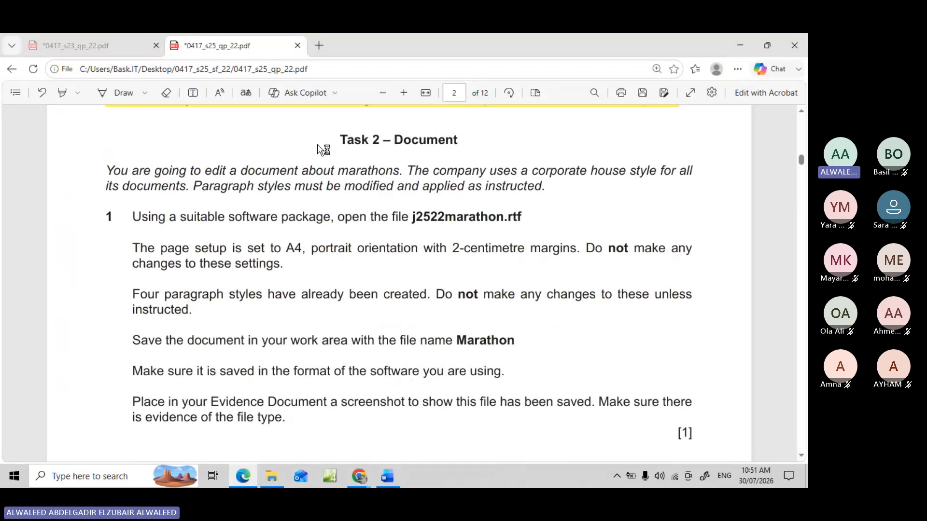
left_click_drag(391, 140, 458, 140)
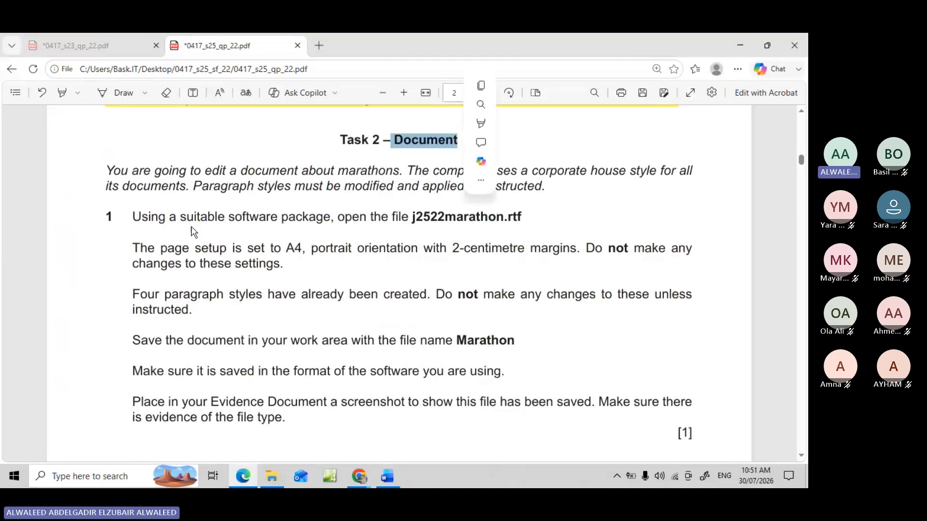
left_click(118, 192)
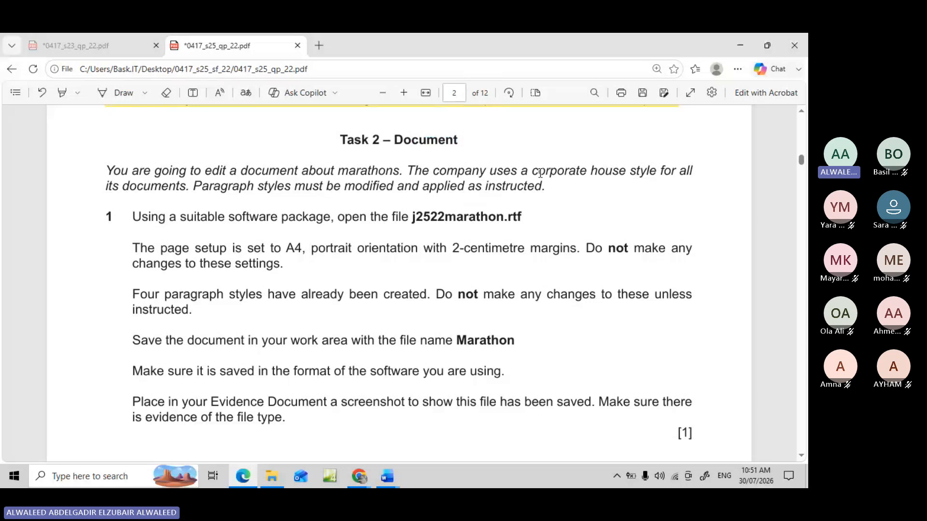
left_click_drag(540, 172, 656, 172)
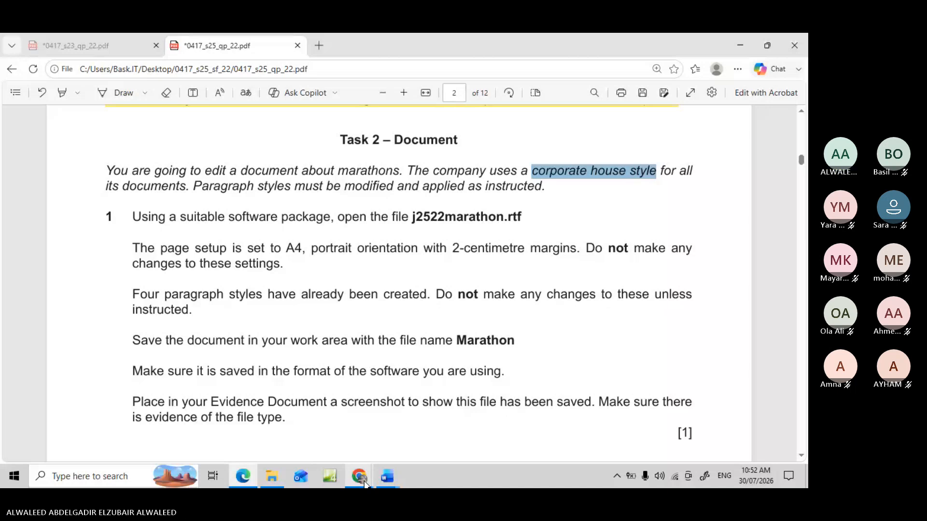
Switch to Word, then save the recovered Marathon document and close it
mouse_move(385, 484)
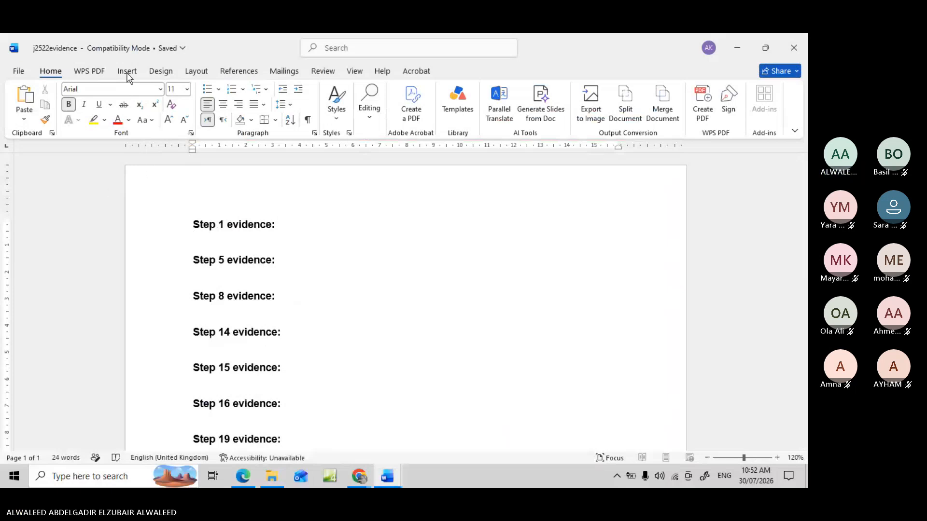
left_click(744, 51)
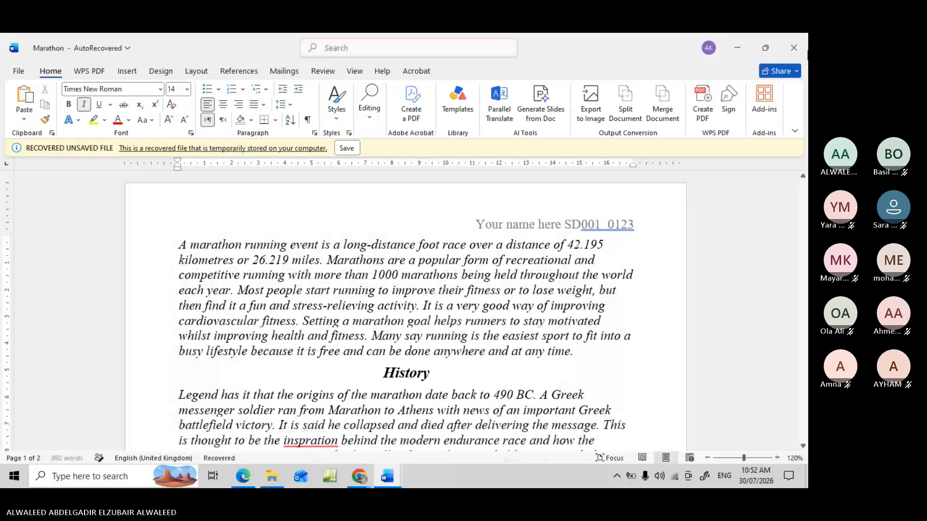
left_click(794, 46)
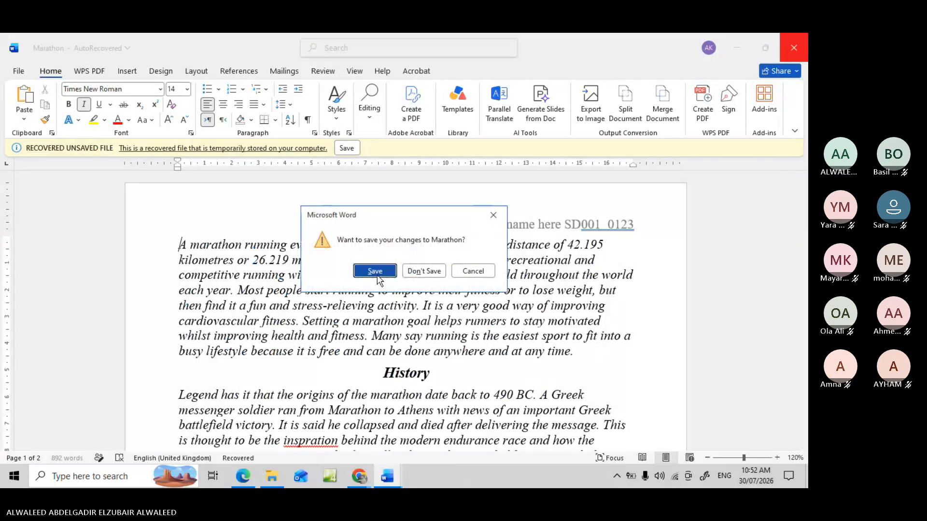
left_click(375, 271)
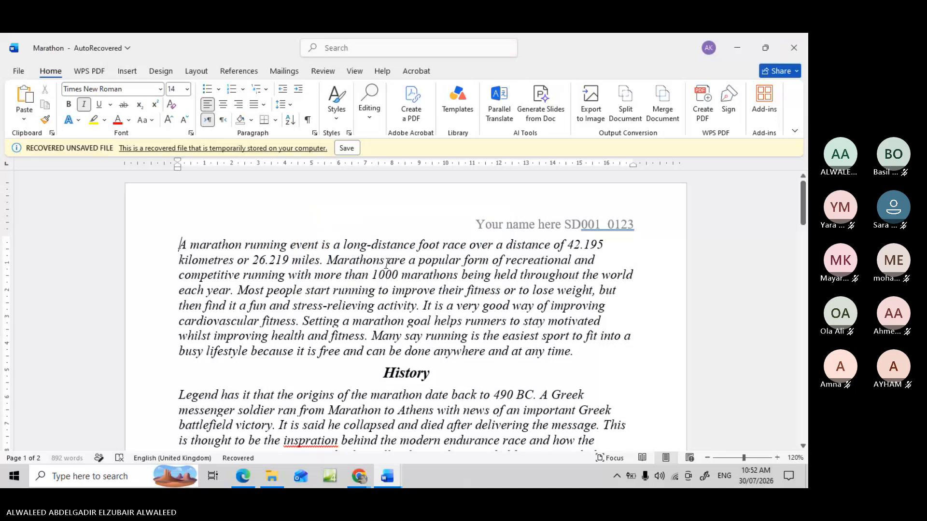
scroll(386, 263, "down", 1)
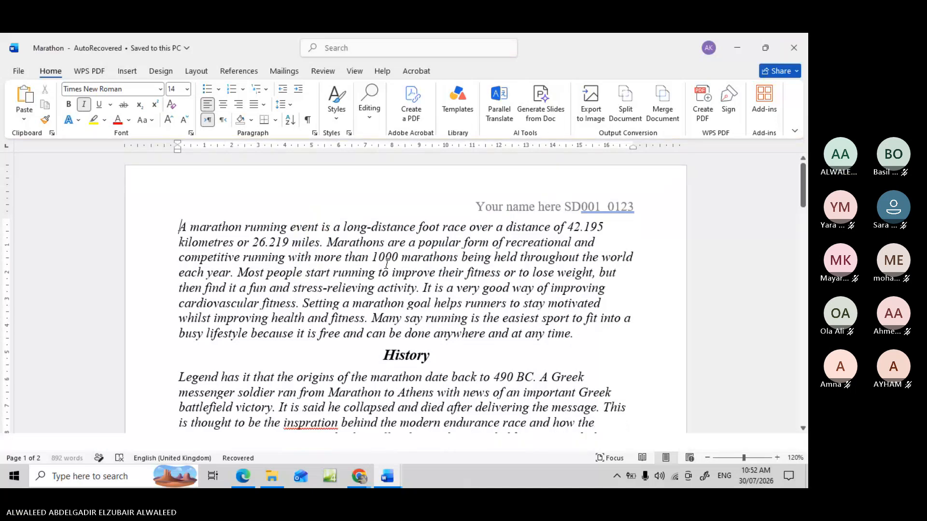
key("alt+Tab")
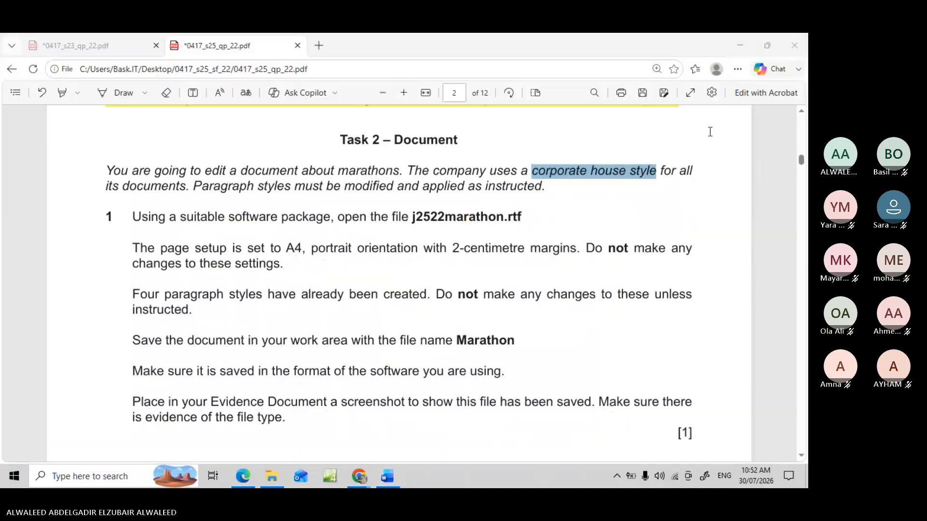
Insert a Blank (Three Columns) header into the j2522evidence document in Word
left_click(389, 477)
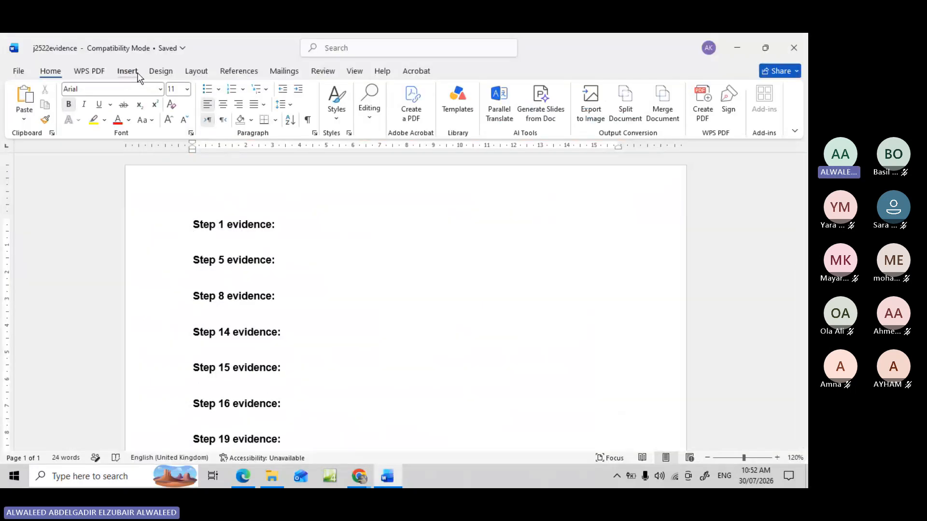
left_click(137, 73)
left_click(481, 91)
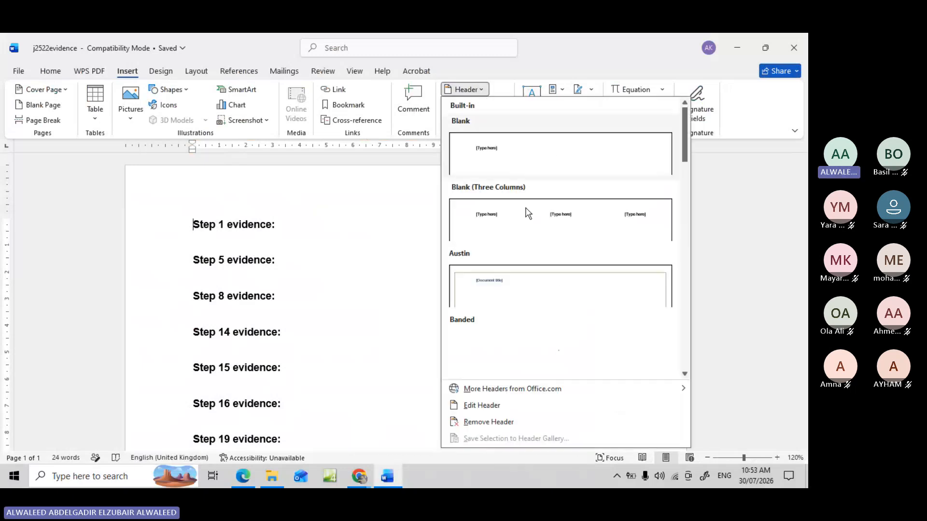
left_click(516, 214)
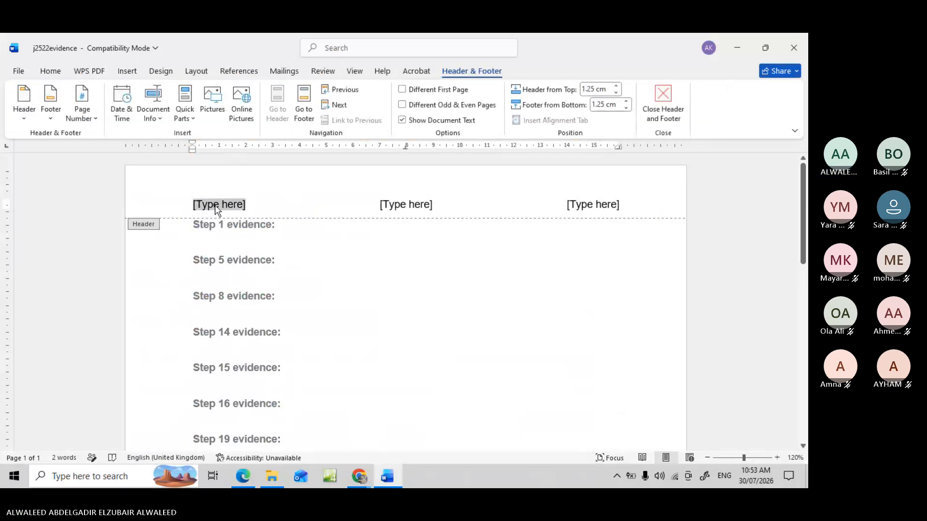
Fill the three header placeholders with "Your name", the centre number and the candidate number, and close the header
type("Y")
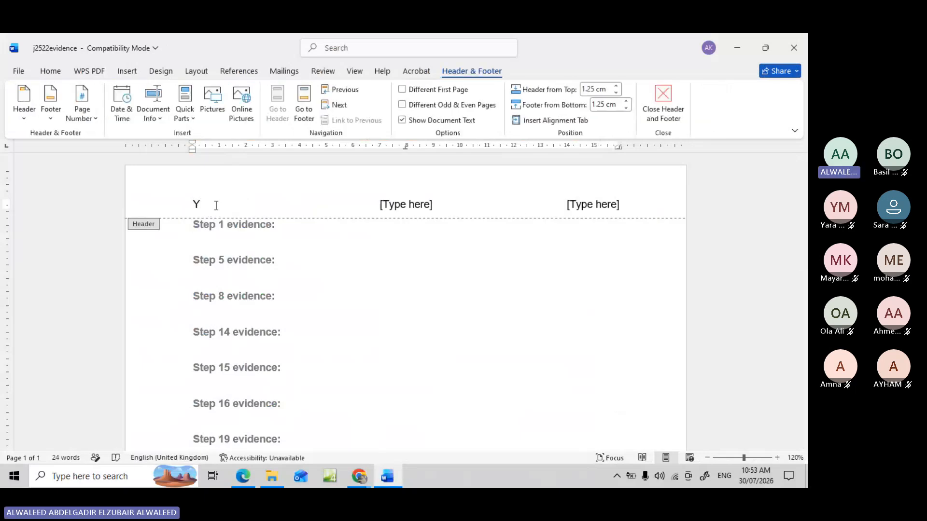
type("our n")
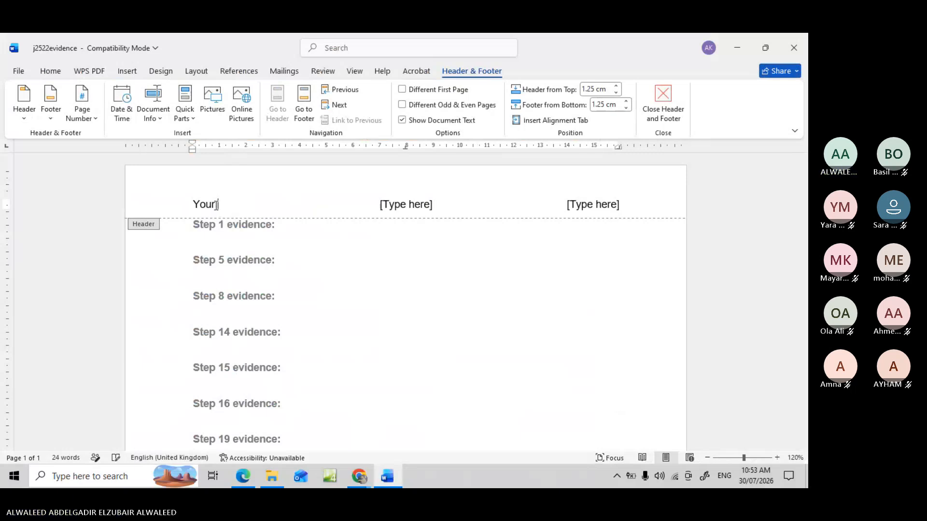
type("ame")
left_click(405, 205)
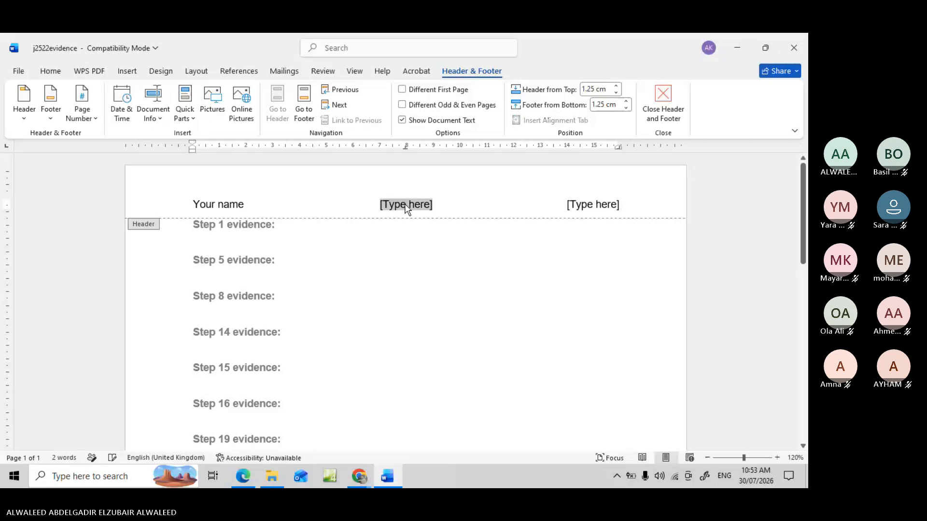
type("SD")
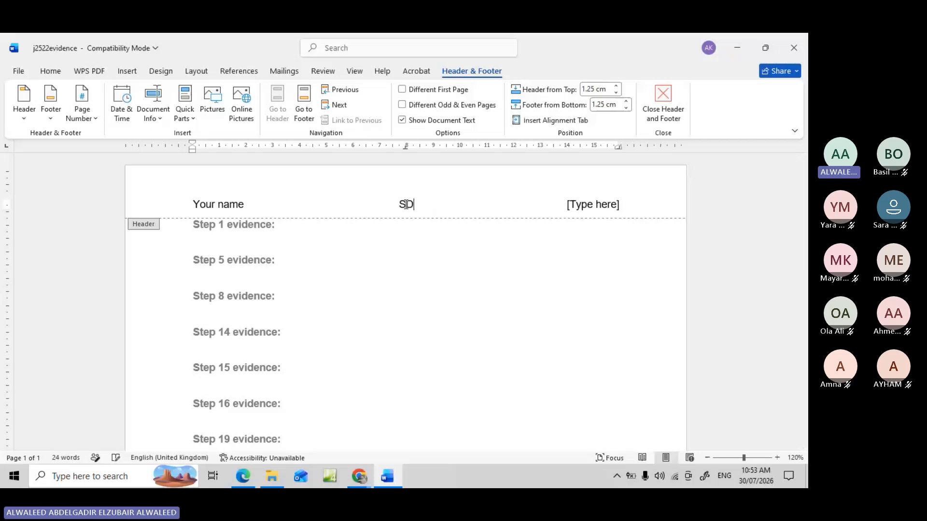
type("001")
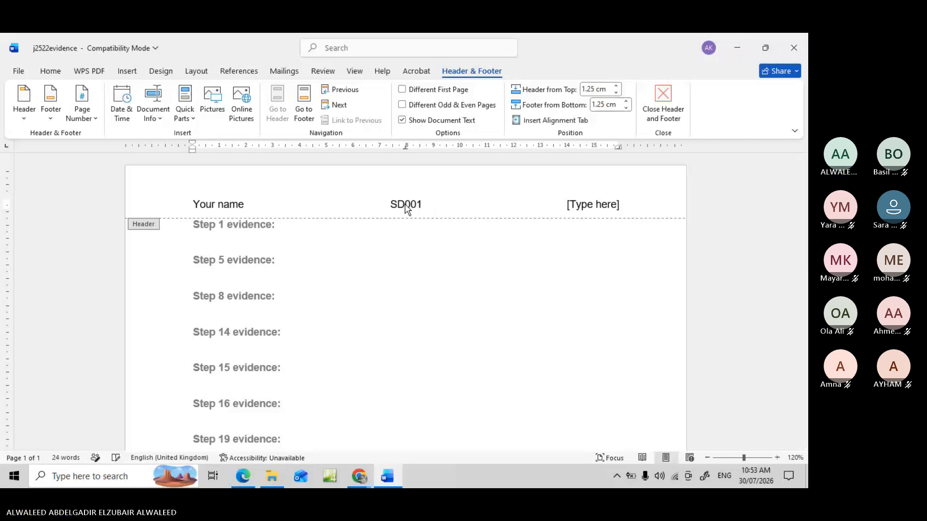
left_click(592, 205)
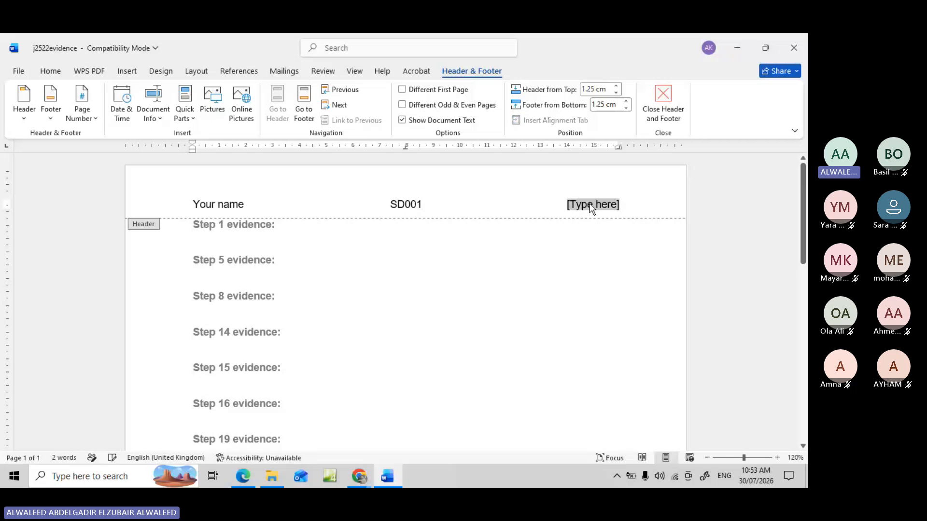
type("0123")
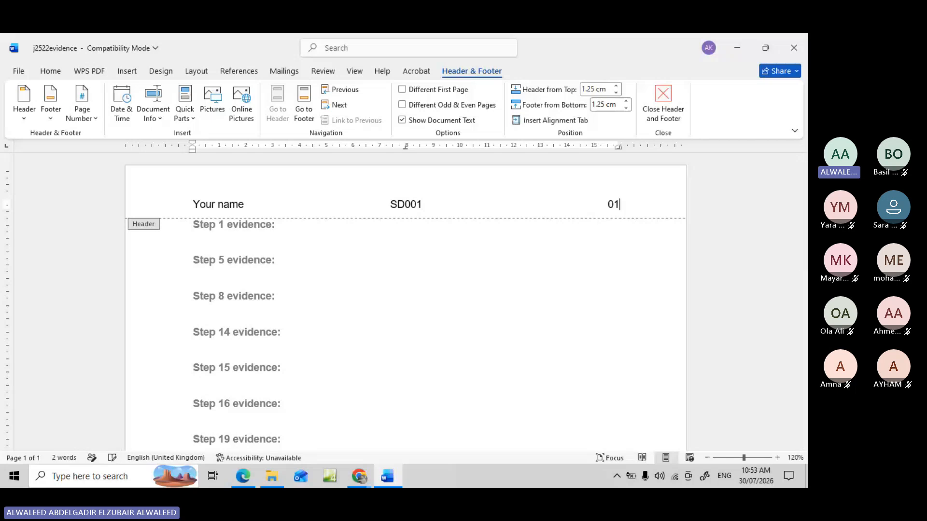
left_click(663, 102)
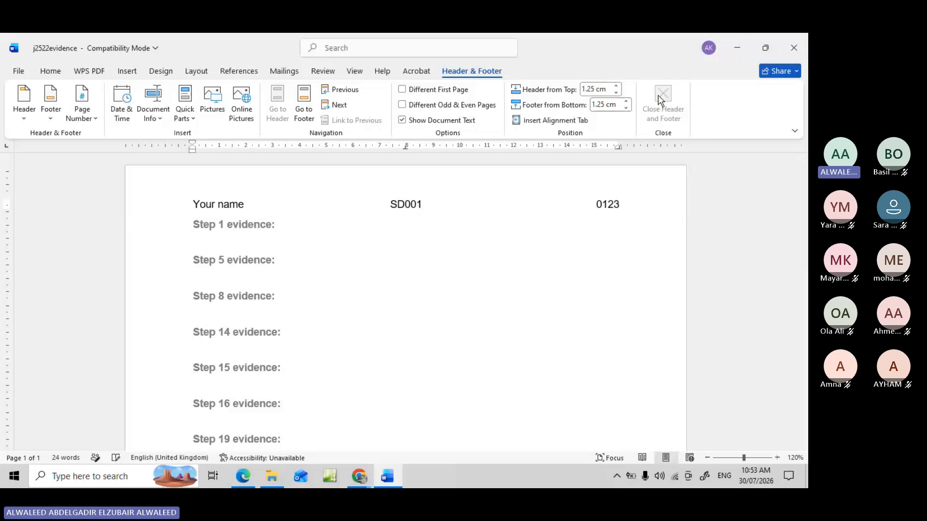
Save a copy of the evidence document as EVIDENCE in Word Document format in the Desktop's Grade 10 work area folder
left_click(17, 72)
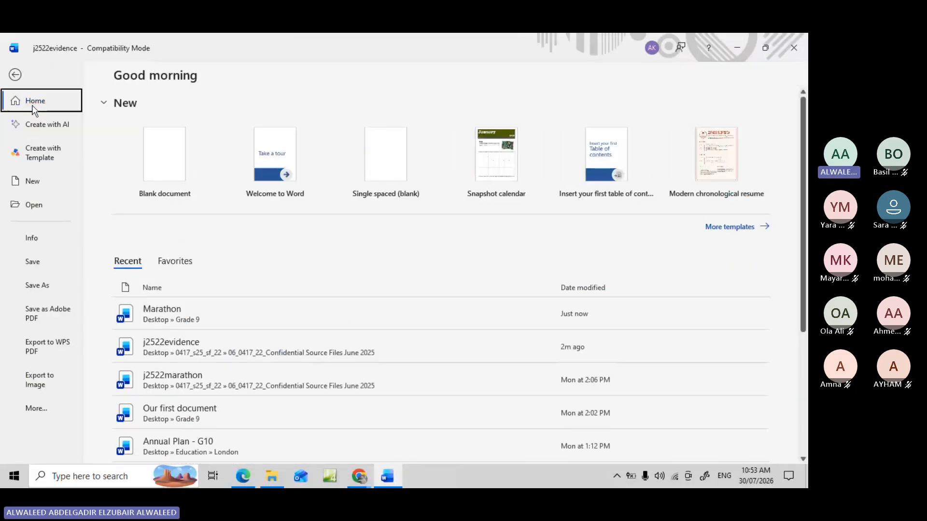
left_click(38, 287)
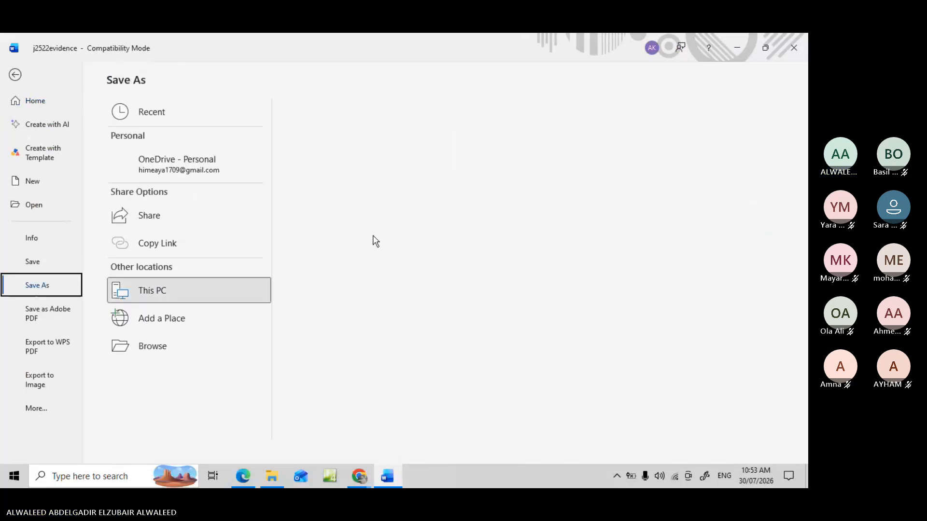
left_click(171, 347)
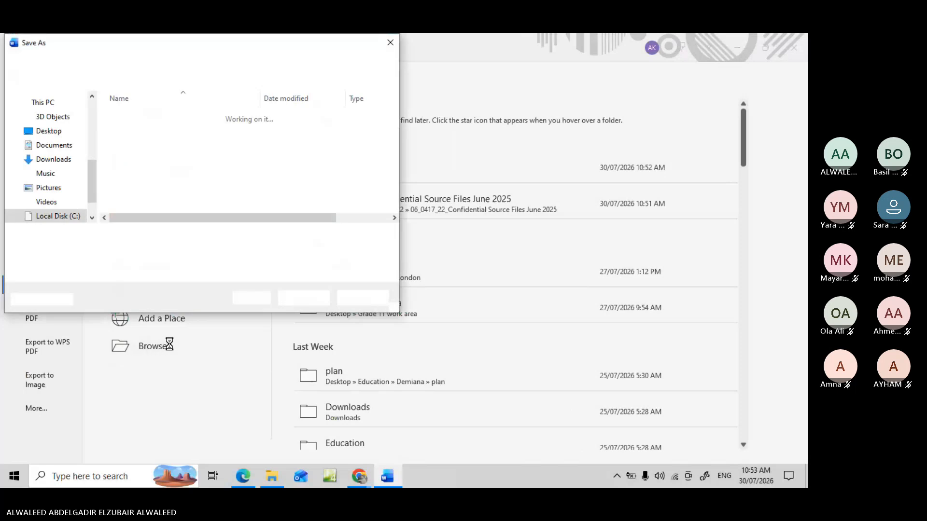
left_click(54, 132)
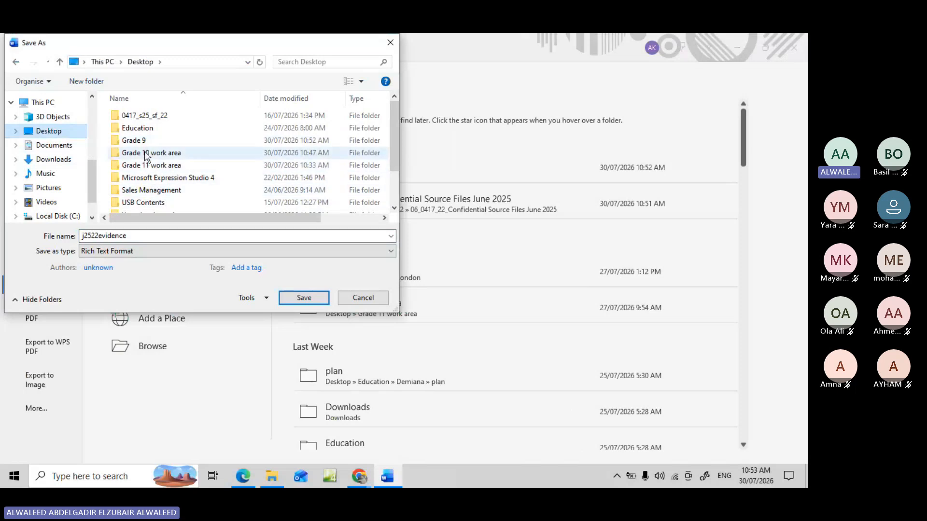
left_click(145, 153)
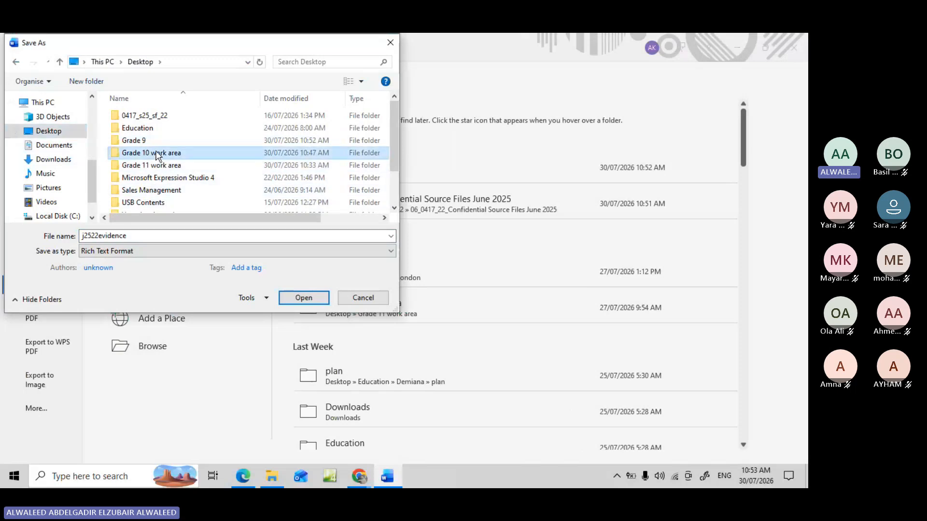
double_click(155, 153)
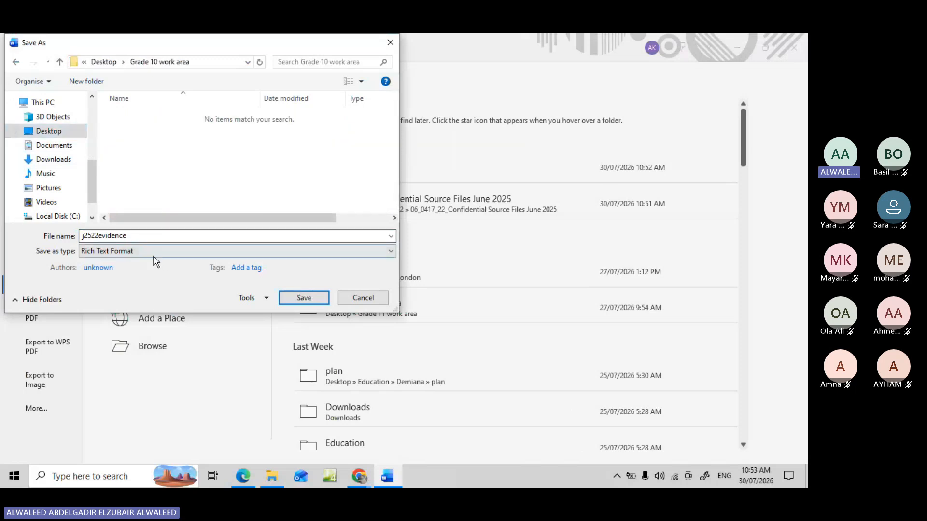
double_click(140, 236)
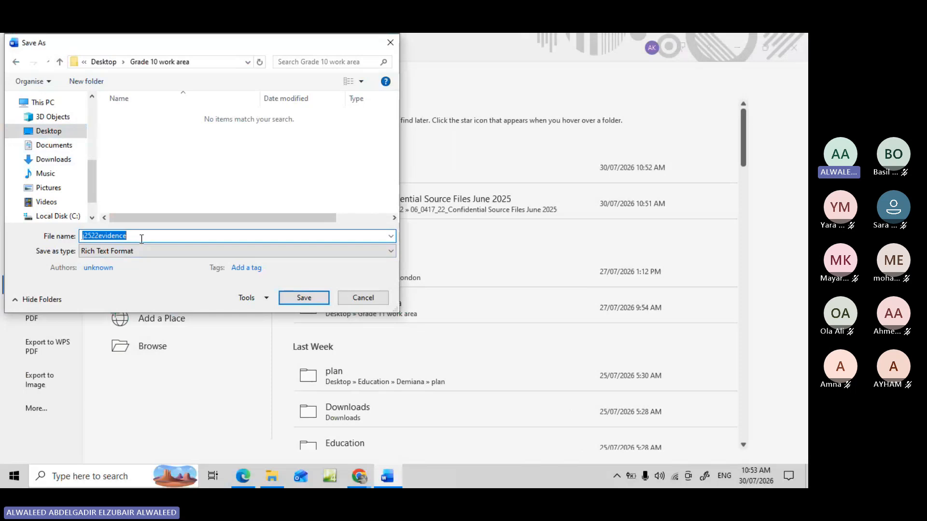
type("EVIDENCE")
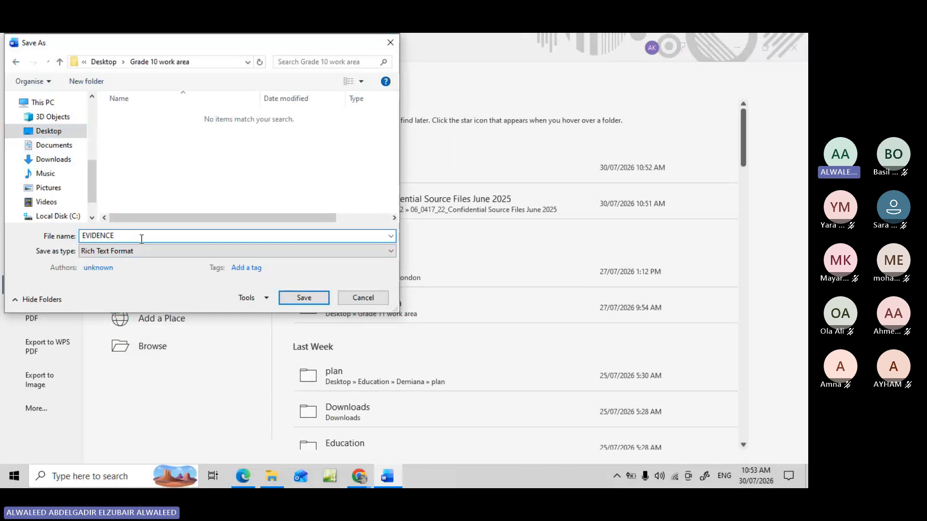
left_click(124, 257)
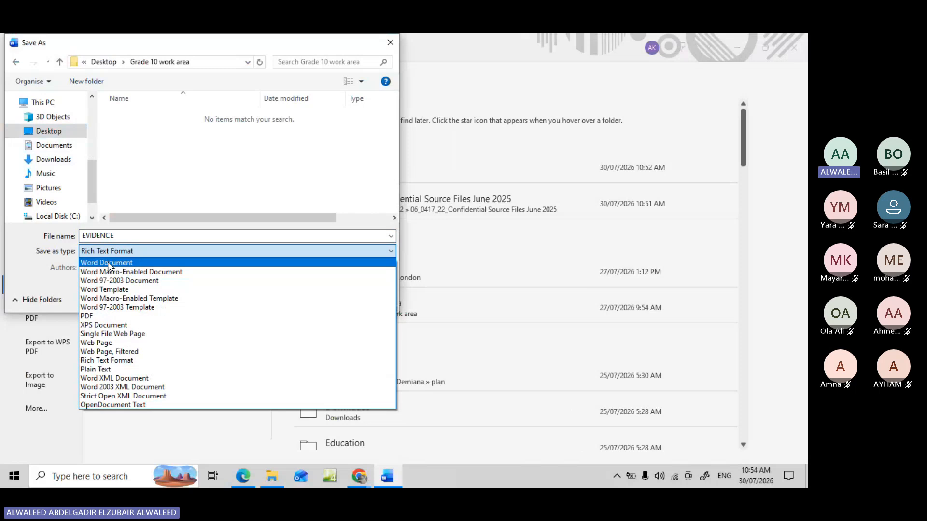
left_click(108, 261)
left_click(299, 340)
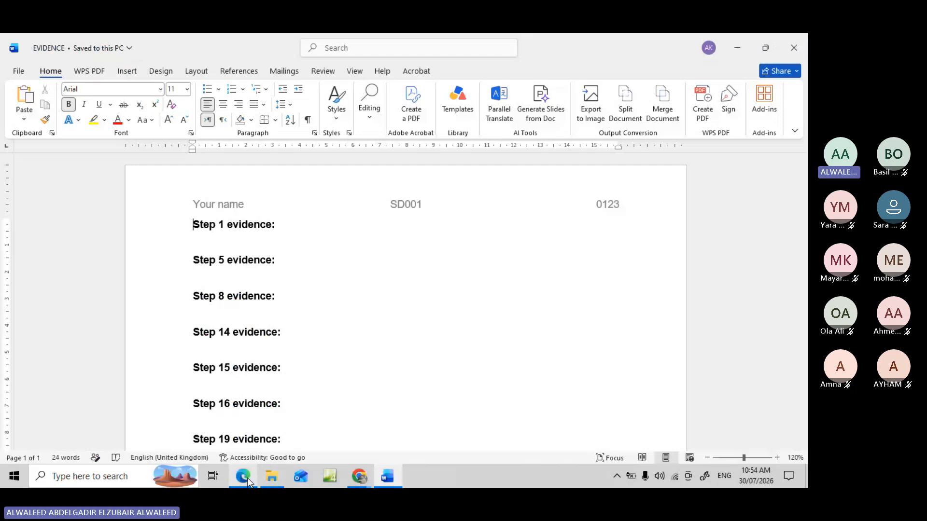
Switch to the question paper in Edge and read the Task 2 introduction on corporate house style and modifying paragraph styles
left_click(248, 481)
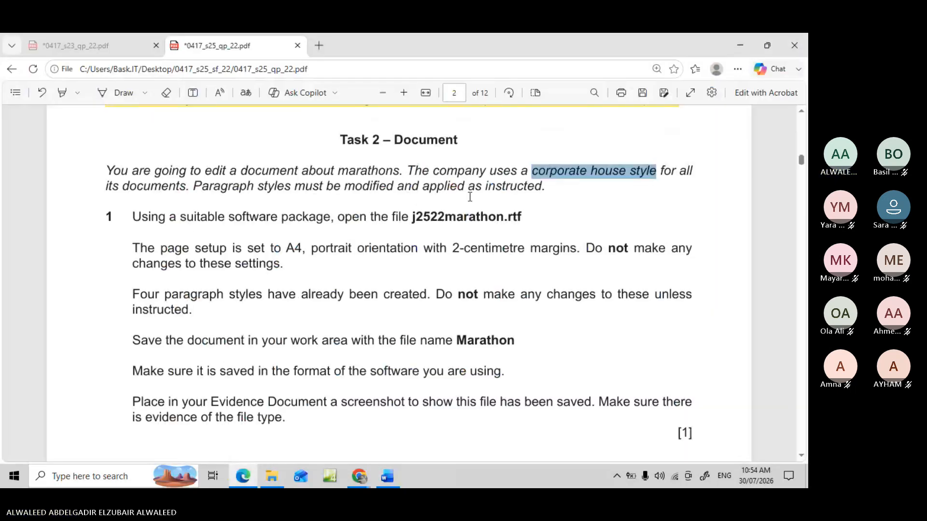
scroll(469, 198, "up", 1)
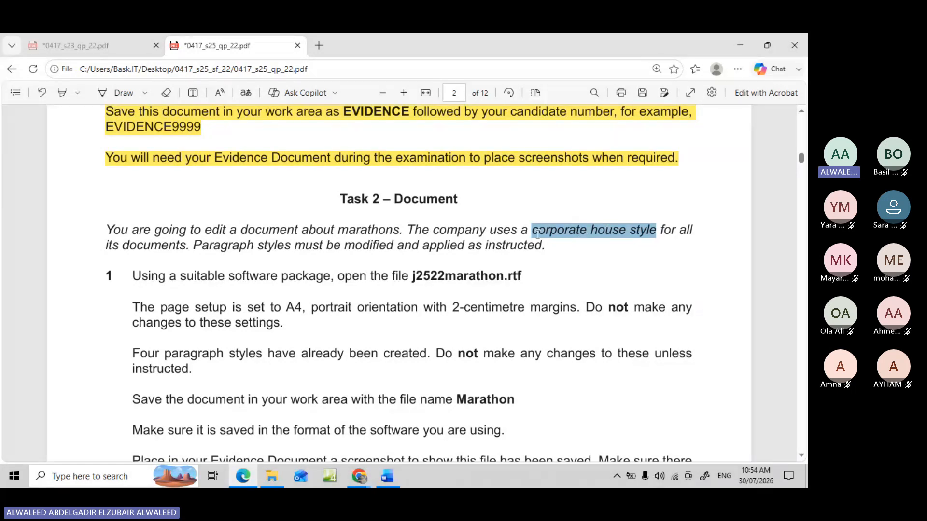
left_click_drag(533, 230, 655, 240)
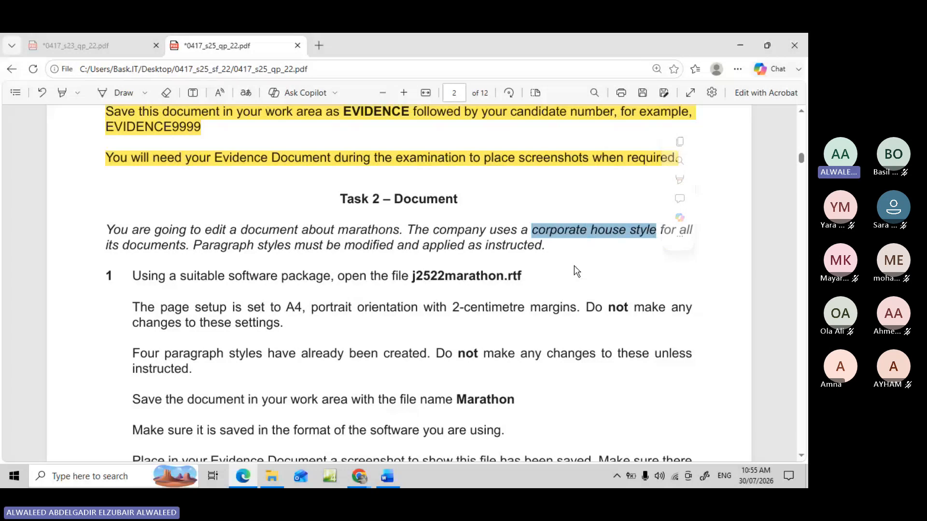
key("XF86AudioRaiseVolume")
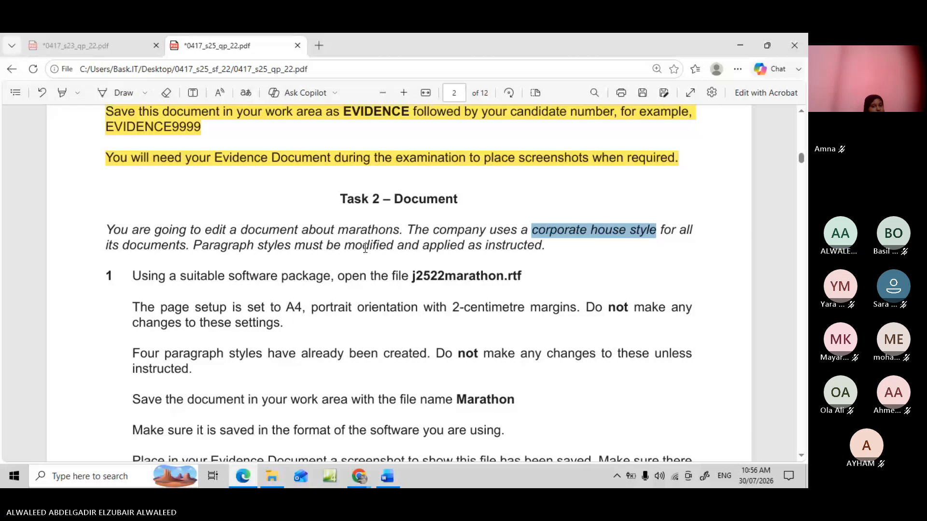
left_click_drag(293, 247, 390, 246)
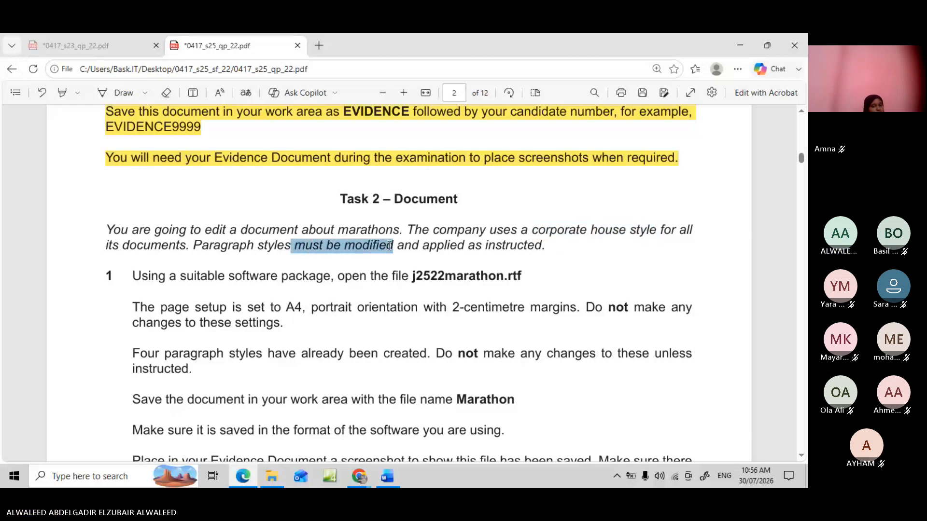
left_click(343, 266)
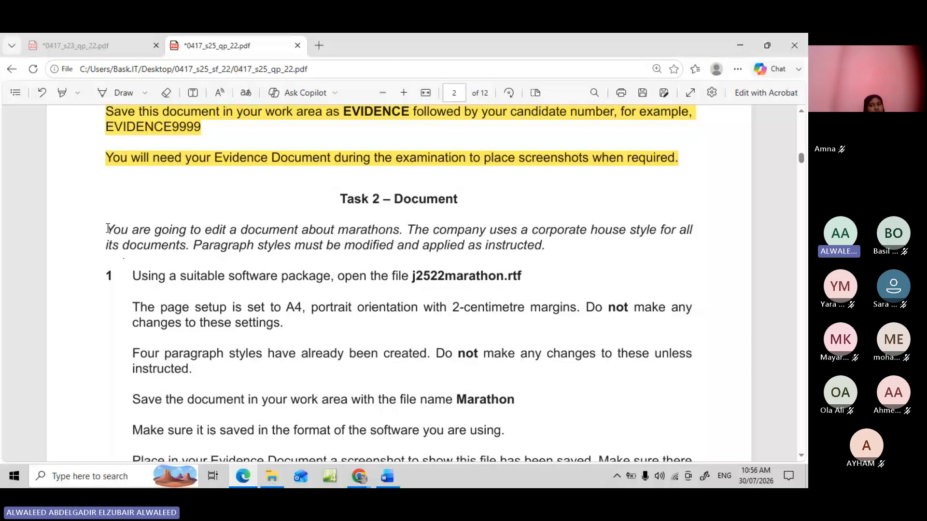
Highlight the Task 2 introduction and the step 1 instruction to open j2522marathon.rtf in yellow
left_click_drag(108, 229, 531, 277)
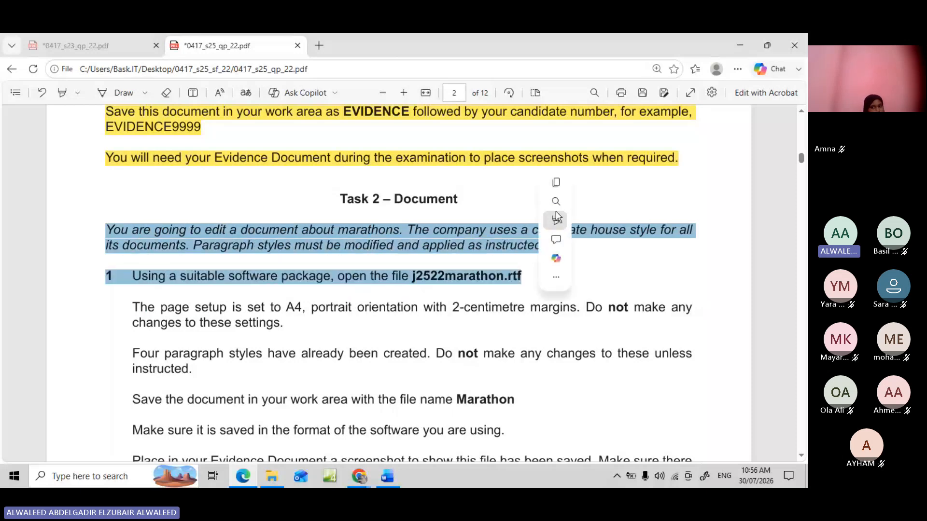
mouse_move(585, 220)
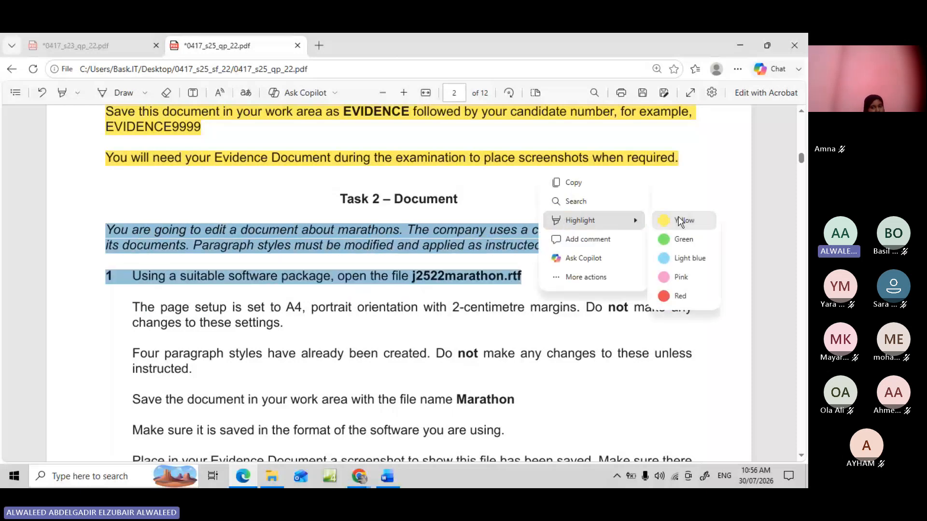
left_click(680, 221)
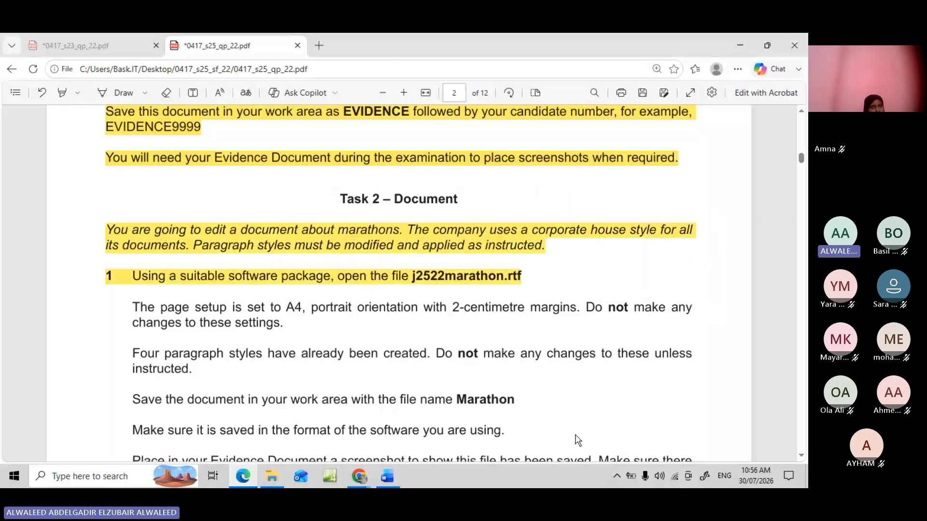
Switch to File Explorer and open j2522marathon from the Confidential Source Files June 2025 folder in Word
left_click(272, 478)
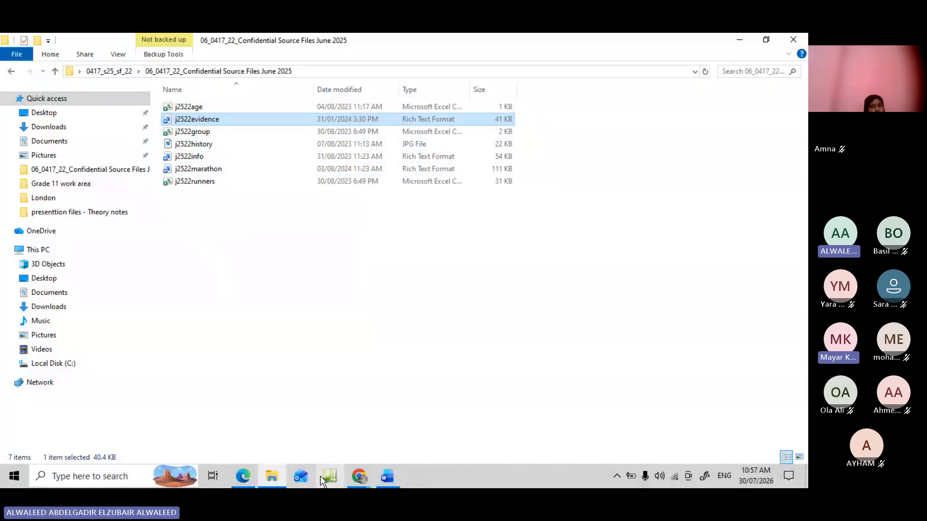
left_click(250, 480)
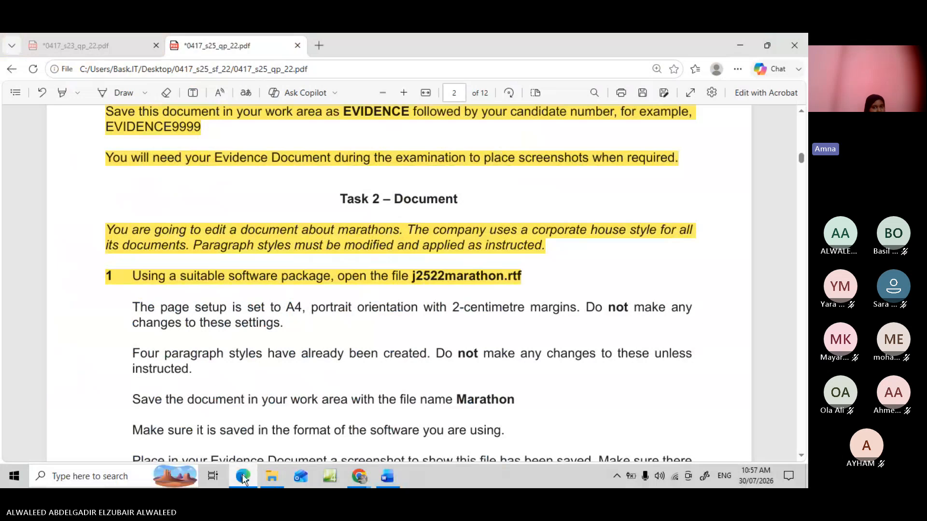
left_click(272, 476)
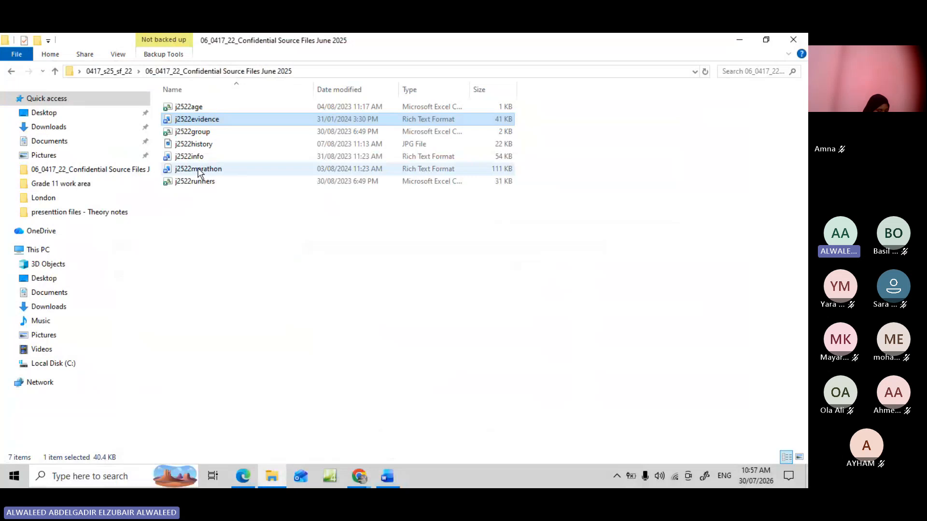
double_click(199, 170)
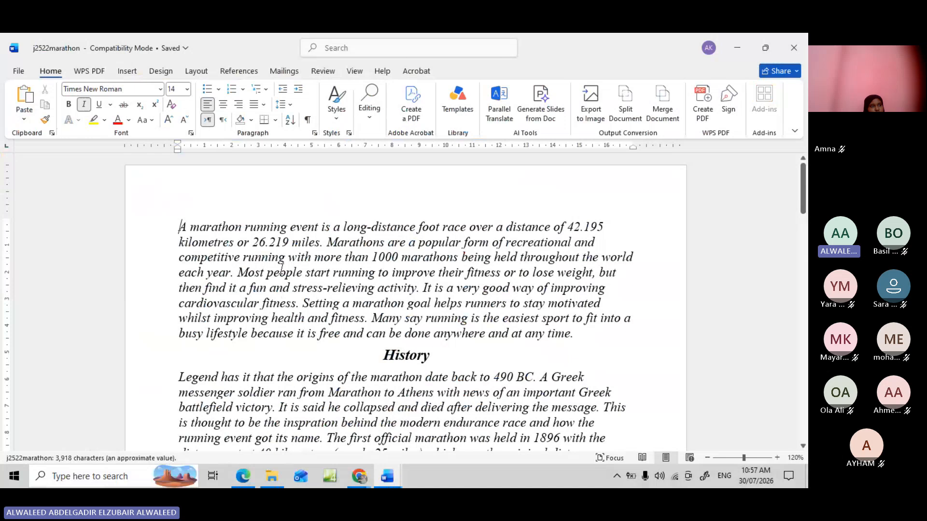
Return to the question paper in Edge and highlight the step 1 paragraph about A4, portrait and 2-centimetre margins in yellow
left_click(248, 477)
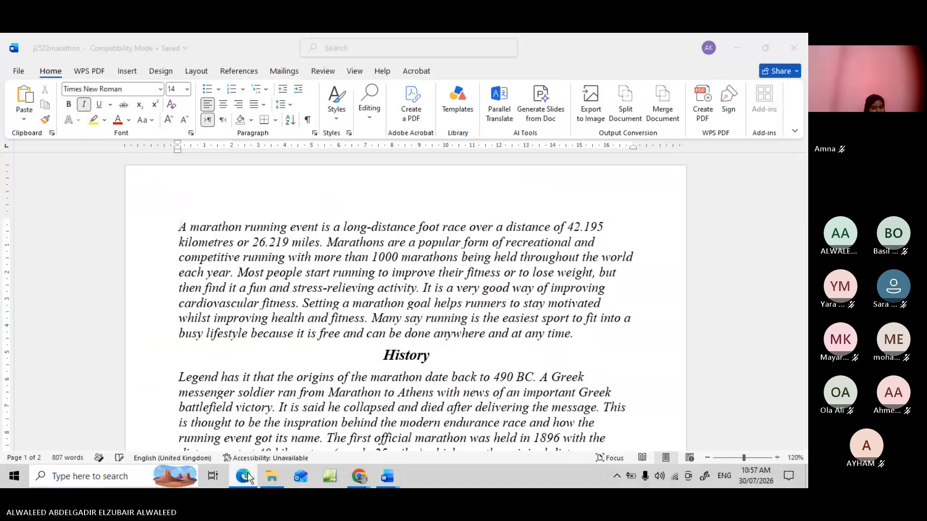
scroll(198, 258, "down", 3)
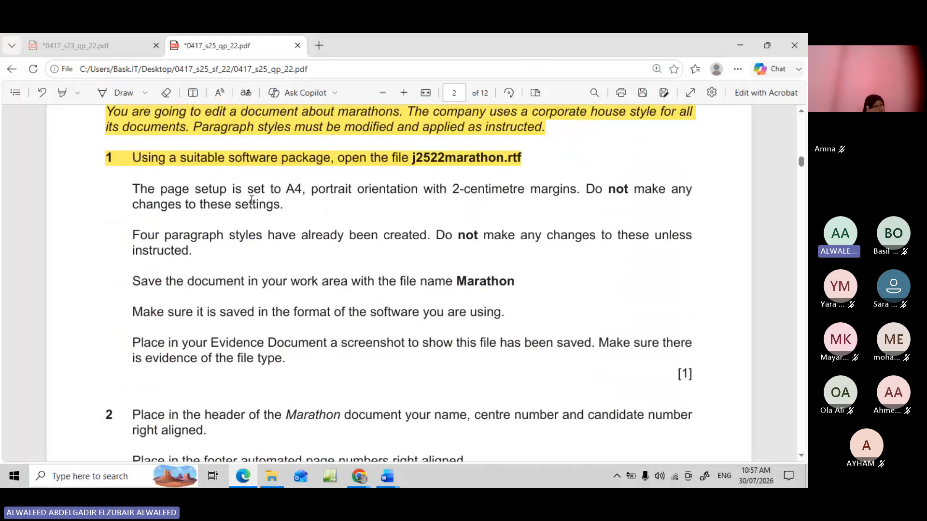
left_click_drag(286, 189, 302, 191)
left_click(288, 216)
left_click_drag(312, 190, 340, 192)
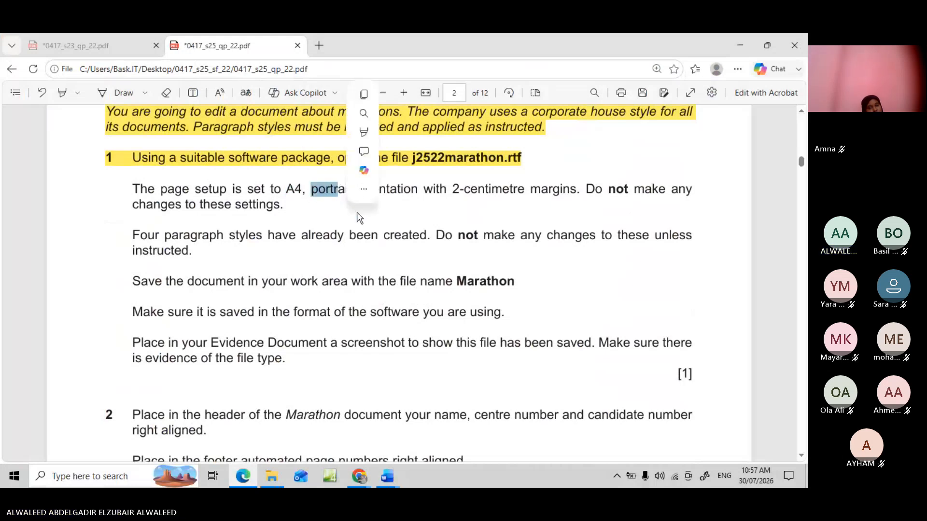
left_click(345, 227)
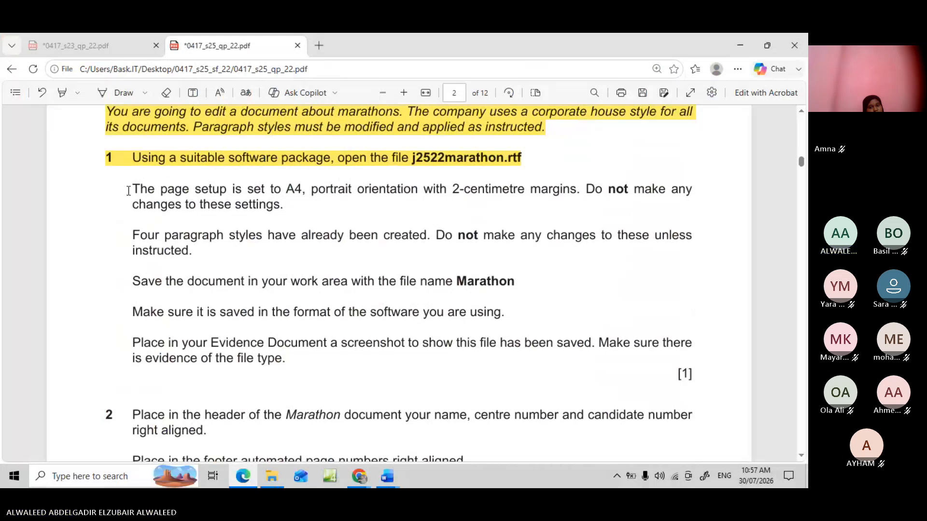
left_click_drag(129, 189, 286, 206)
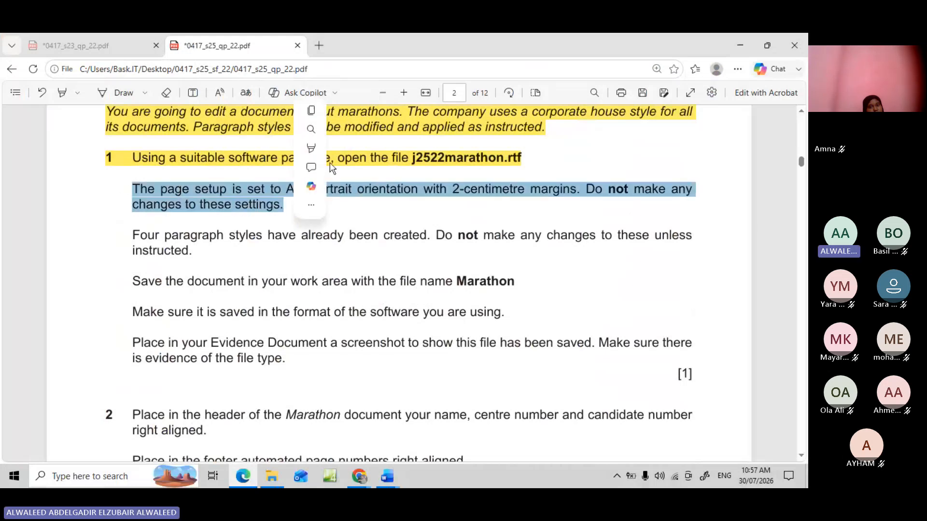
mouse_move(377, 149)
left_click(437, 149)
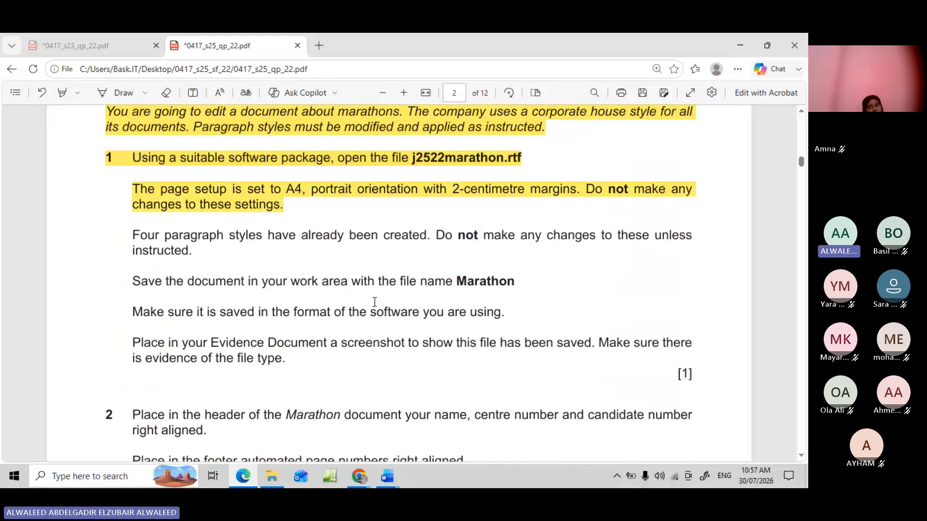
Switch to j2522marathon in Word and check its paper size, orientation and custom margins in the page setup
mouse_move(385, 483)
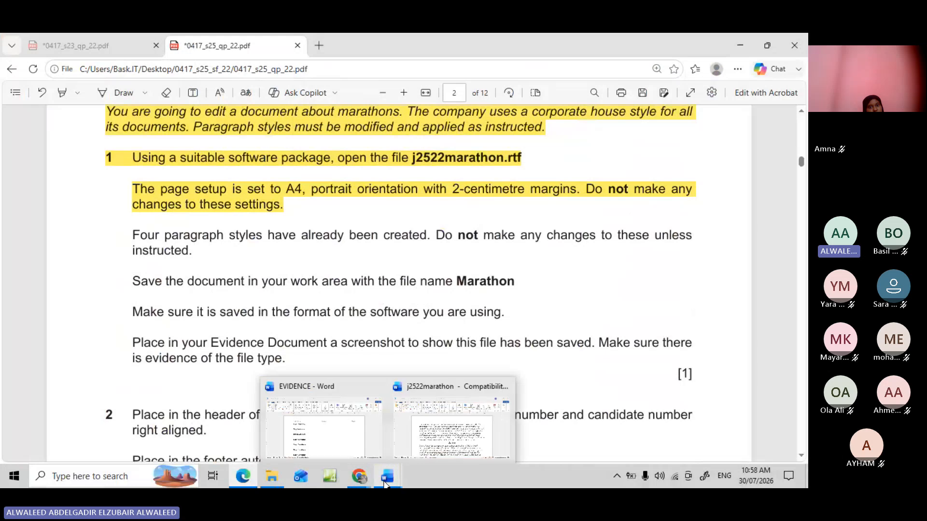
left_click(414, 447)
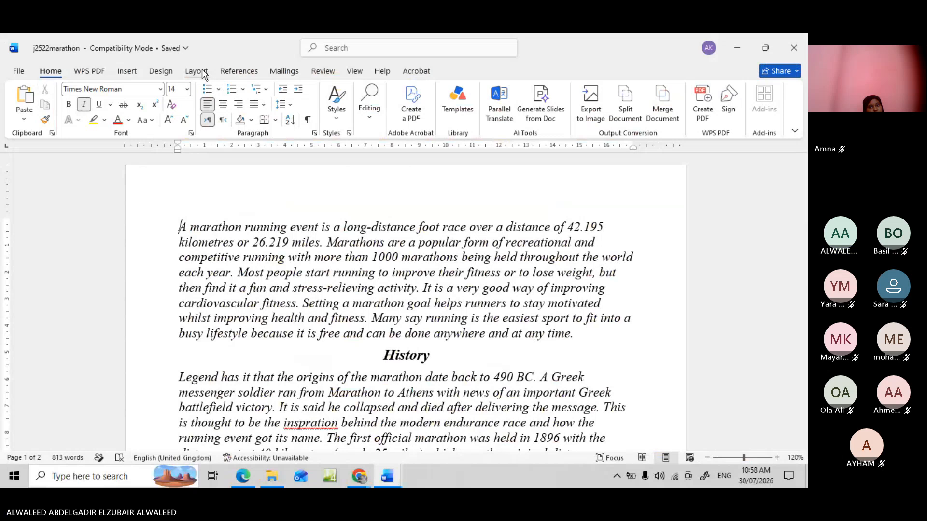
left_click(197, 71)
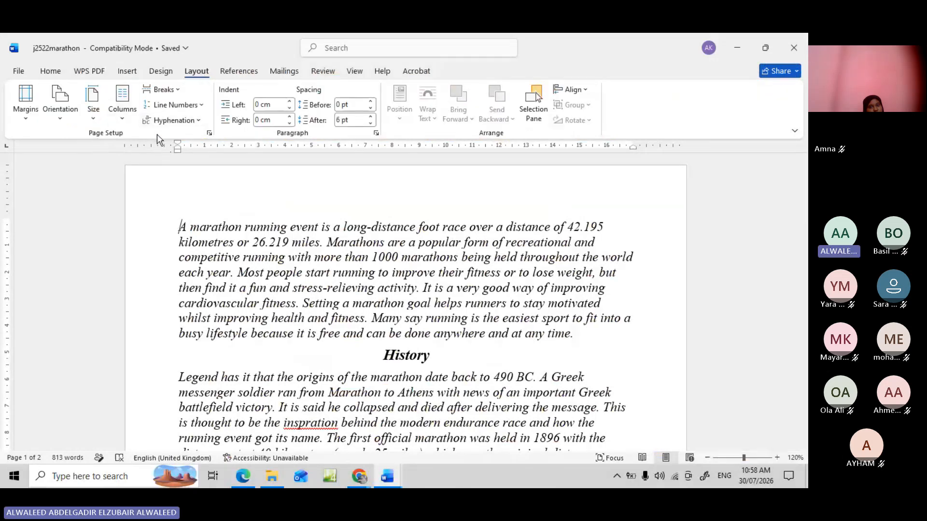
left_click(96, 119)
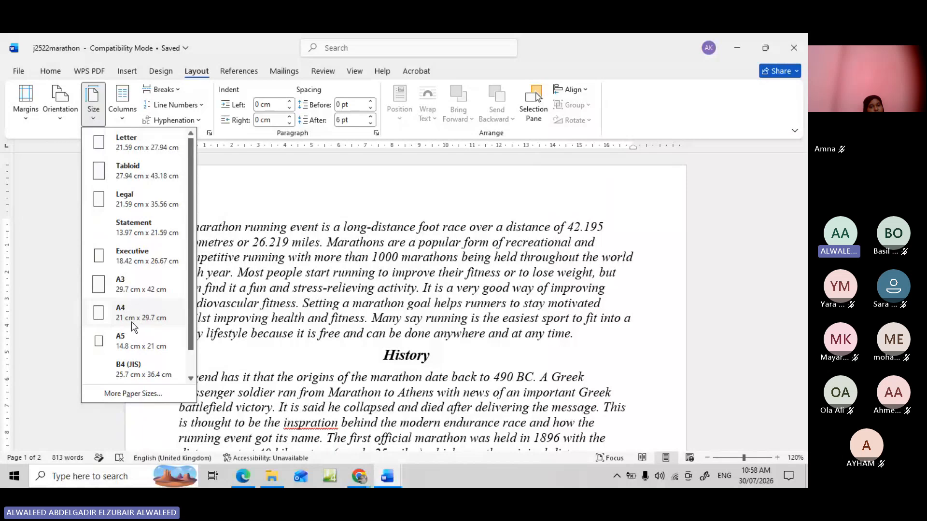
left_click(51, 134)
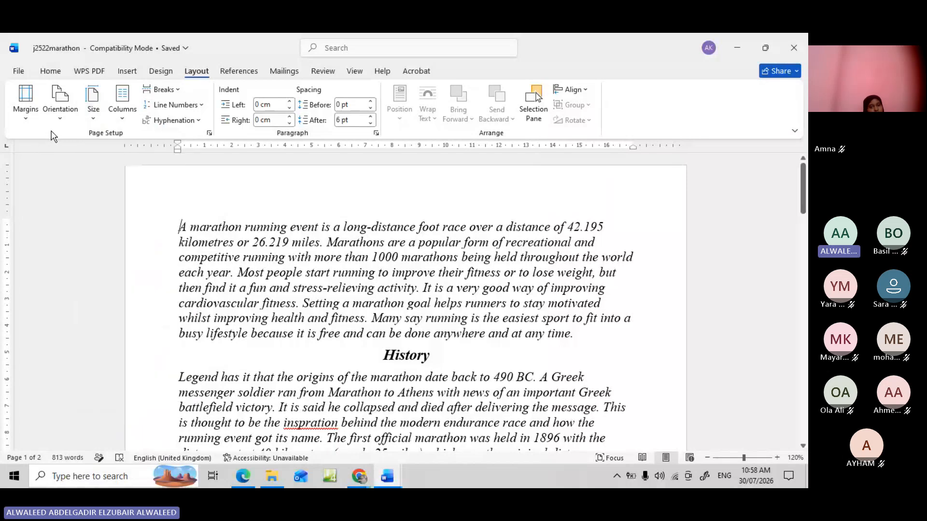
left_click(60, 112)
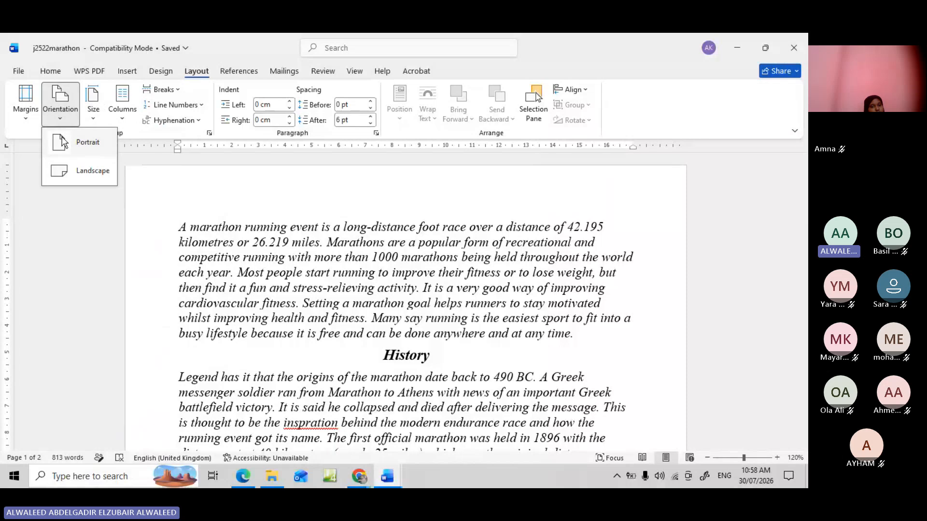
left_click(28, 123)
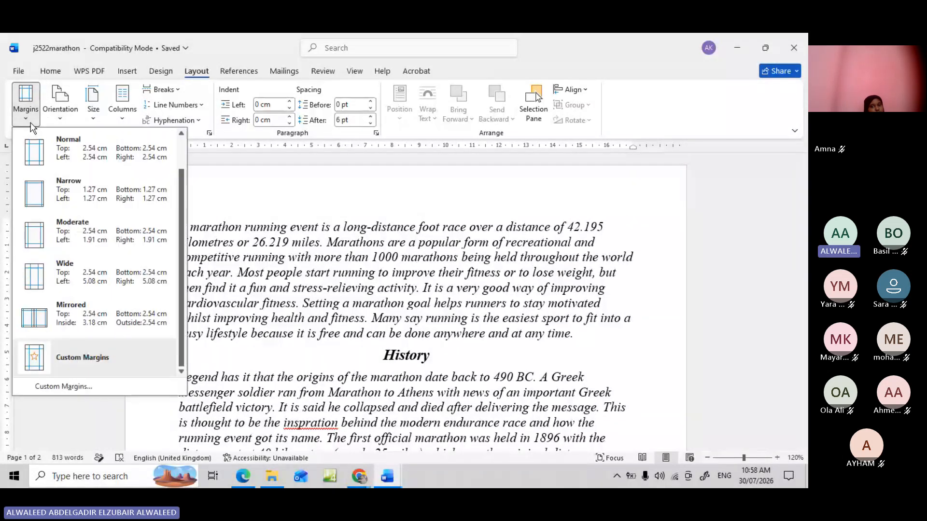
left_click(62, 387)
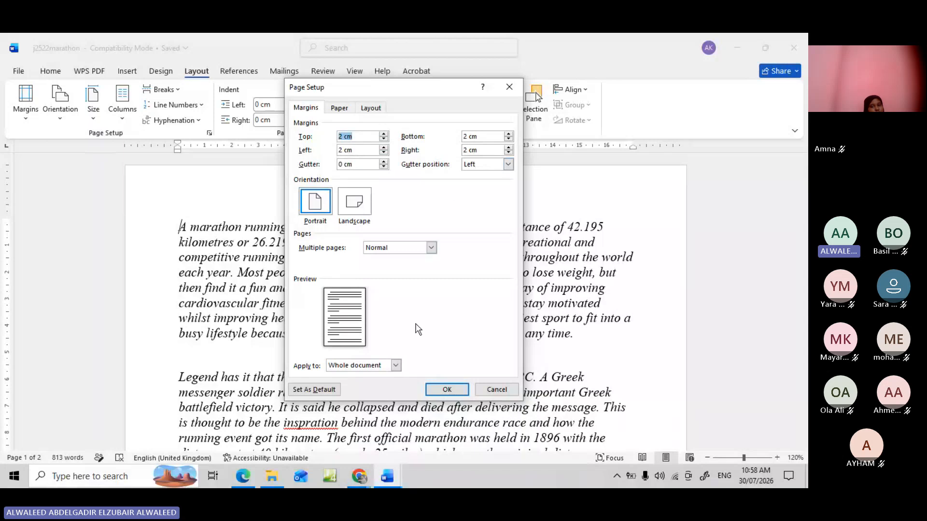
left_click(440, 390)
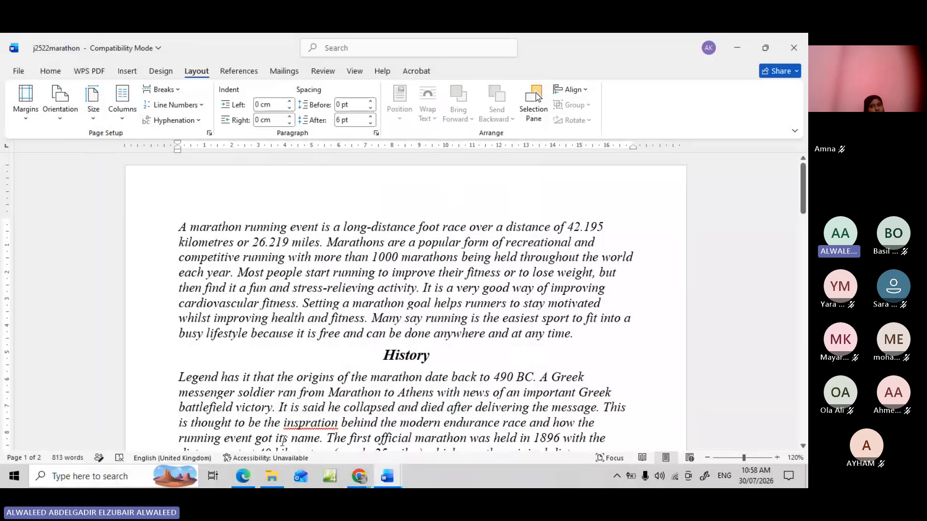
Return to the question paper in Edge and copy the file name Marathon from the step 1 save instruction
left_click(243, 478)
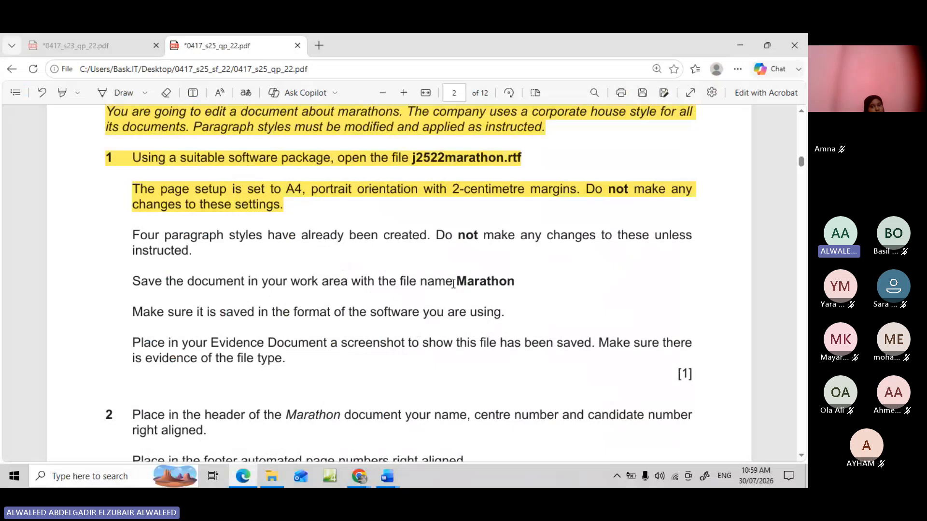
left_click_drag(457, 283, 517, 282)
mouse_move(532, 213)
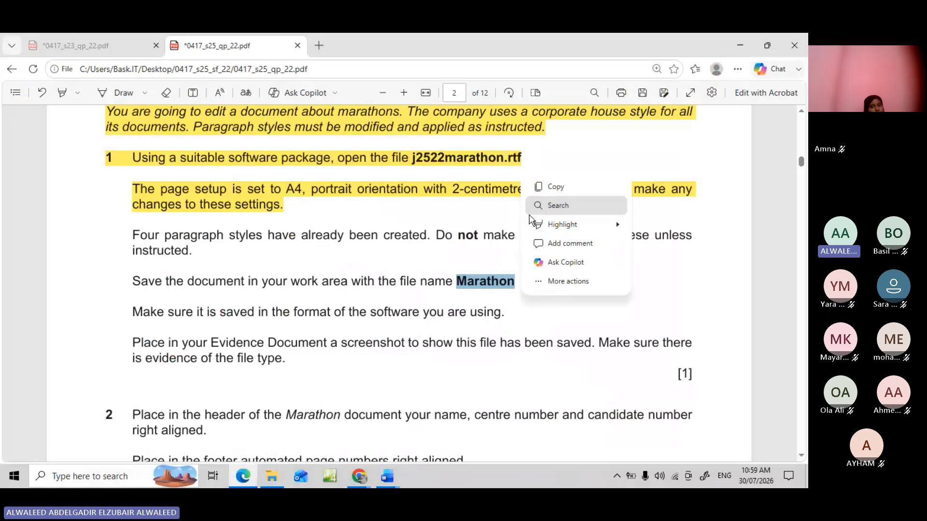
left_click(550, 188)
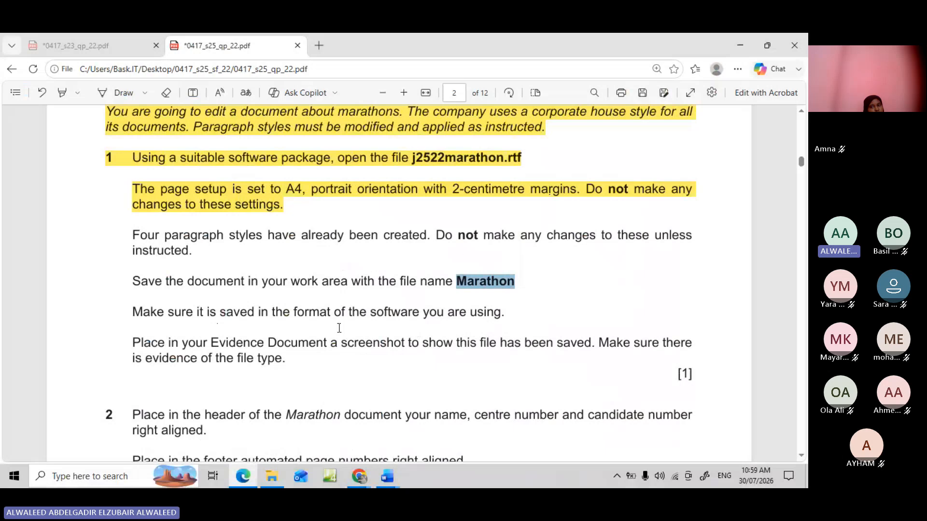
Highlight the step 1 lines about the four paragraph styles, the file name Marathon and the software's format in yellow
left_click(512, 154)
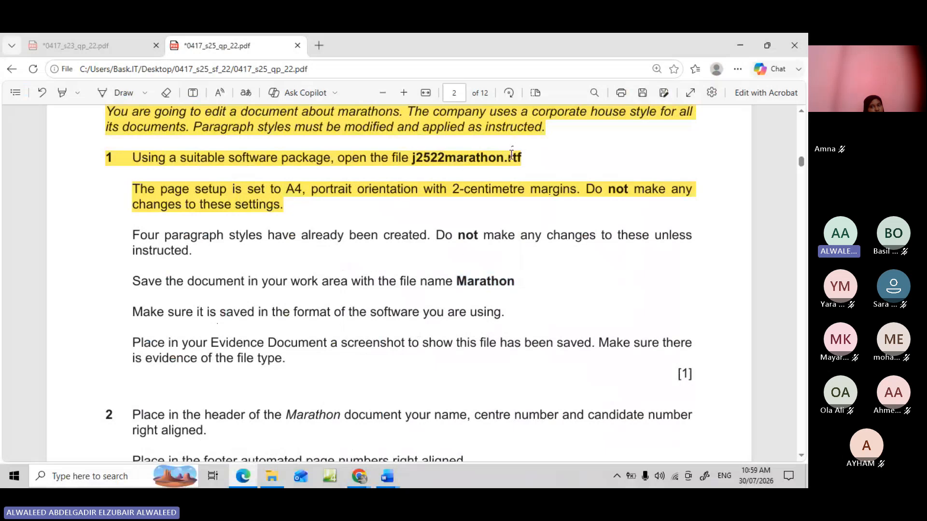
double_click(511, 154)
left_click_drag(372, 313, 419, 313)
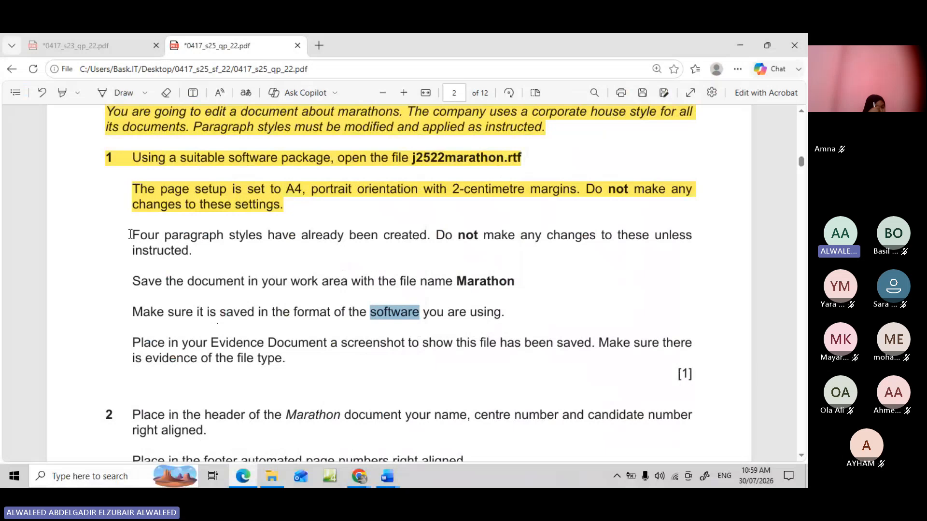
left_click_drag(132, 235, 507, 313)
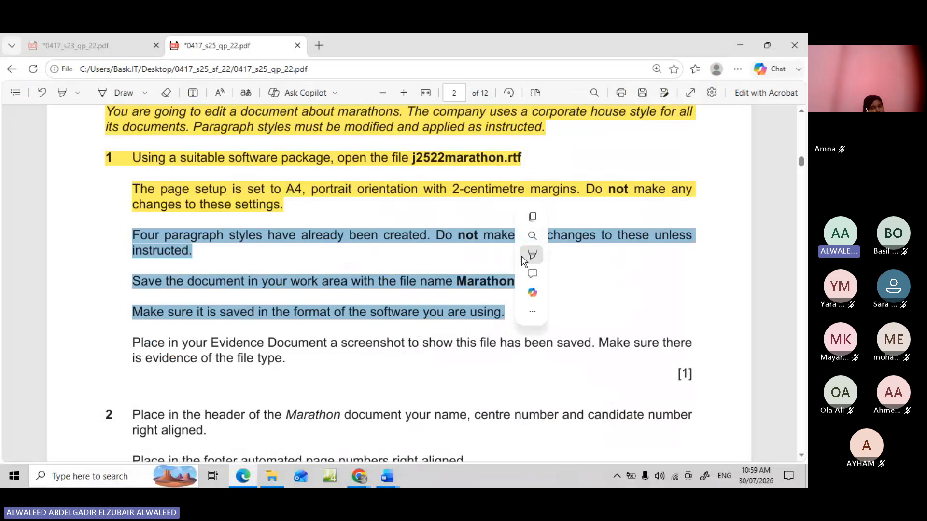
mouse_move(532, 255)
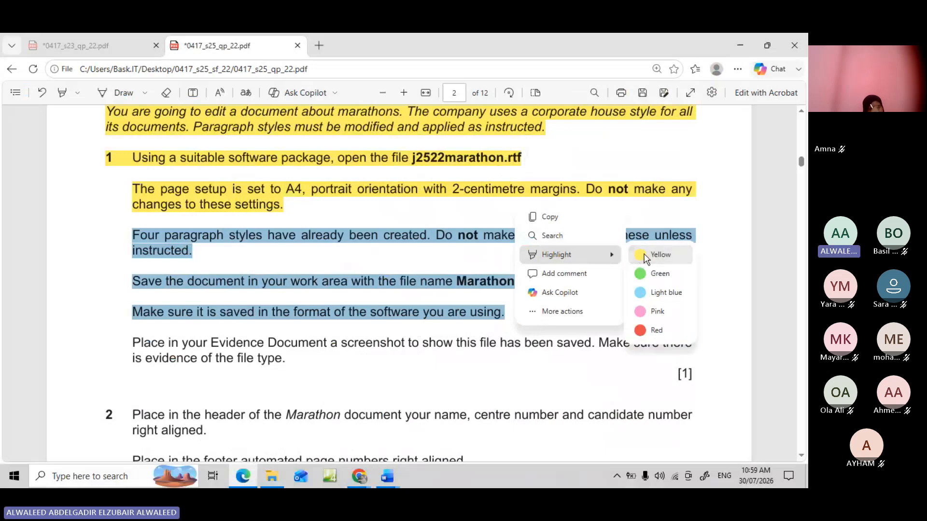
left_click(639, 256)
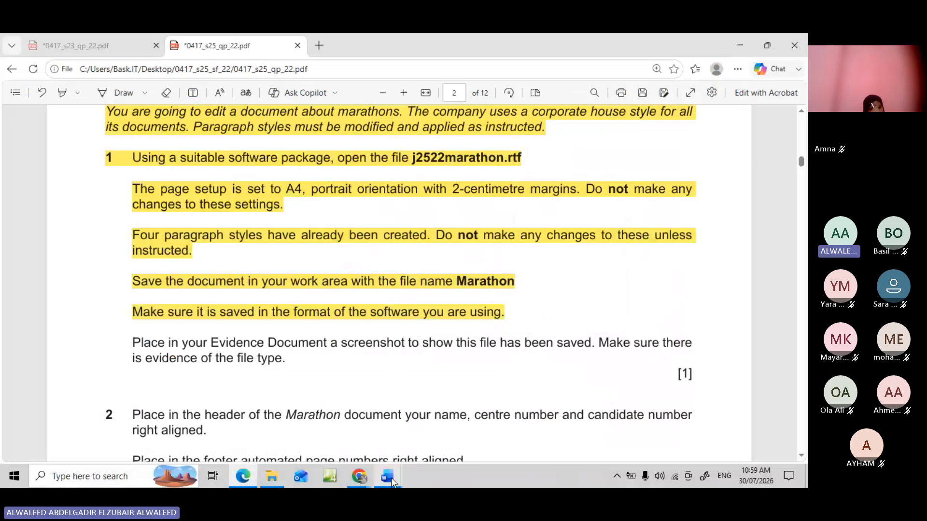
Switch to j2522marathon in Word, start saving a copy in the Grade 10 work area folder and name it Marathon
left_click(391, 478)
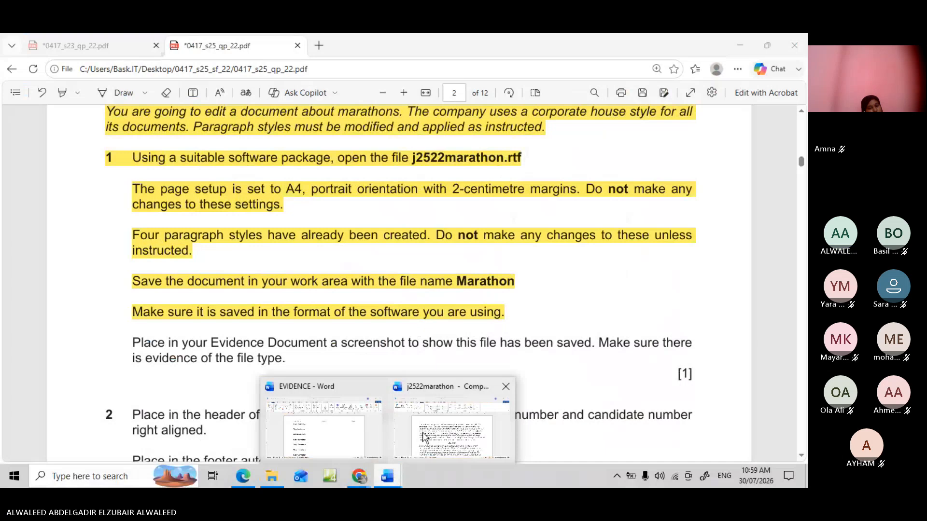
left_click(422, 432)
left_click(20, 73)
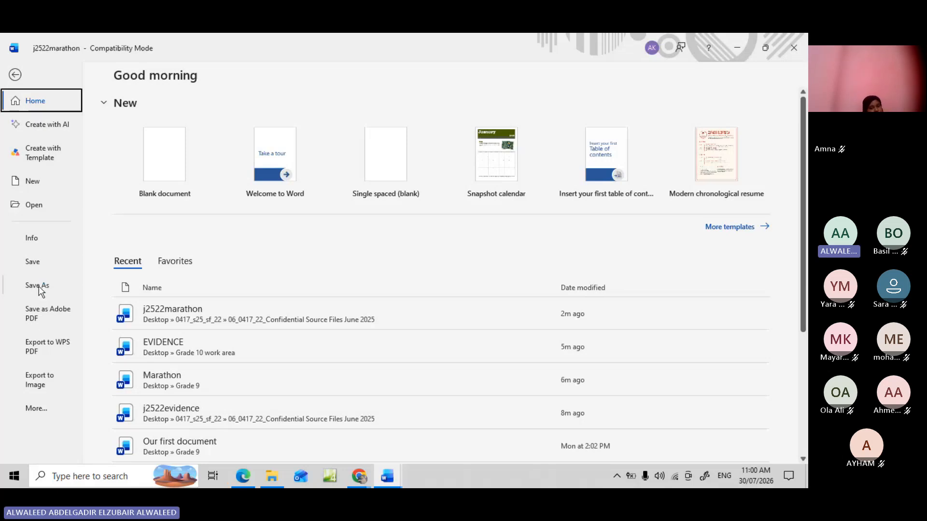
left_click(38, 286)
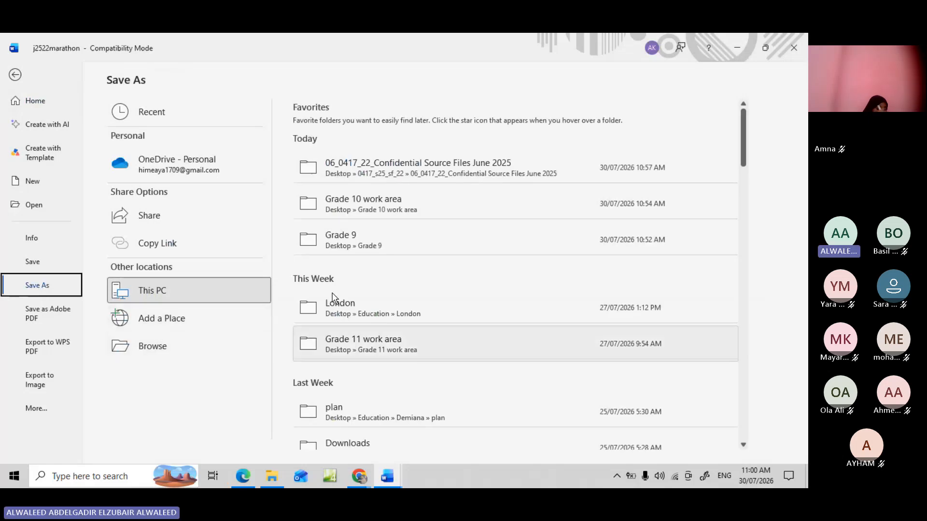
left_click(381, 208)
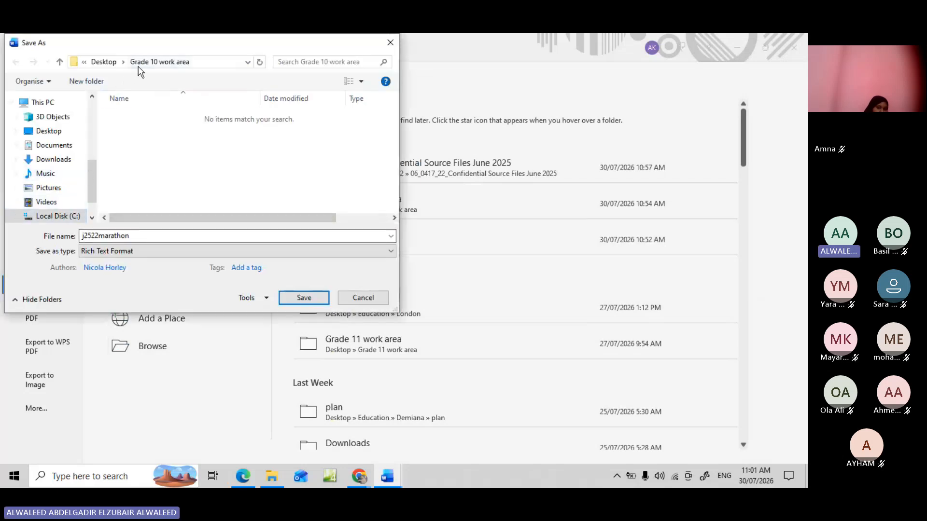
left_click(137, 236)
double_click(136, 236)
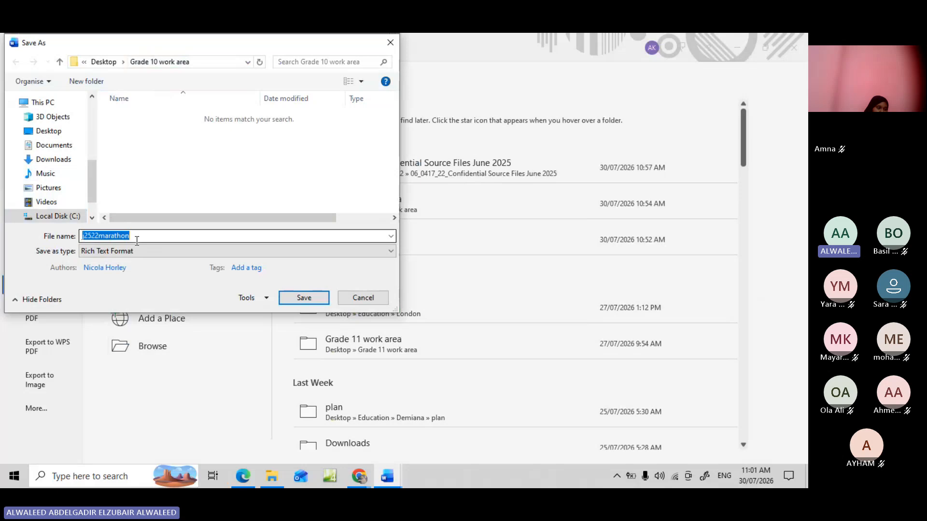
type("Marathon")
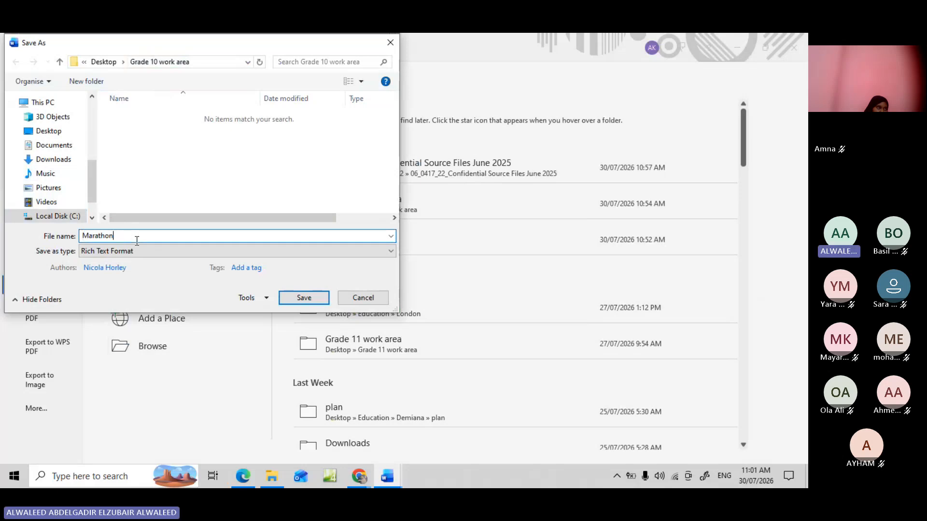
View the available file types, recheck the step 1 format instruction in Edge and return to the save dialog in Word
left_click(106, 252)
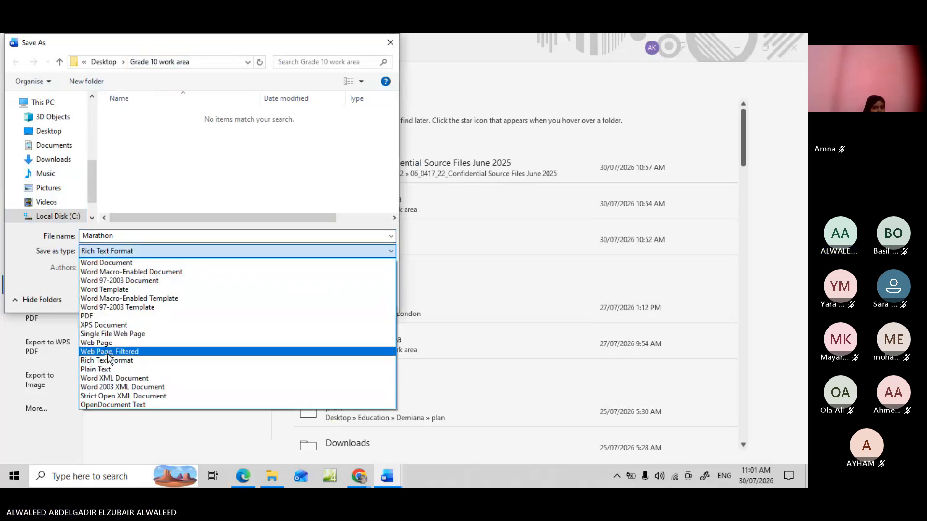
left_click(257, 483)
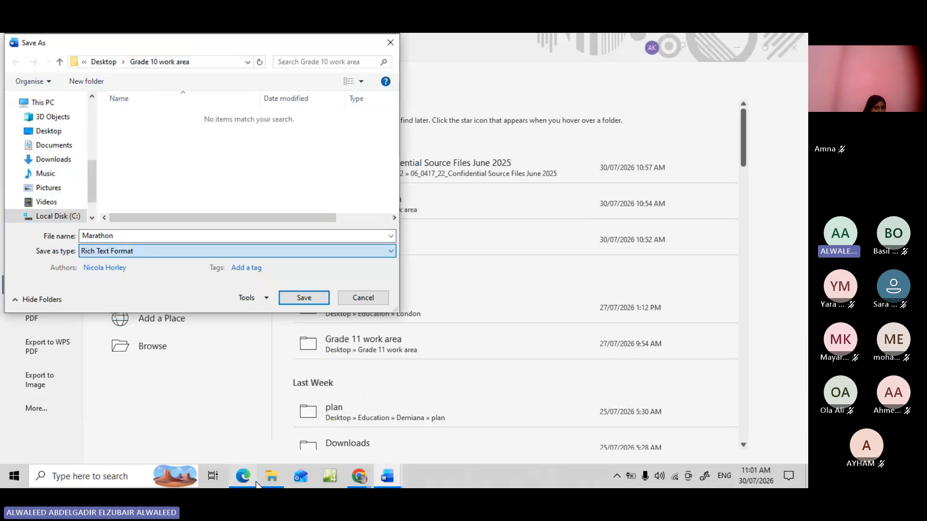
left_click(256, 482)
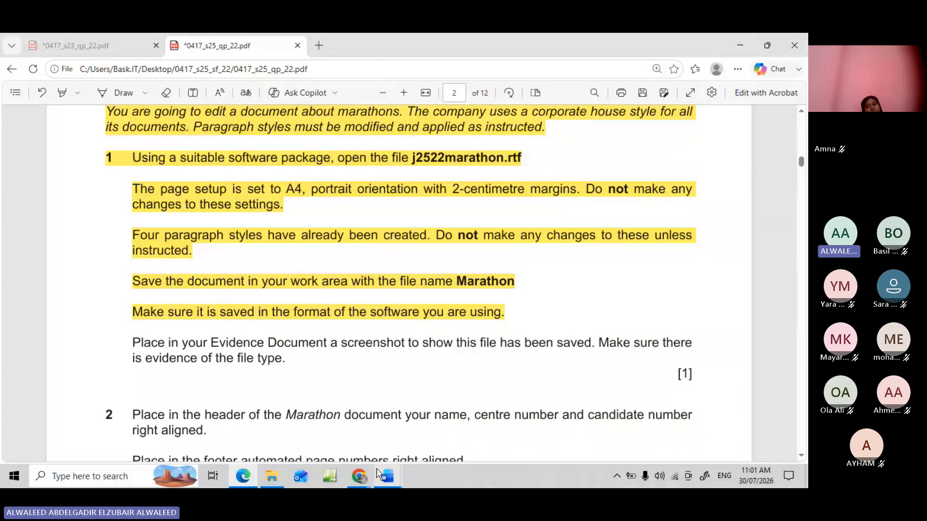
left_click(386, 480)
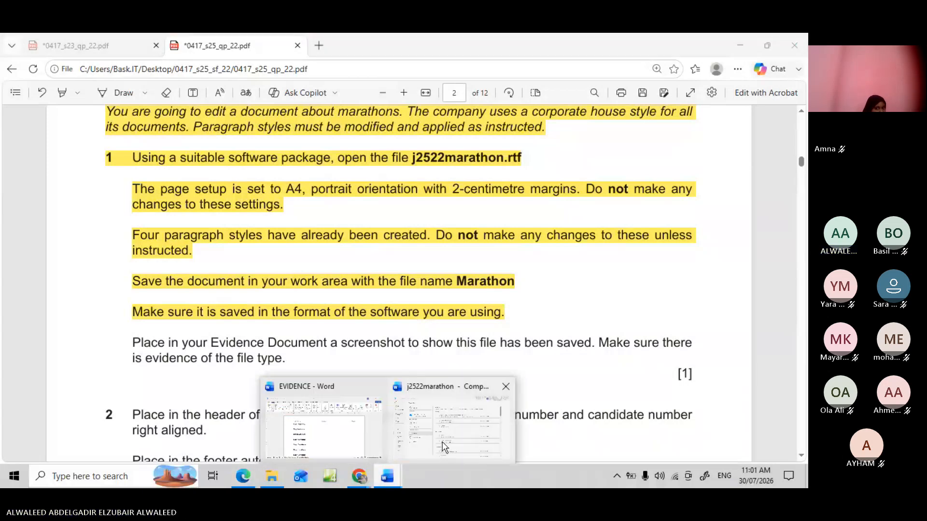
left_click(444, 447)
Set the file type to Word Document and save Marathon in the Grade 10 work area folder
left_click(172, 251)
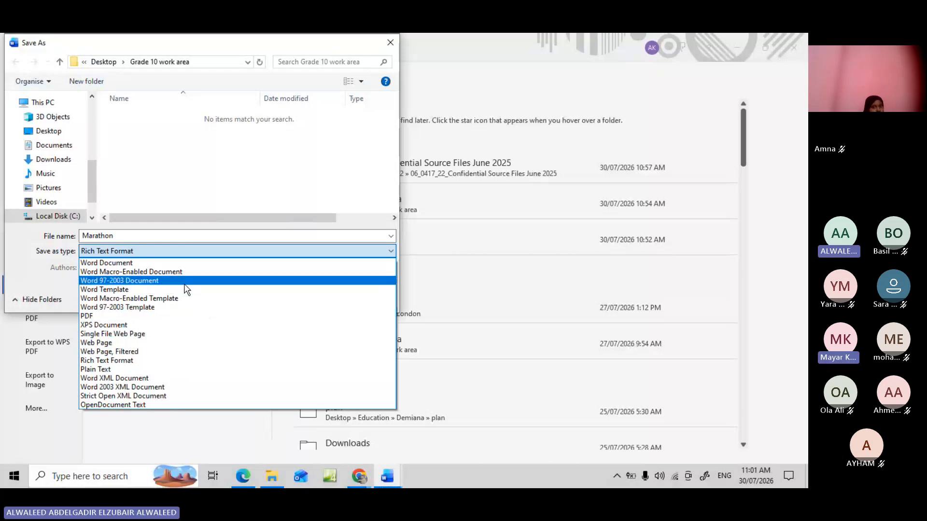
left_click(165, 262)
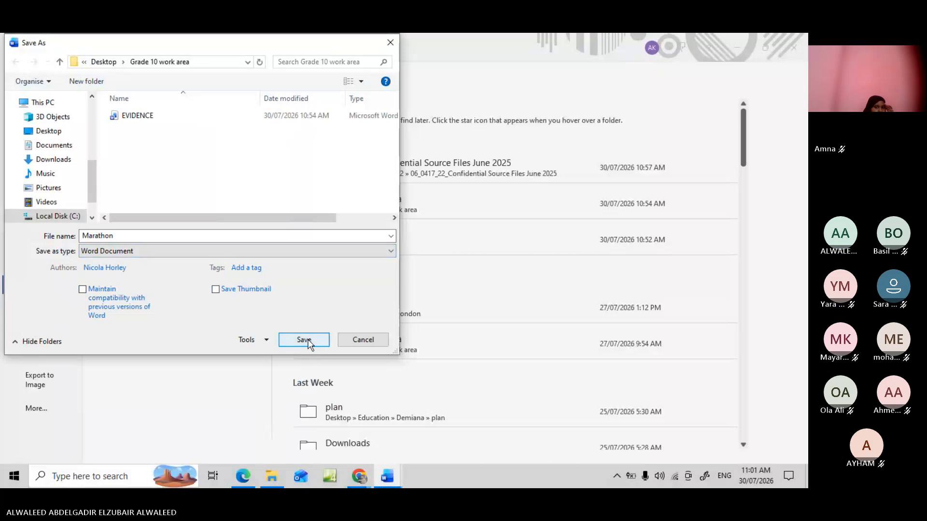
left_click(305, 340)
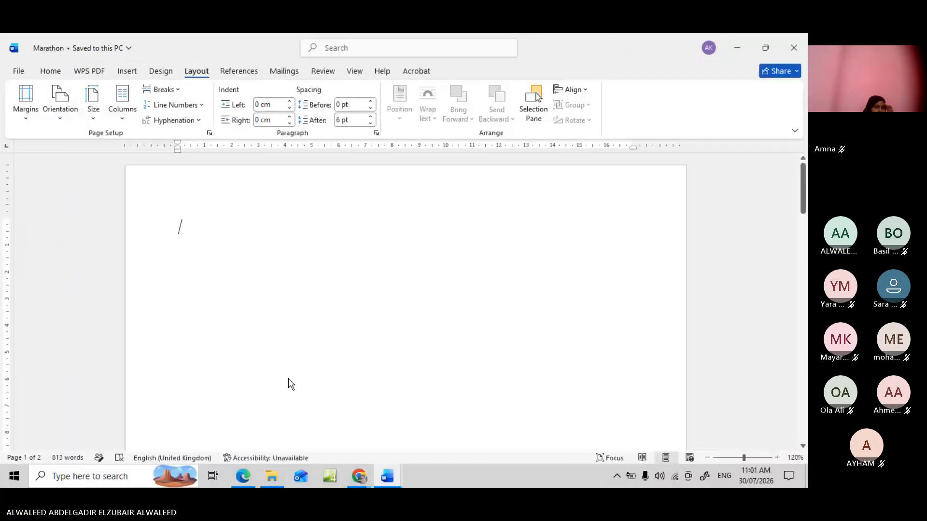
Switch to the question paper in Edge and highlight the step 1 instruction about the Evidence Document screenshot in yellow
left_click(246, 481)
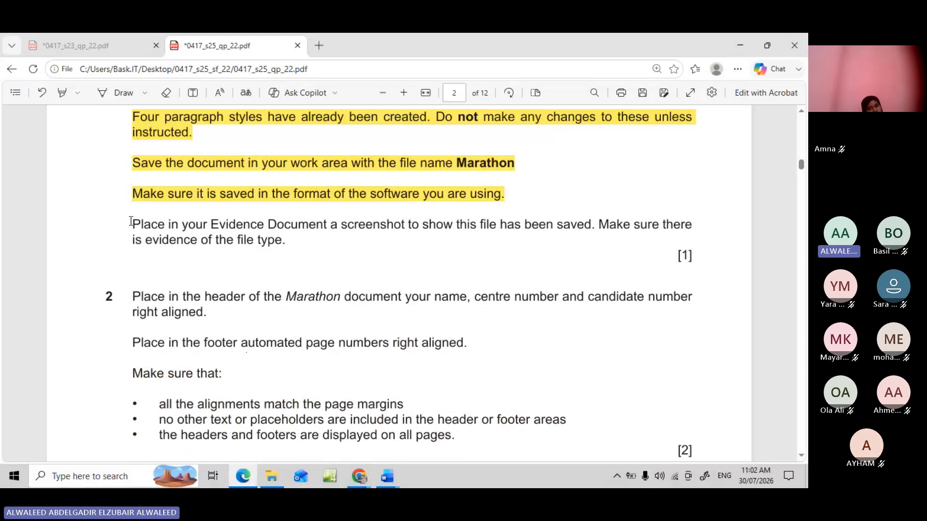
left_click_drag(131, 221, 130, 221)
left_click_drag(129, 221, 288, 245)
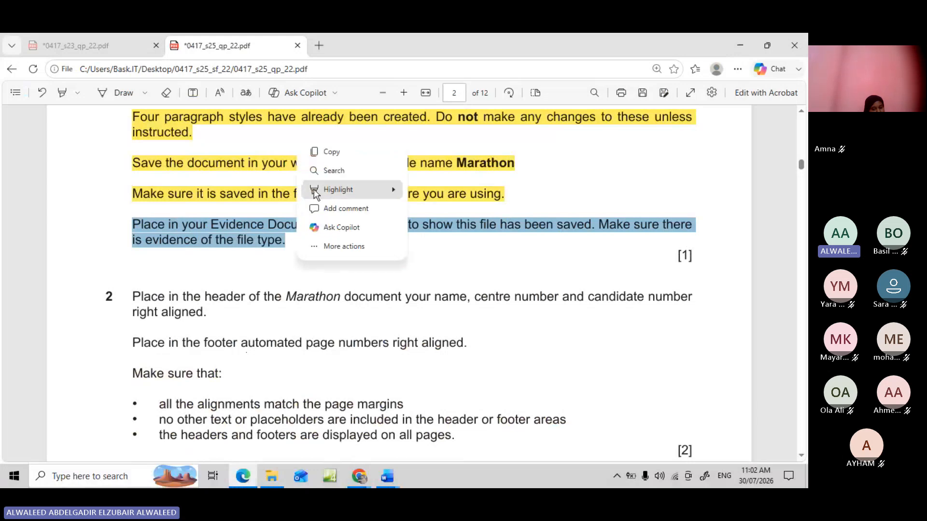
mouse_move(396, 193)
left_click(433, 190)
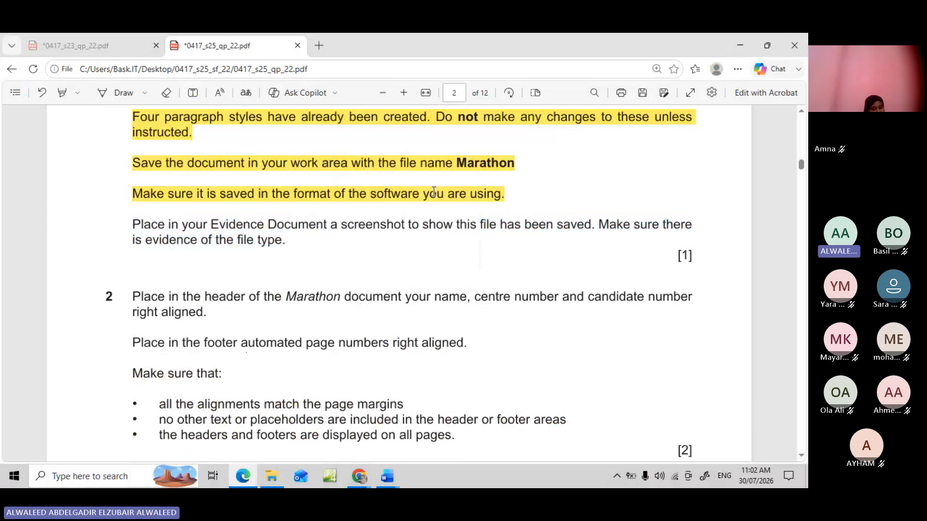
Open the Grade 10 work area folder in File Explorer, widen the Type column to show full file types and select Marathon
left_click(272, 476)
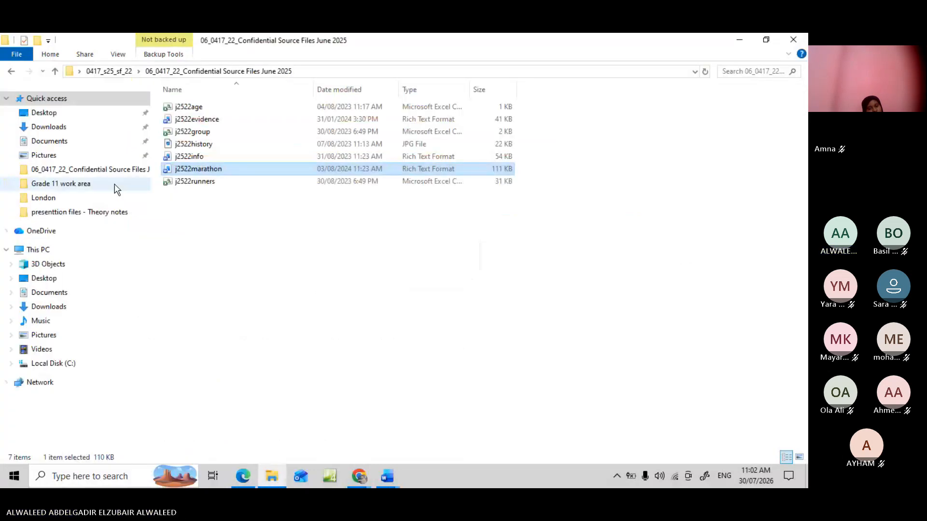
left_click(54, 114)
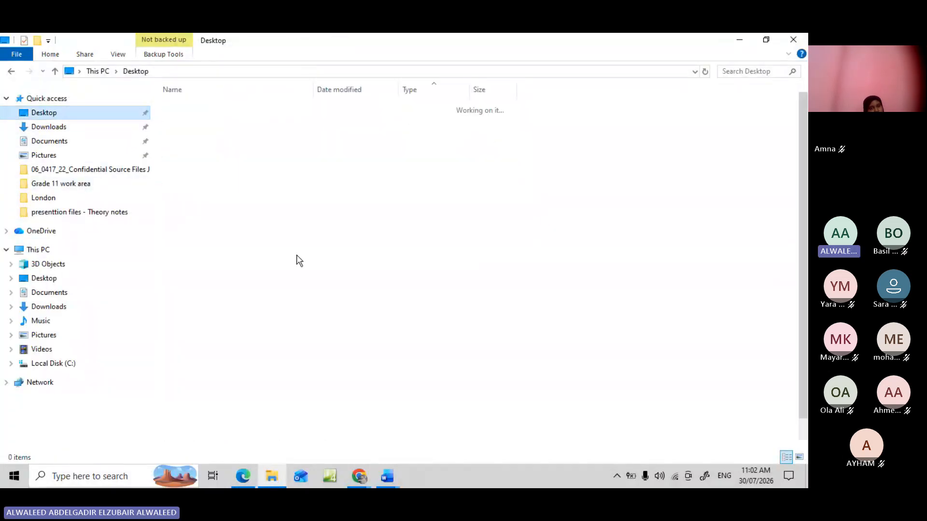
left_click(197, 144)
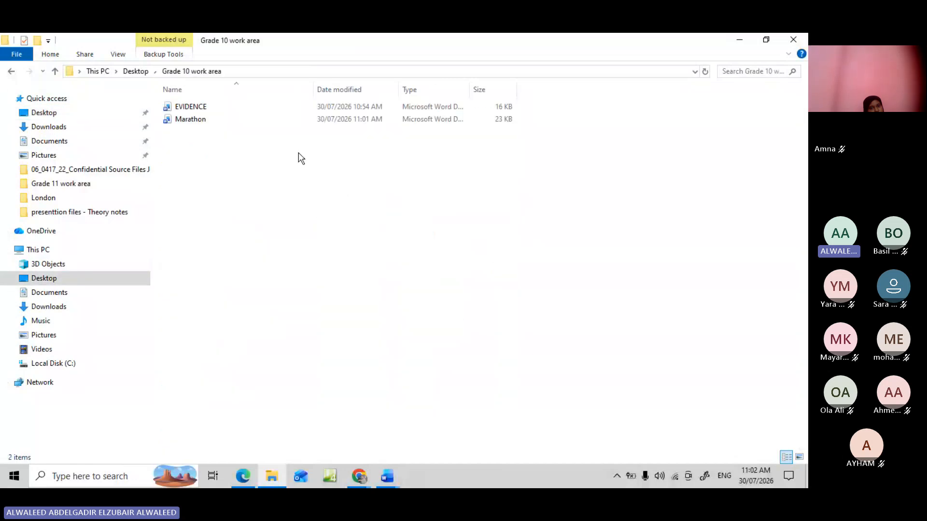
left_click(209, 122)
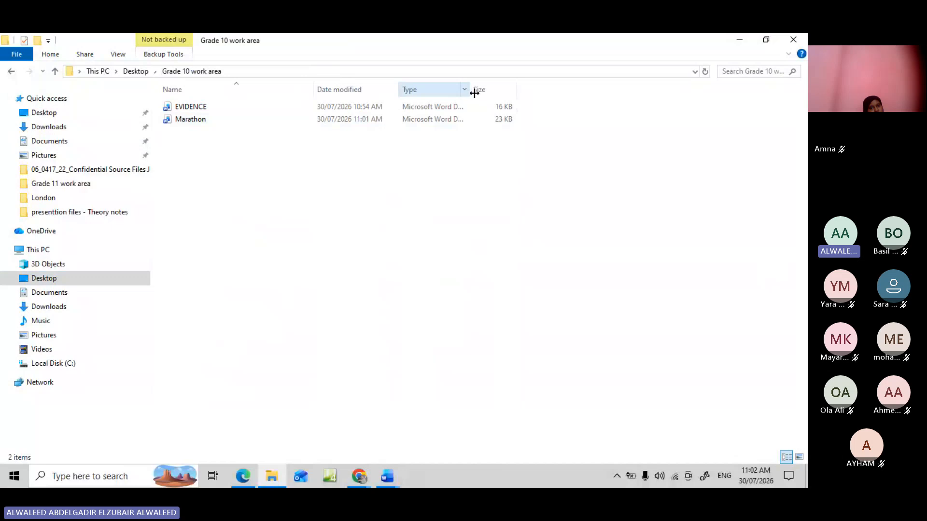
left_click_drag(474, 93, 497, 93)
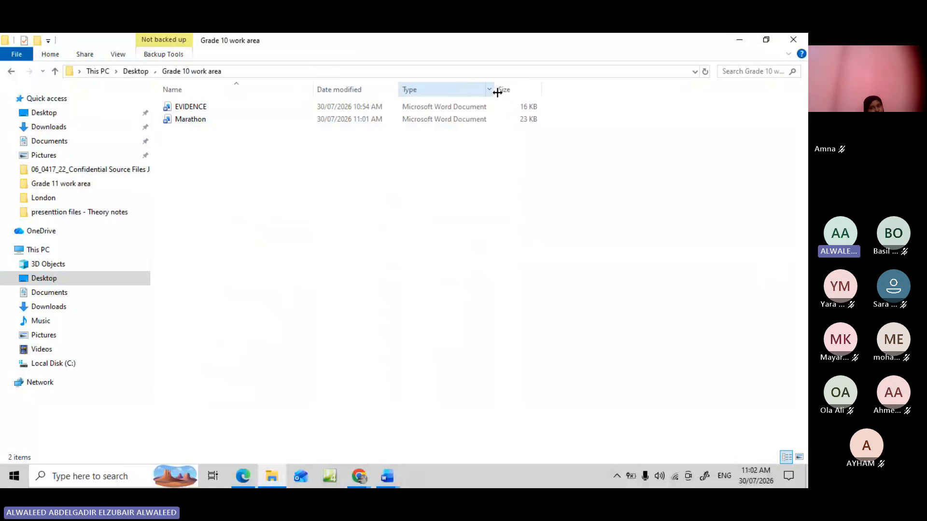
left_click(429, 124)
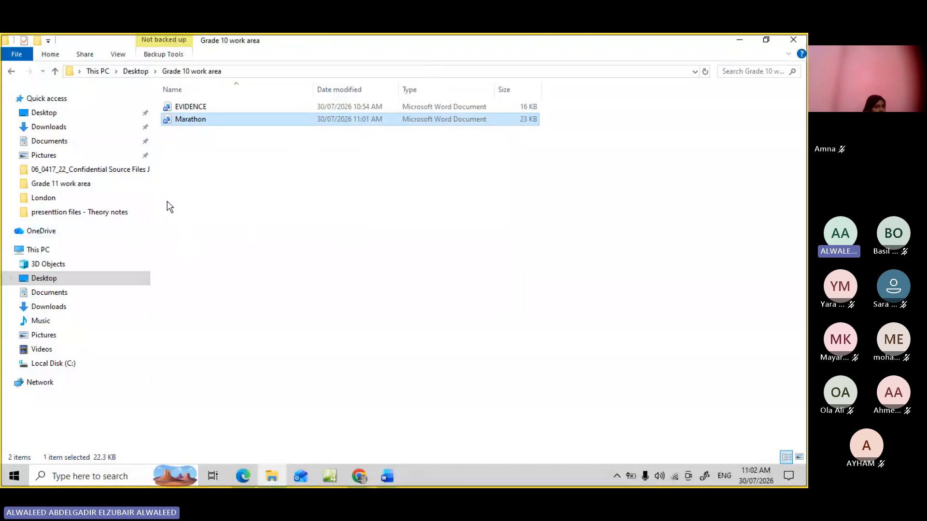
Capture a screenshot of the folder path and file listing and paste it under Step 1 evidence in the EVIDENCE document in Word
key("super+shift+s")
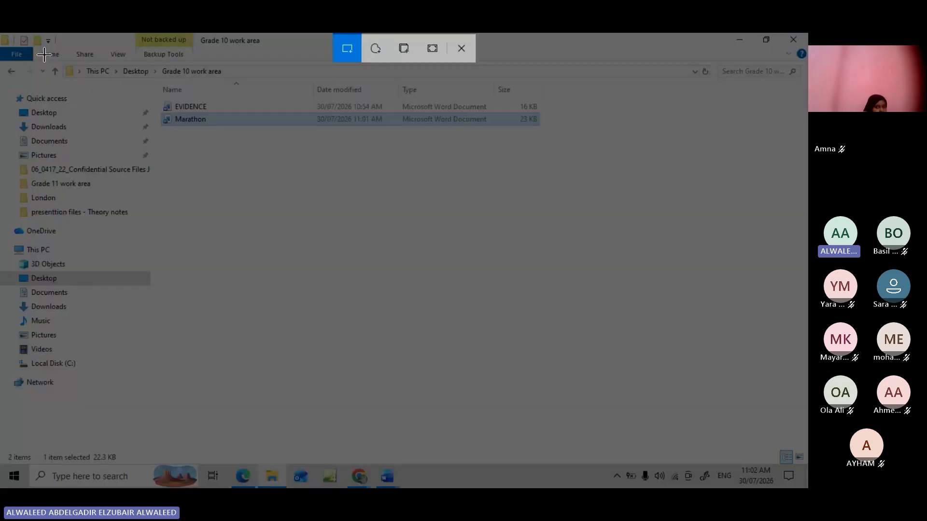
mouse_move(44, 55)
left_mouse_down()
mouse_move(116, 116)
mouse_move(446, 151)
mouse_move(547, 143)
left_mouse_up()
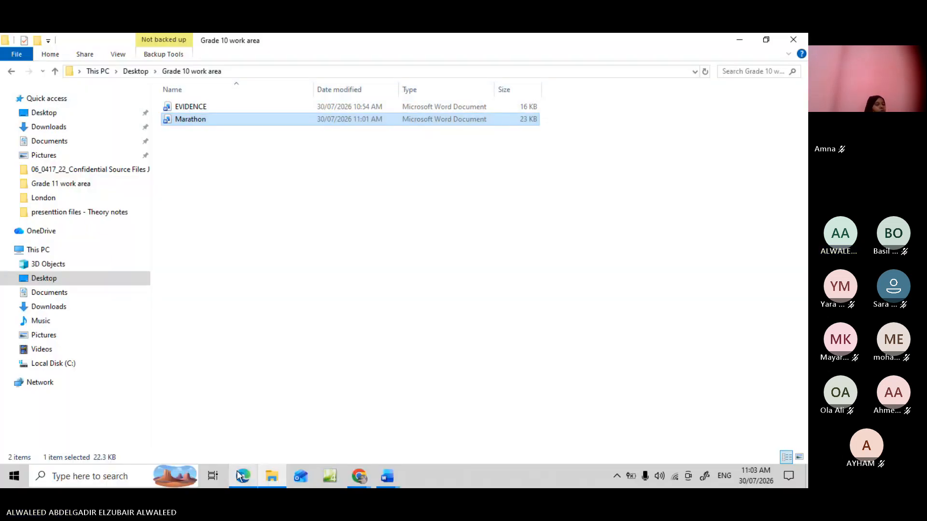
mouse_move(239, 477)
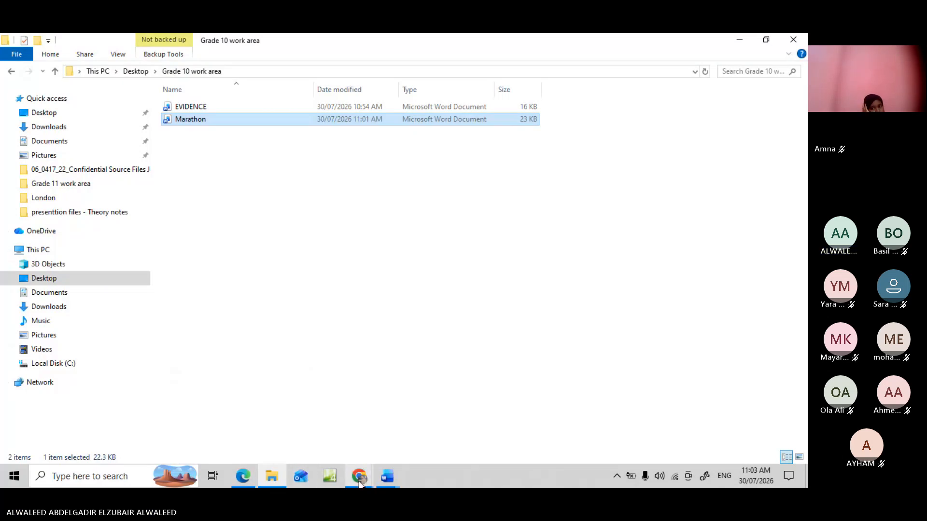
left_click(386, 477)
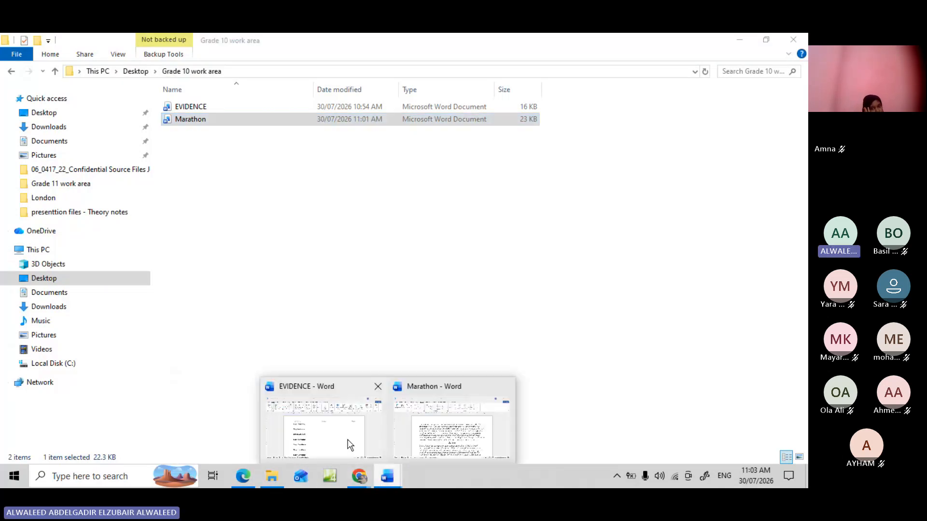
left_click(350, 445)
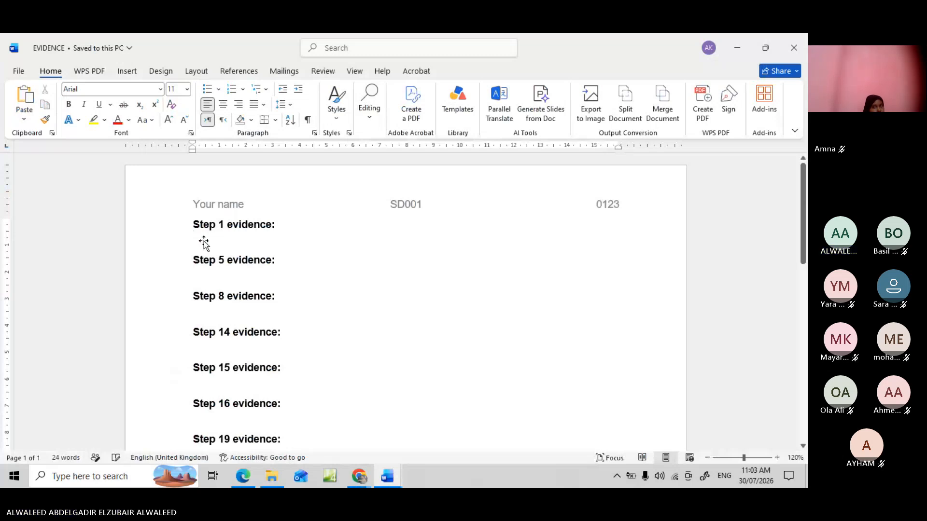
key("ctrl+v")
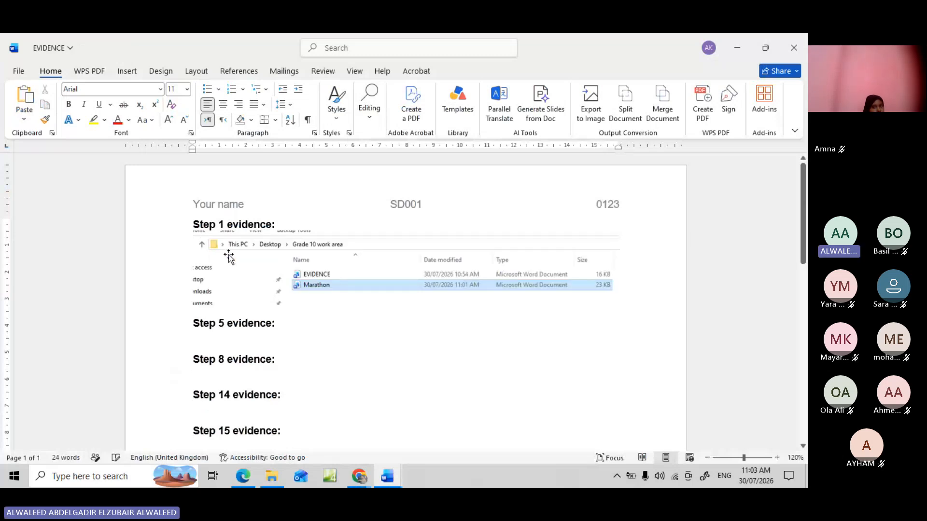
left_click(229, 258)
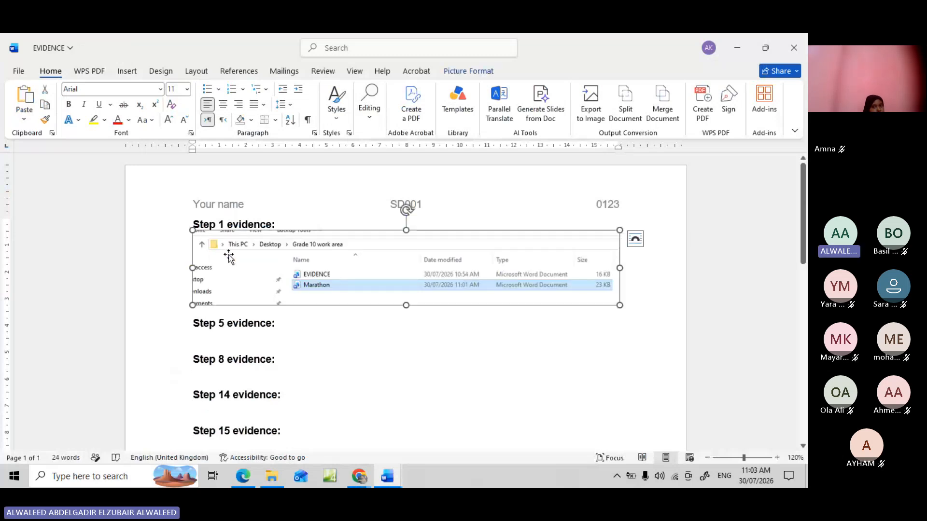
left_click(223, 335)
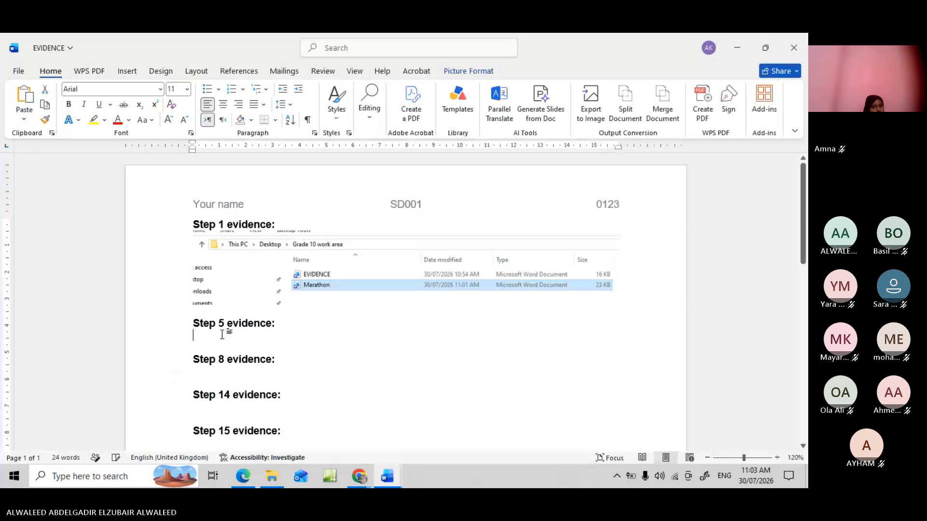
Switch to the question paper in Edge and highlight the step 2 header and footer instructions in yellow
left_click(251, 477)
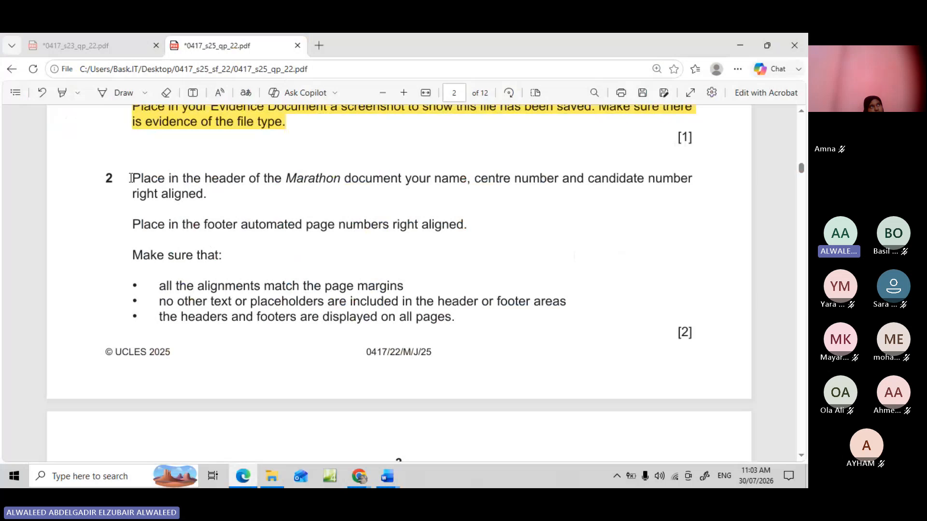
left_click_drag(131, 178, 204, 193)
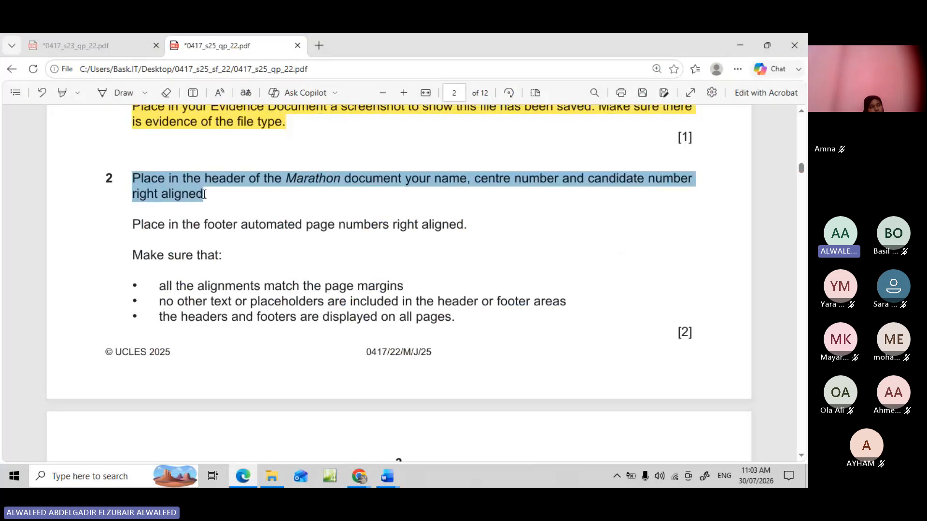
left_click_drag(204, 194, 360, 228)
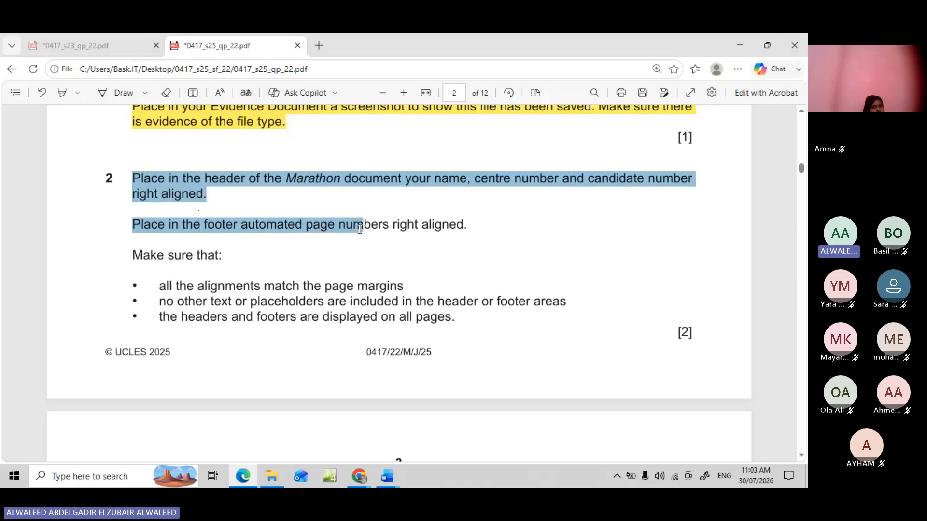
left_click_drag(360, 228, 466, 236)
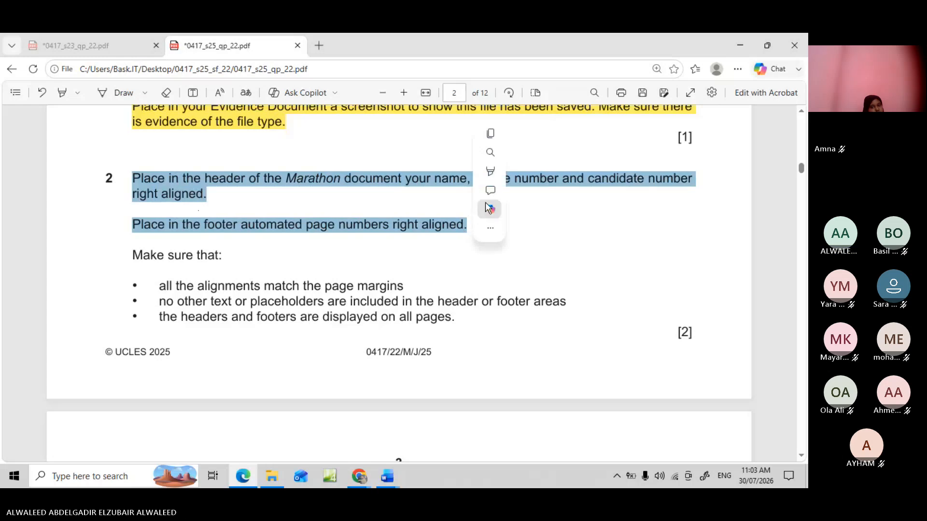
mouse_move(505, 170)
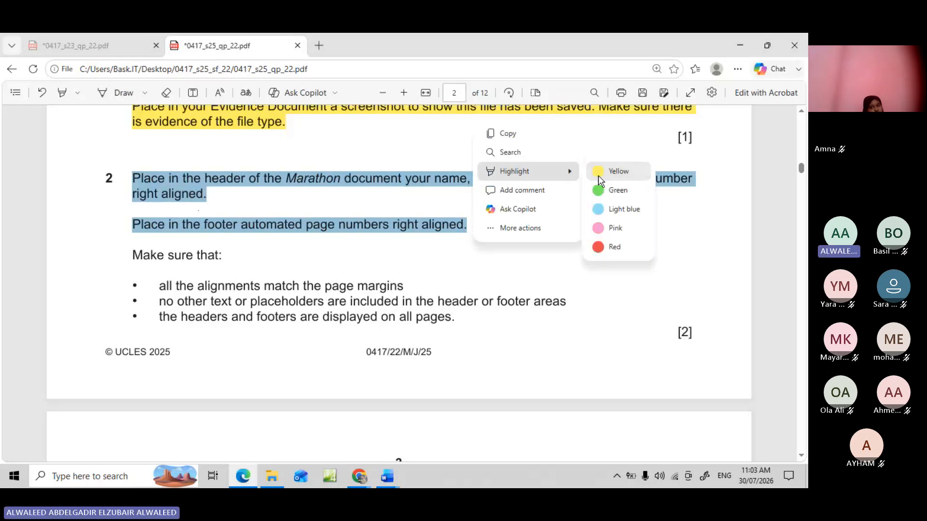
left_click(598, 173)
Switch to Marathon in Word, insert a Blank (Three Columns) header and delete its left and centre placeholders
mouse_move(395, 478)
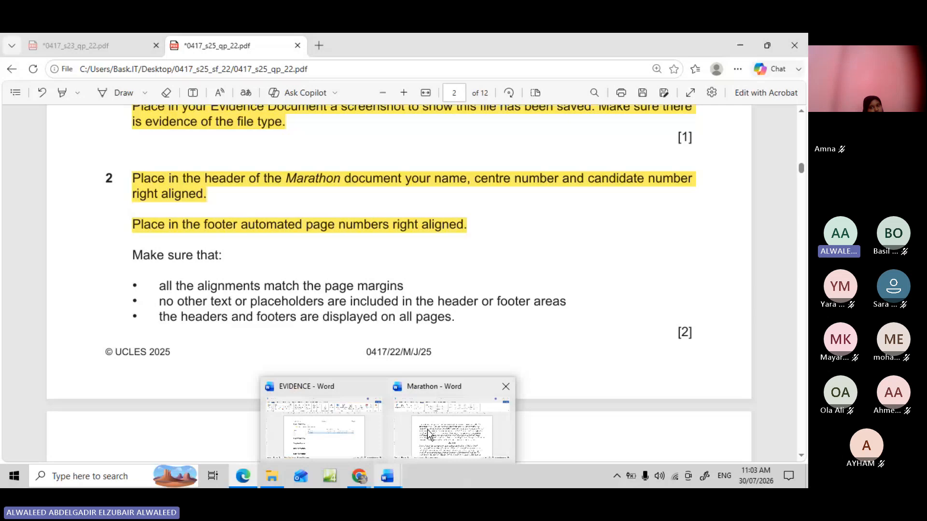
left_click(428, 435)
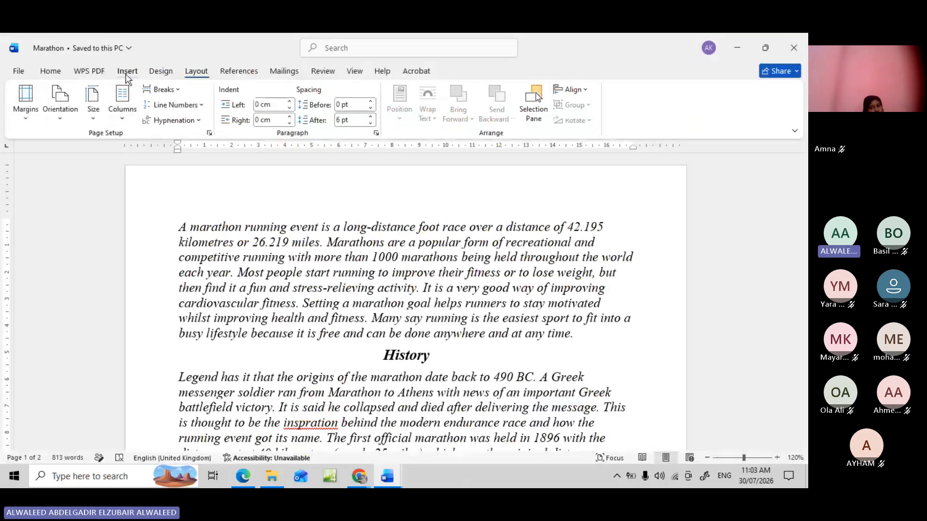
left_click(127, 71)
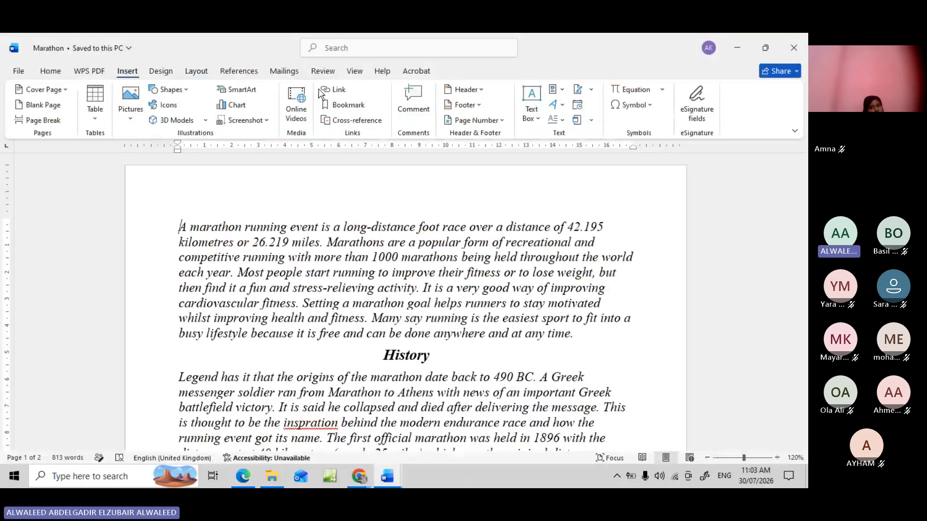
left_click(483, 95)
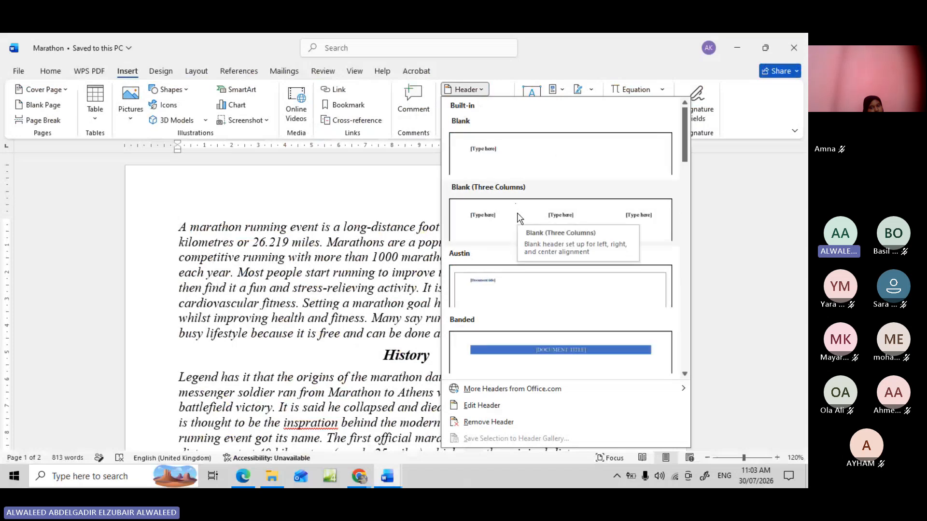
left_click(519, 219)
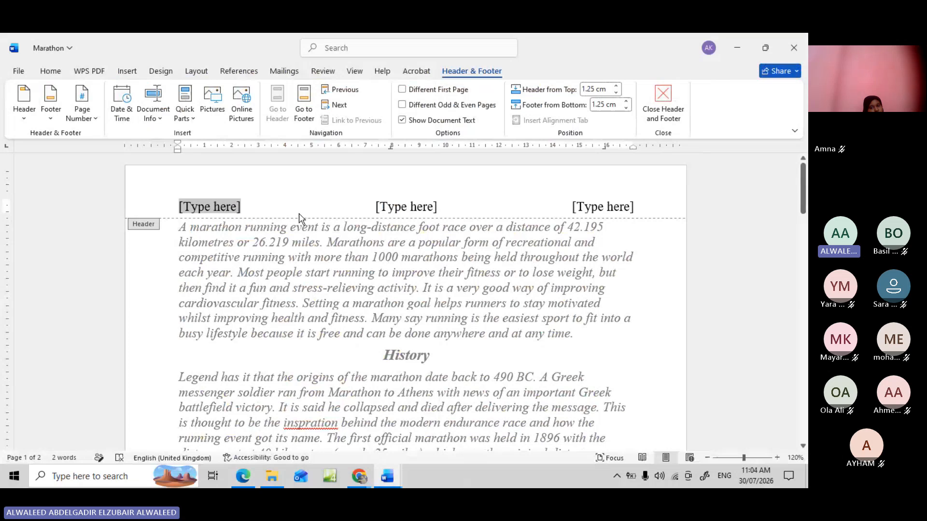
key("Delete")
left_click(403, 203)
key("Delete")
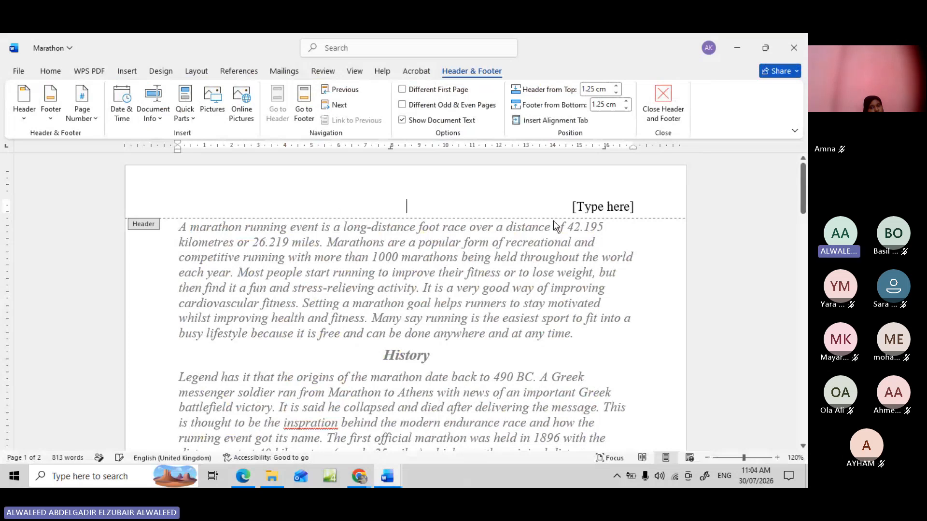
Replace the right header placeholder with "Your name", the centre number and the candidate number, separated by double spaces
left_click(594, 208)
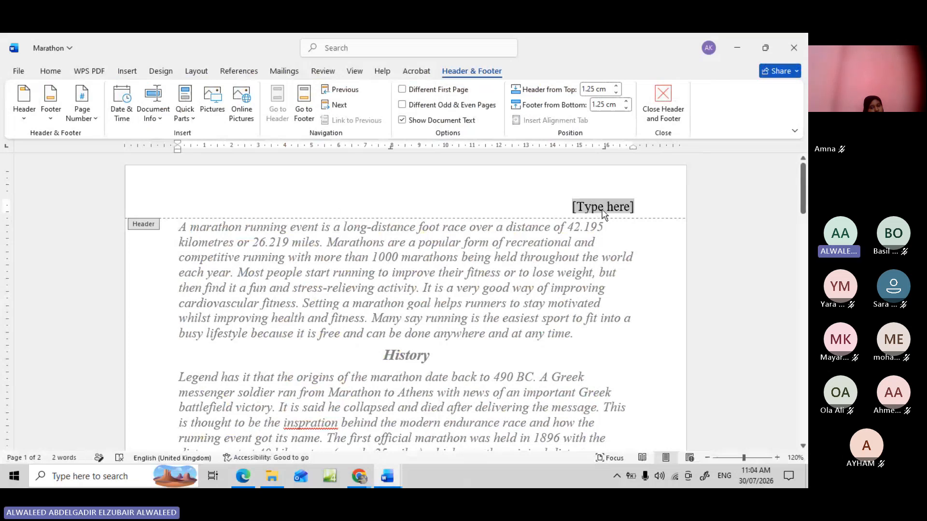
type("Your a")
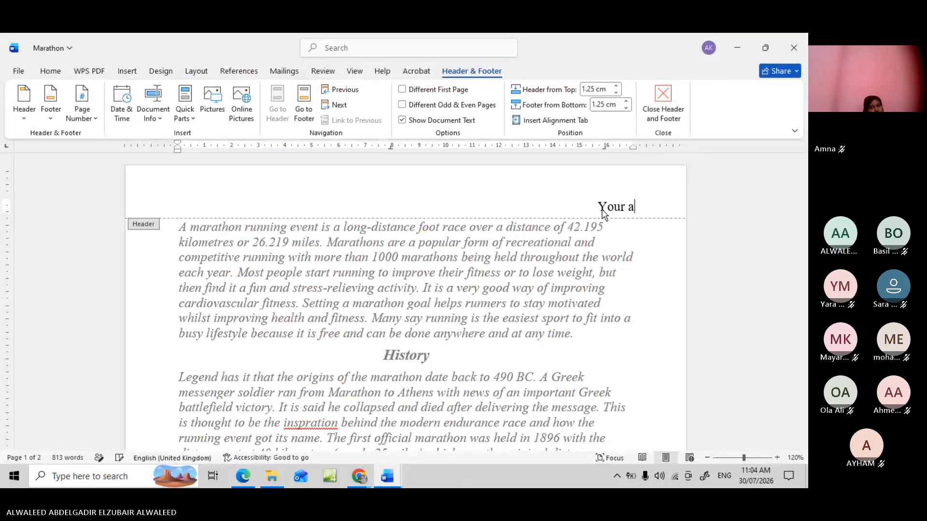
type("nme")
key("BackSpace")
key("BackSpace")
key("BackSpace")
key("BackSpace")
key("BackSpace")
type("name SD")
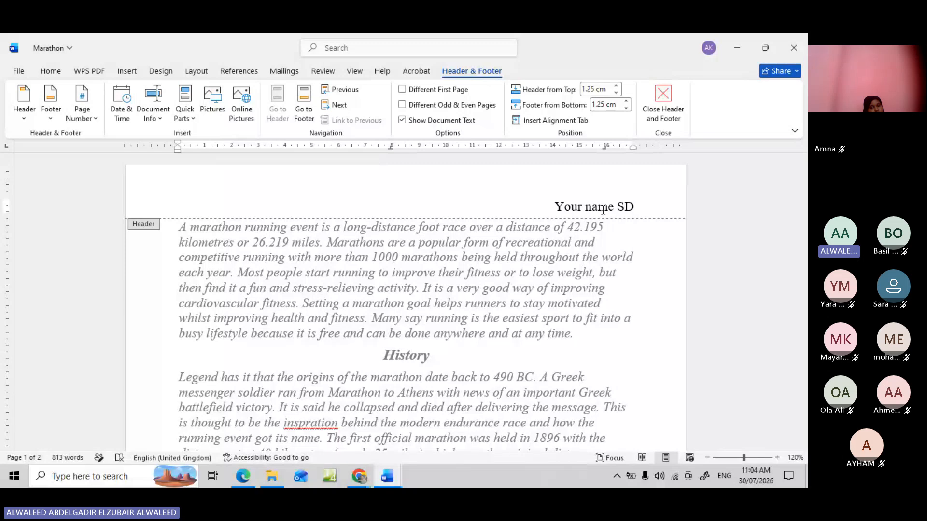
type("00")
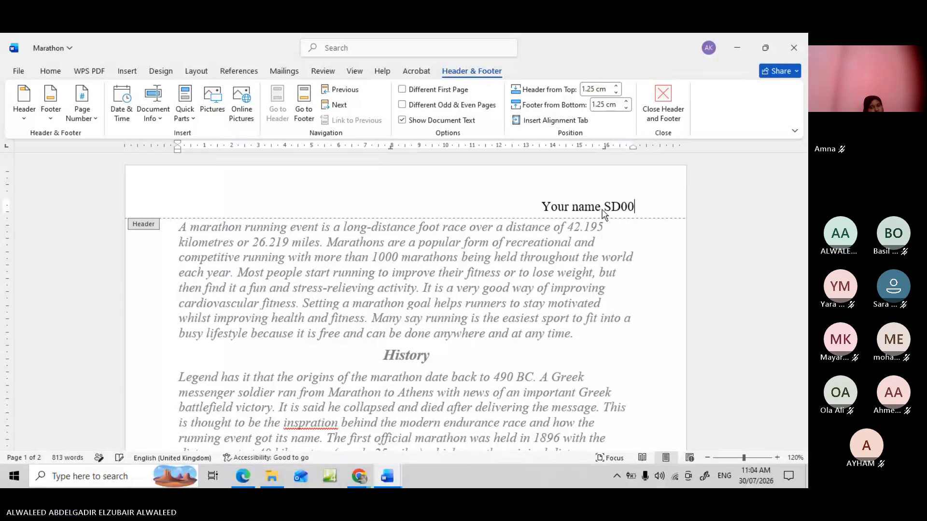
type("1 ")
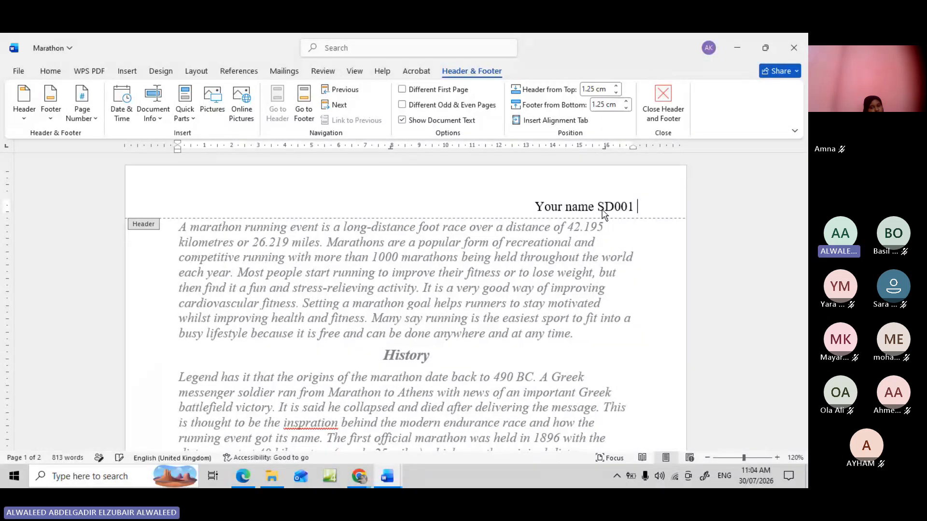
type("0123")
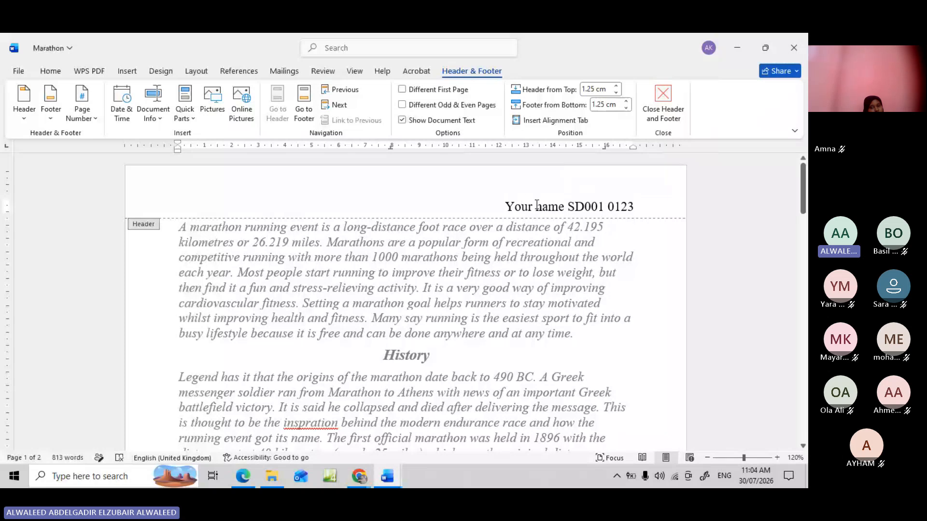
left_click(569, 207)
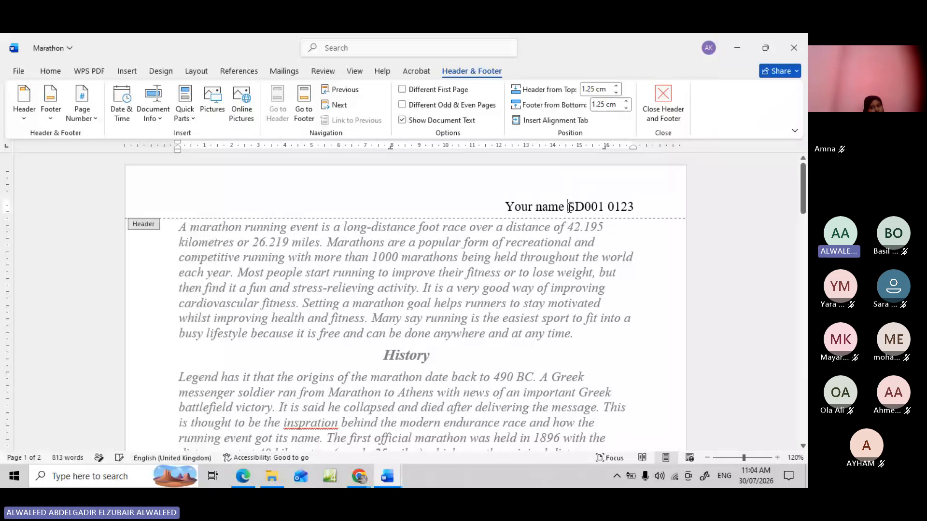
left_click(609, 206)
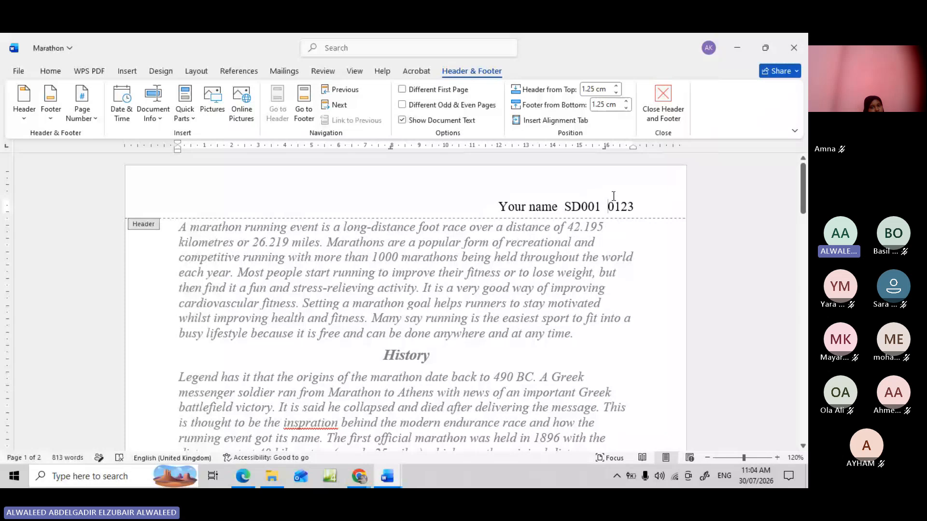
Insert a Blank (Three Columns) footer in the Marathon document and delete its centre and left placeholders
left_click(57, 121)
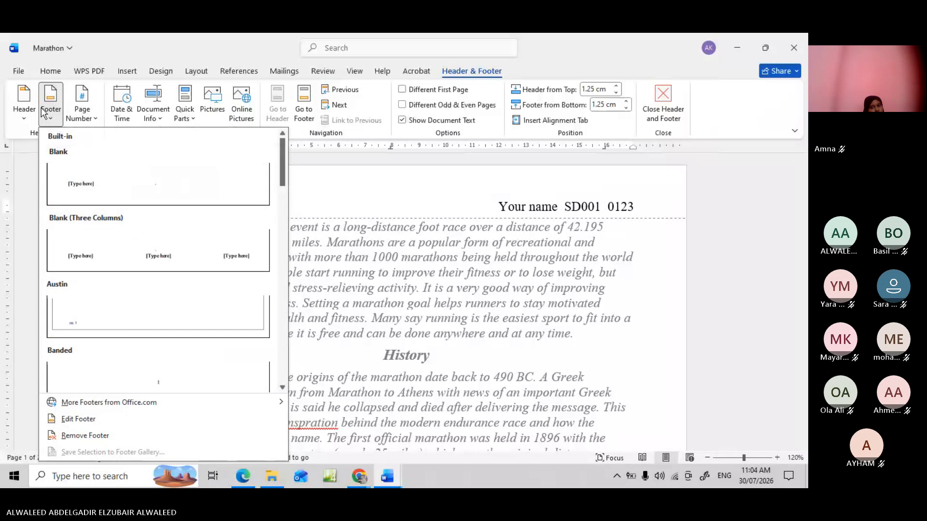
key("Escape")
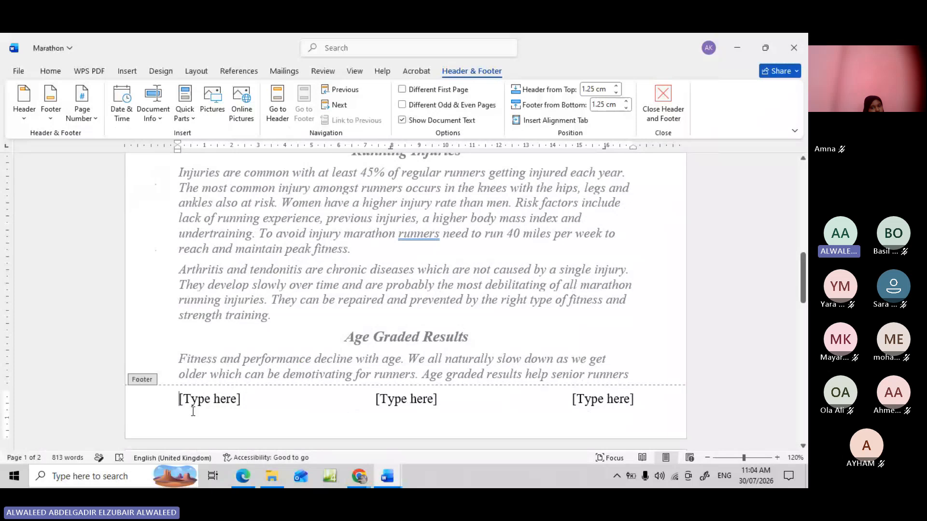
left_click(410, 398)
key("Delete")
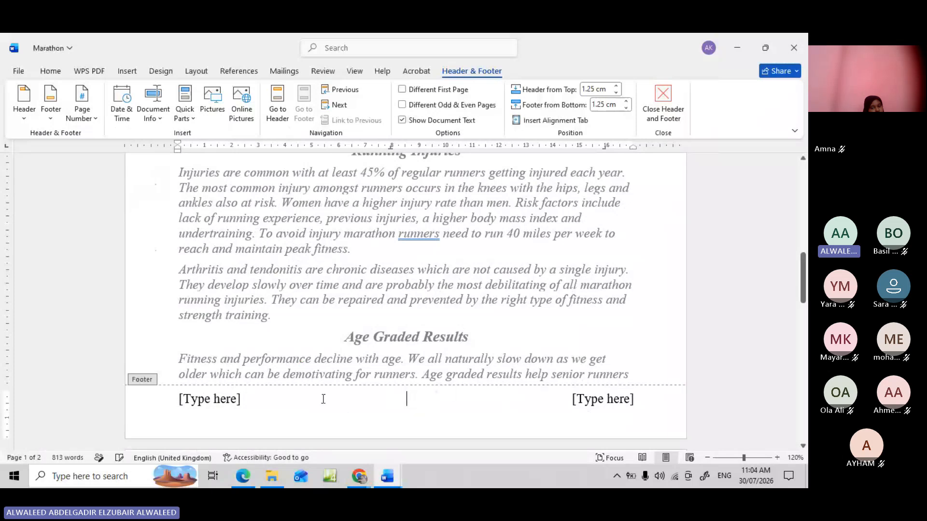
left_click(212, 407)
key("Delete")
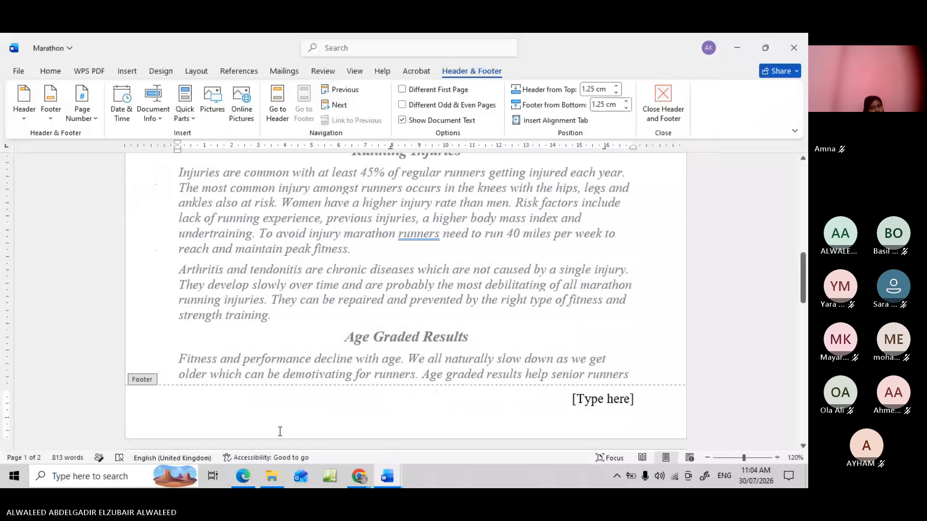
Replace the right footer placeholder with an automated Page field in the 1, 2, 3 number format
left_click(603, 399)
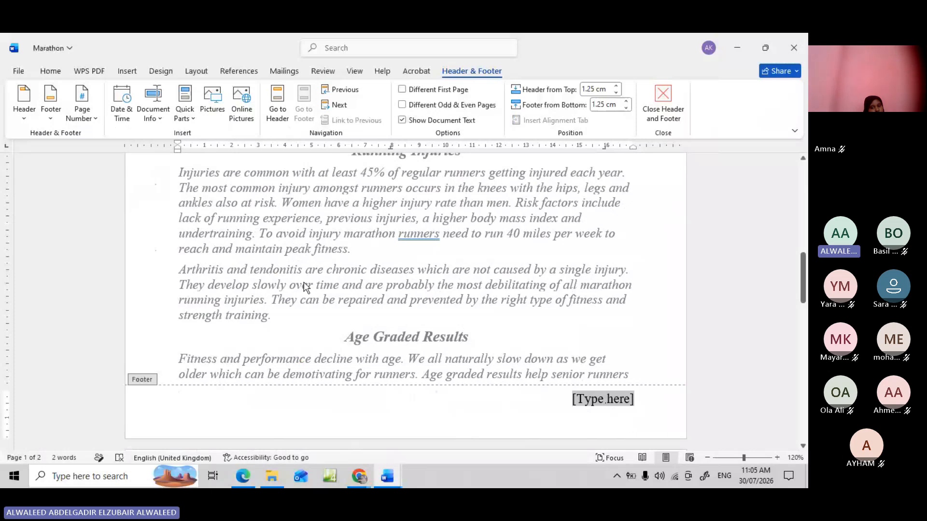
left_click(189, 120)
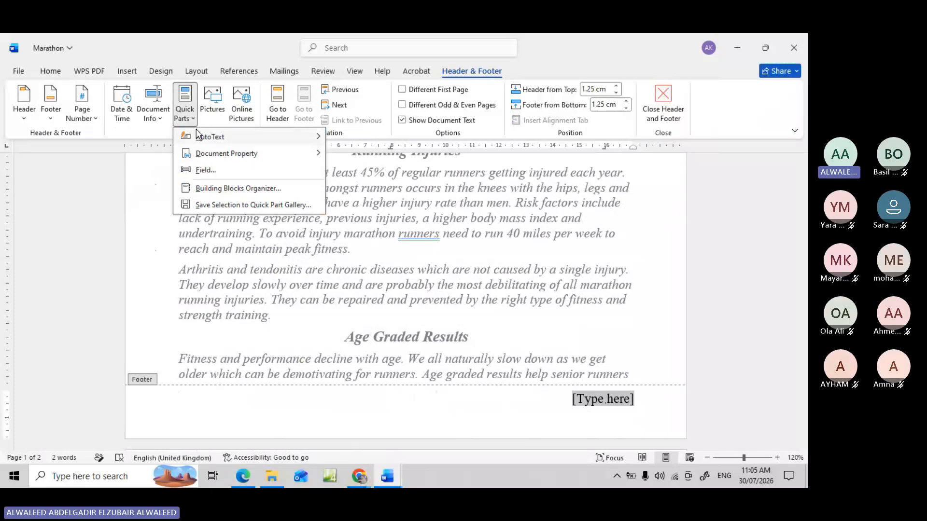
left_click(207, 170)
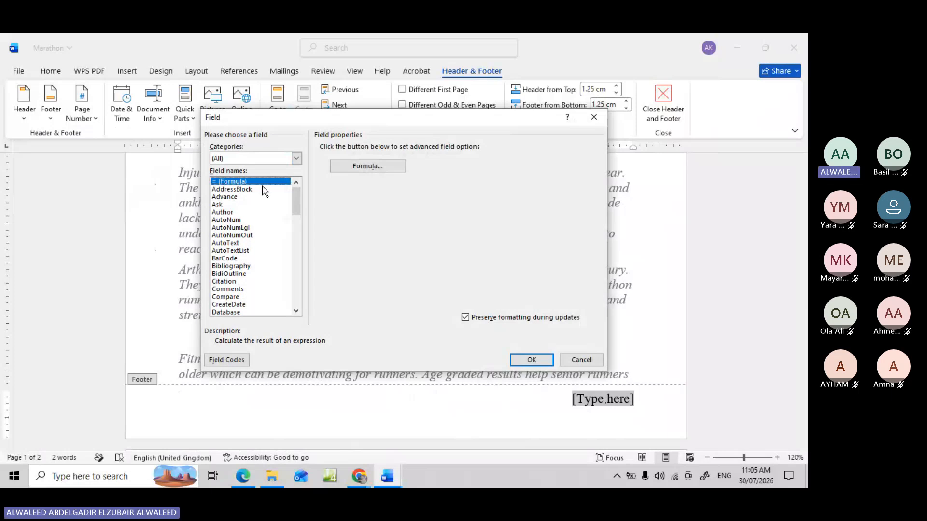
key("p")
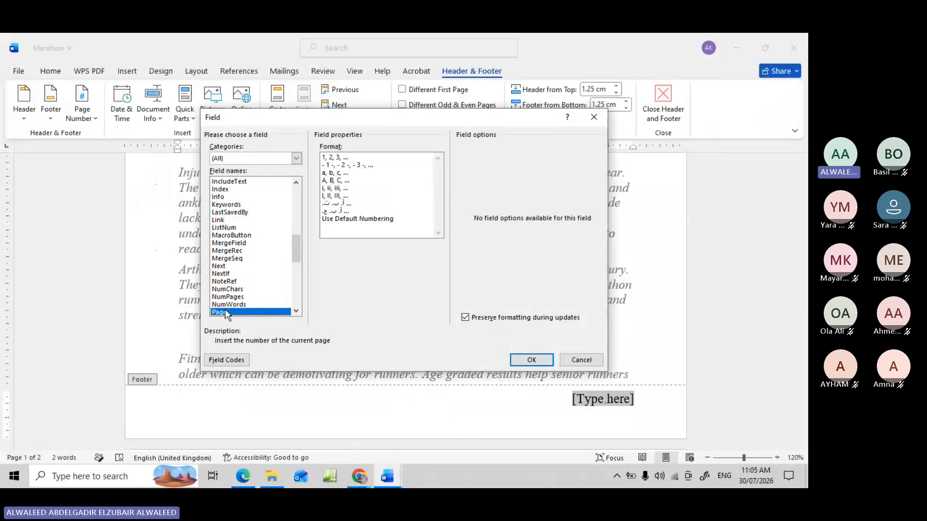
scroll(248, 266, "down", 1)
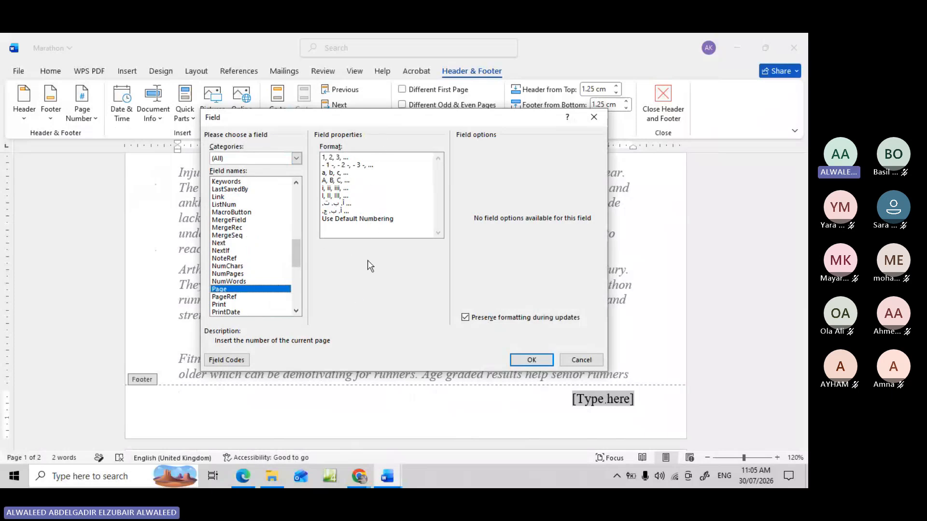
left_click(341, 157)
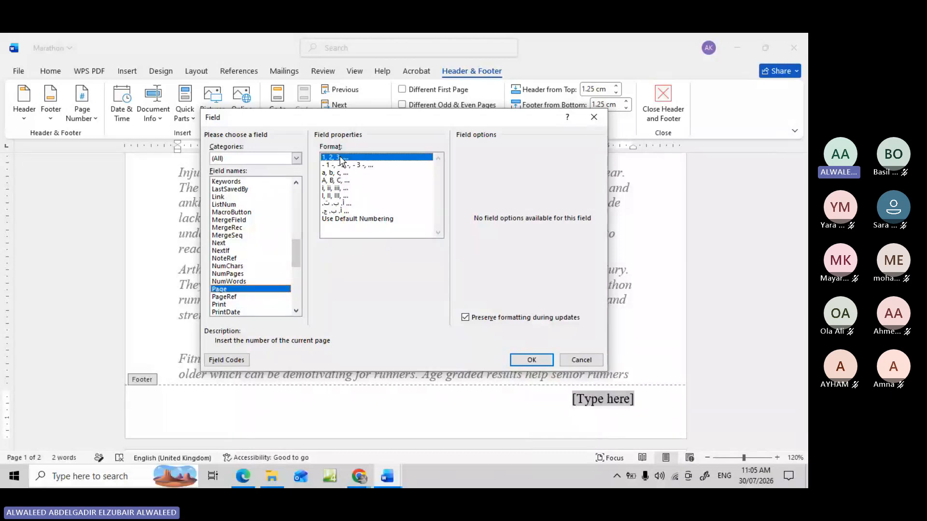
left_click(524, 363)
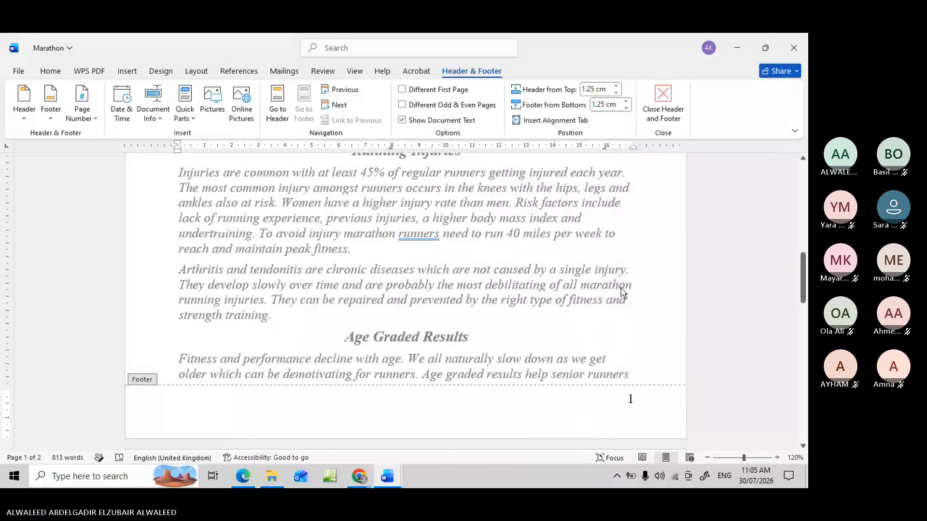
Check the header and footer on both pages and compare the header's alignment with the right page margin
scroll(623, 293, "down", 10)
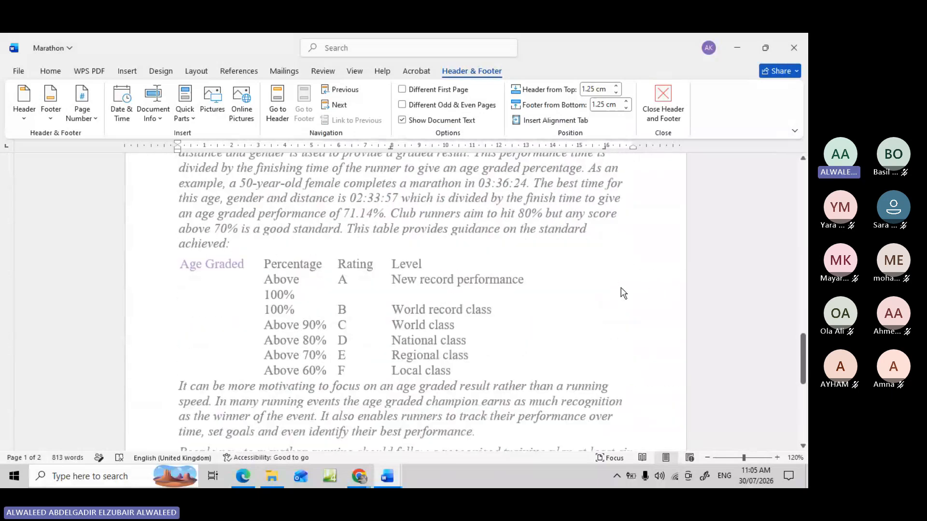
scroll(622, 293, "down", 8)
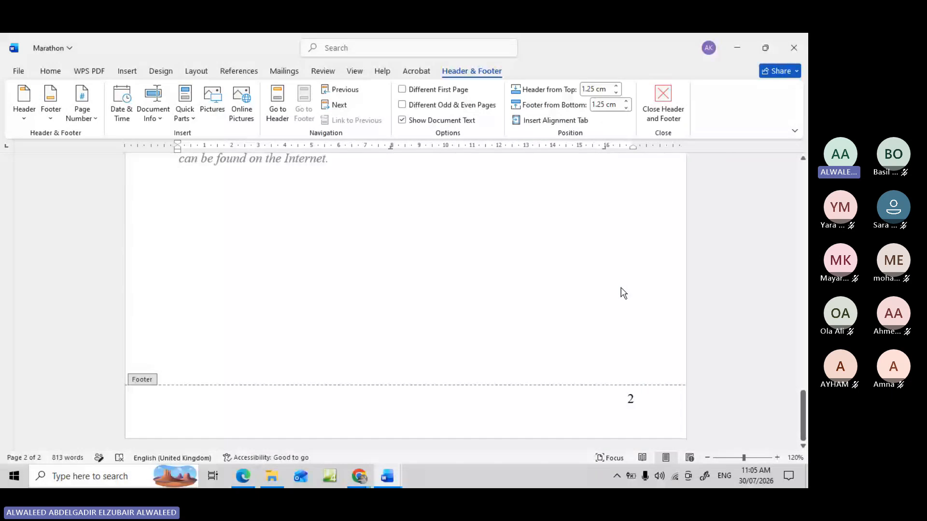
scroll(623, 293, "up", 15)
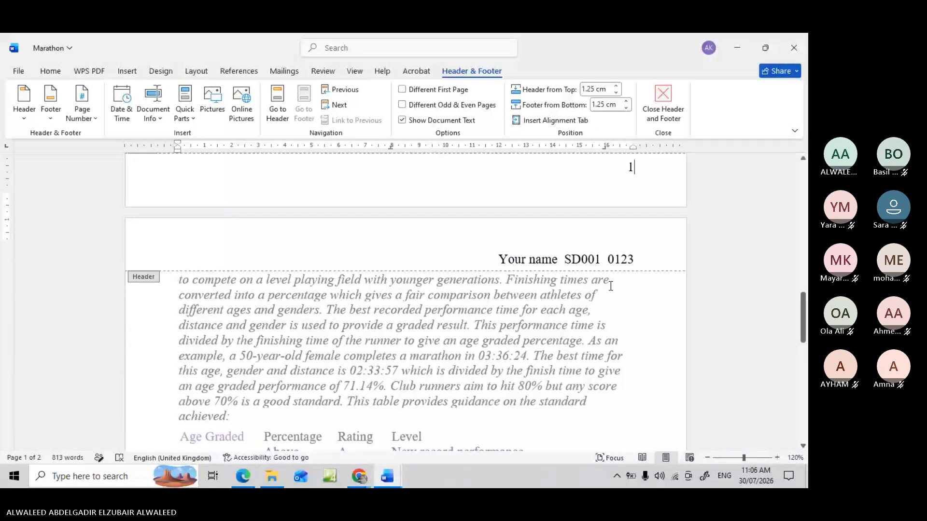
scroll(610, 287, "up", 10)
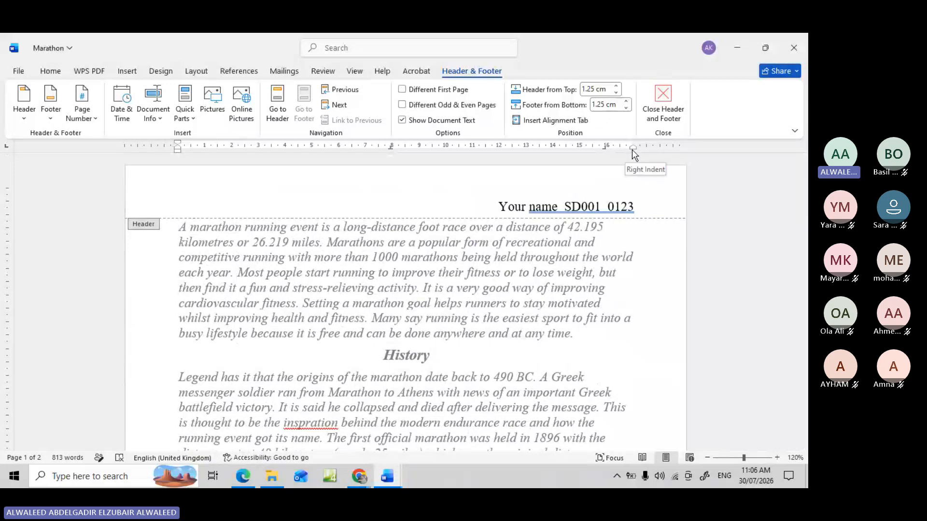
left_click_drag(632, 150, 632, 149)
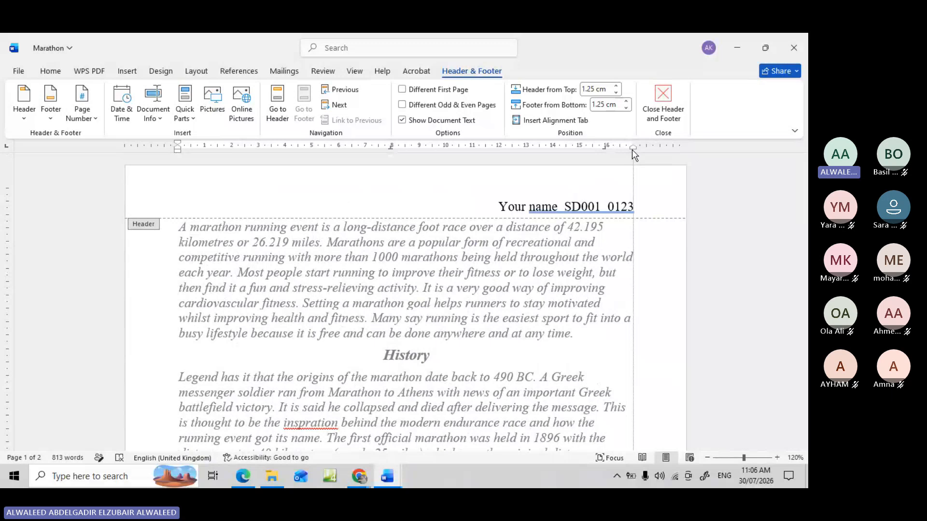
left_click_drag(632, 150, 632, 150)
Switch to the question paper in Edge and highlight the "Make sure that" line and its three bullet points under step 2 in yellow
left_click(243, 476)
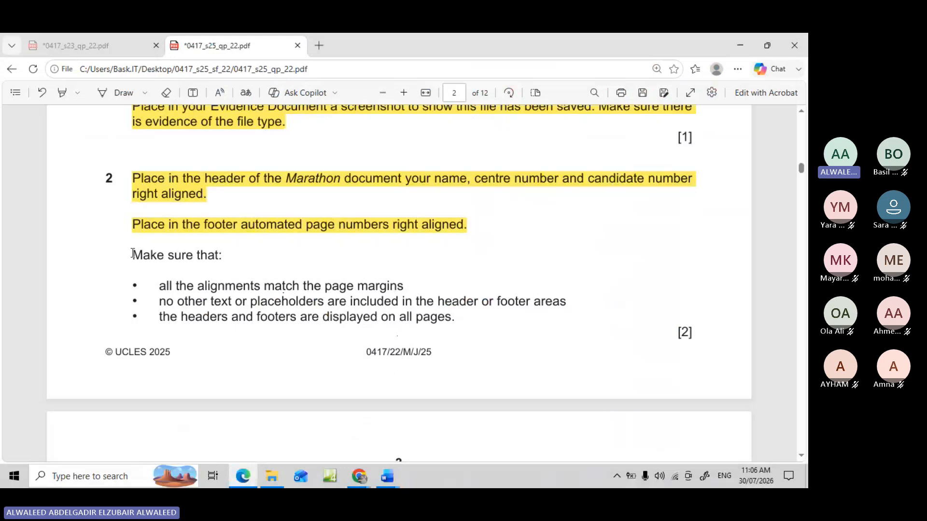
left_click_drag(132, 253, 461, 325)
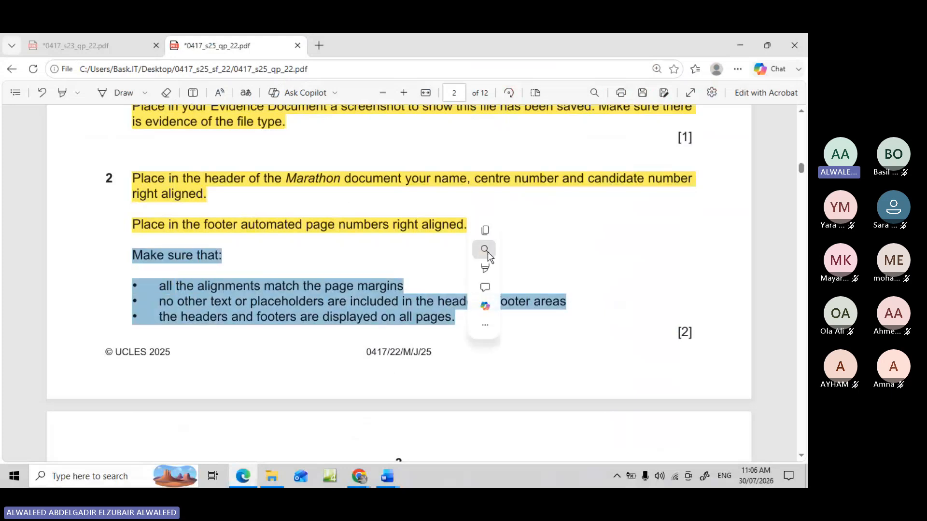
mouse_move(495, 268)
left_click(597, 270)
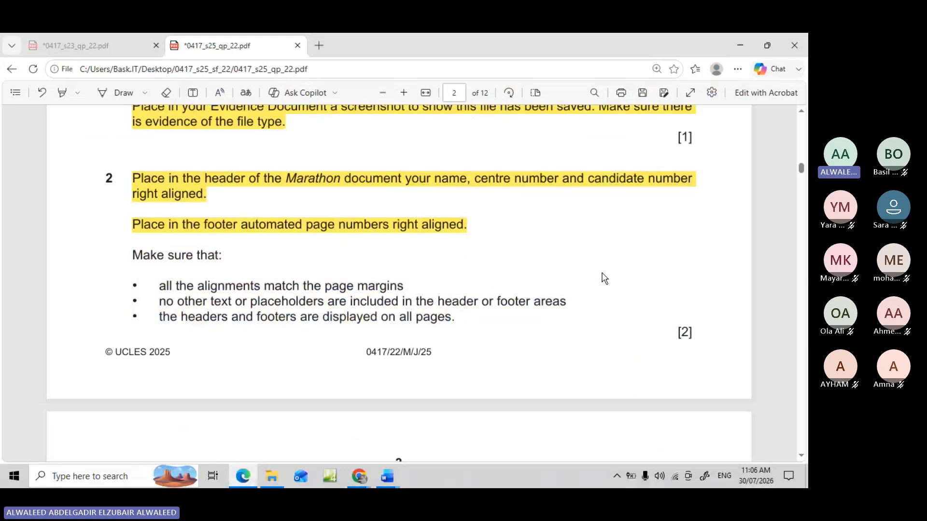
Switch to Marathon in Word and close header and footer editing
left_click(384, 484)
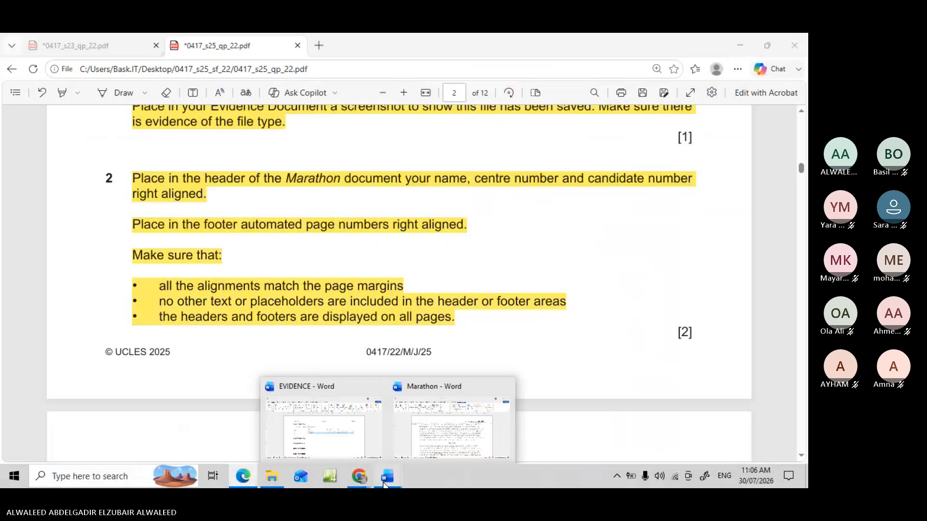
left_click(423, 441)
left_click(656, 100)
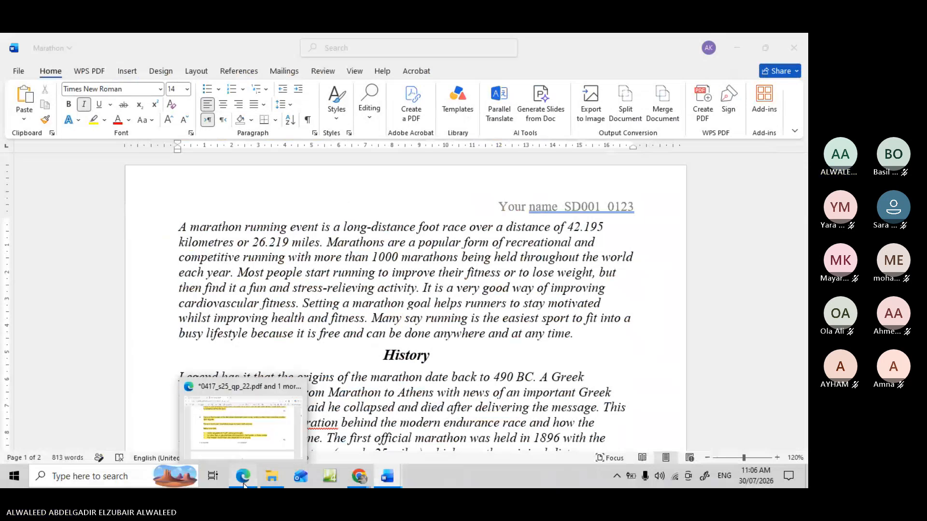
Copy the title "Marathon Information" from step 3 of the question paper in Edge and paste it on a new first line of Marathon in Word
left_click(245, 476)
scroll(332, 259, "down", 5)
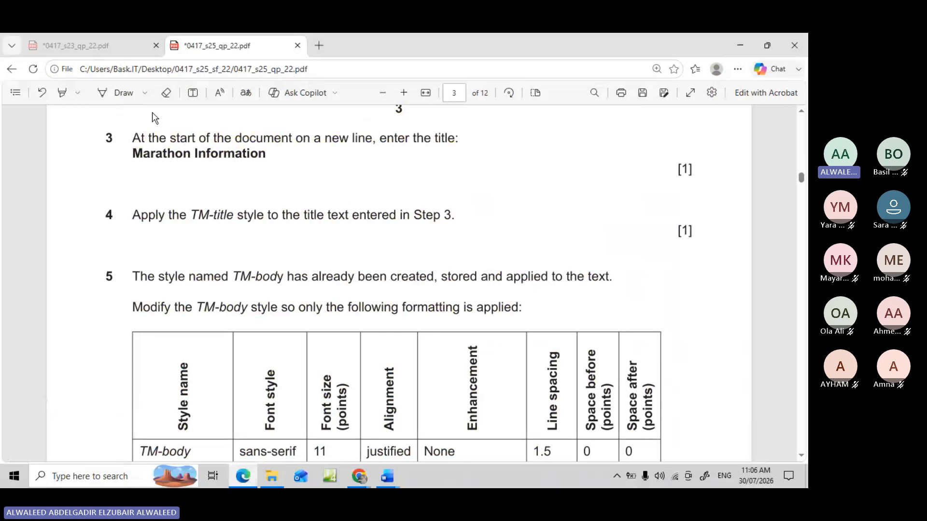
left_click_drag(137, 155, 265, 159)
key("ctrl+c")
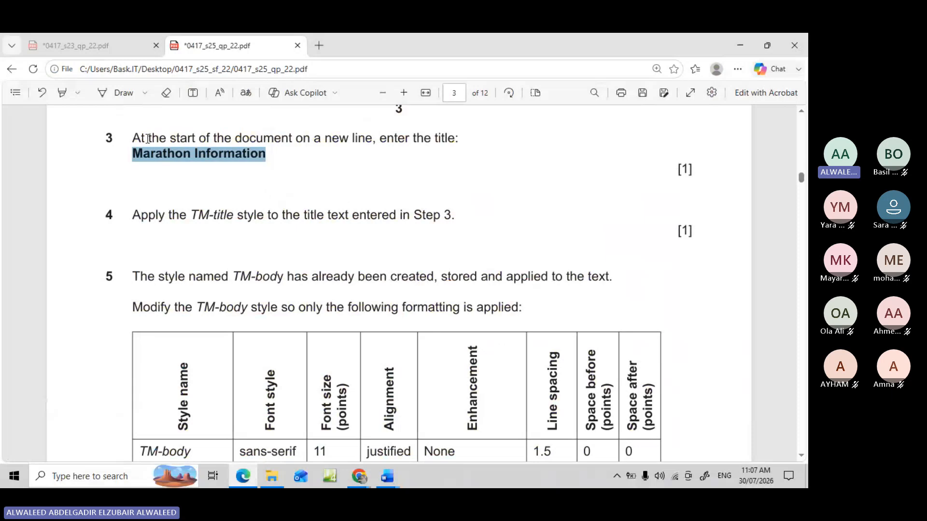
mouse_move(388, 477)
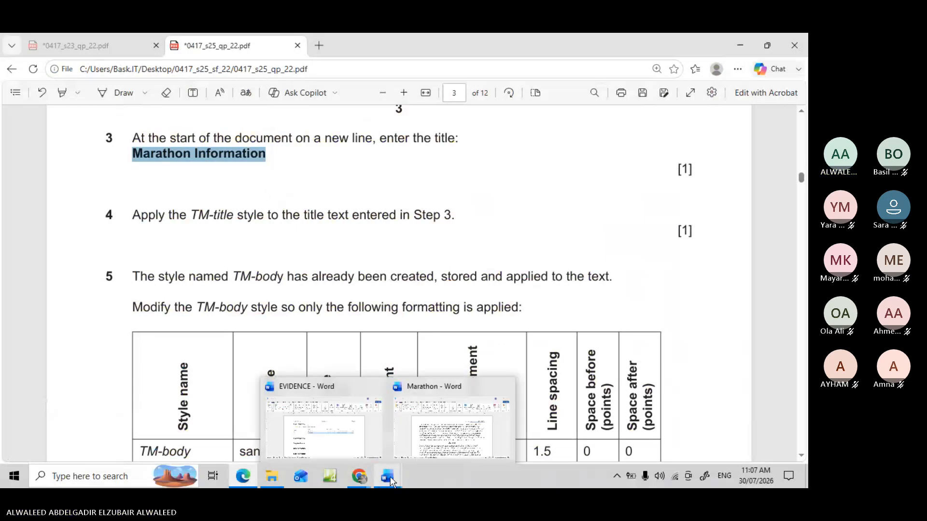
left_click(419, 447)
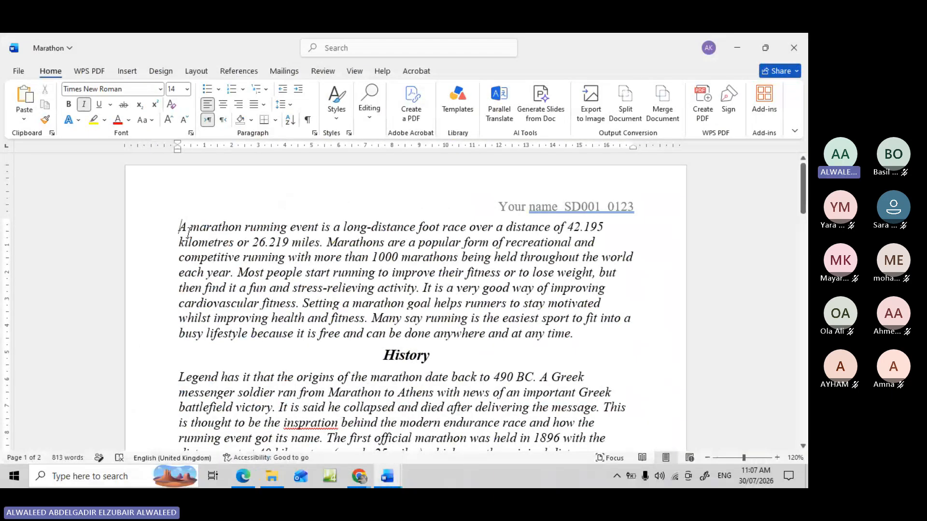
key("Return")
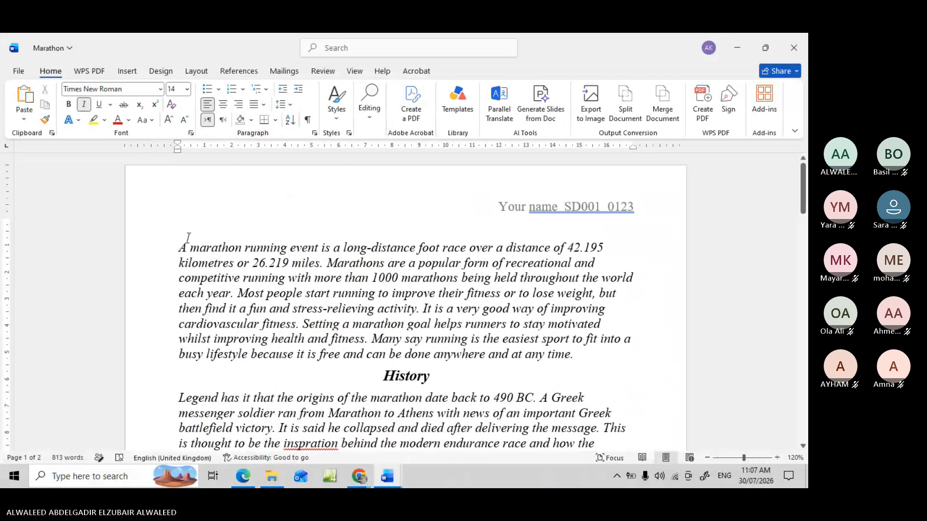
key("ctrl+v")
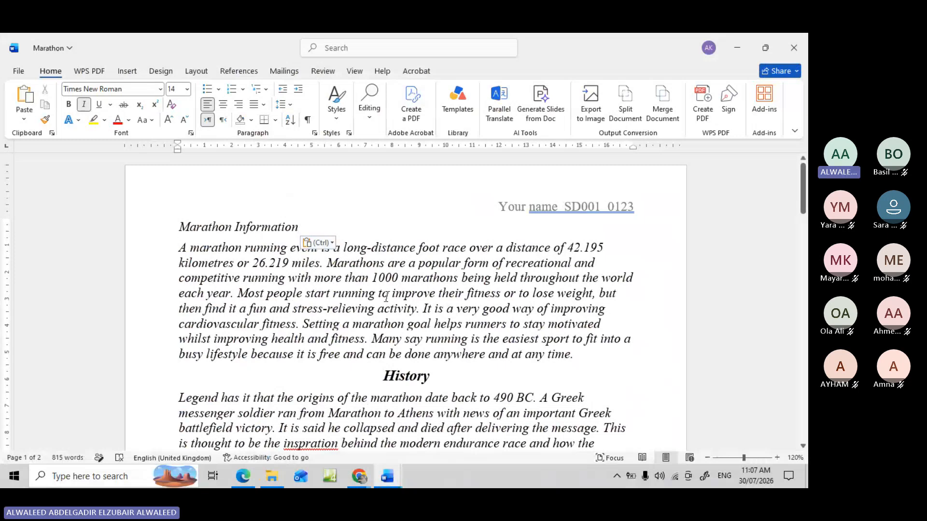
Read step 4 of the question paper in Edge, and apply the TM-title style to the "Marathon Information" title in Marathon in Word
left_click(241, 485)
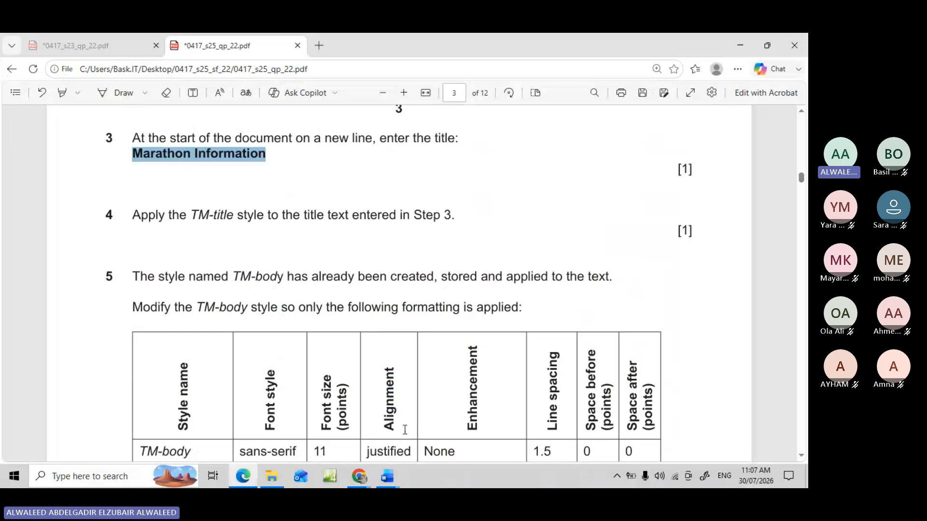
mouse_move(390, 486)
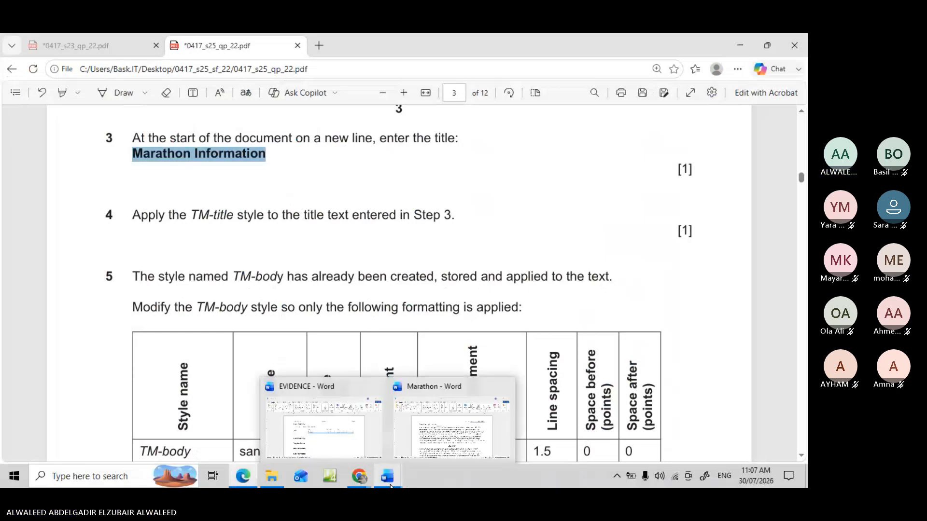
left_click(437, 449)
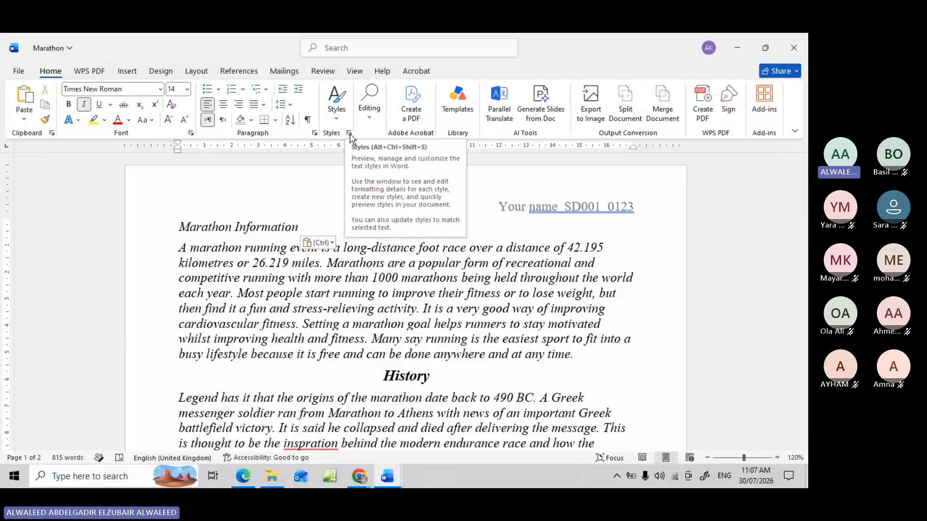
key("Escape")
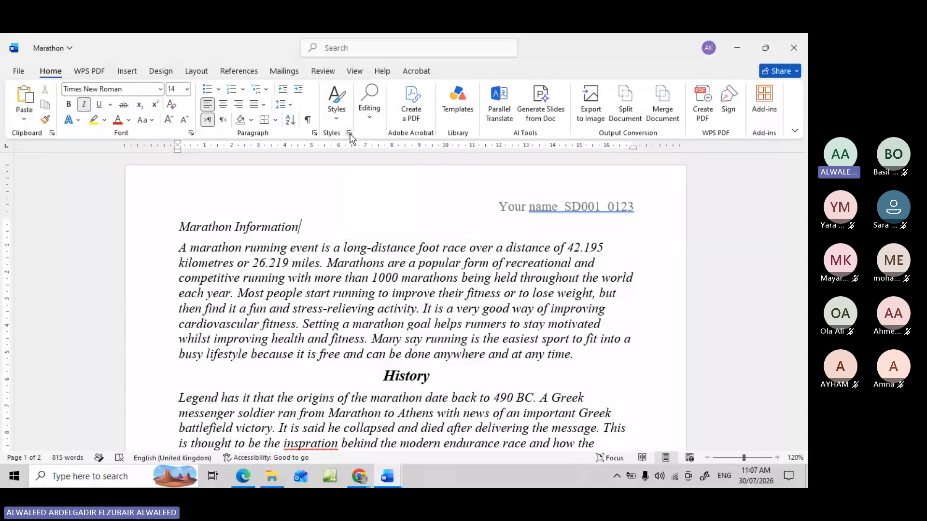
left_click(349, 135)
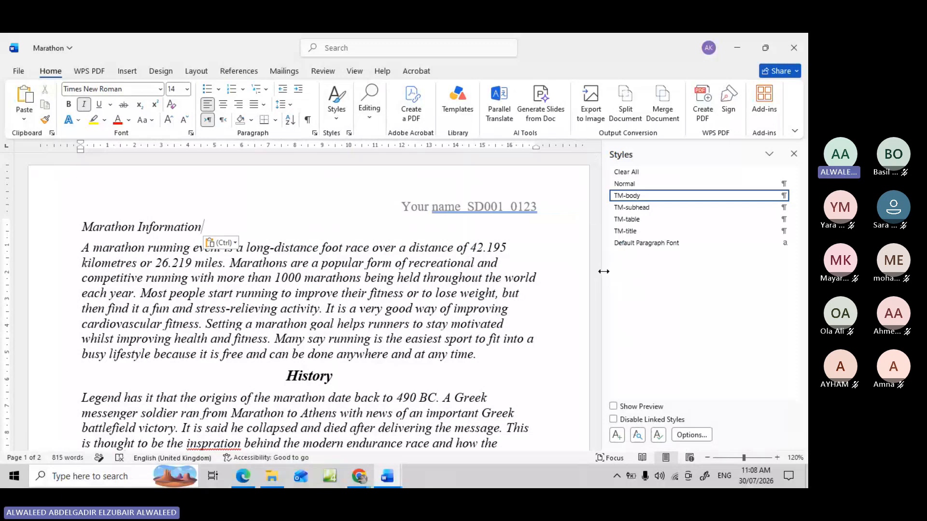
left_click_drag(603, 271, 688, 271)
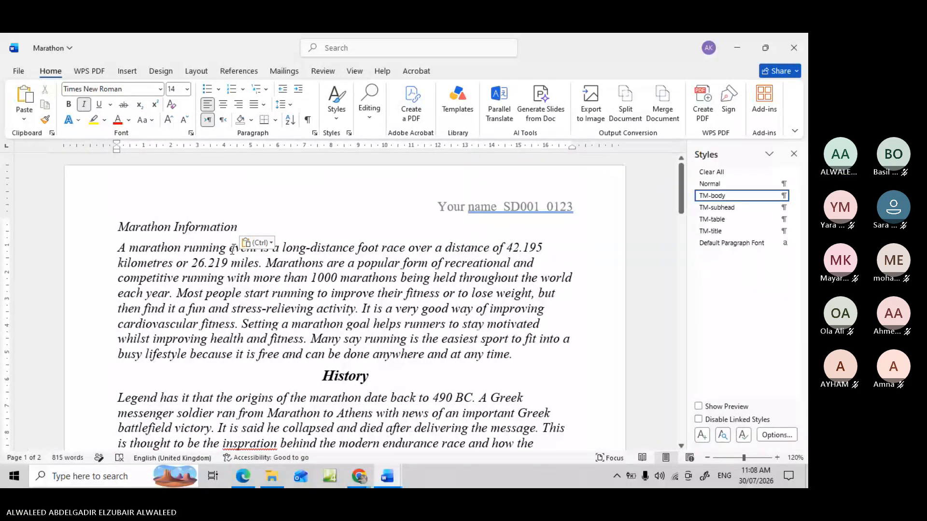
left_click(712, 233)
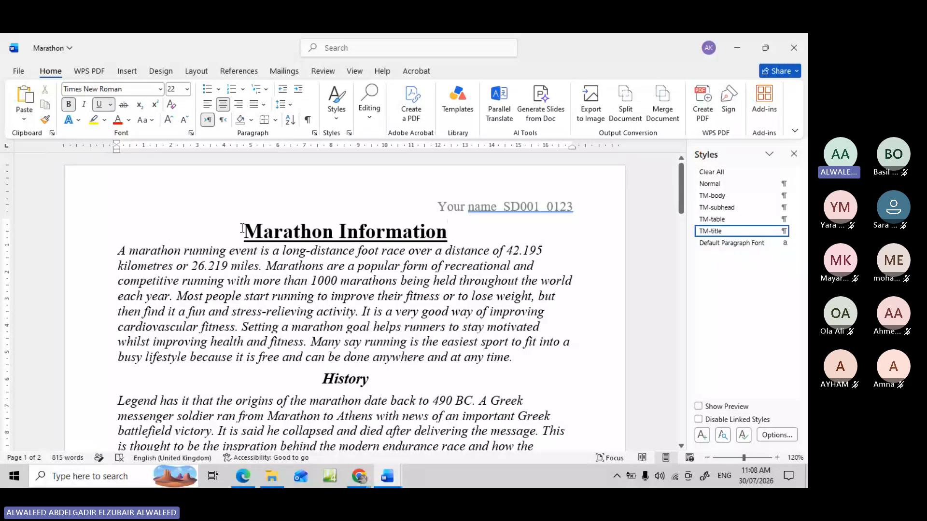
left_click_drag(242, 228, 392, 234)
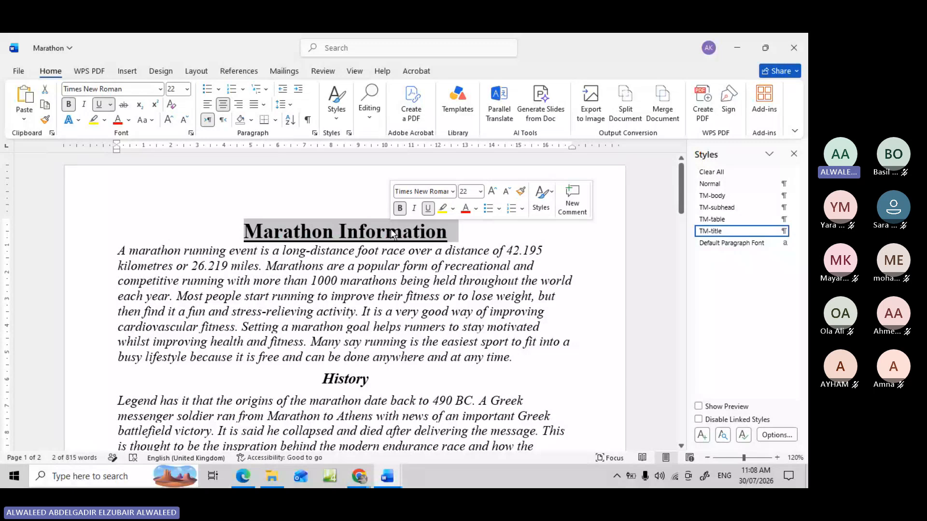
Switch to the question paper in Edge and highlight steps 3 and 4 in yellow
left_click(389, 234)
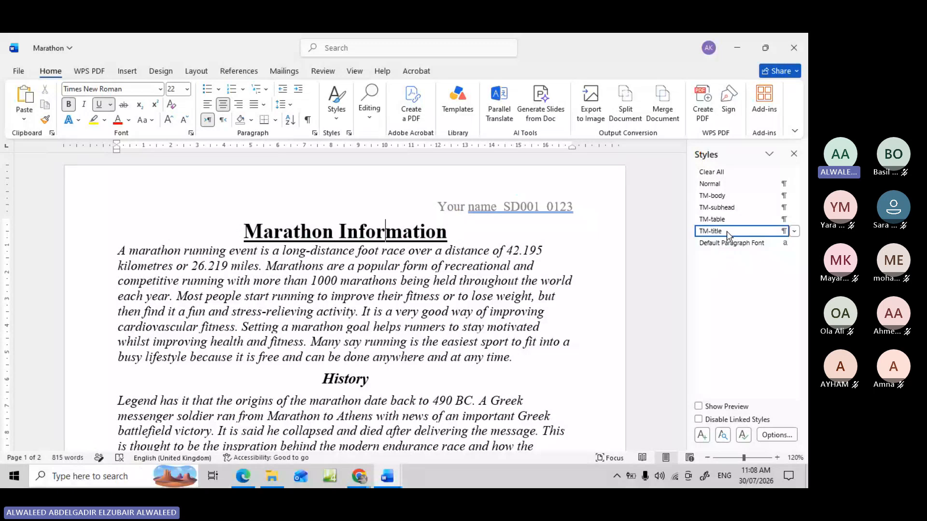
mouse_move(733, 236)
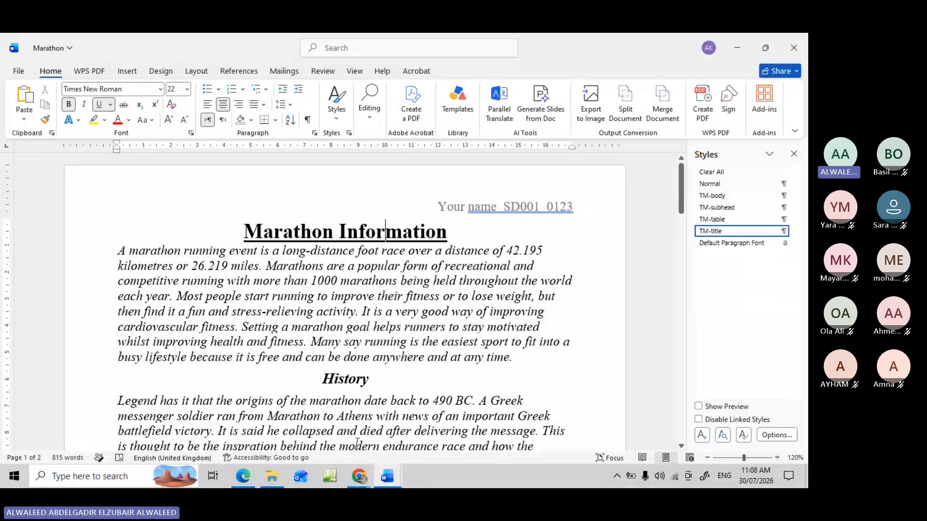
left_click(241, 476)
left_click_drag(133, 138, 456, 218)
mouse_move(480, 157)
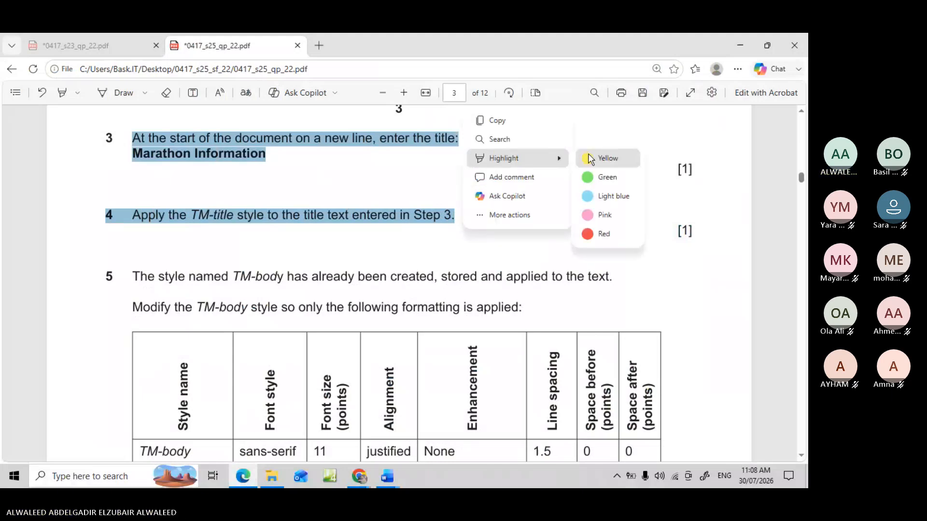
left_click(592, 159)
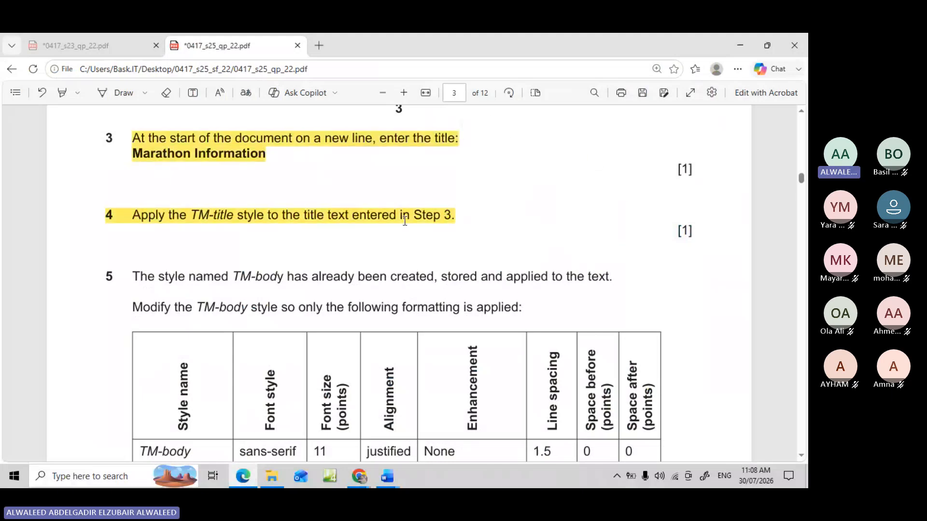
Read step 5 of the question paper in Edge, and place the cursor at the start of the first body paragraph of Marathon in Word
scroll(404, 221, "down", 3)
scroll(404, 221, "up", 1)
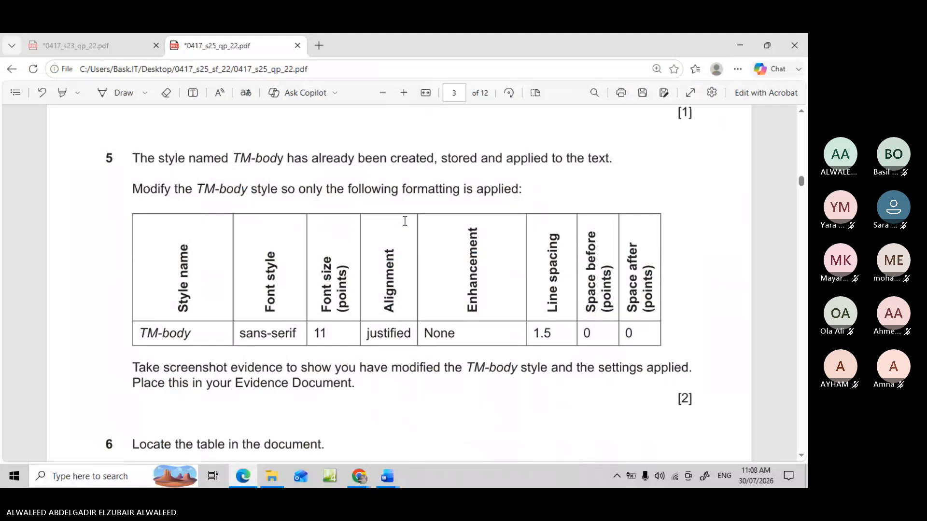
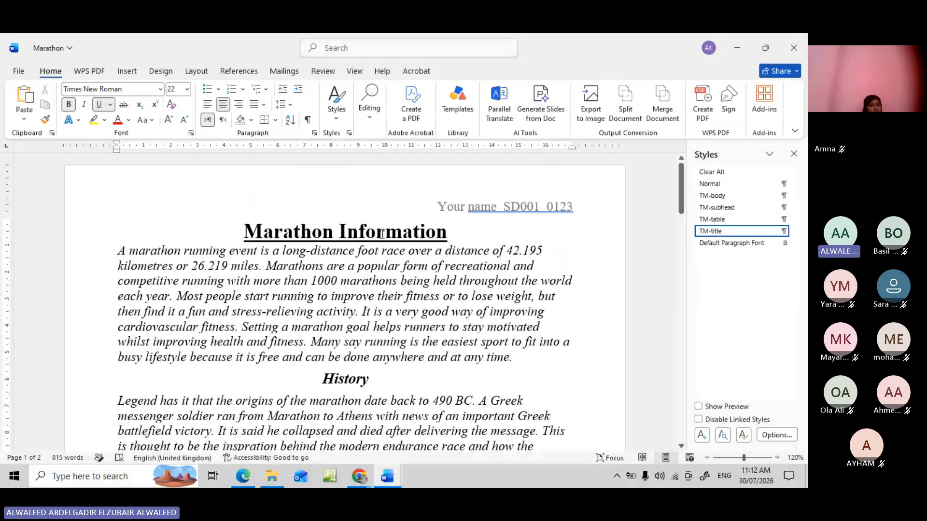
left_click(120, 256)
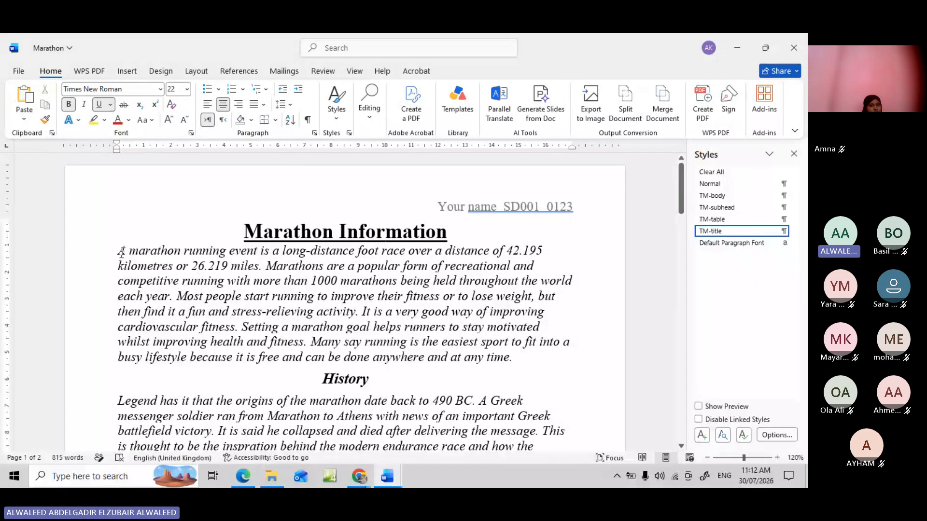
left_click(365, 231)
left_click(121, 250)
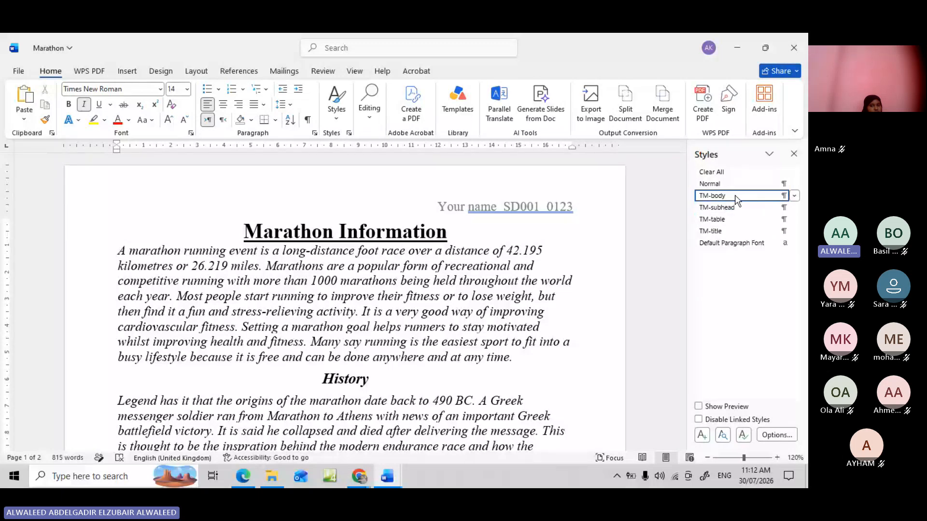
Modify the TM-body style to use Arial at 11 points with italic turned off
mouse_move(736, 200)
left_click(794, 196)
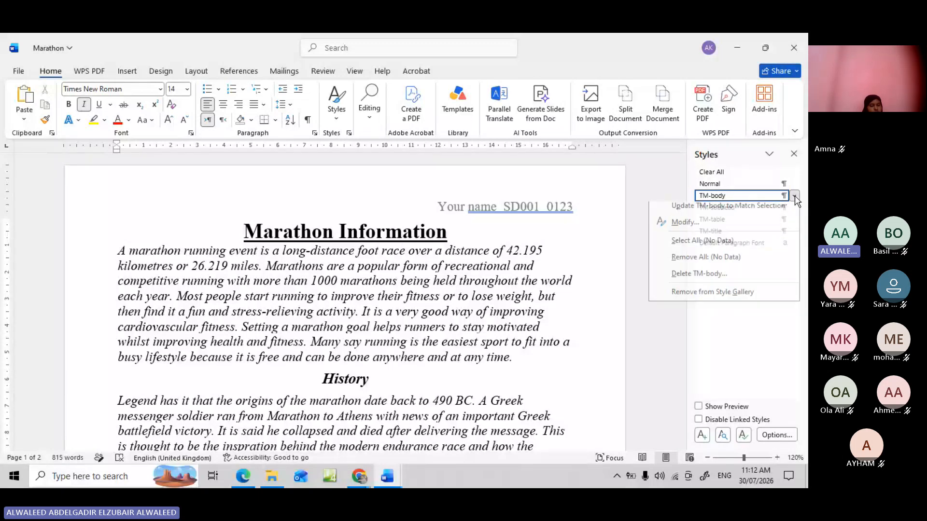
left_click(683, 228)
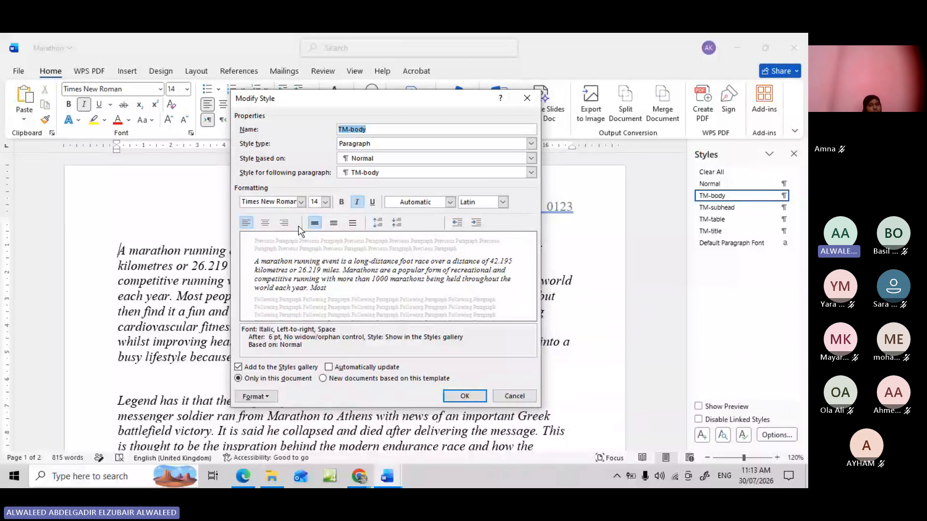
left_click(282, 201)
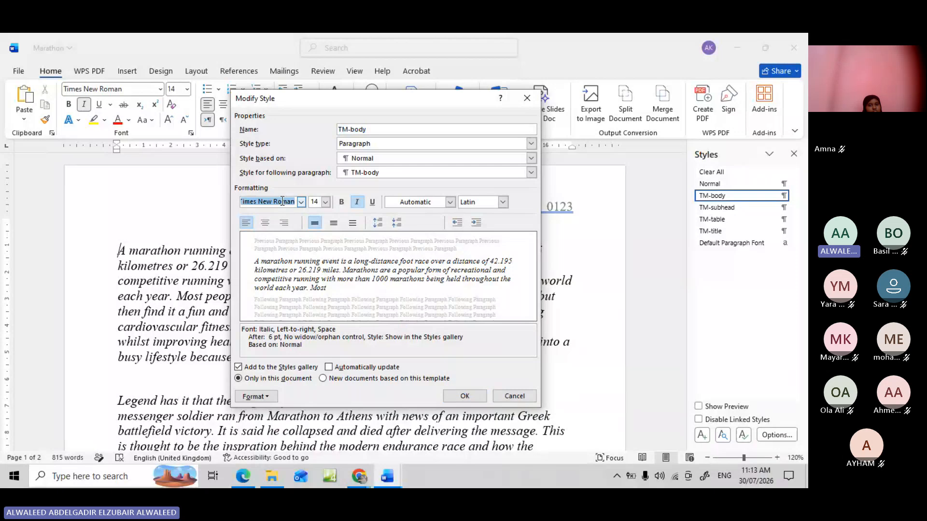
type("Arial")
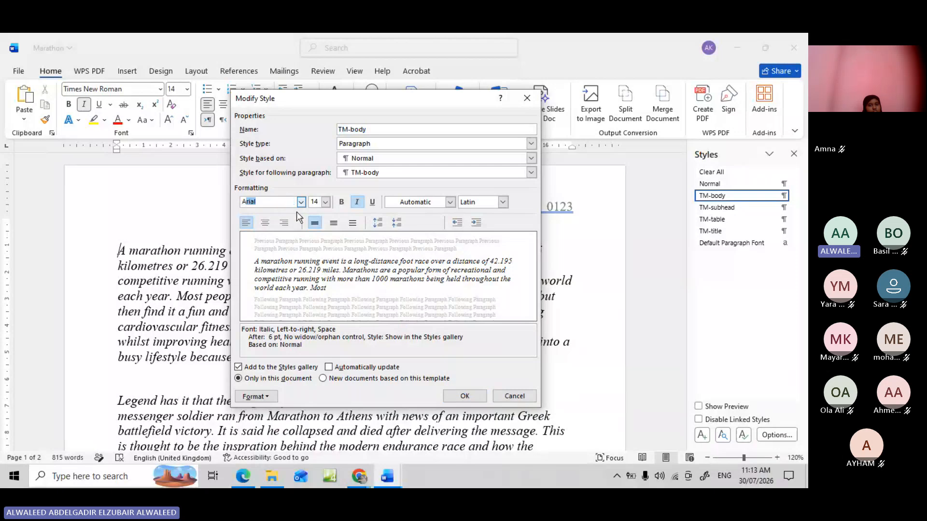
left_click(263, 202)
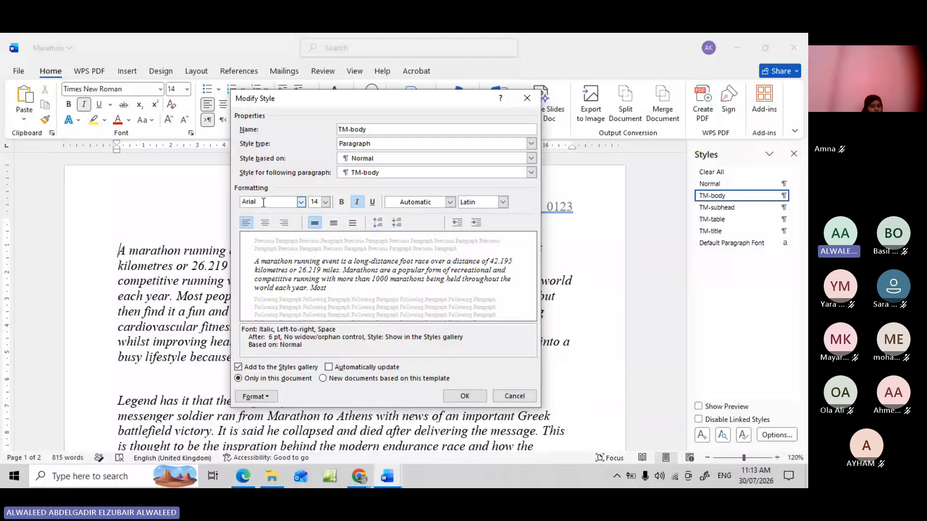
left_click(316, 201)
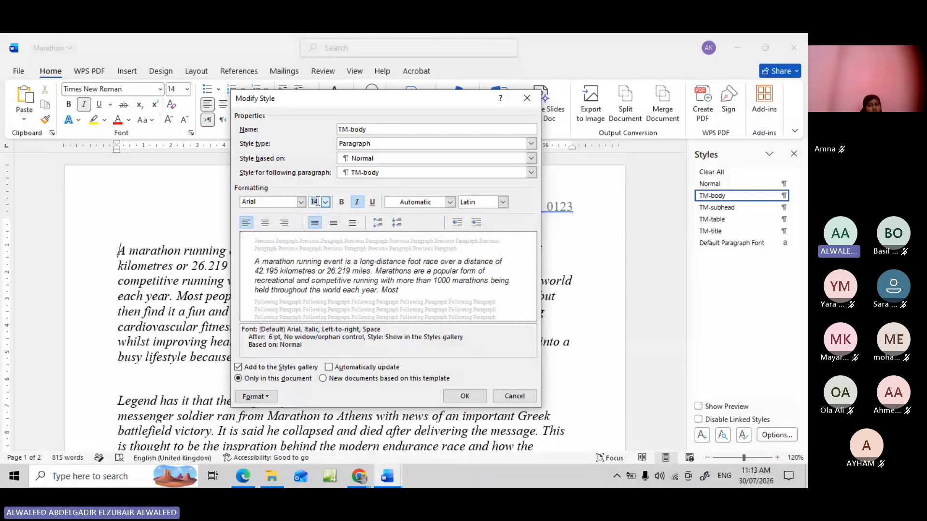
key("BackSpace")
type("1")
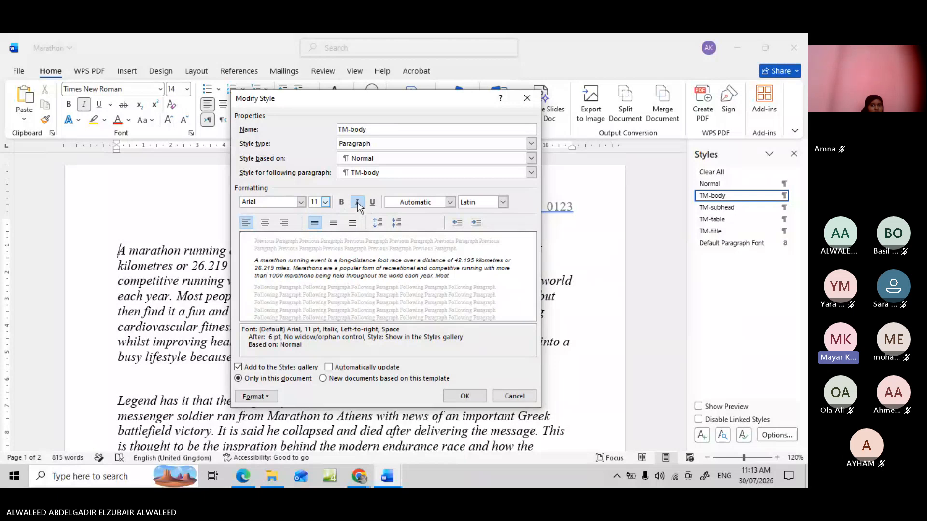
left_click(357, 203)
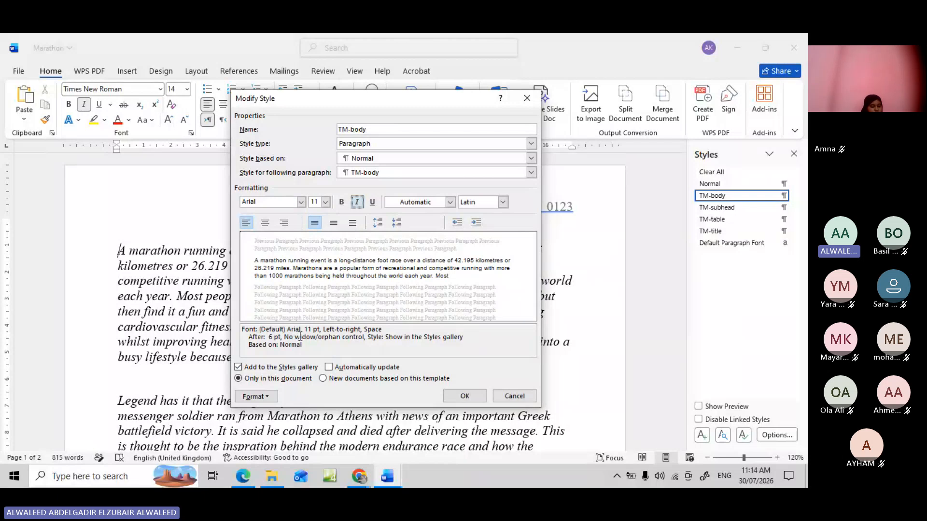
left_click_drag(306, 344, 244, 326)
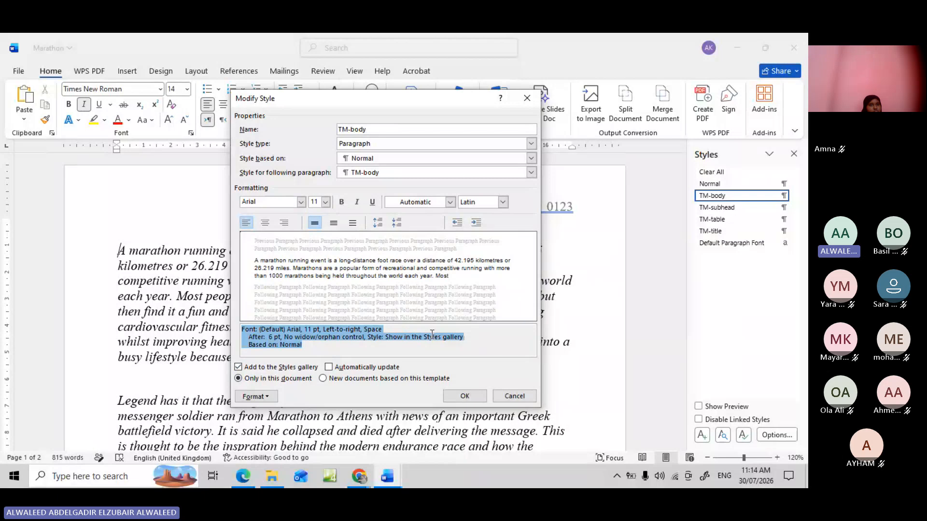
Check the alignment in step 5 of the question paper in Edge, and set the TM-body style's paragraph alignment to Justified in Word
left_click(264, 399)
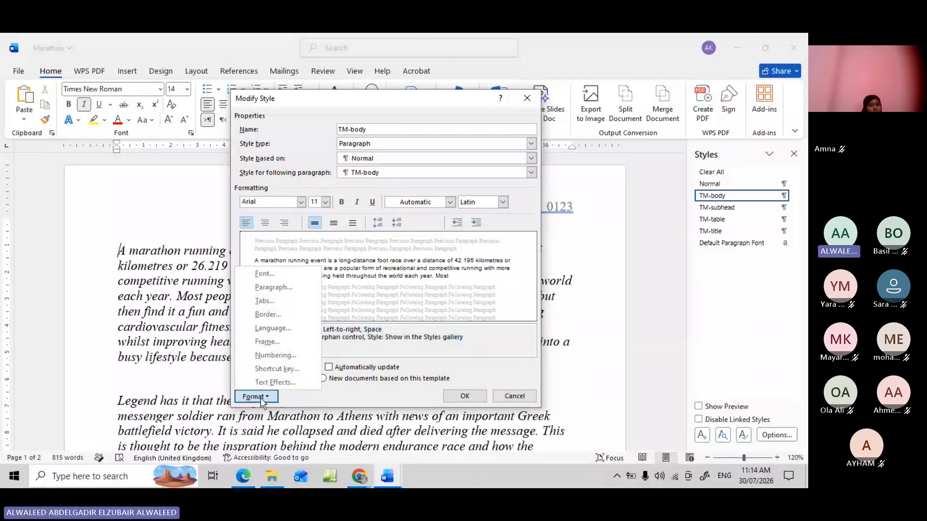
left_click(270, 288)
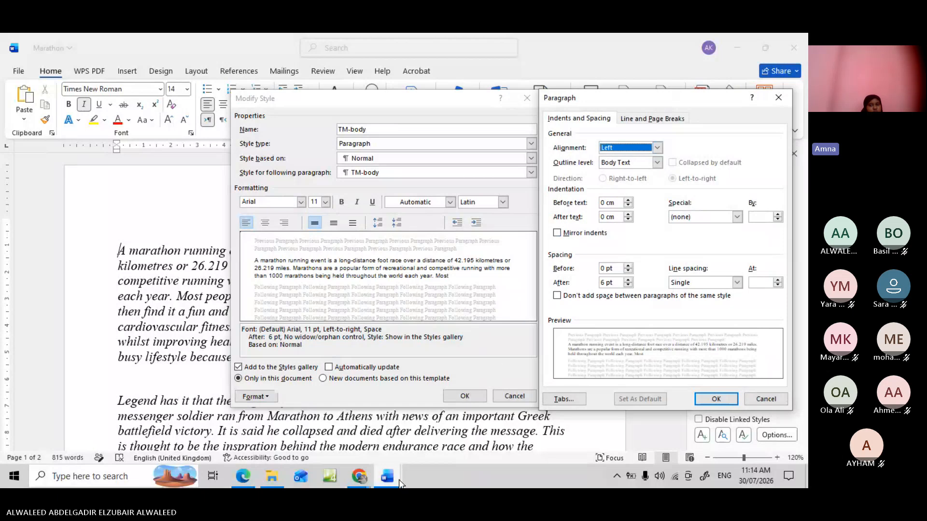
left_click(246, 476)
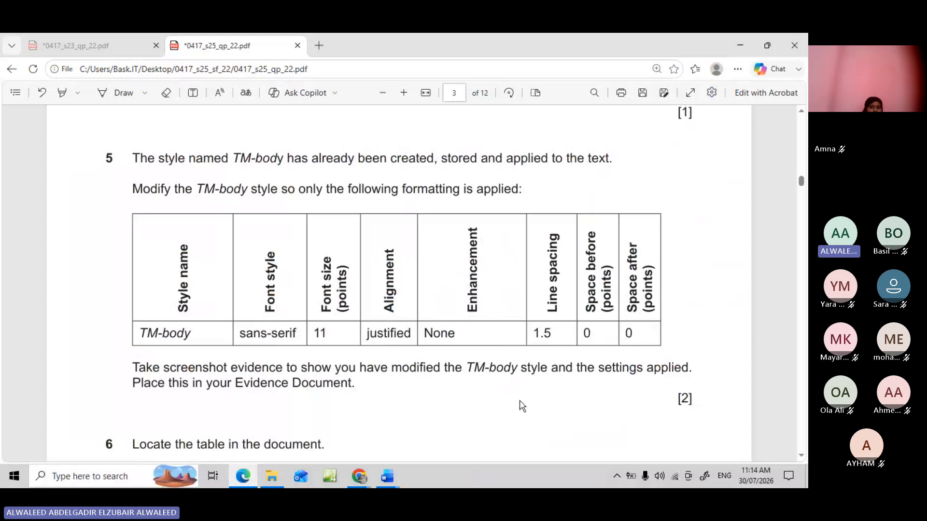
left_click(387, 480)
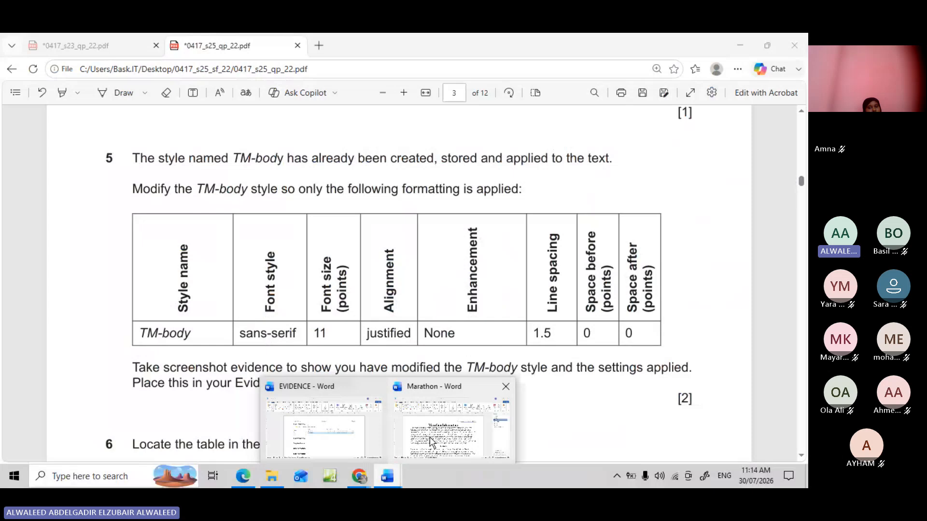
left_click(431, 441)
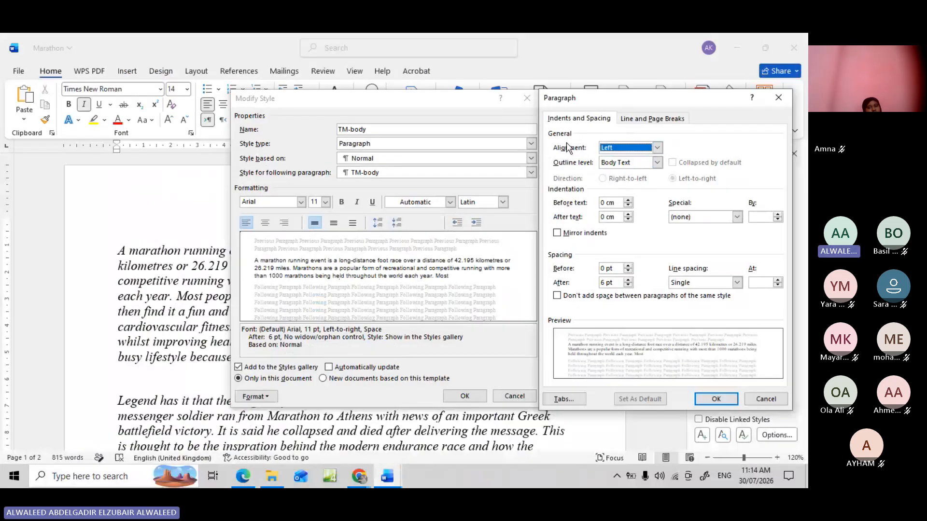
left_click(658, 150)
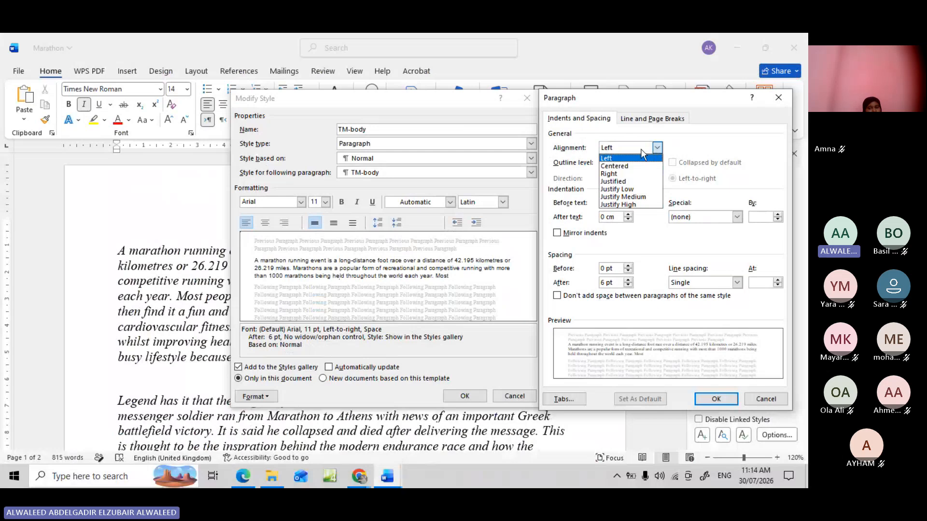
left_click(626, 182)
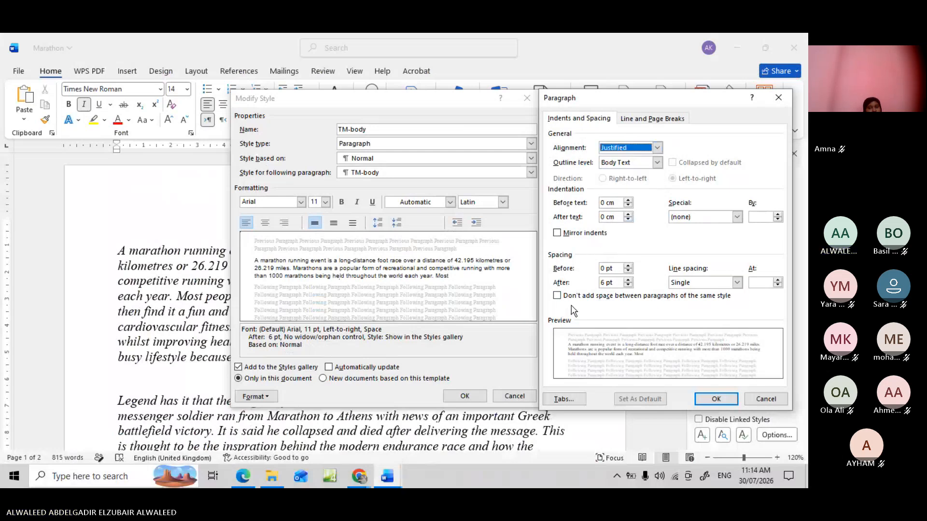
Set the TM-body style's spacing after paragraphs to 0 pt and accept the paragraph settings
double_click(604, 283)
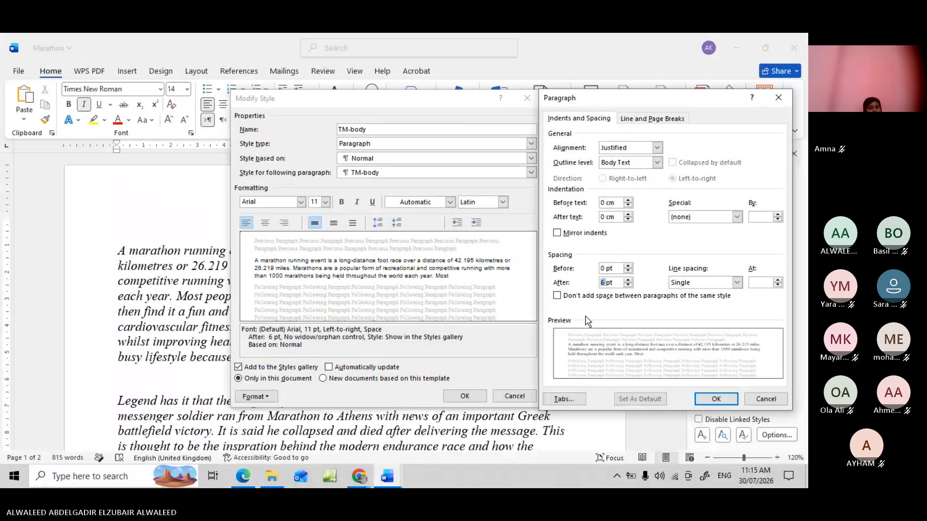
left_click(607, 285)
key("BackSpace")
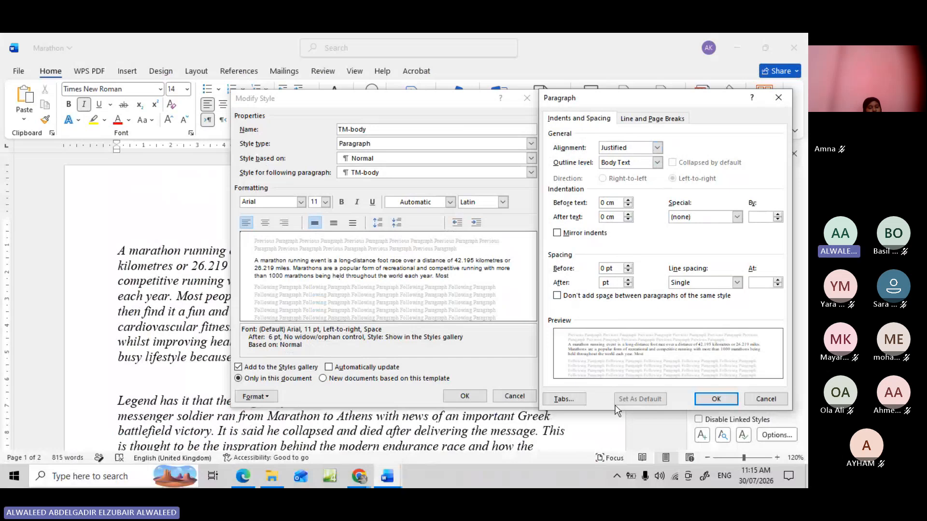
type("0")
left_click(713, 396)
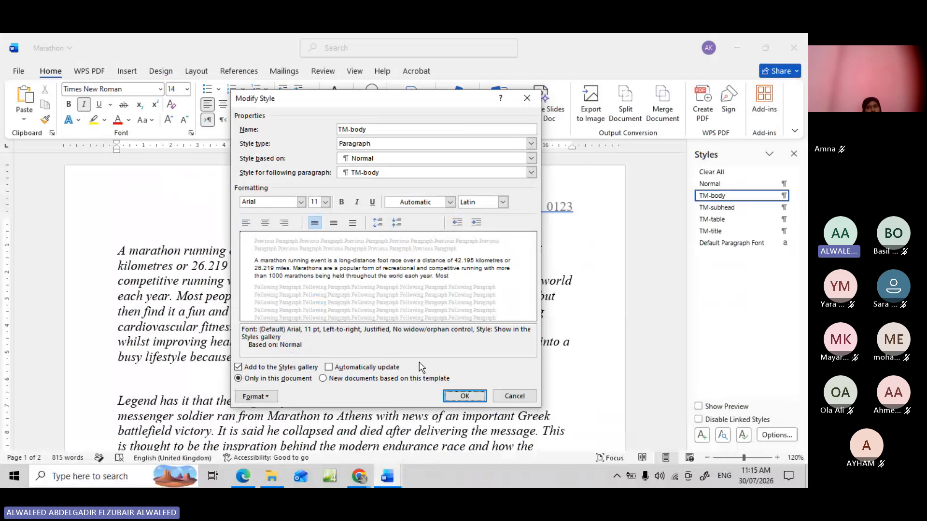
Compare the TM-body style's summary with step 5 of the question paper in Edge, and set its line spacing to 1.5 lines in Word
left_click_drag(305, 346, 241, 336)
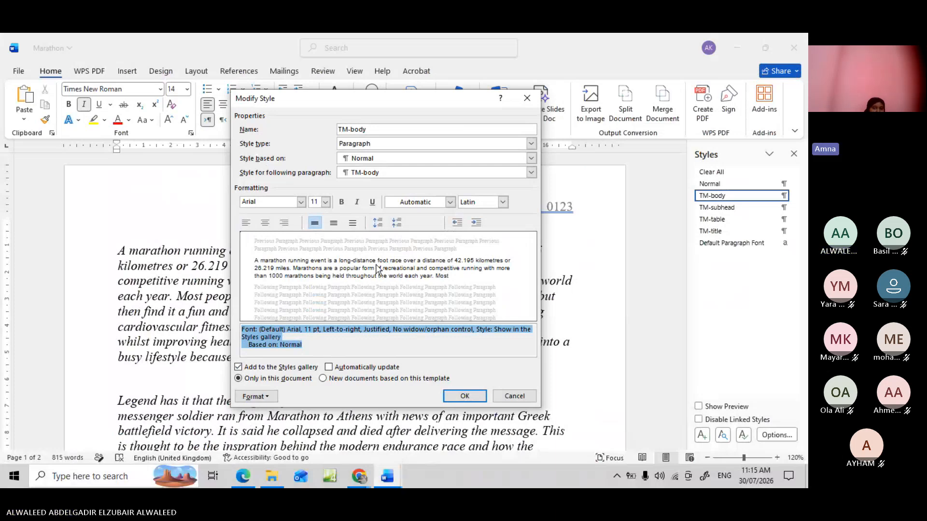
left_click_drag(388, 103, 370, 101)
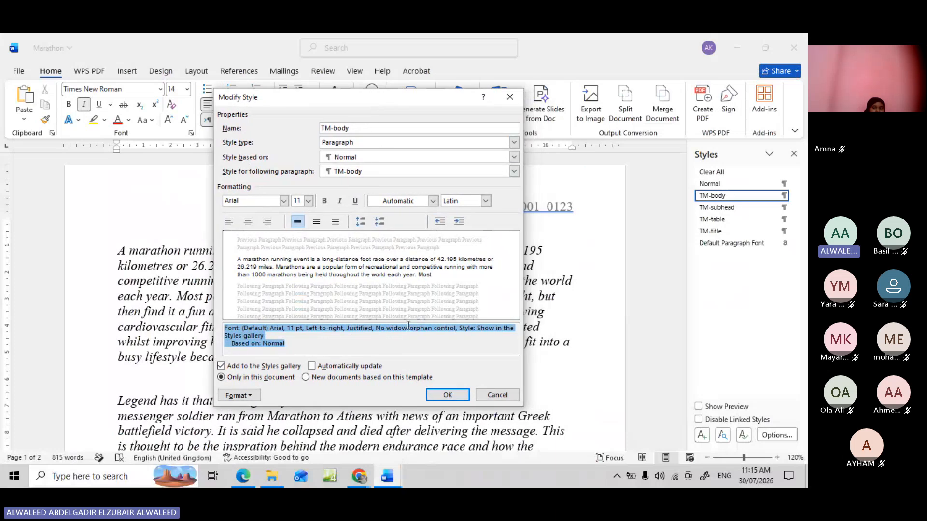
left_click(240, 477)
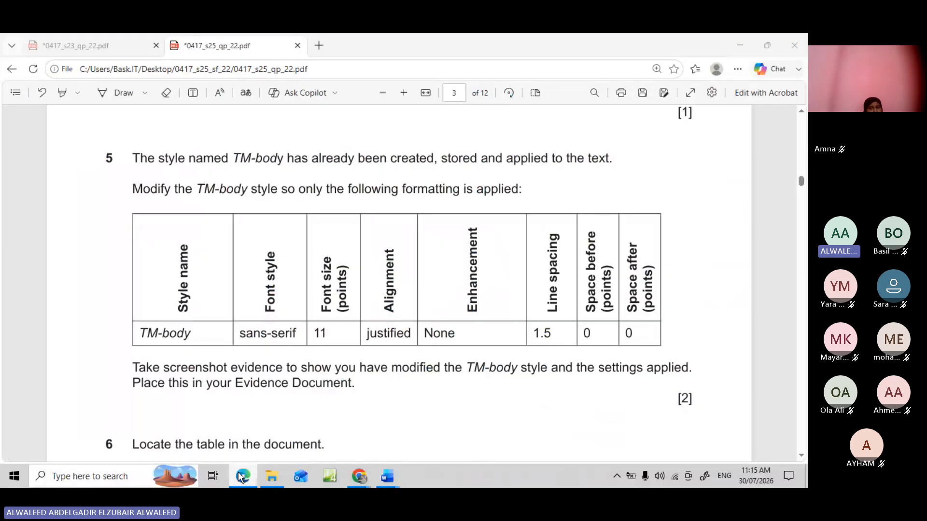
left_click(387, 476)
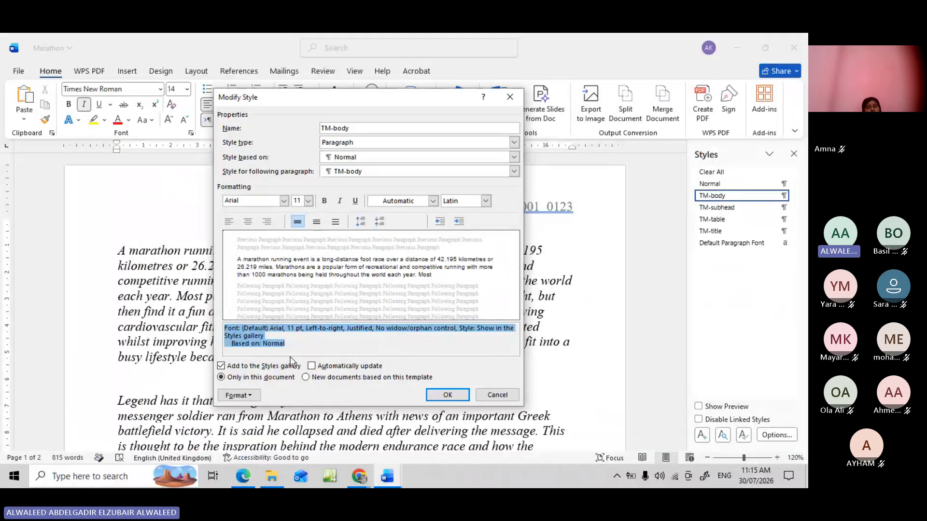
left_click(248, 397)
left_click(268, 287)
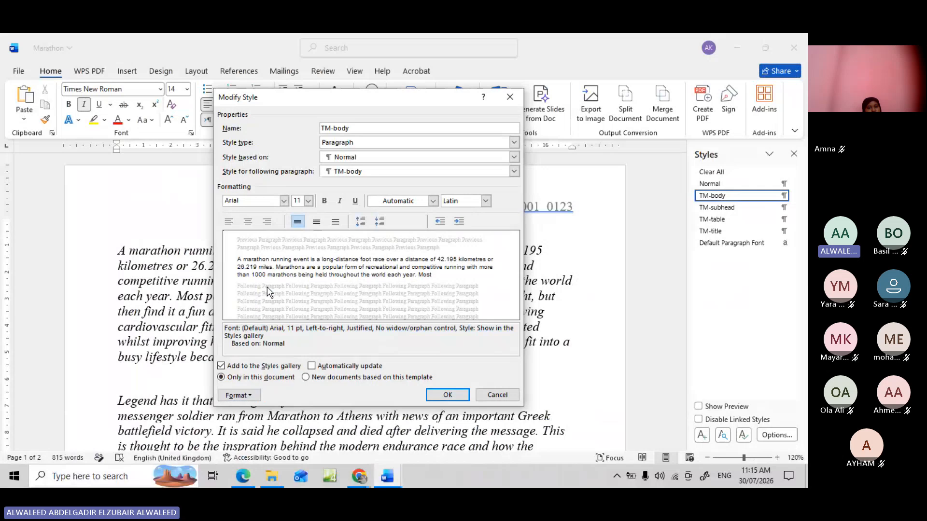
left_click_drag(670, 102, 655, 101)
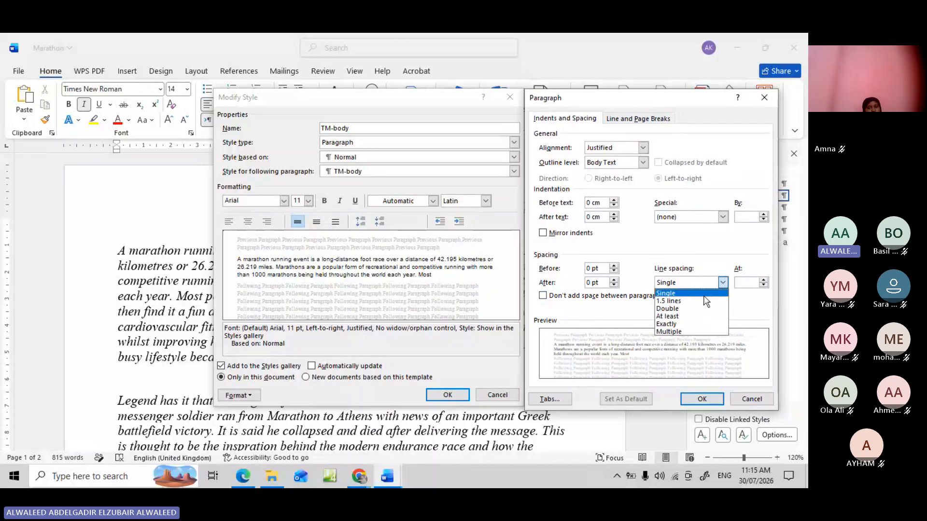
left_click(680, 301)
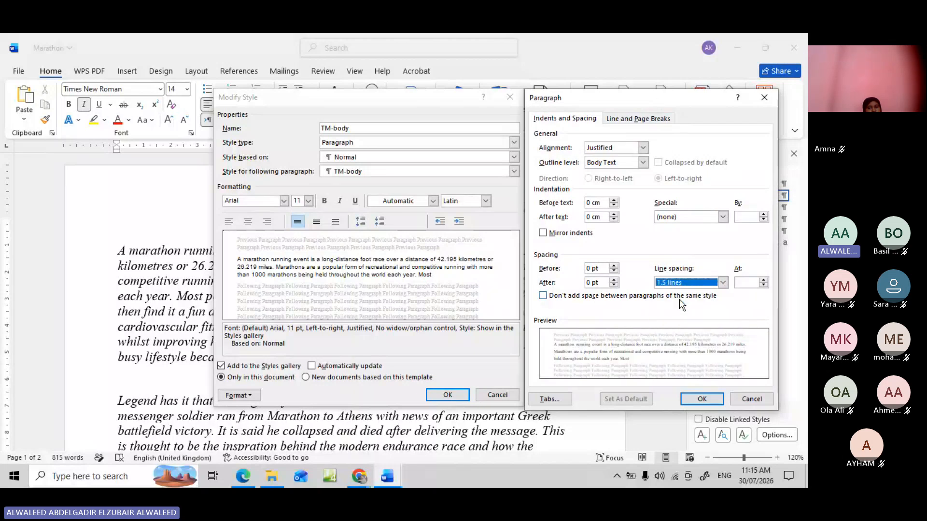
left_click(706, 401)
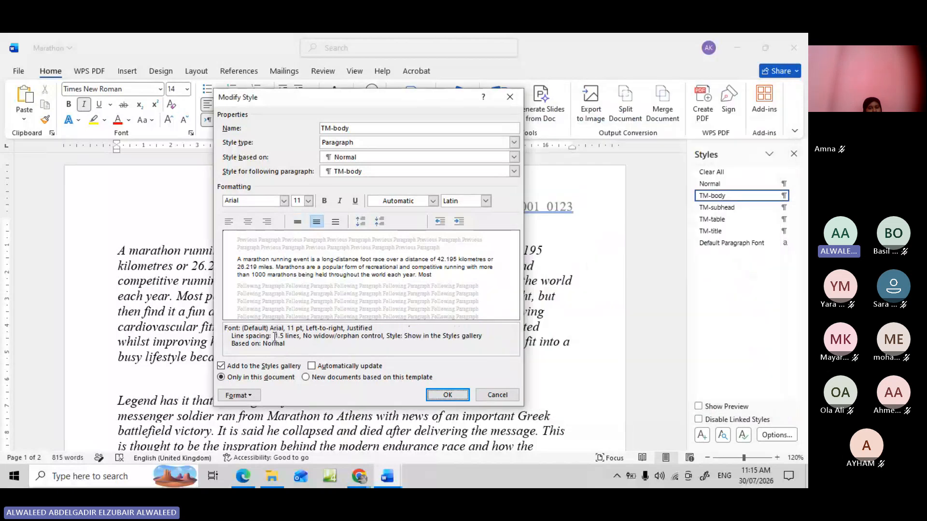
Display the TM-body style's paragraph settings beside the Modify Style dialog and capture a screen snip covering both dialogs
left_click_drag(274, 336, 300, 336)
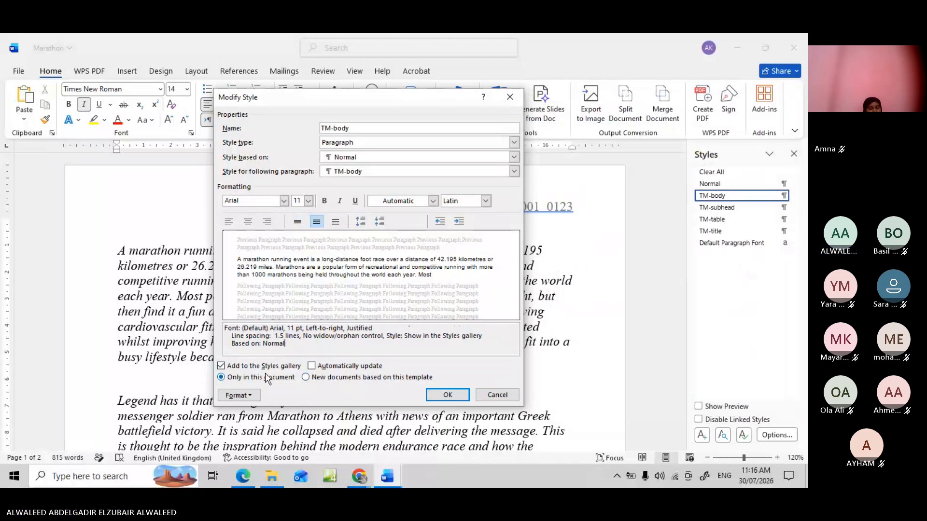
left_click(251, 396)
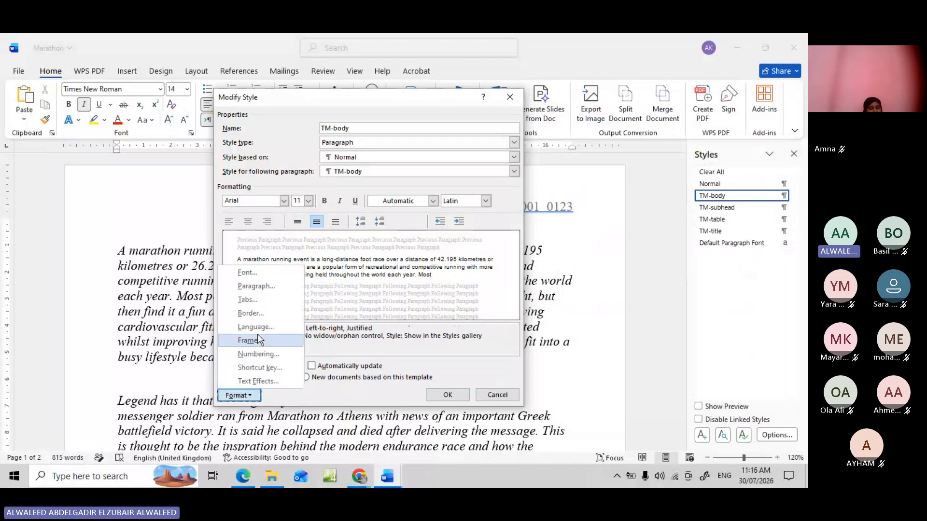
left_click(265, 284)
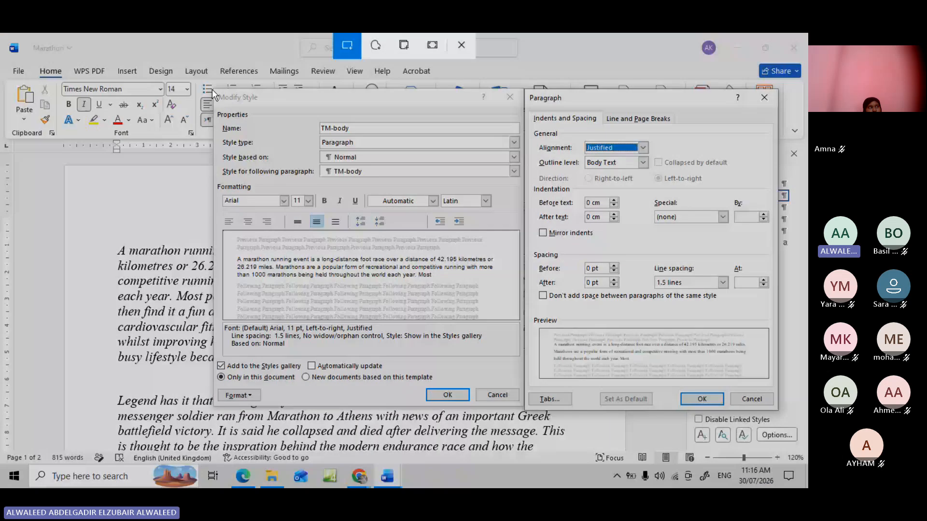
key("super+shift+s")
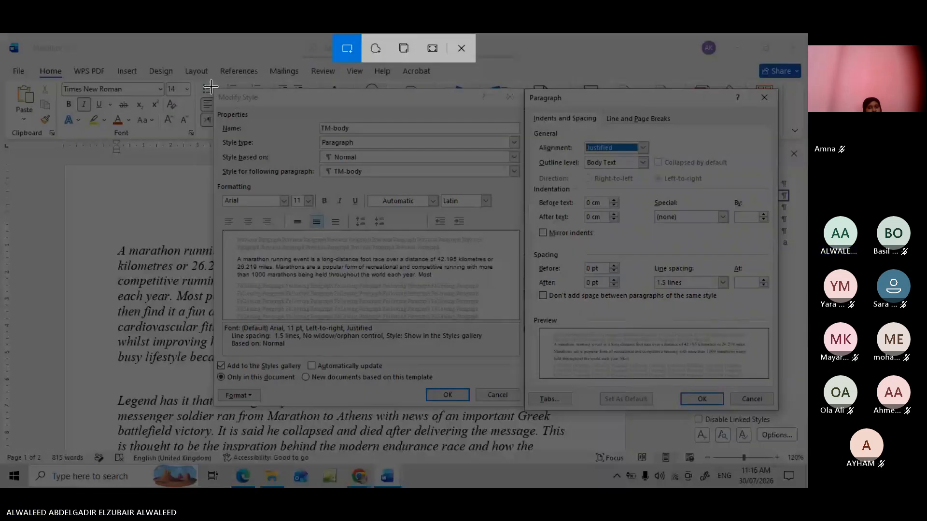
left_click_drag(210, 87, 558, 308)
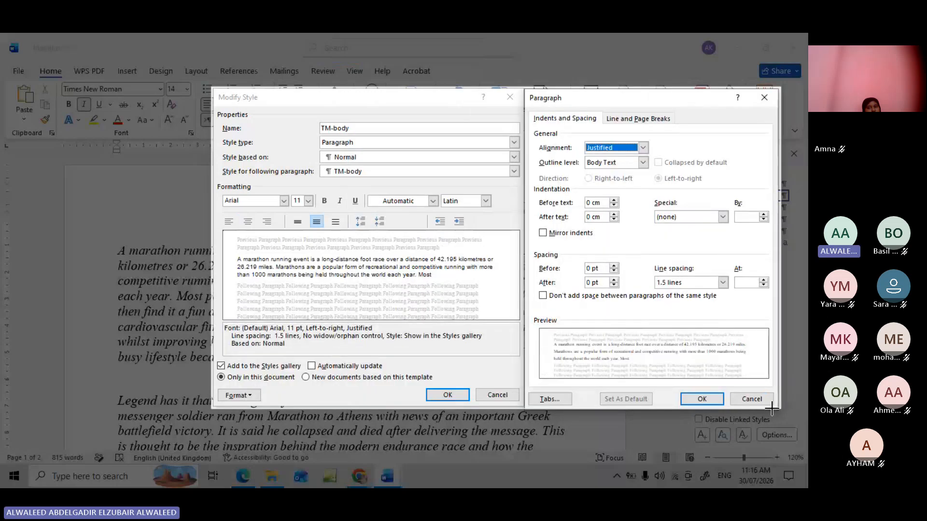
Accept the paragraph settings and apply the modified TM-body style to the Marathon document
left_click(708, 402)
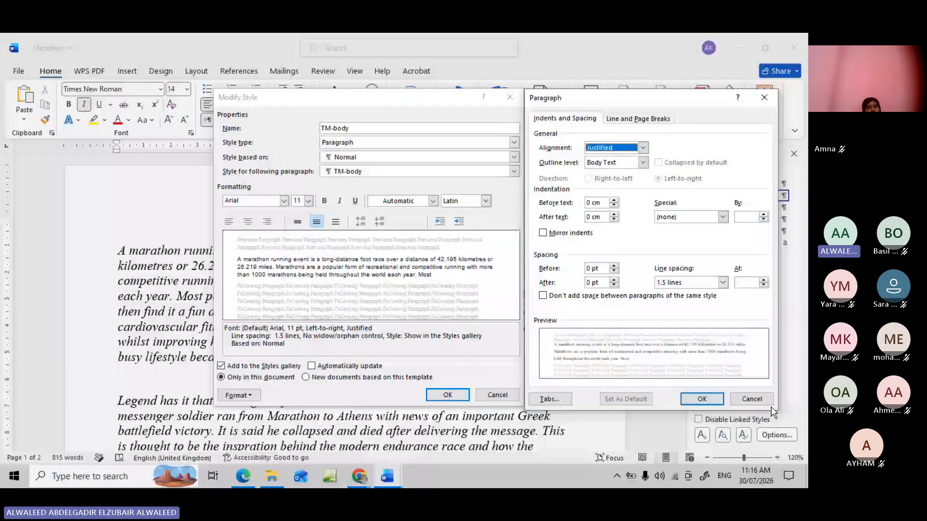
left_click(702, 399)
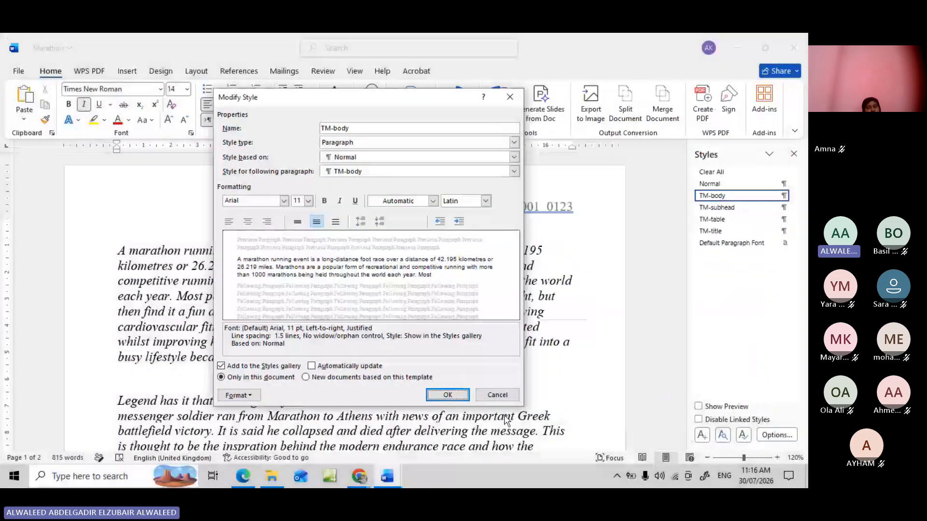
left_click(448, 396)
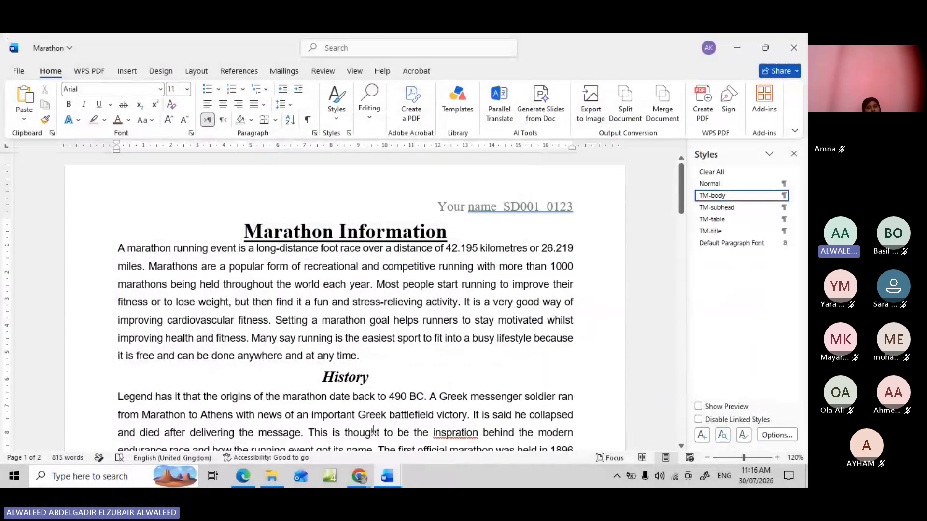
Switch to the EVIDENCE document and paste the captured screenshot under the "Step 5 evidence:" heading
left_click(387, 476)
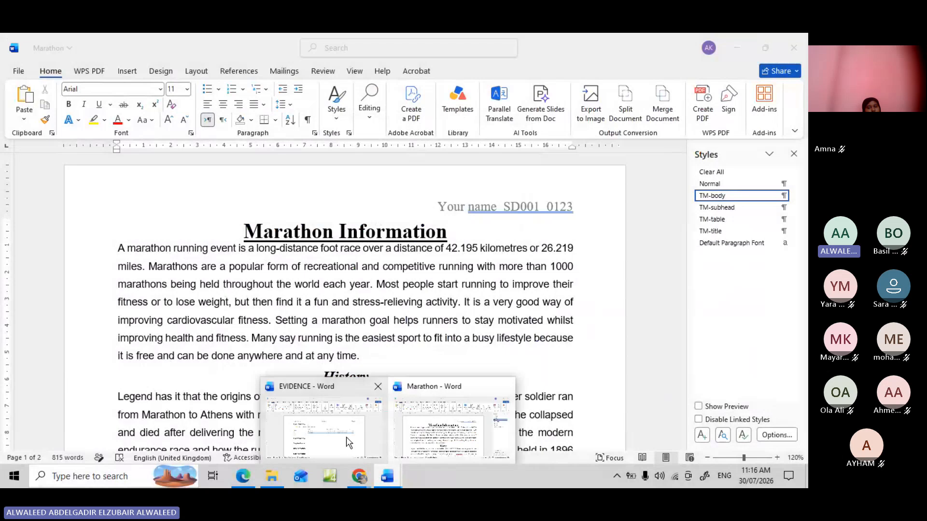
left_click(346, 436)
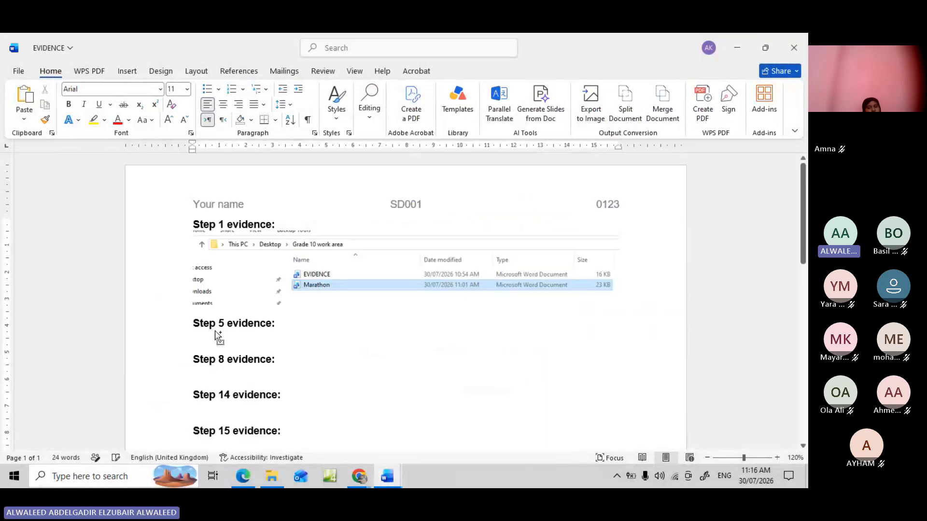
key("ctrl+v")
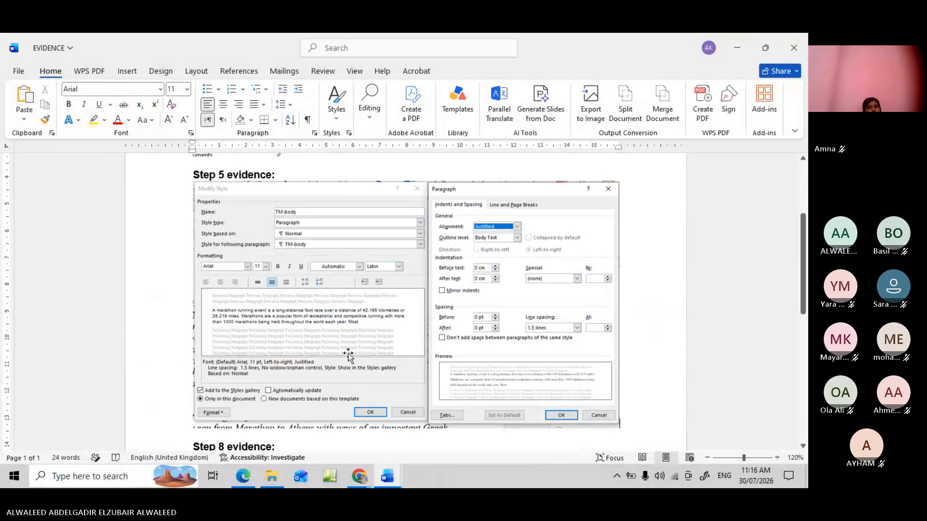
Switch to the exam paper PDF and highlight both lines of task 6, about deleting the Rating column, in yellow
left_click(254, 474)
scroll(289, 294, "down", 3)
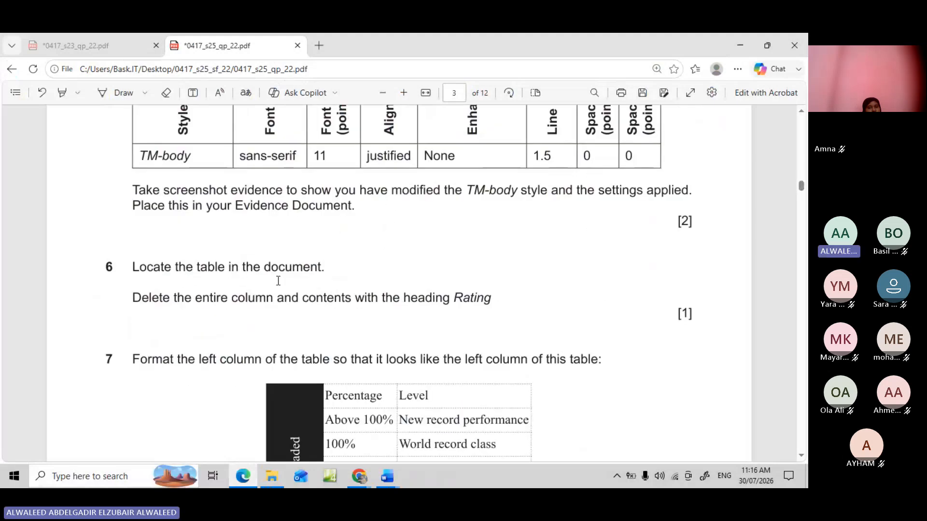
scroll(283, 282, "down", 1)
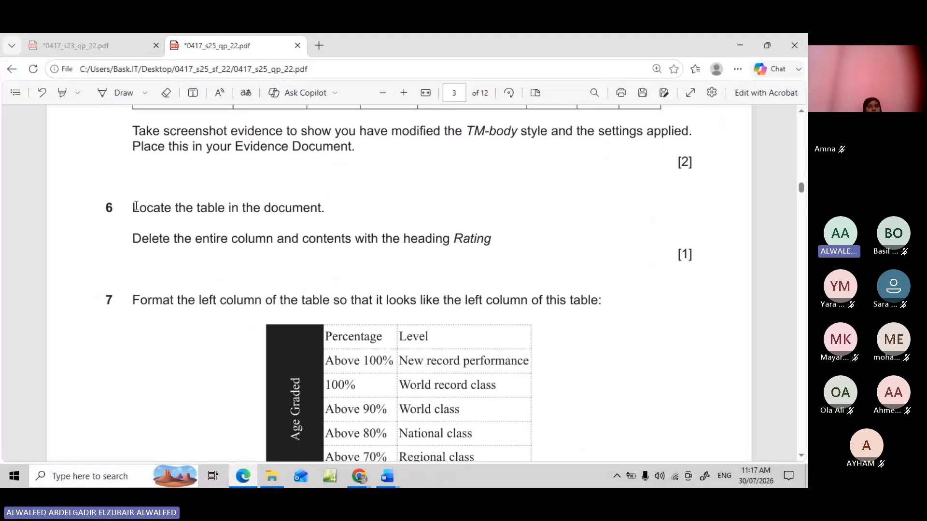
left_click_drag(134, 207, 493, 242)
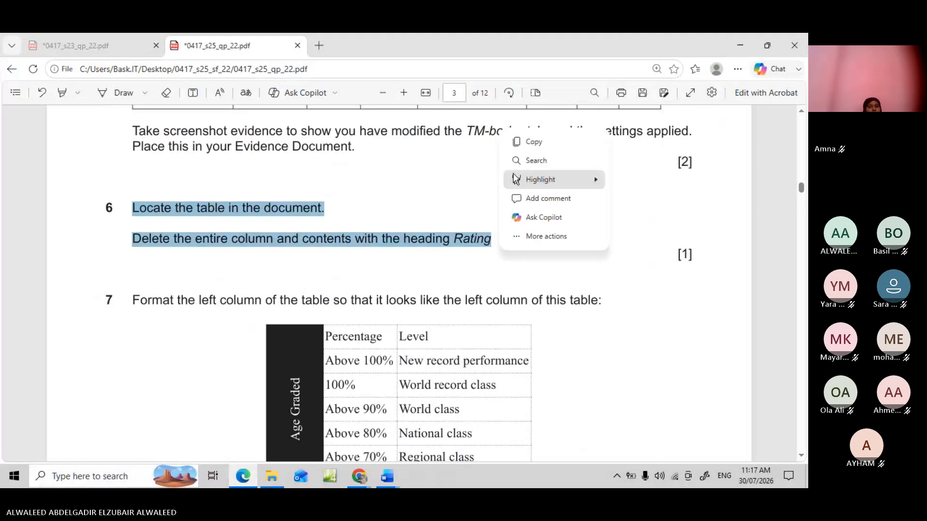
mouse_move(555, 179)
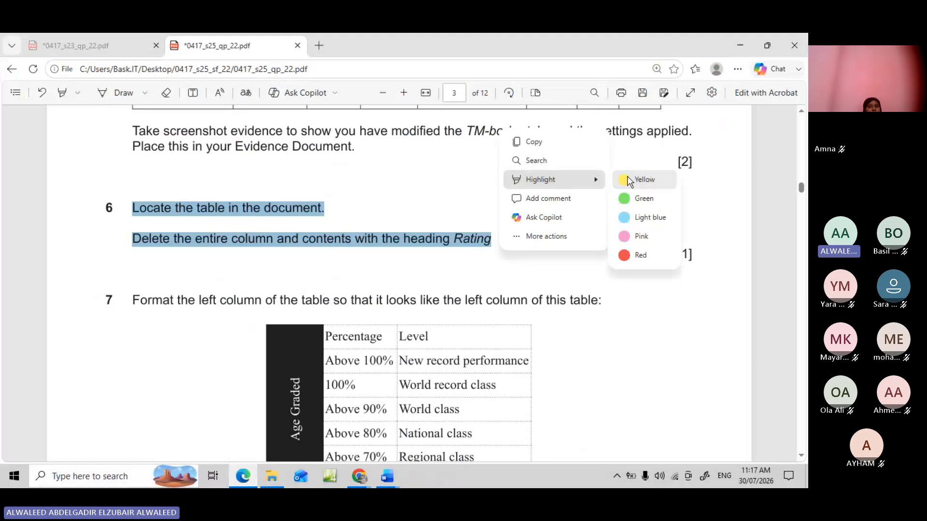
left_click(628, 181)
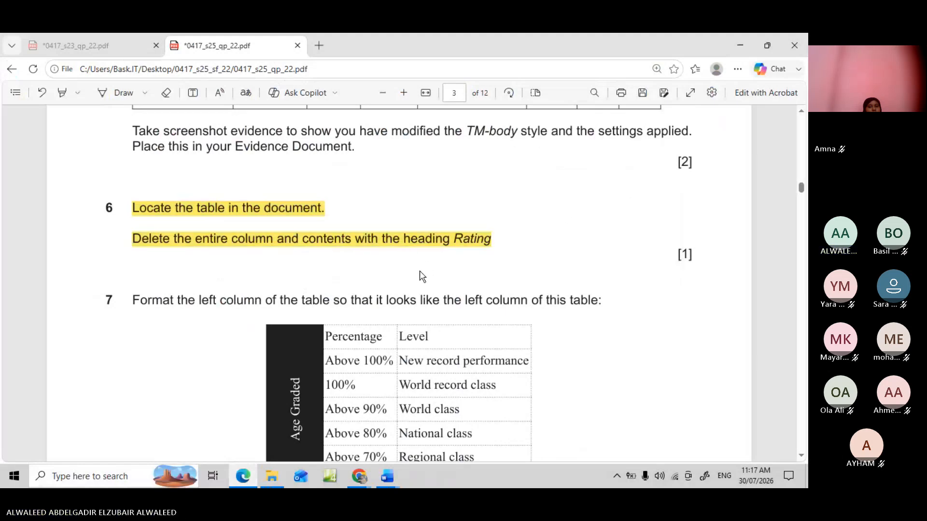
Switch to the Marathon document in Word and apply all borders to the whole Age Graded table on page 2
left_click(386, 477)
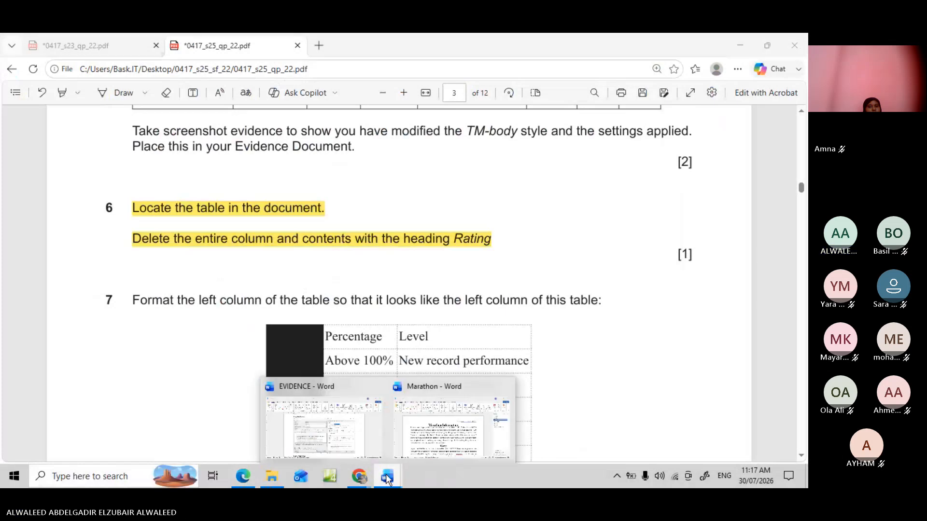
left_click(437, 442)
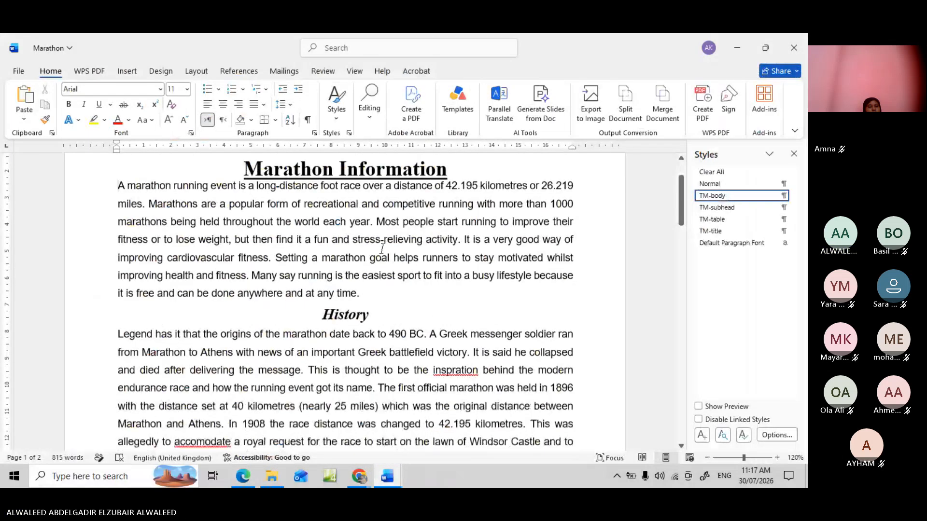
scroll(381, 249, "down", 3)
scroll(383, 249, "down", 3)
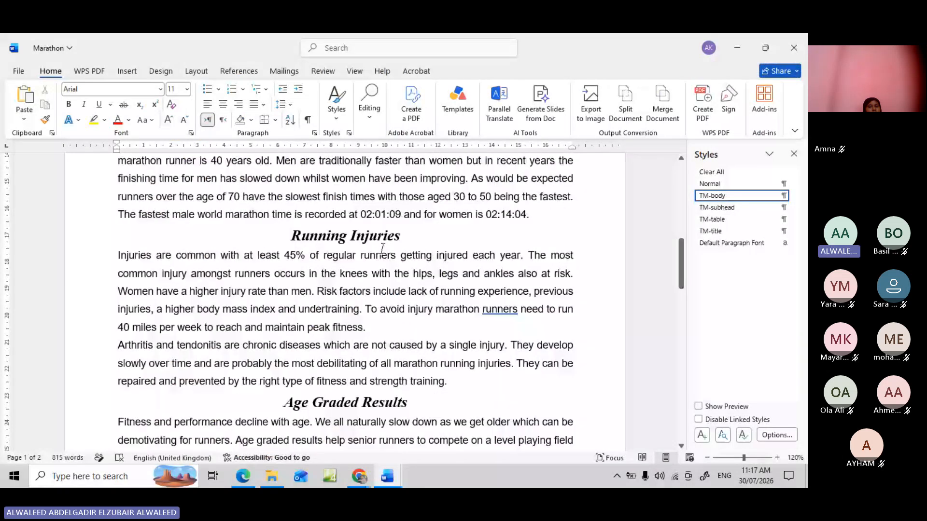
scroll(382, 249, "down", 5)
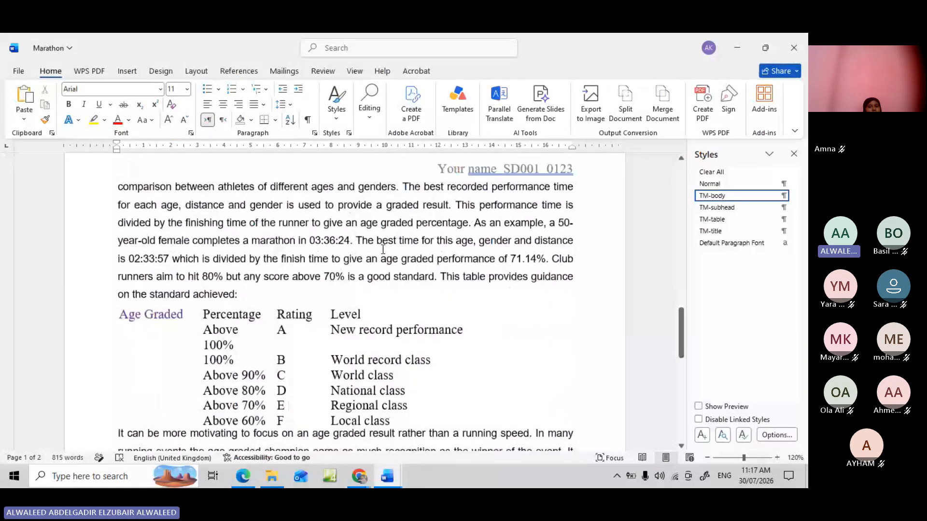
scroll(383, 249, "down", 1)
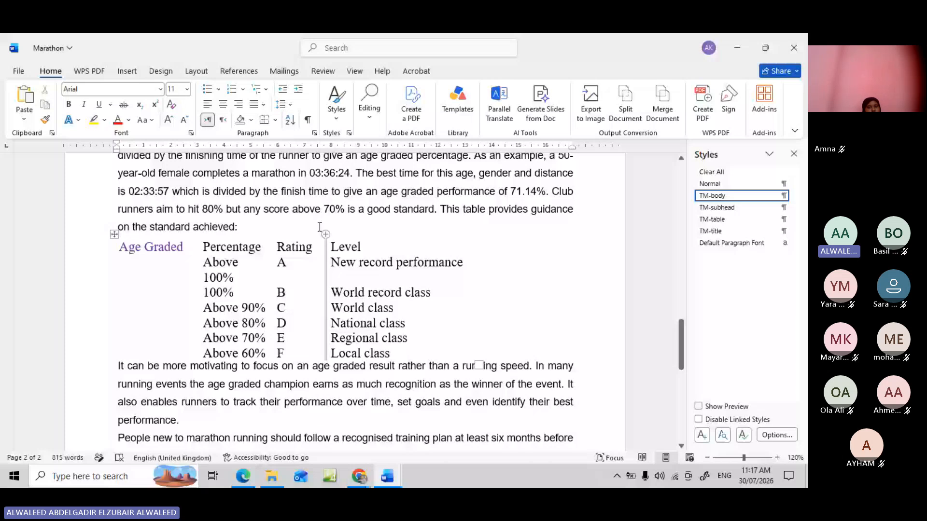
left_click(115, 235)
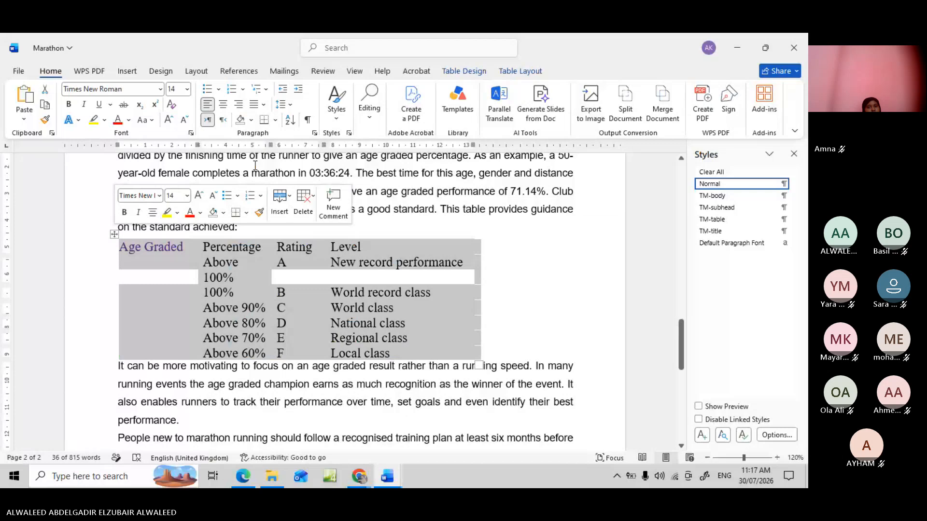
left_click(275, 120)
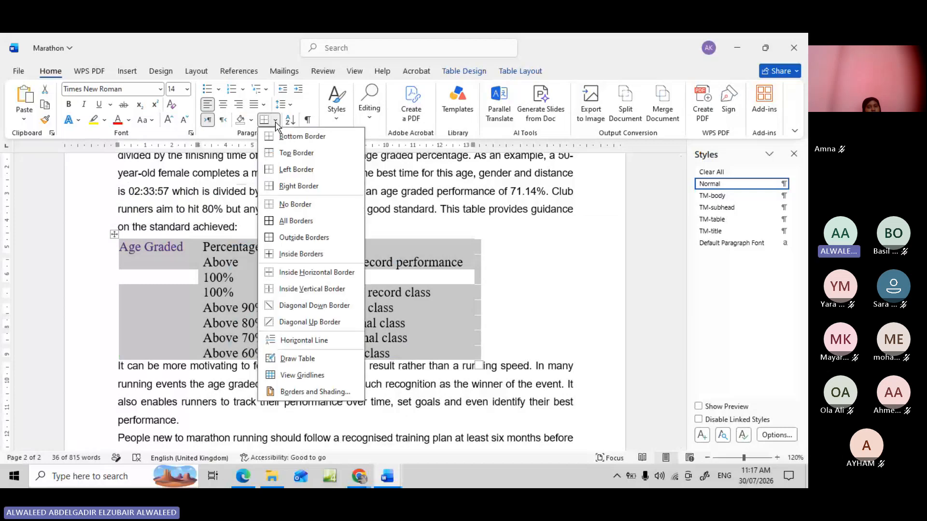
left_click(288, 221)
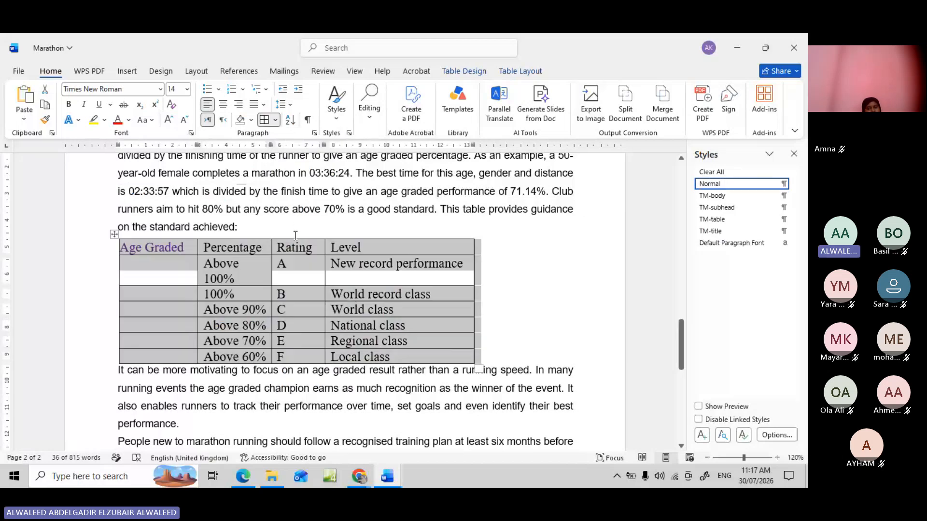
Delete the entire Rating column from the Age Graded table
left_click(295, 236)
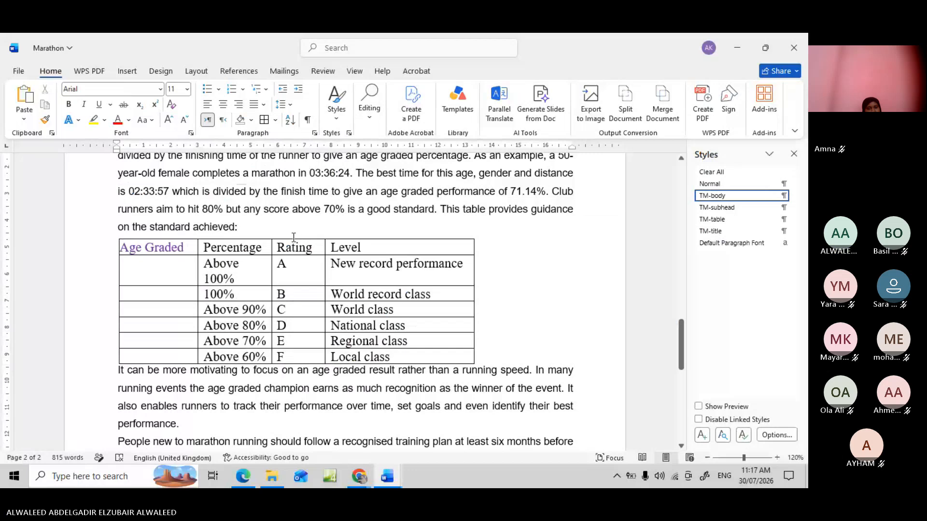
left_click(293, 236)
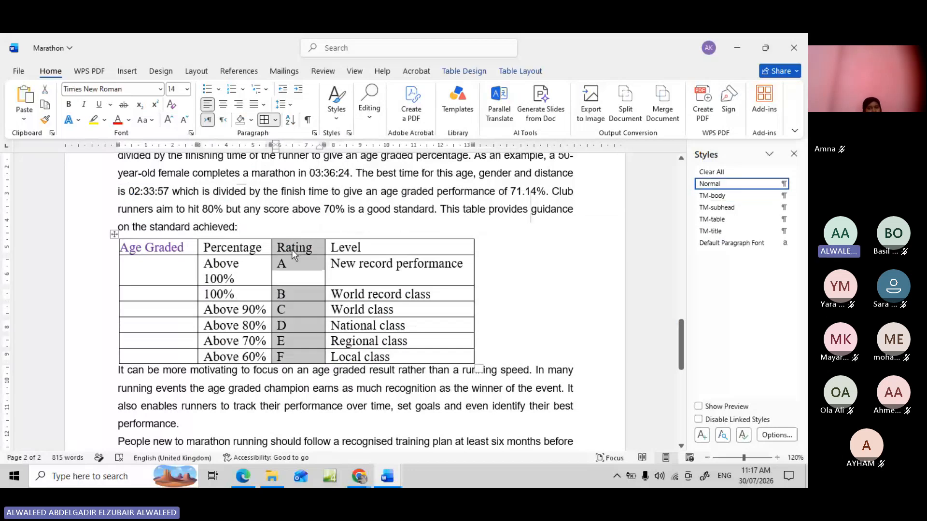
right_click(292, 251)
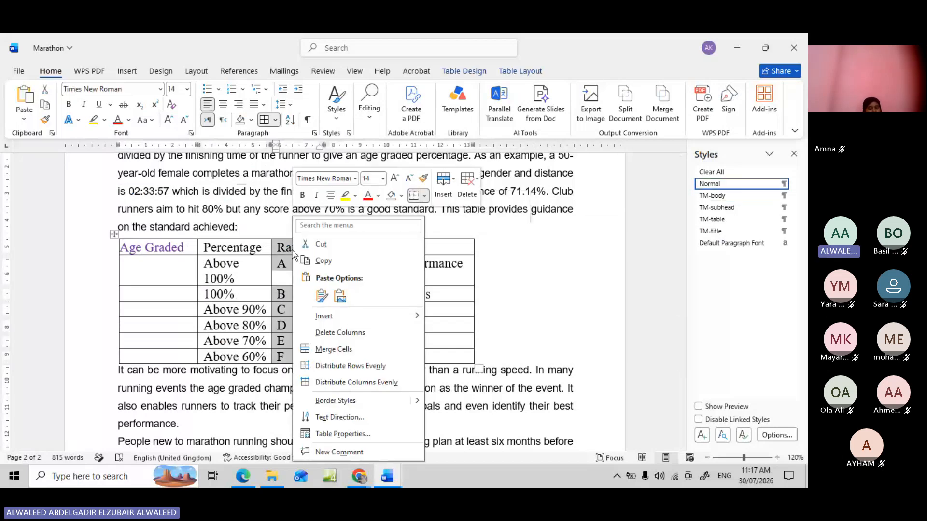
left_click(341, 333)
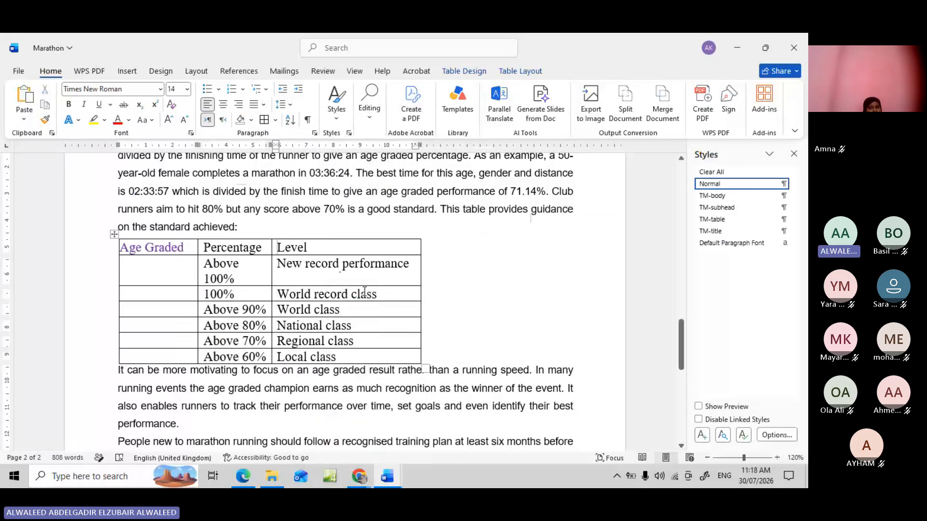
Check task 7 in the exam paper PDF, return to the Marathon document and merge all cells of the table's left column
left_click(247, 474)
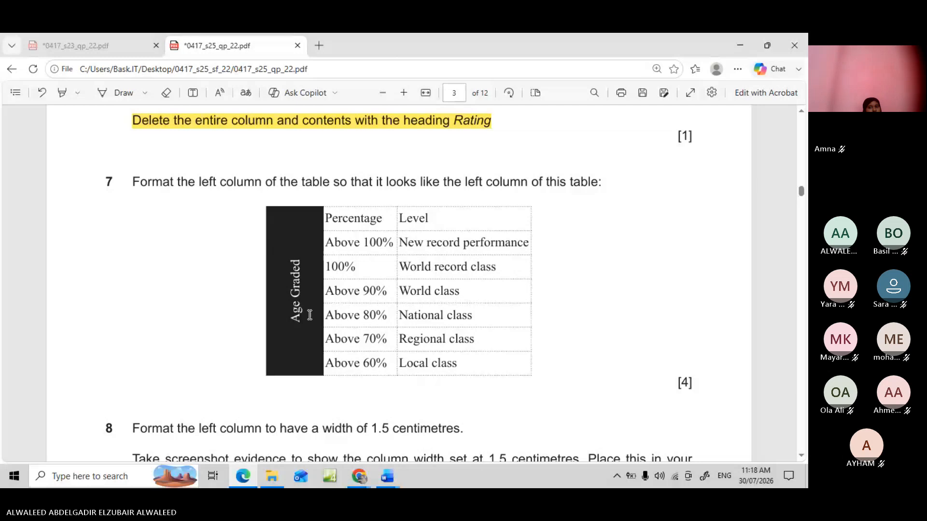
left_click(389, 479)
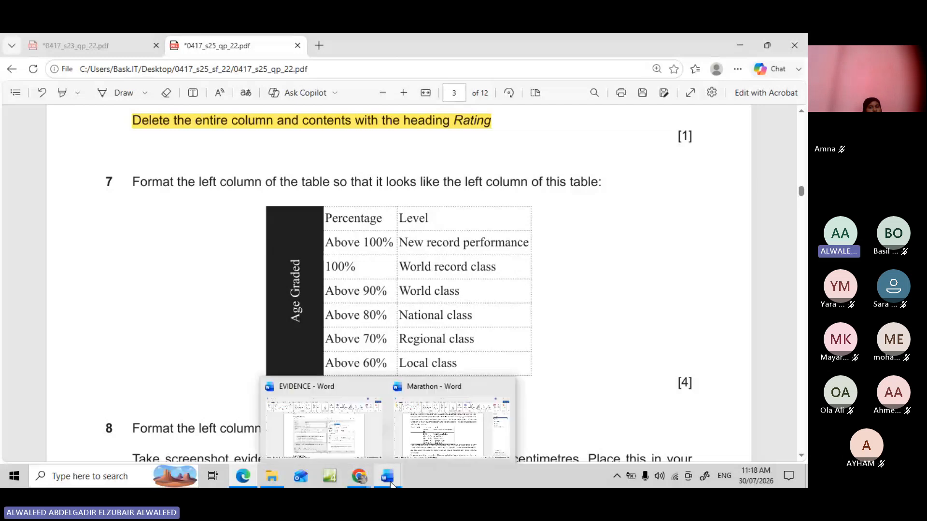
left_click(439, 432)
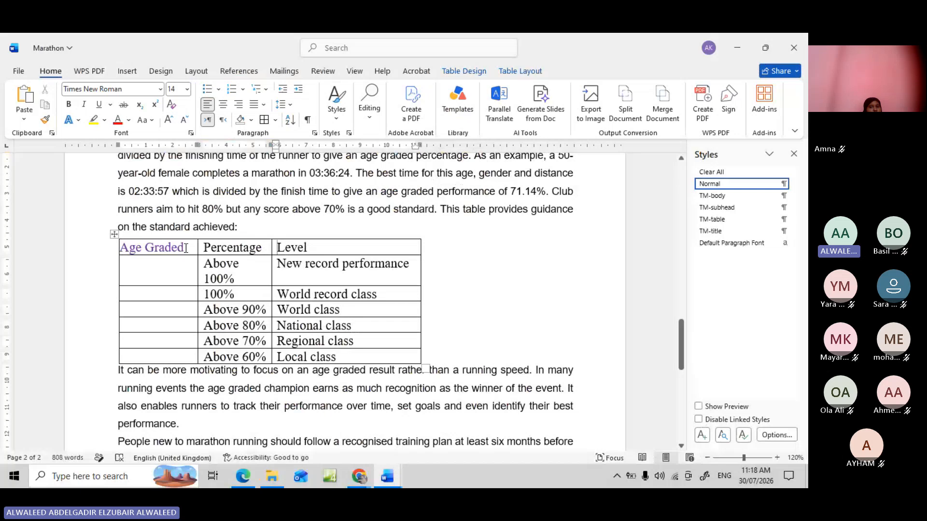
left_click_drag(188, 261, 187, 357)
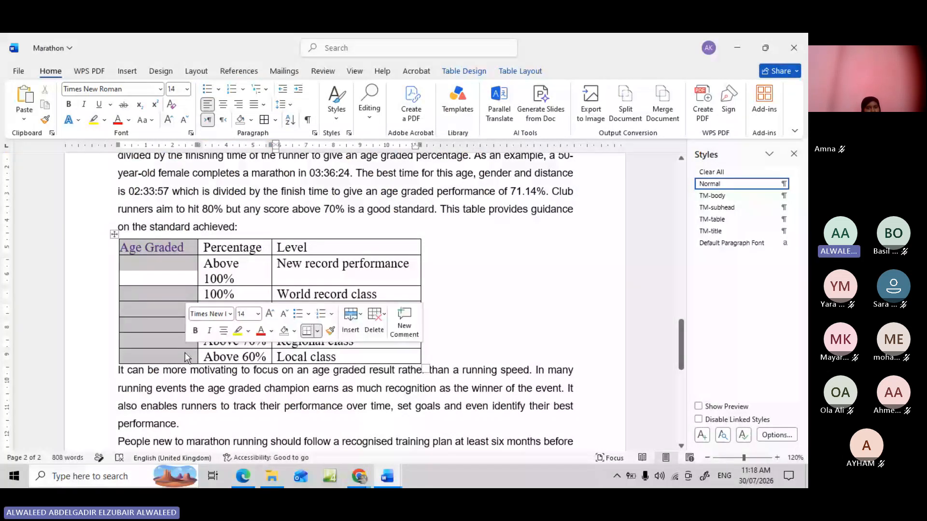
right_click(156, 292)
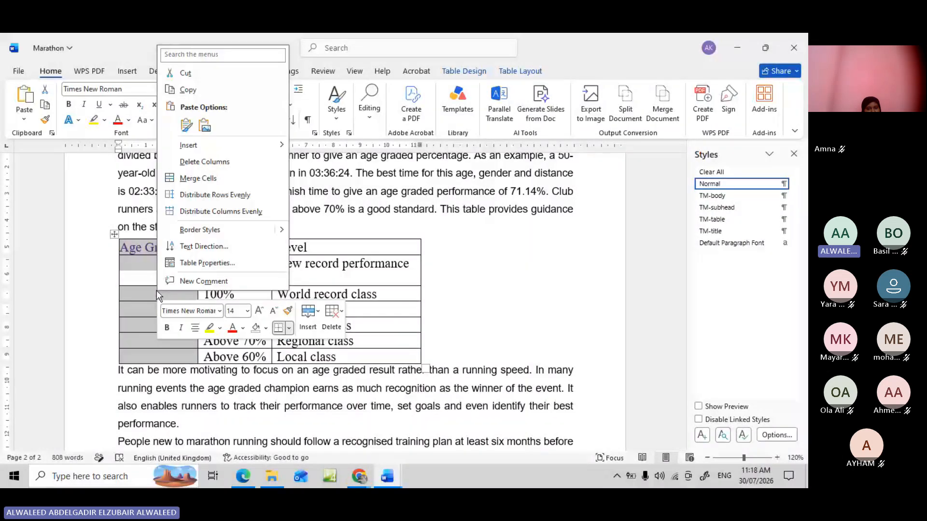
left_click(206, 178)
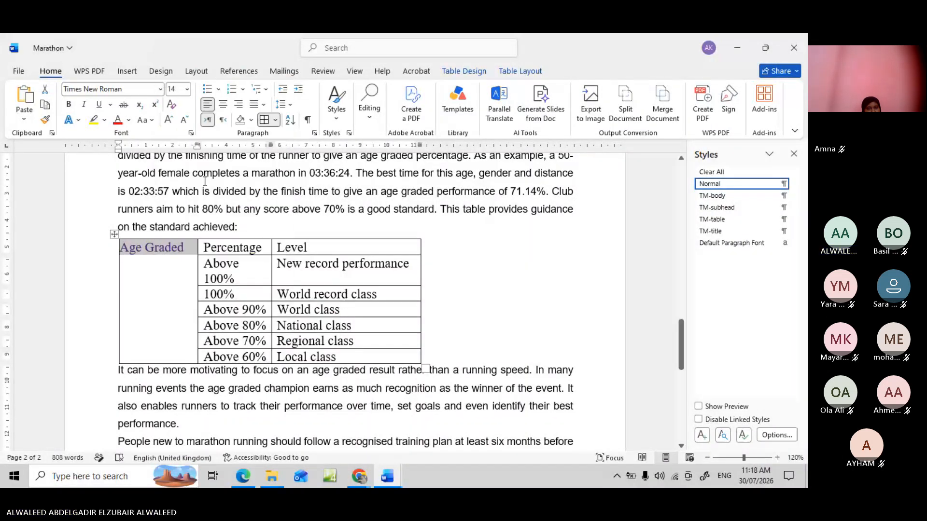
Rotate the Age Graded text to read from bottom to top and centre it both ways in the merged cell
right_click(152, 293)
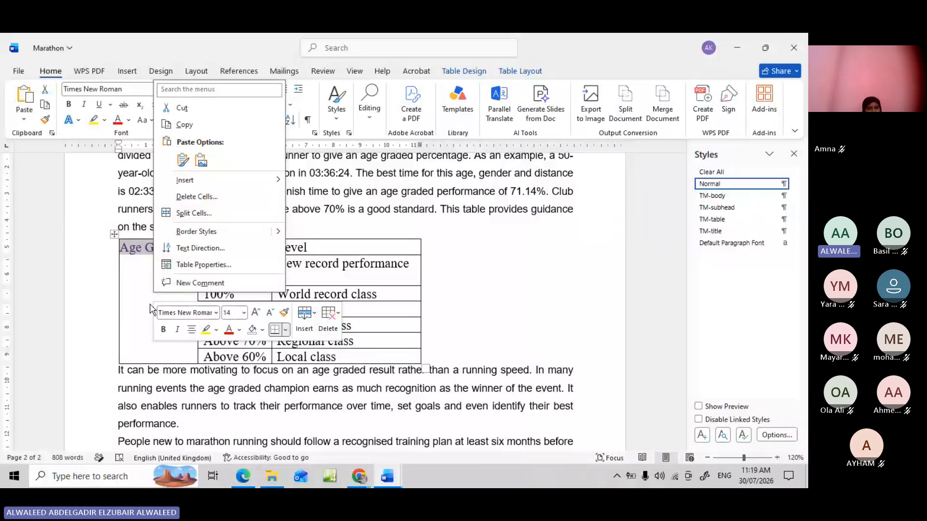
left_click(199, 251)
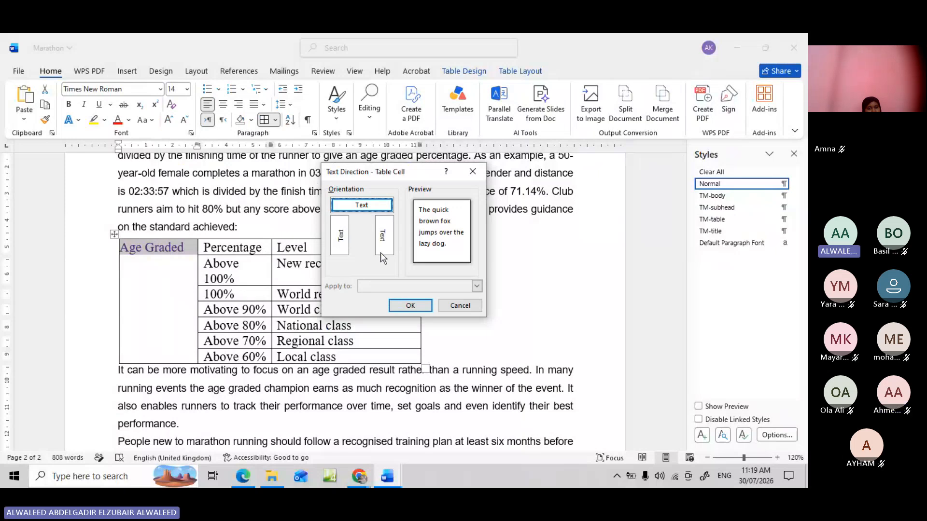
left_click(351, 237)
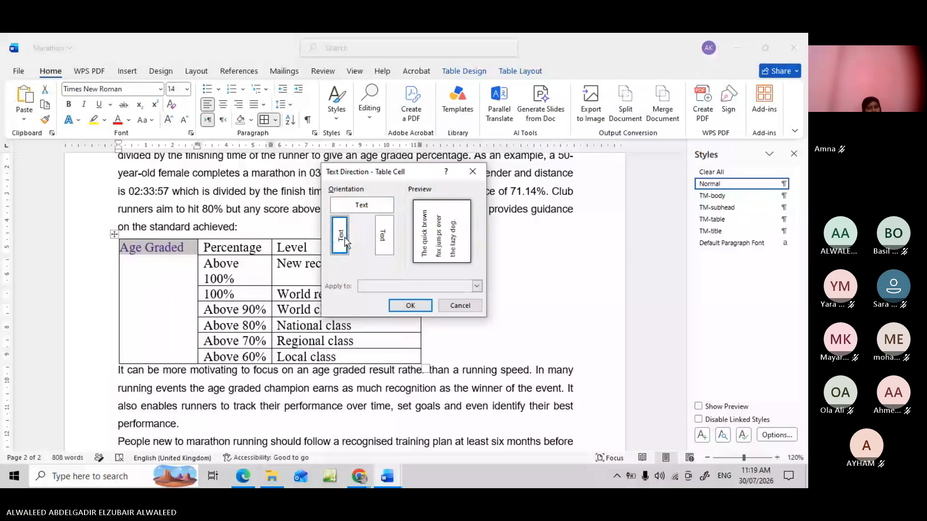
left_click(410, 305)
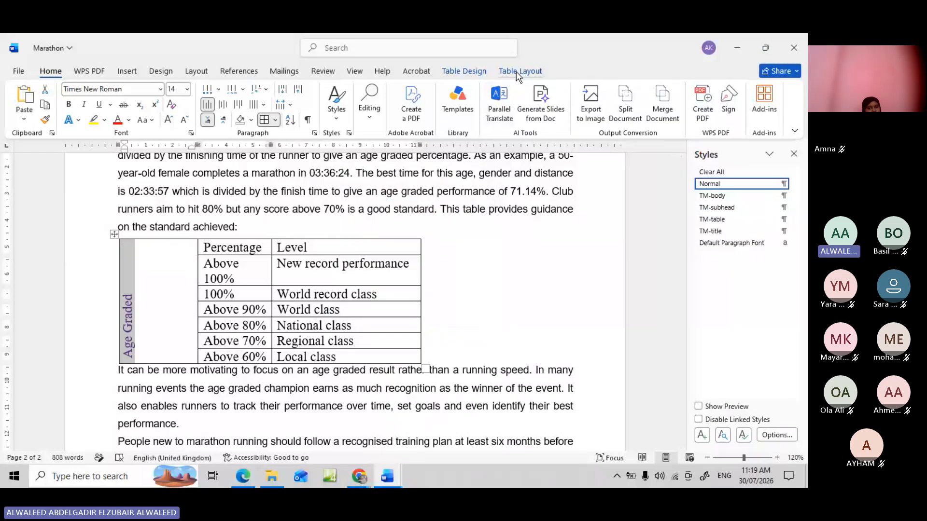
left_click(516, 72)
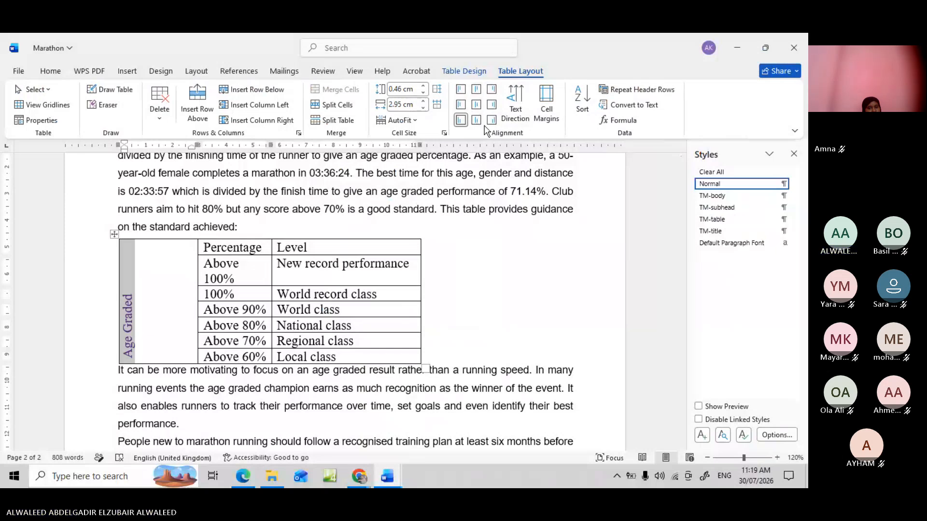
left_click(476, 106)
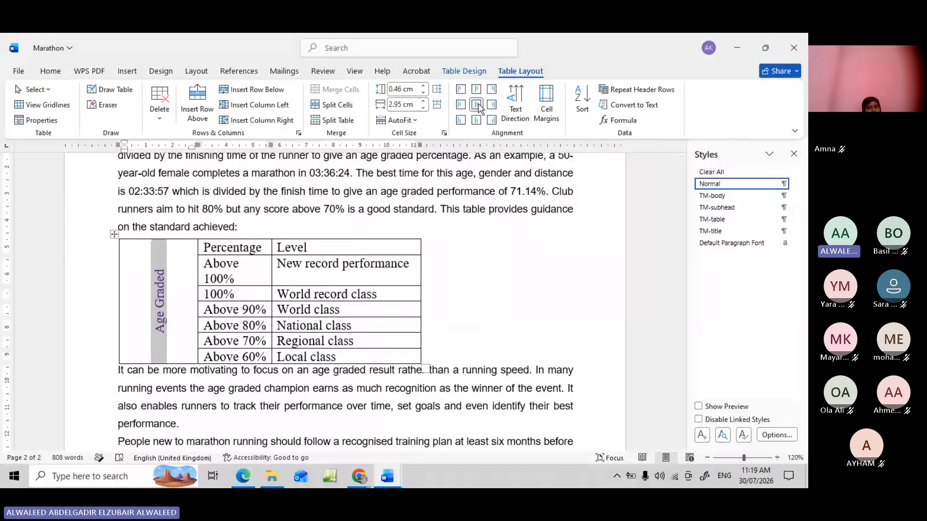
Shade the merged Age Graded cell black and set its text colour to white
left_click(55, 77)
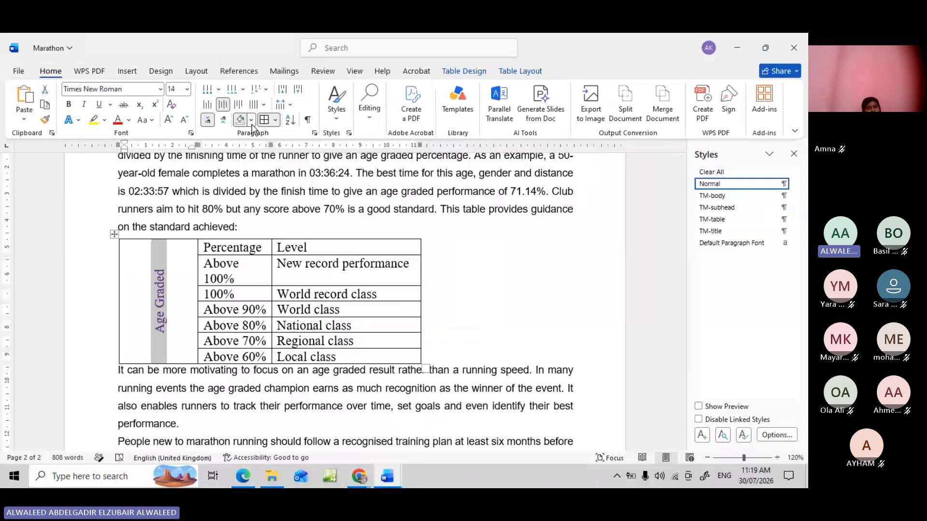
left_click(251, 121)
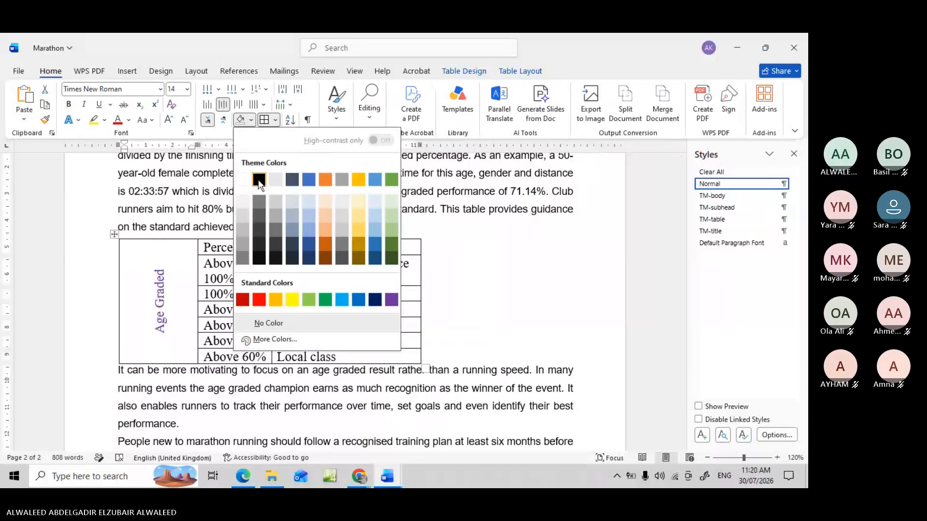
left_click(259, 180)
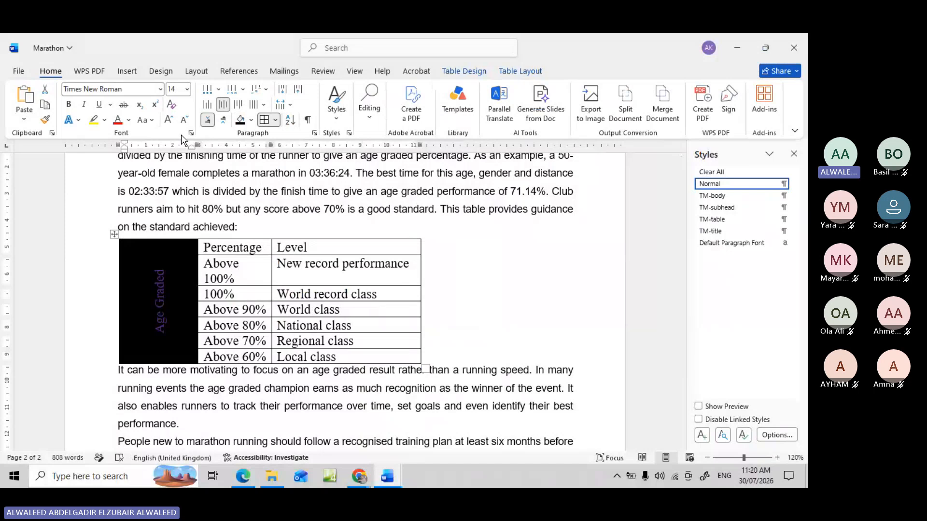
left_click(128, 120)
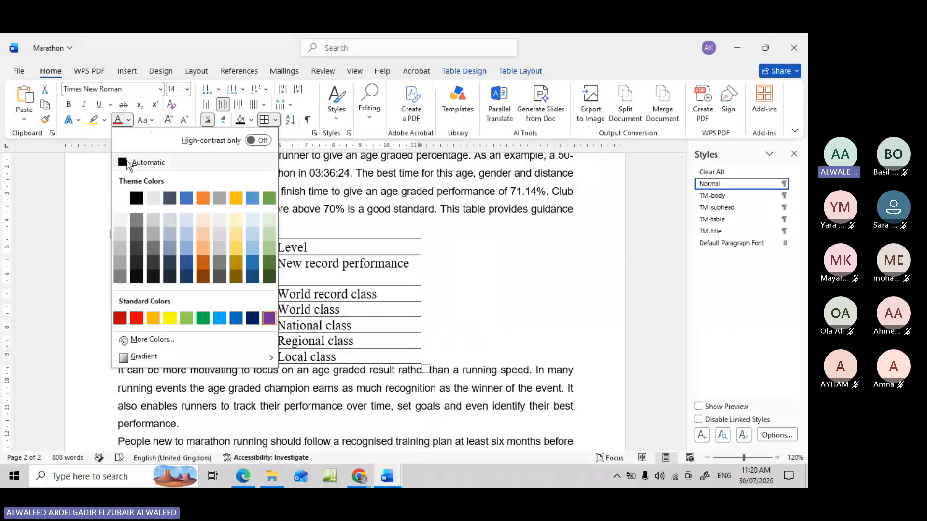
left_click(120, 197)
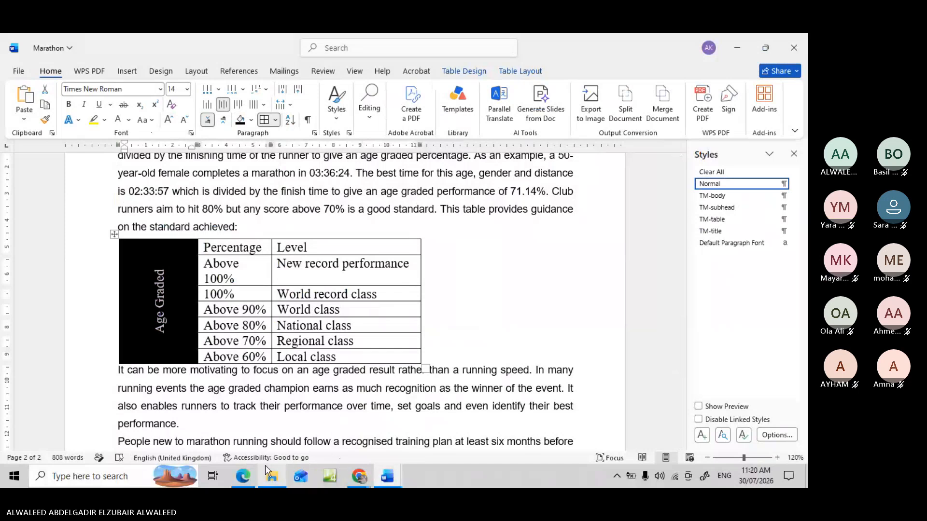
Switch to the exam paper PDF and highlight the task 7 instruction and its example table in yellow
left_click(243, 476)
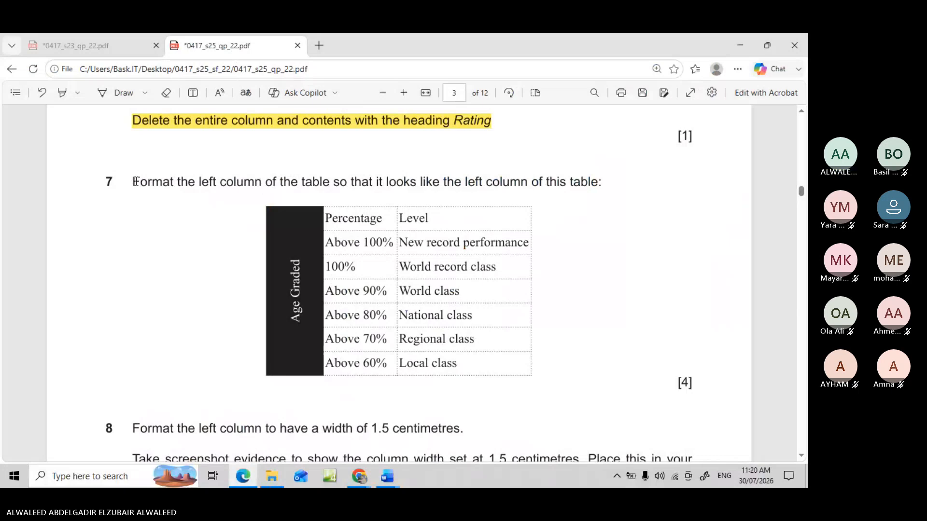
left_click_drag(135, 182, 456, 333)
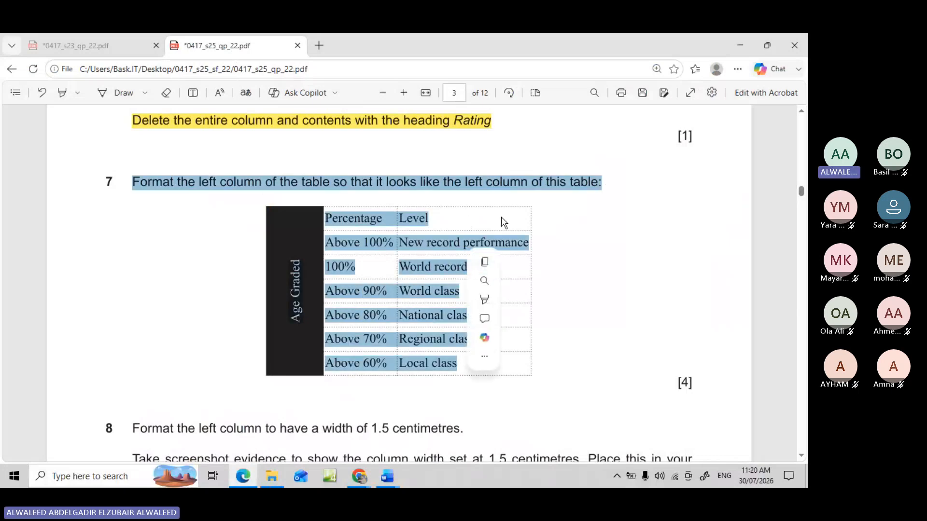
mouse_move(501, 307)
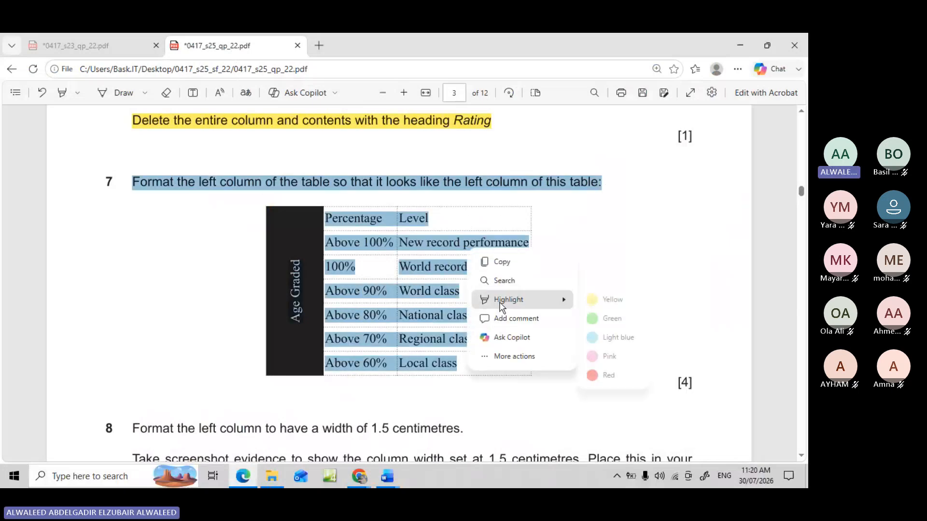
left_click(592, 300)
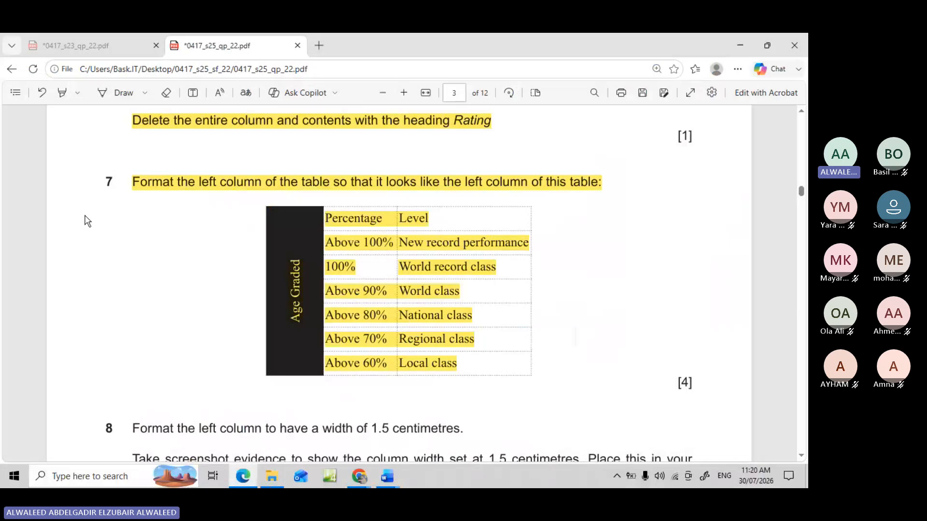
Highlight both task 8 instructions about the 1.5 centimetre column width in yellow
scroll(92, 210, "down", 5)
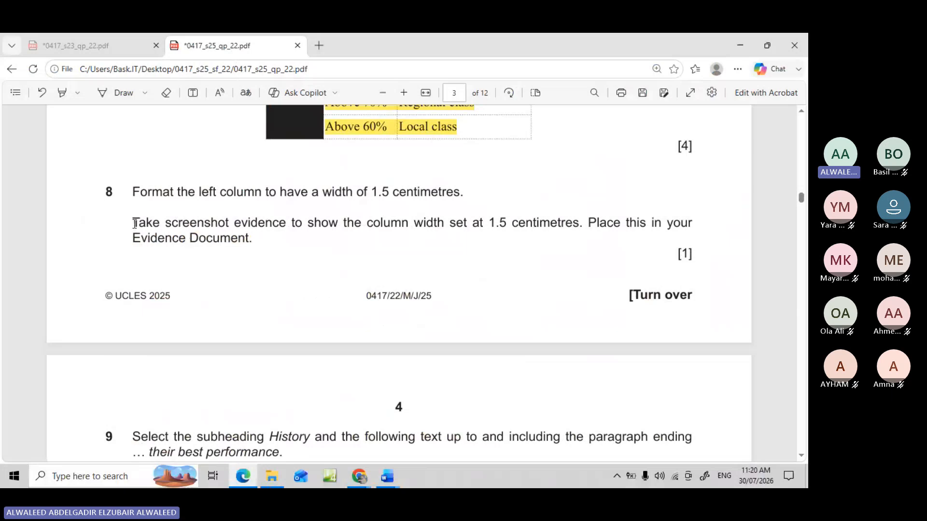
left_click_drag(135, 223, 245, 242)
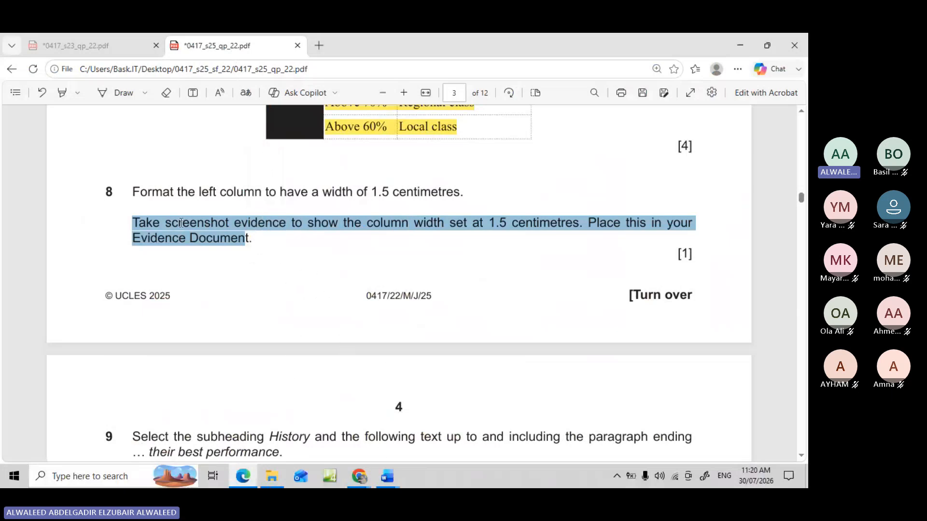
left_click_drag(133, 191, 250, 240)
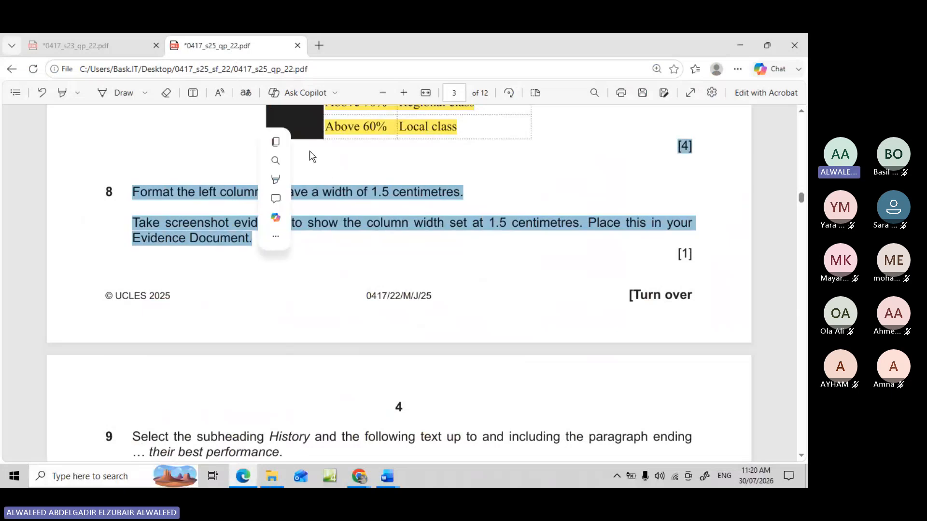
mouse_move(328, 182)
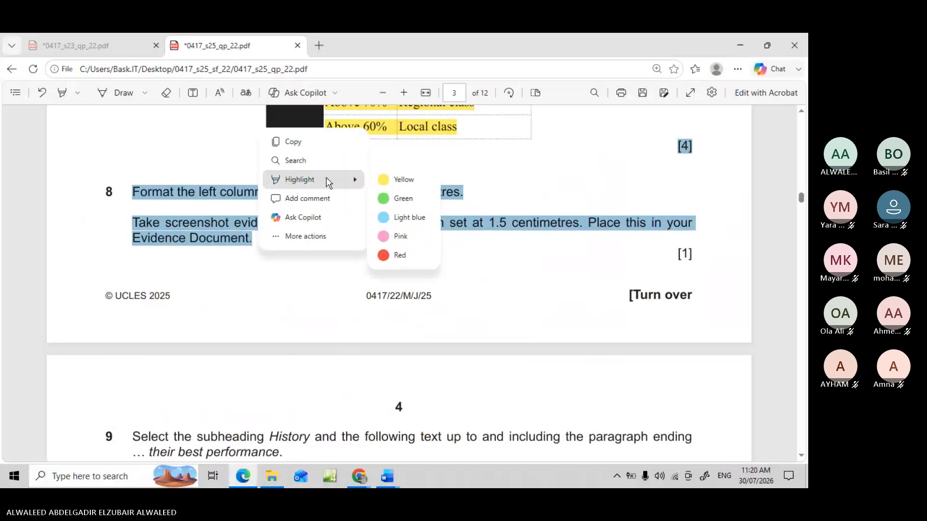
left_click(386, 183)
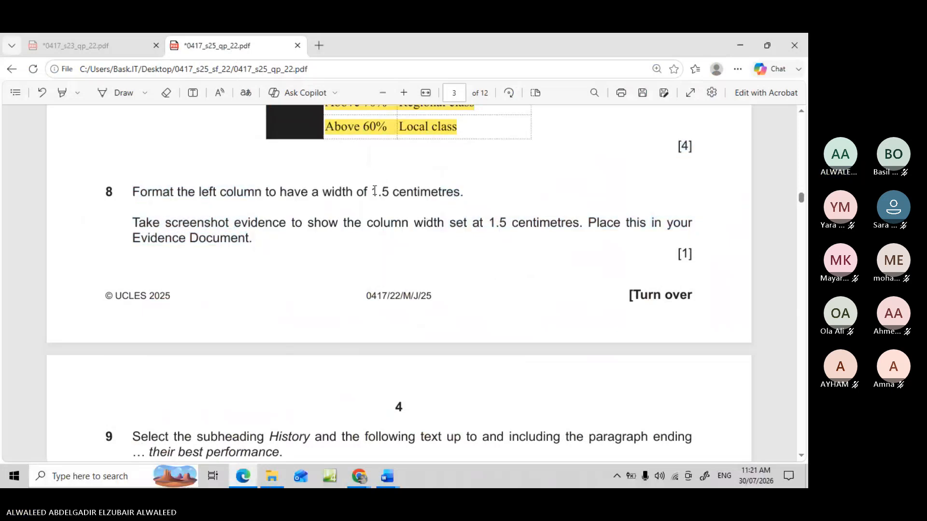
Return to the Marathon document and set the width of the table's black Age Graded column to 1.5 cm
left_click(389, 478)
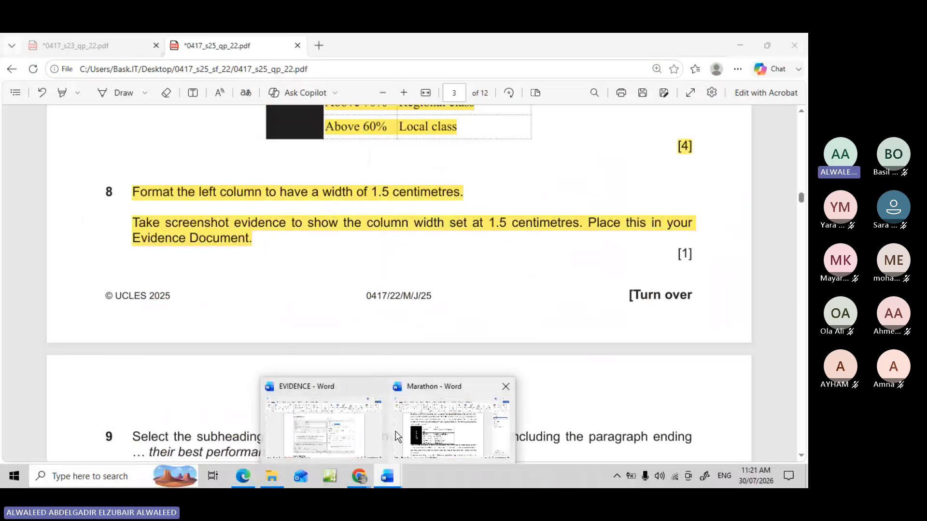
left_click(396, 431)
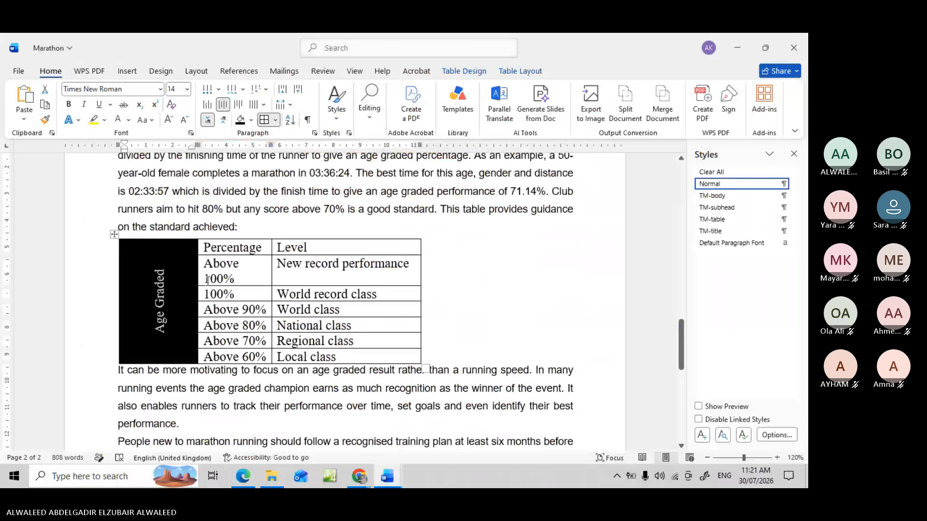
left_click(174, 257)
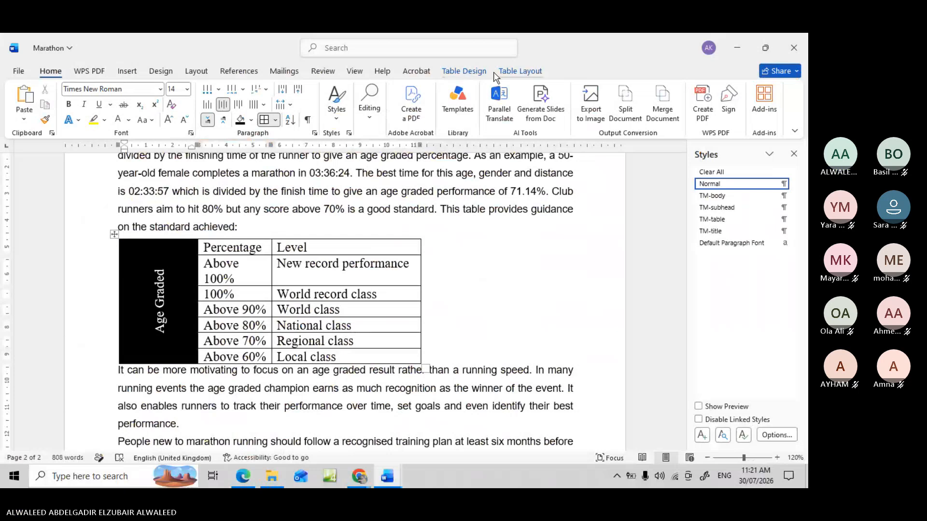
left_click(509, 72)
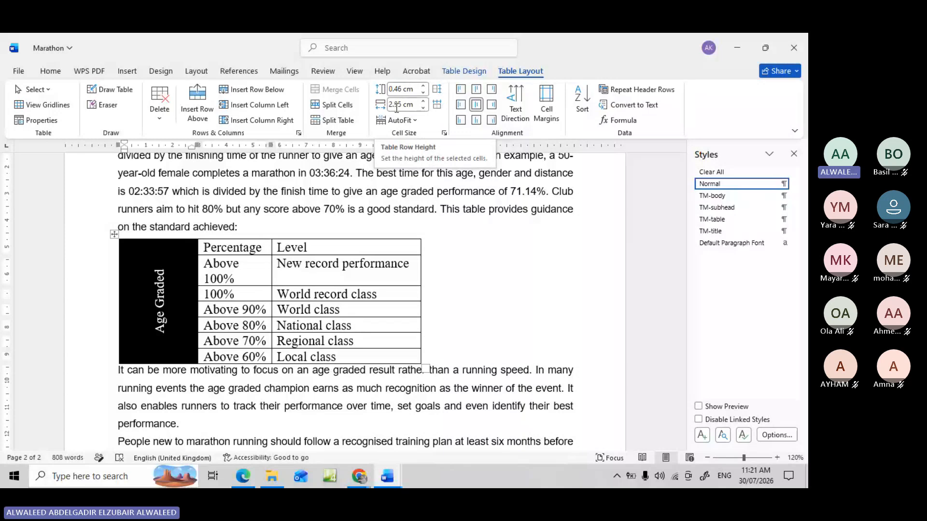
left_click(423, 108)
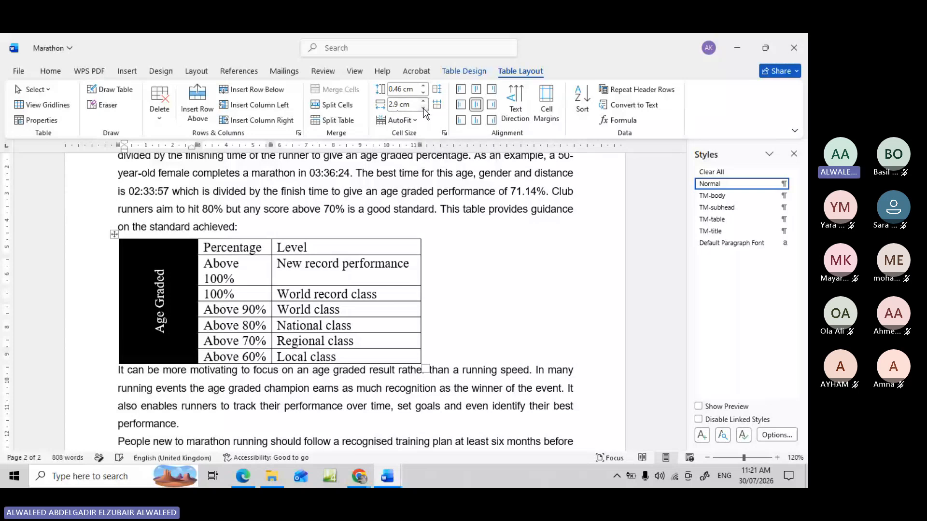
left_click(423, 109)
left_click(423, 109)
left_click(423, 109)
left_click(423, 109)
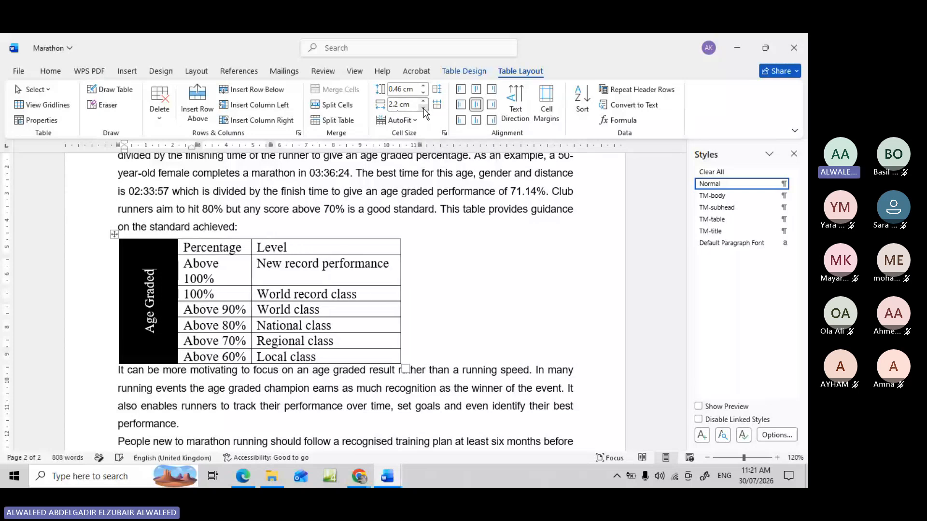
left_click(423, 109)
left_click(423, 109)
left_click(423, 109)
left_click(423, 109)
left_click(423, 109)
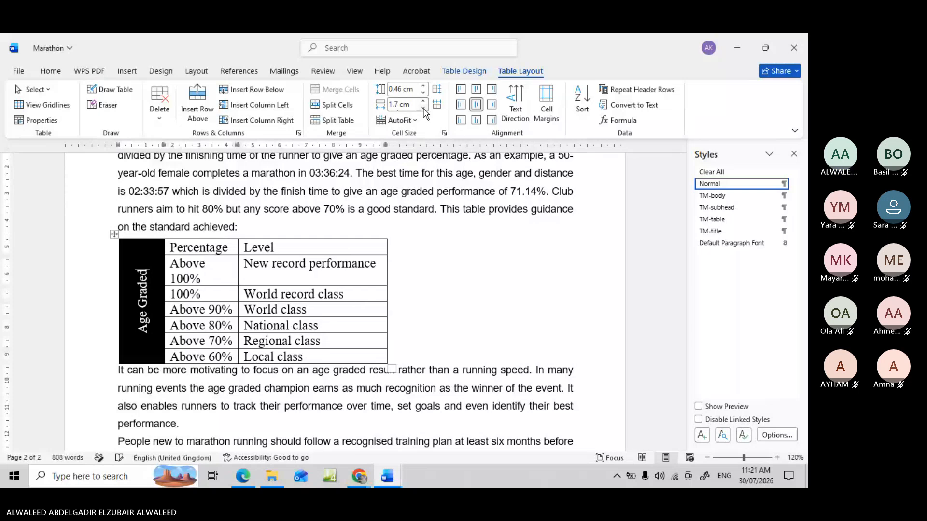
left_click(423, 109)
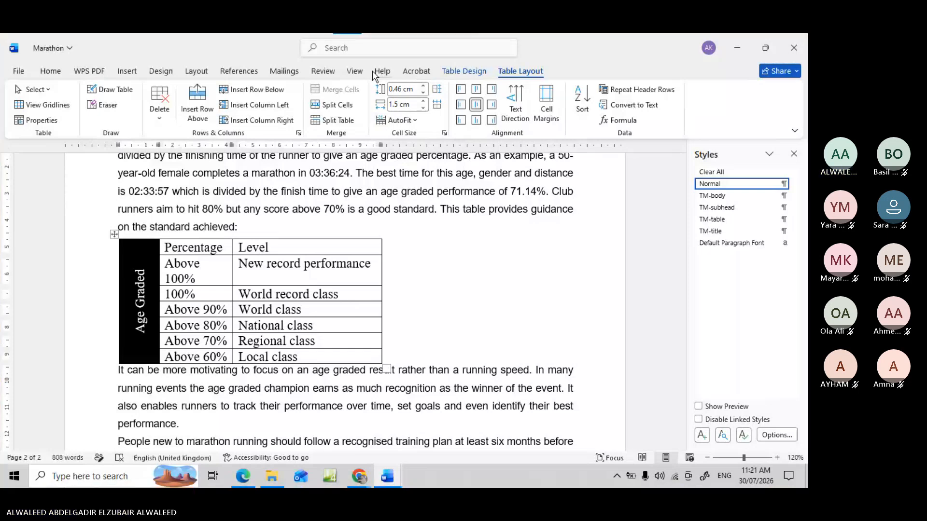
Capture a screenshot of the table's Cell Size settings and paste it under Step 8 evidence in the EVIDENCE document
key("super+shift+s")
left_click_drag(366, 77, 448, 138)
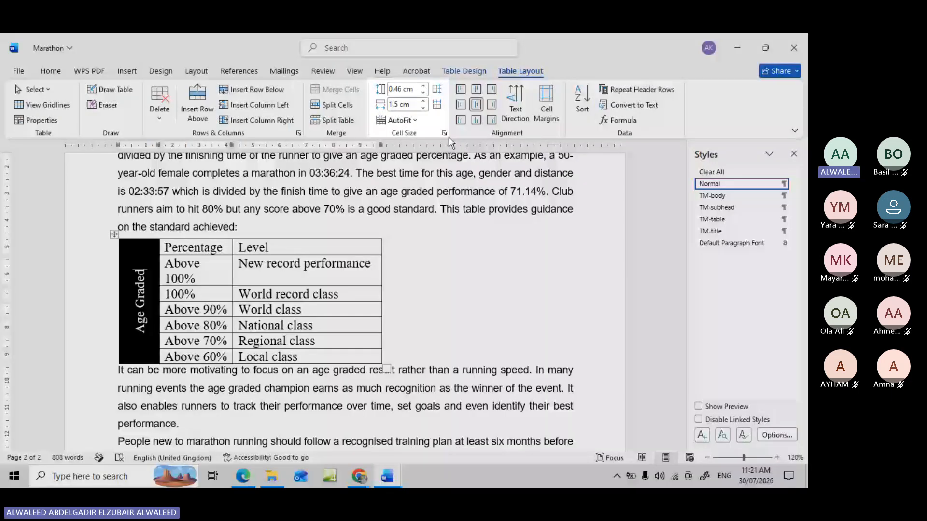
left_click(388, 477)
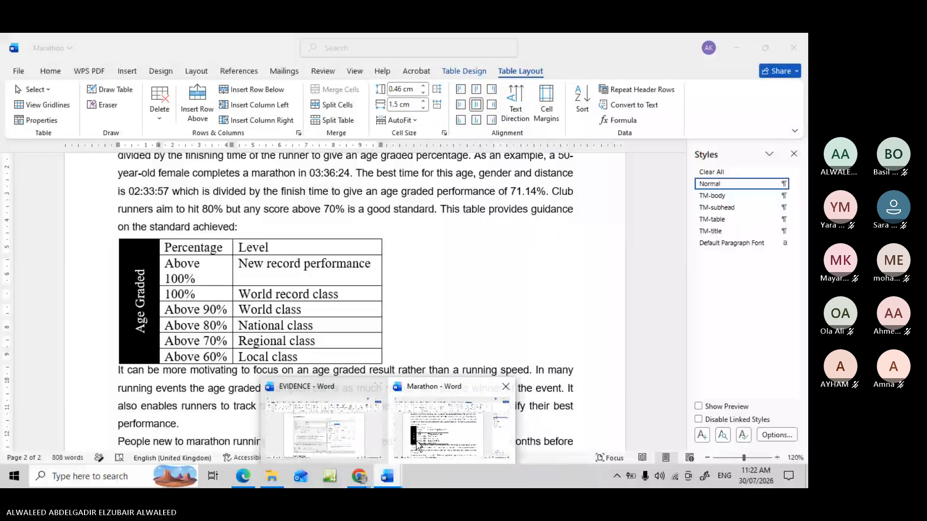
left_click(357, 433)
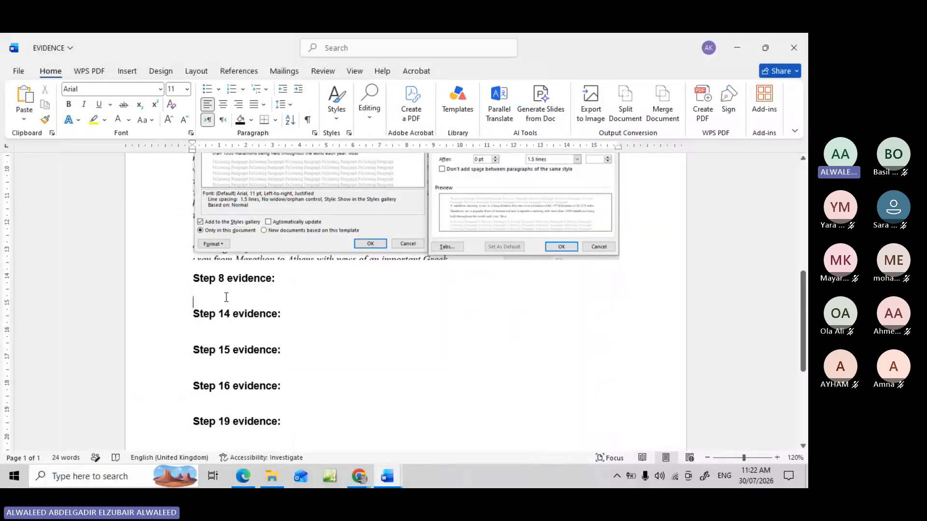
key("ctrl+v")
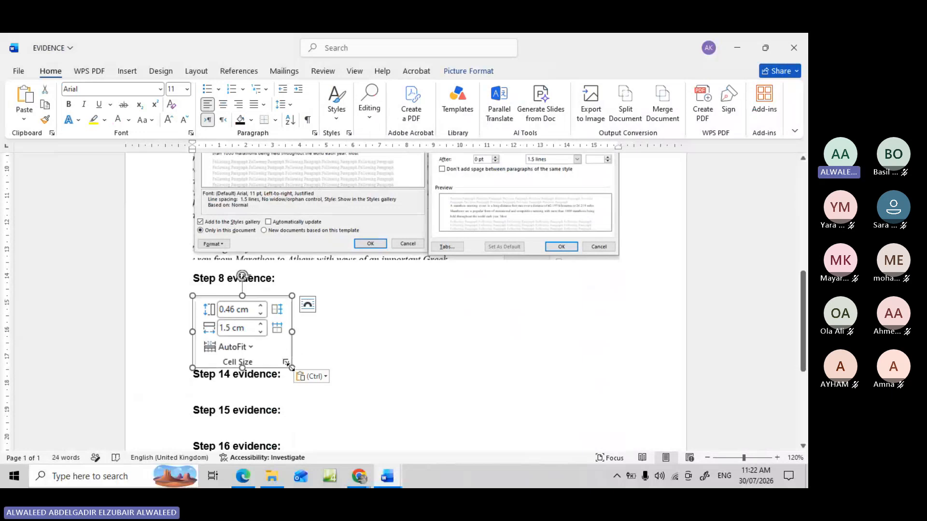
Enlarge the pasted Cell Size screenshot proportionally to about 6 cm wide
left_click_drag(291, 368, 360, 356)
scroll(385, 343, "down", 1)
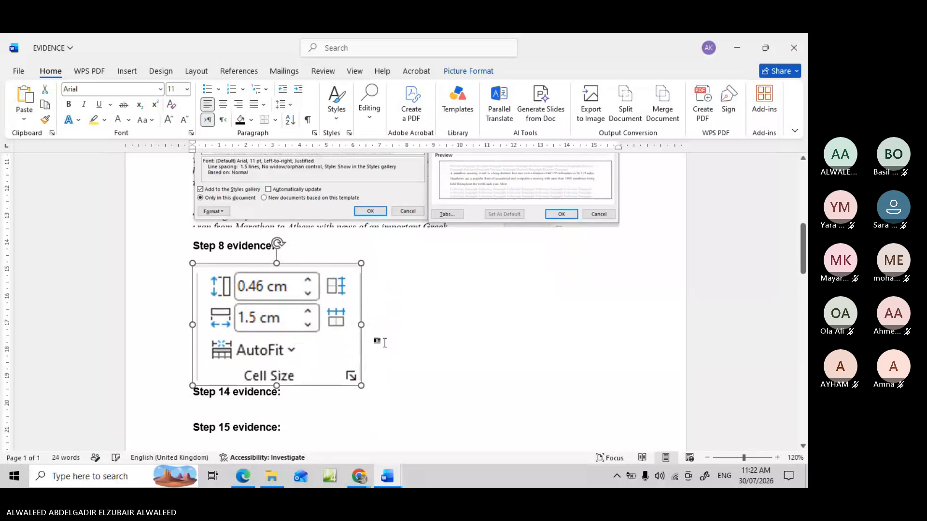
scroll(385, 343, "down", 1)
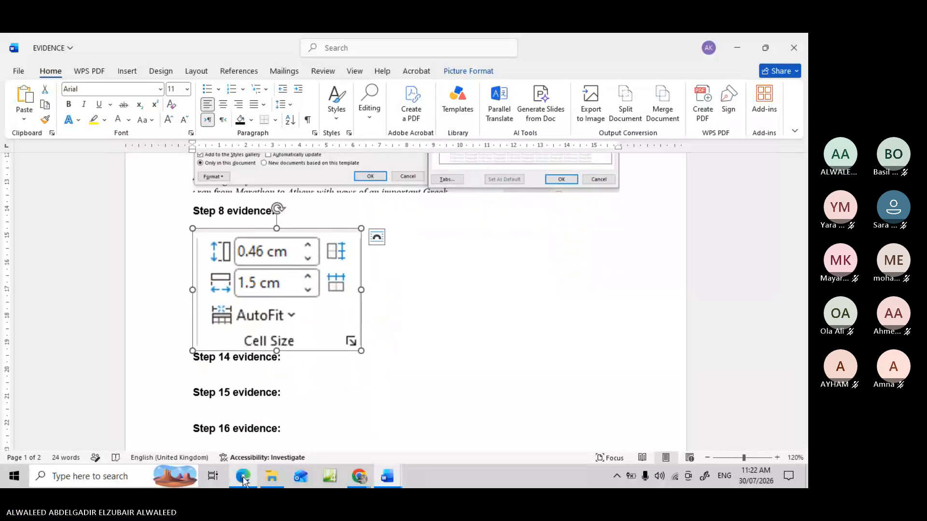
Copy the phrase "their best performance" from task 9 in the exam paper PDF and search for it in the Marathon document
mouse_move(244, 479)
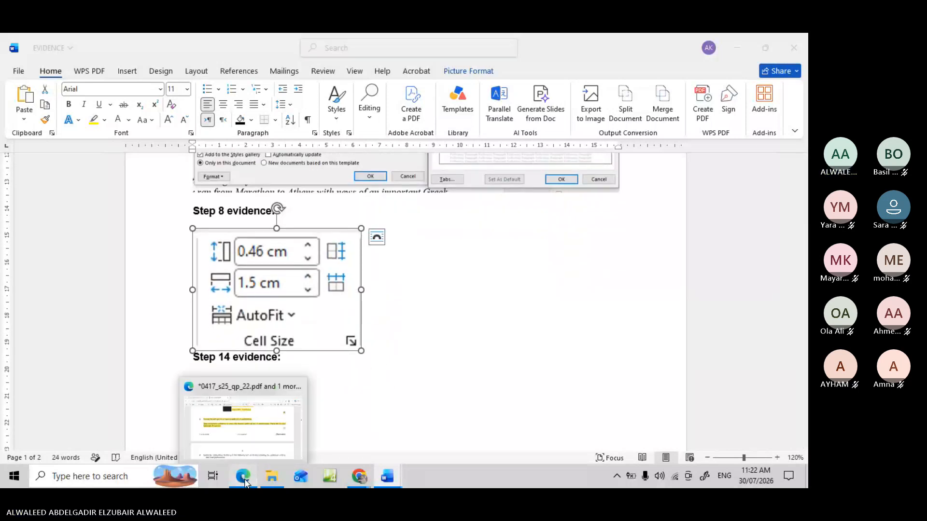
left_click(244, 478)
scroll(287, 317, "down", 3)
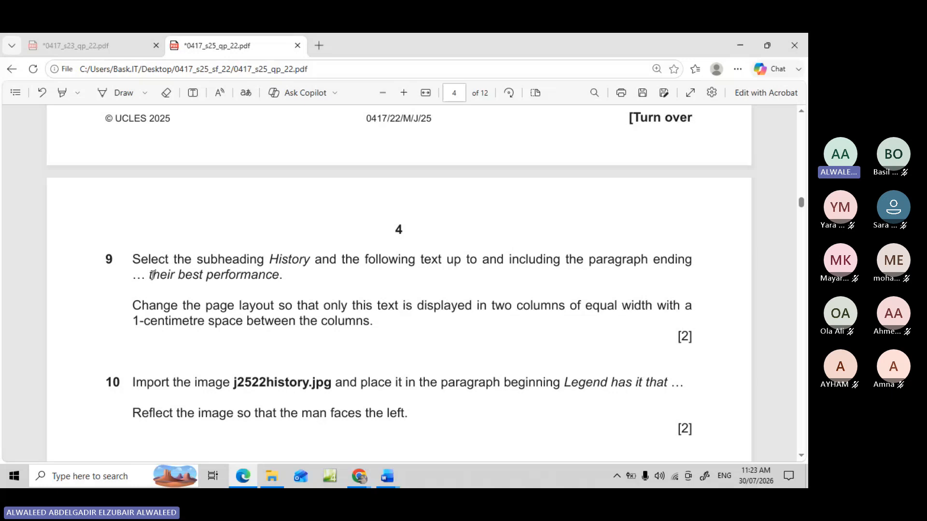
left_click_drag(151, 274, 279, 276)
key("ctrl+c")
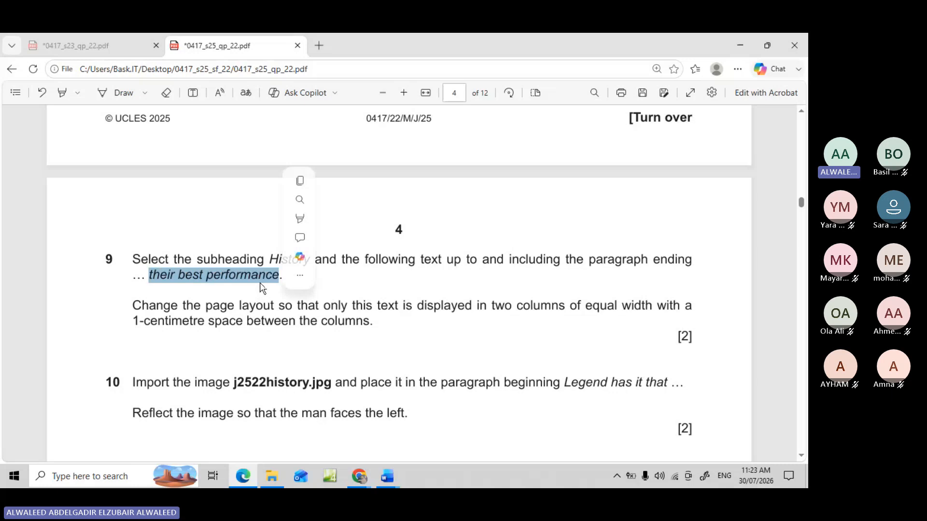
left_click(386, 476)
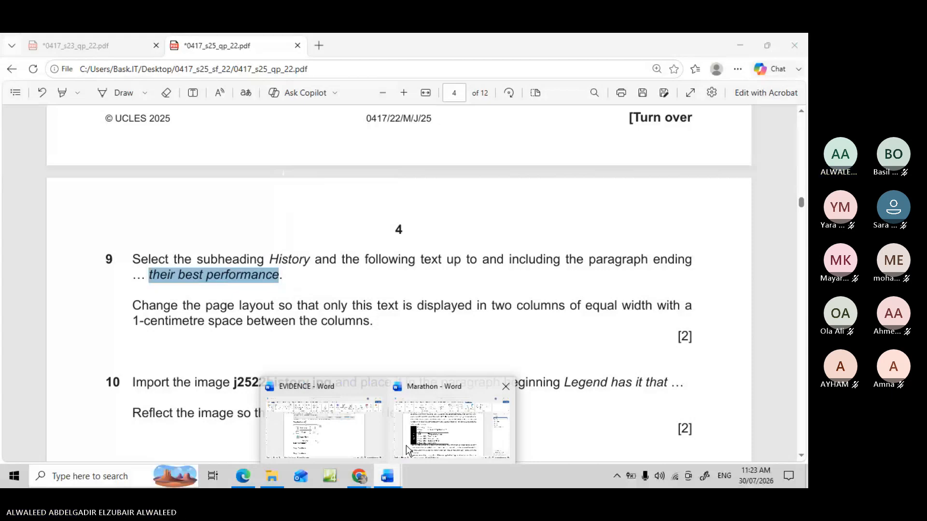
left_click(406, 445)
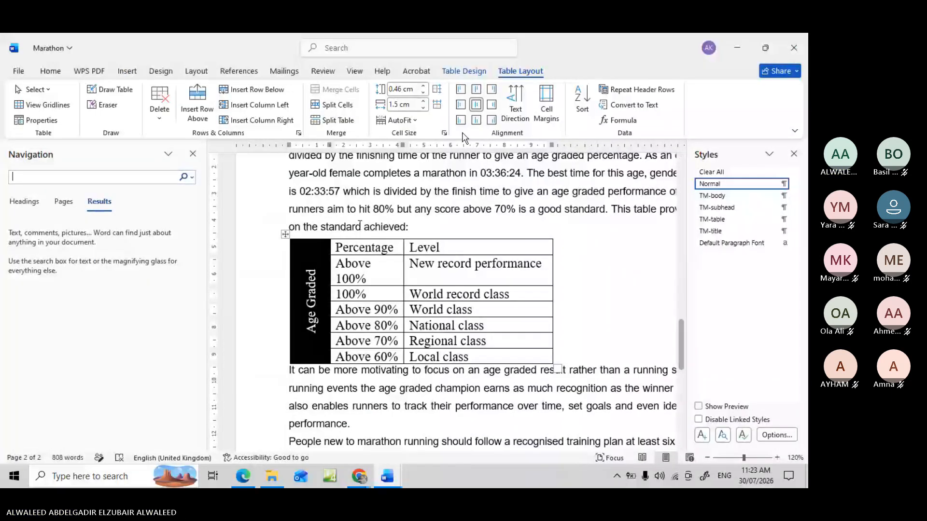
key("ctrl+v")
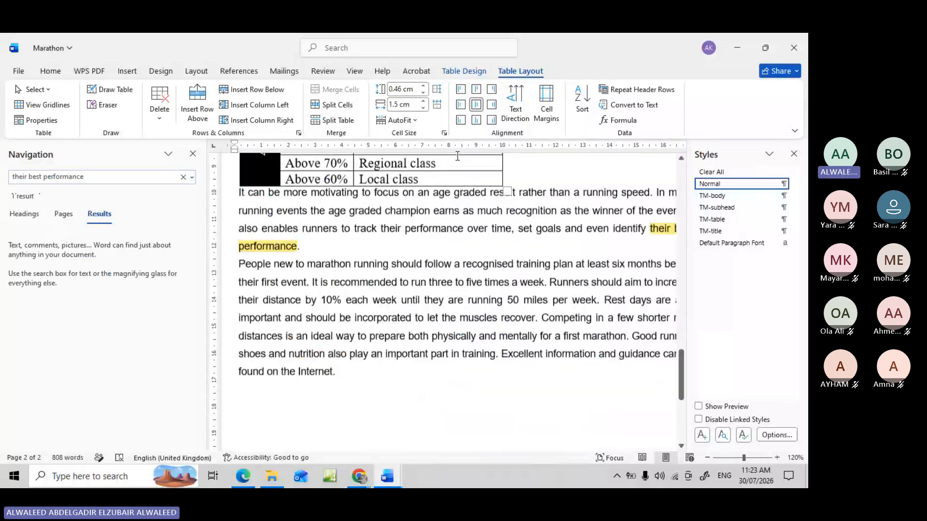
Close the search results and select everything from the History subheading through the paragraph ending "their best performance"
left_click(308, 236)
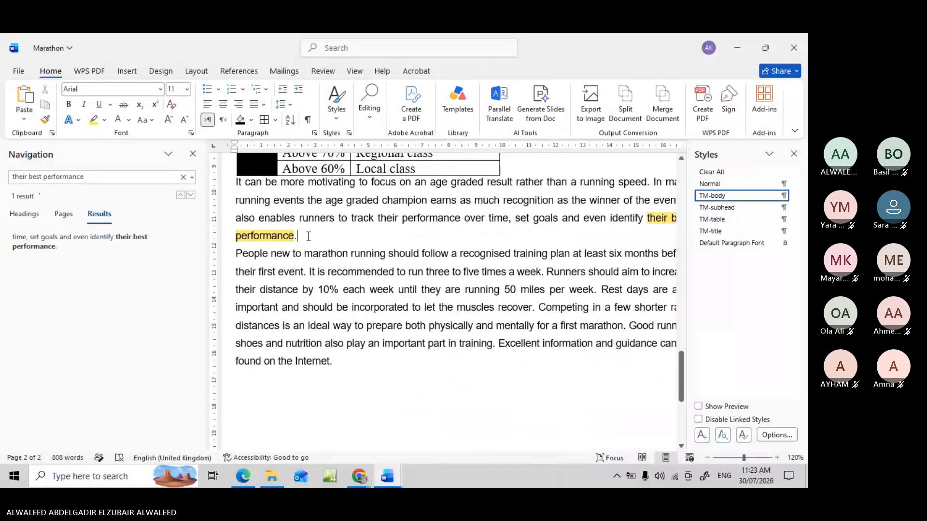
left_click(193, 155)
left_click(193, 154)
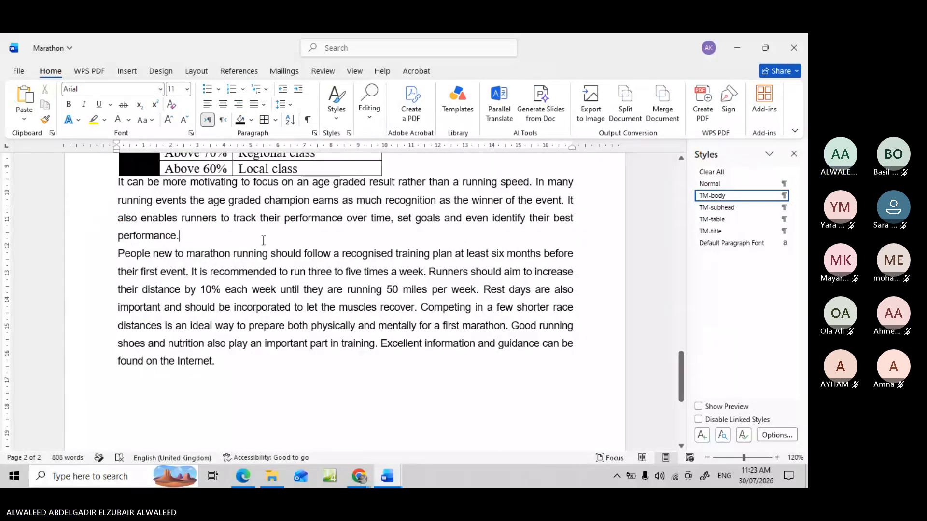
scroll(264, 240, "up", 3)
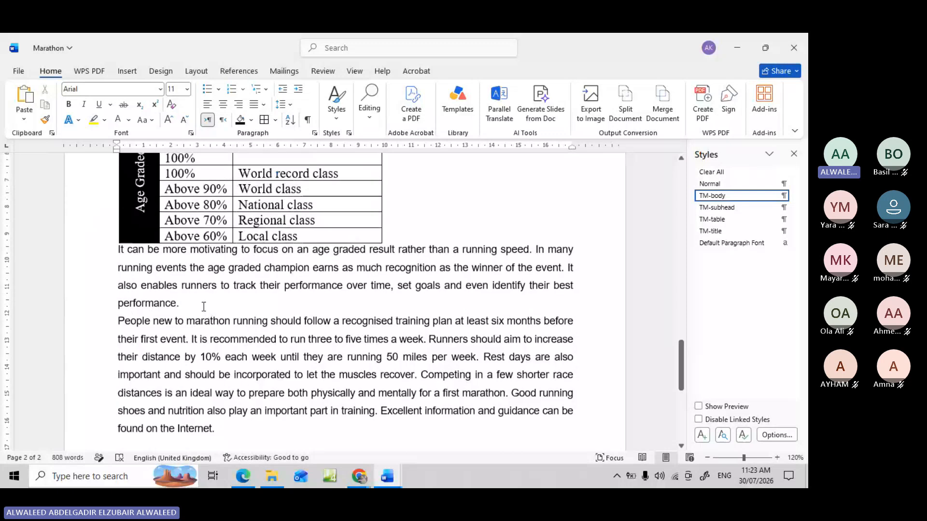
left_click_drag(197, 308, 338, 199)
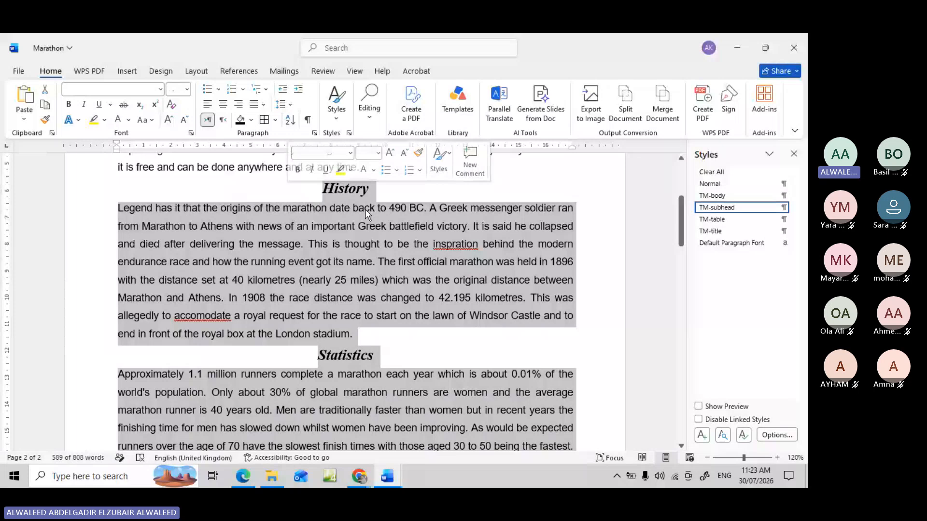
scroll(362, 222, "down", 4)
scroll(360, 239, "down", 7)
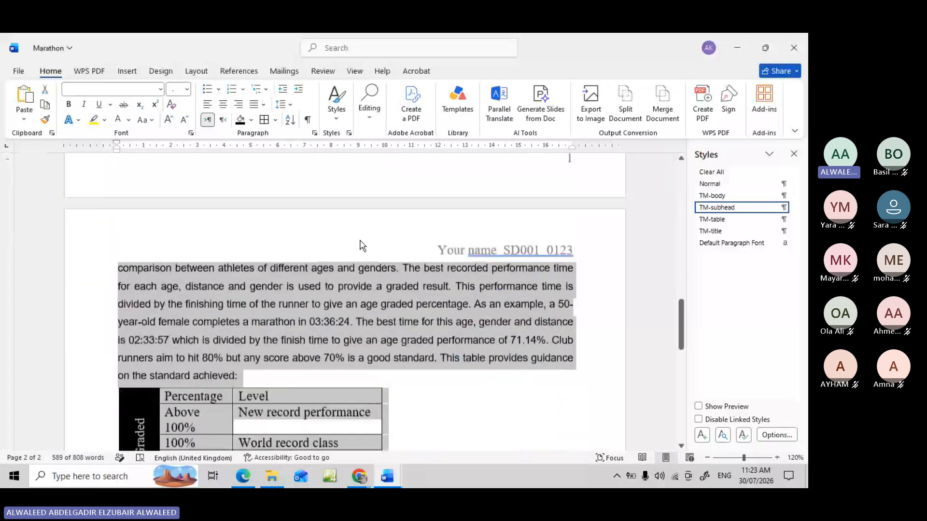
scroll(362, 245, "down", 3)
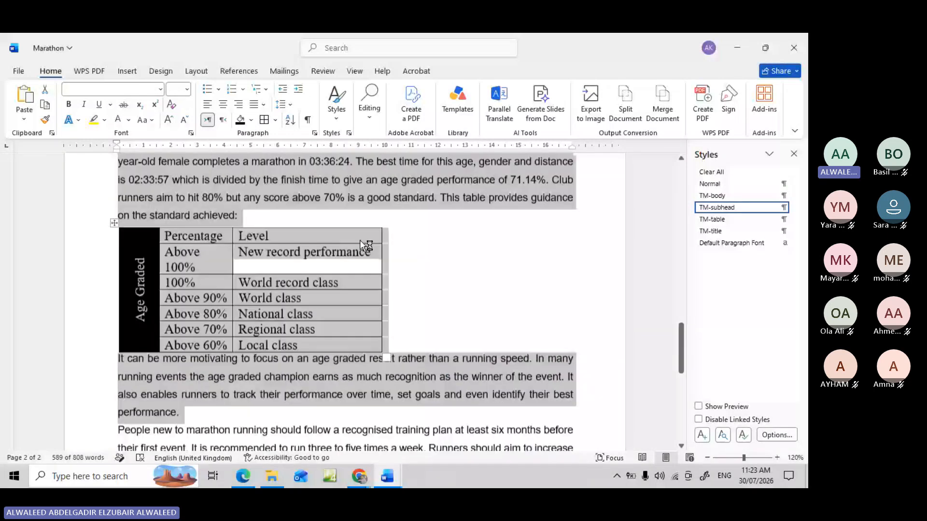
Check task 9 in the exam paper PDF and choose the two-column preset with equal widths for the selected text in the Marathon document
scroll(360, 239, "down", 2)
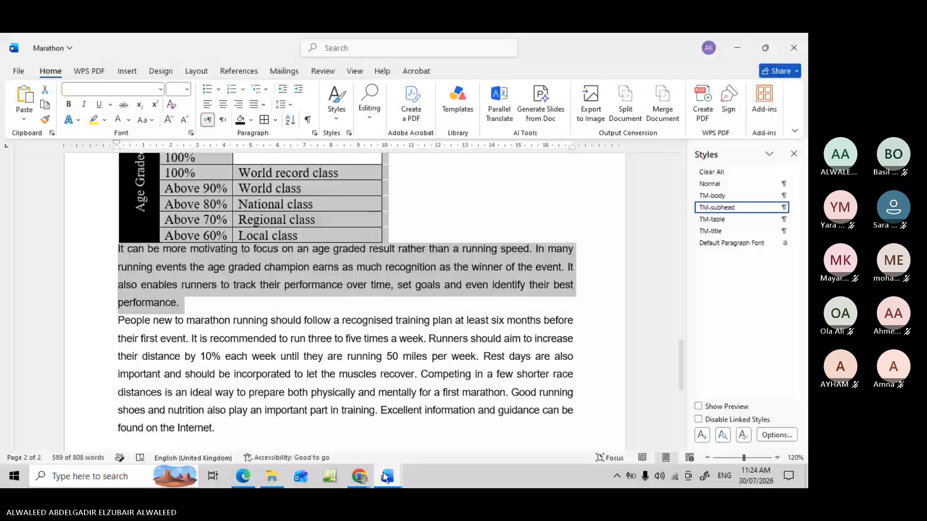
left_click(242, 482)
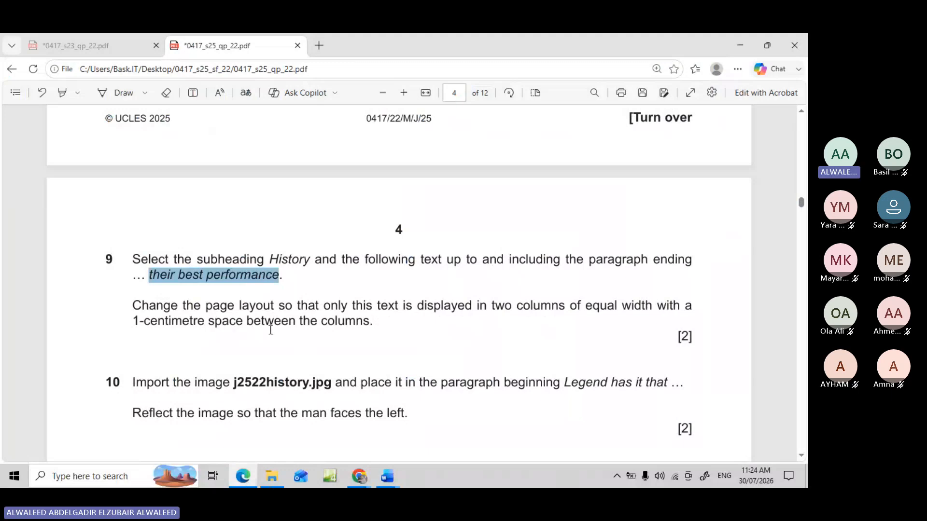
left_click(396, 481)
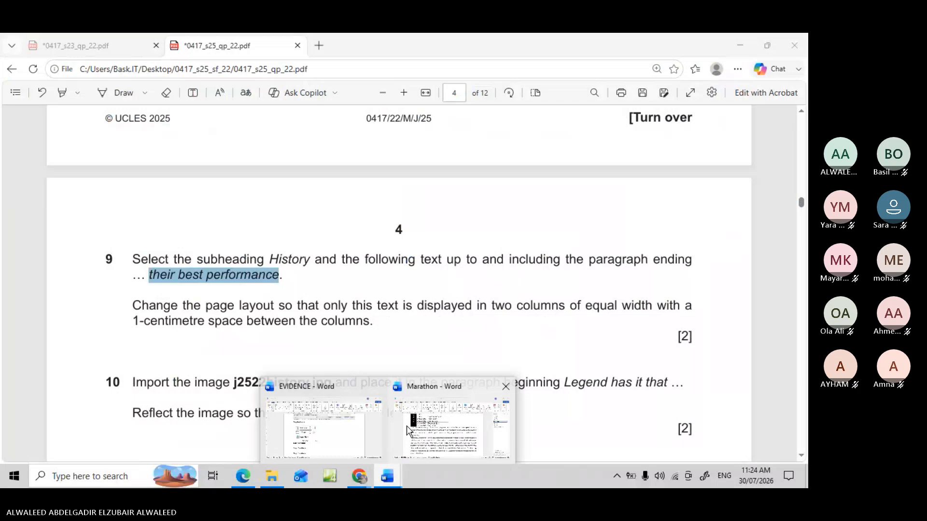
left_click(407, 431)
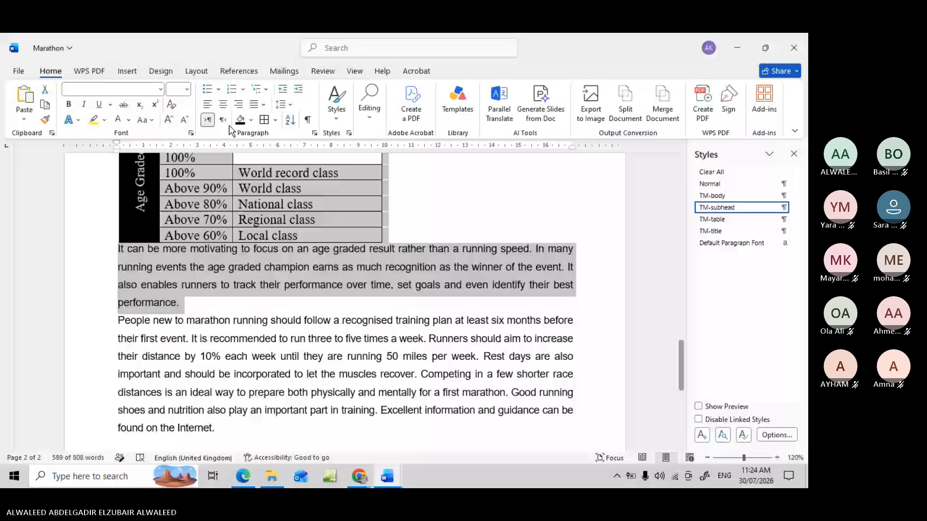
left_click(197, 71)
left_click(124, 116)
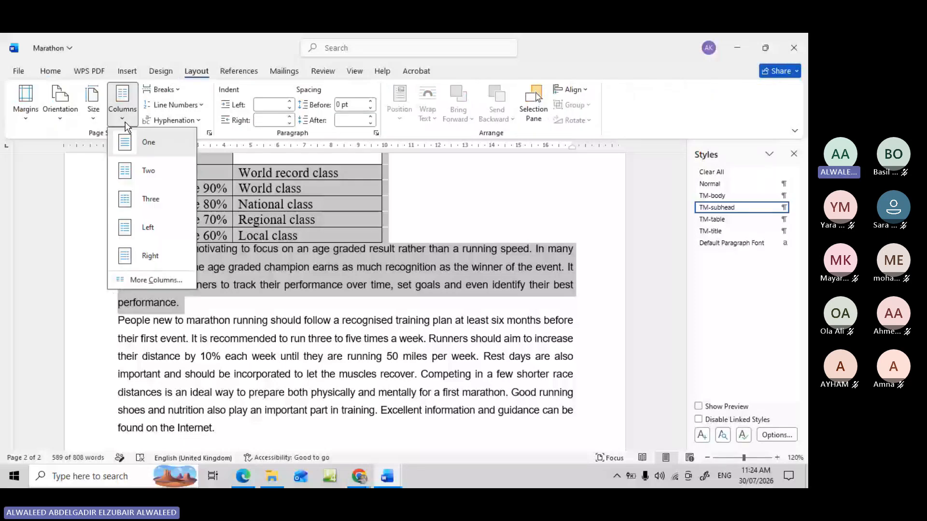
left_click(155, 276)
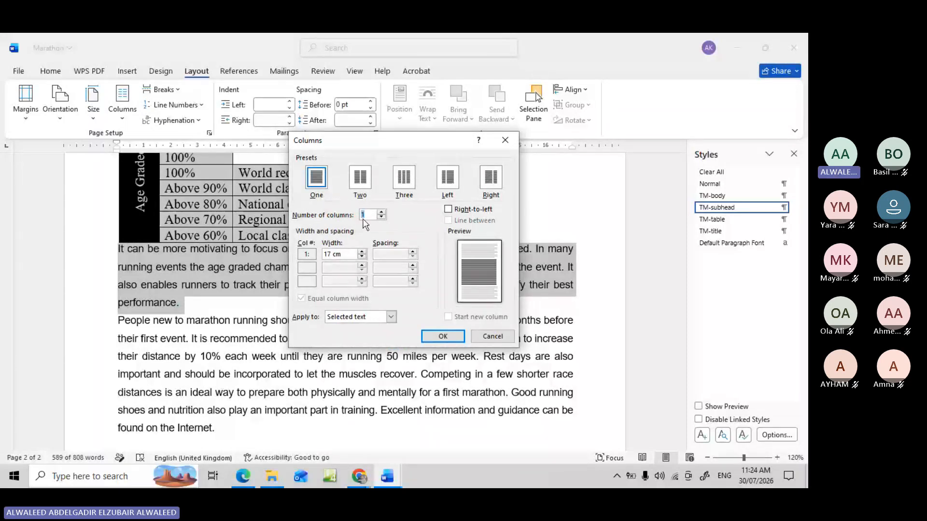
left_click(359, 185)
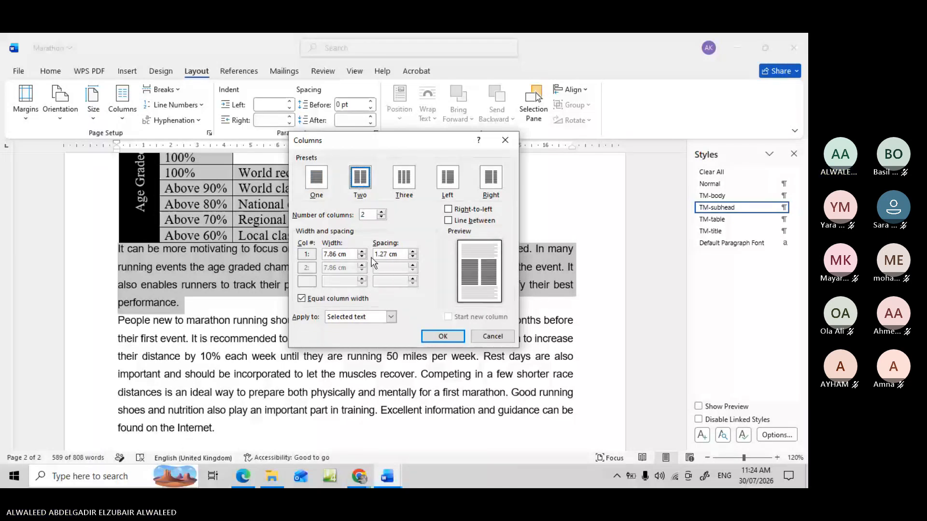
Set the spacing between the columns to 1 cm, apply the layout, and review the two-column text back to the History subheading
left_click(389, 254)
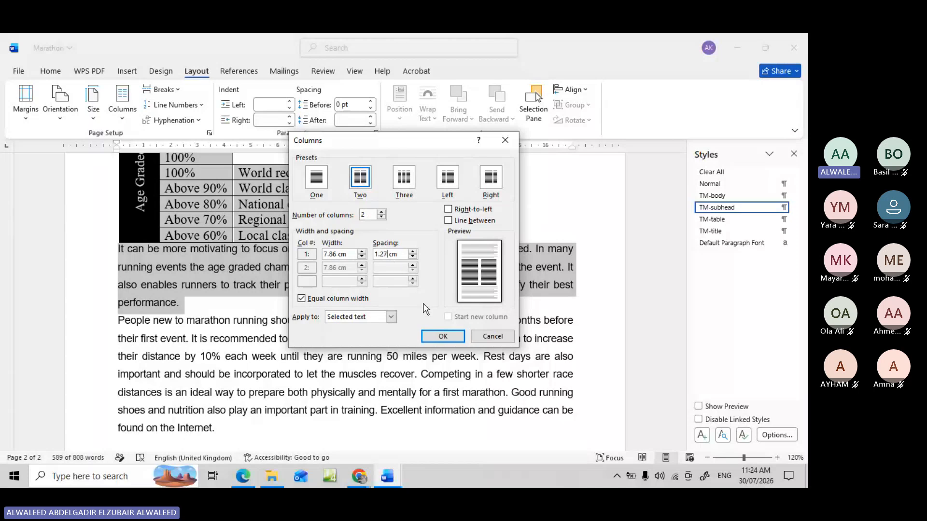
key("BackSpace")
key("BackSpace")
key("BackSpace")
left_click(442, 336)
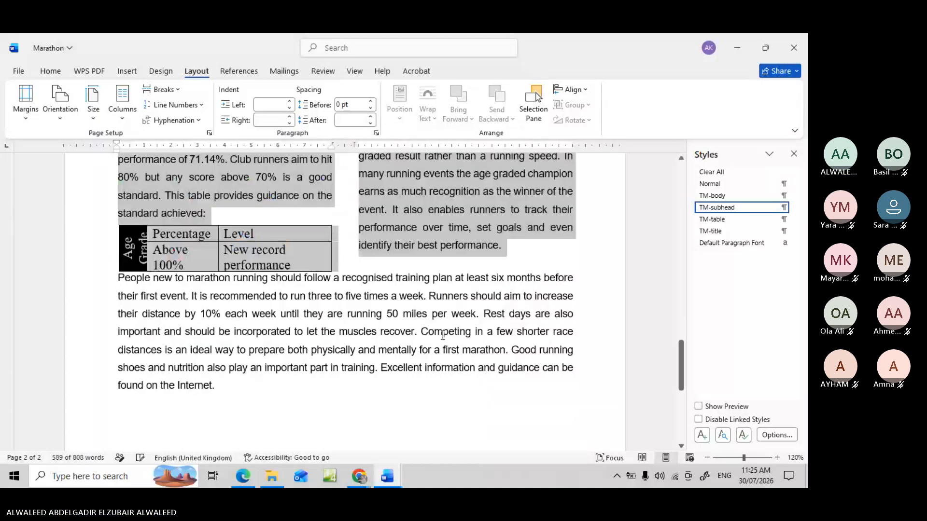
scroll(437, 274, "up", 2)
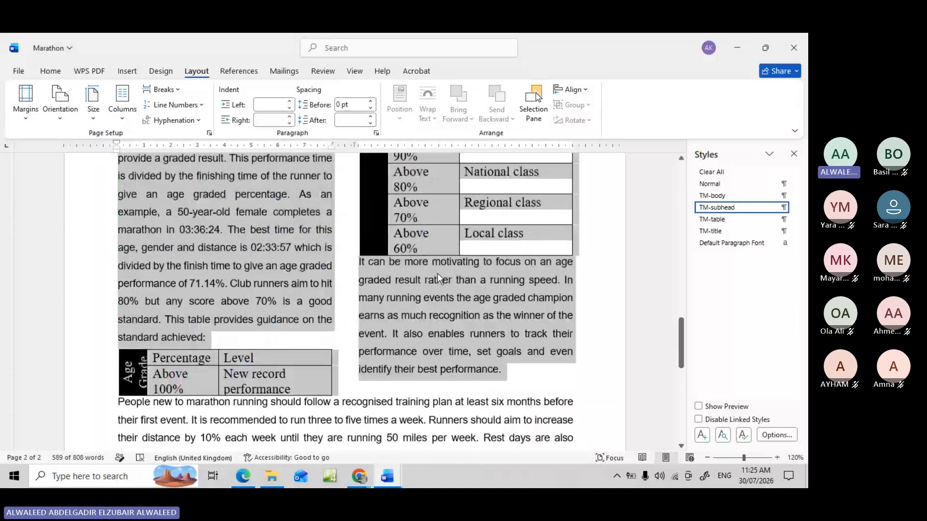
scroll(437, 273, "up", 5)
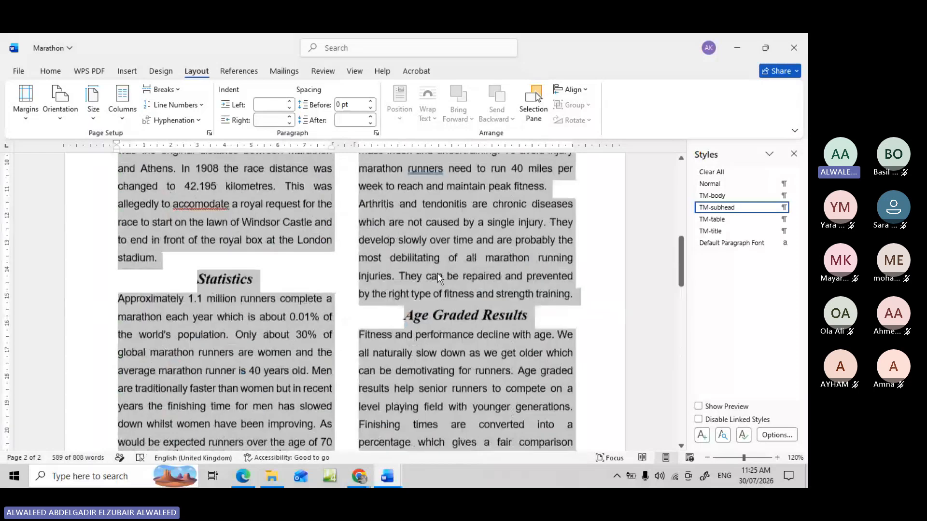
scroll(437, 273, "up", 5)
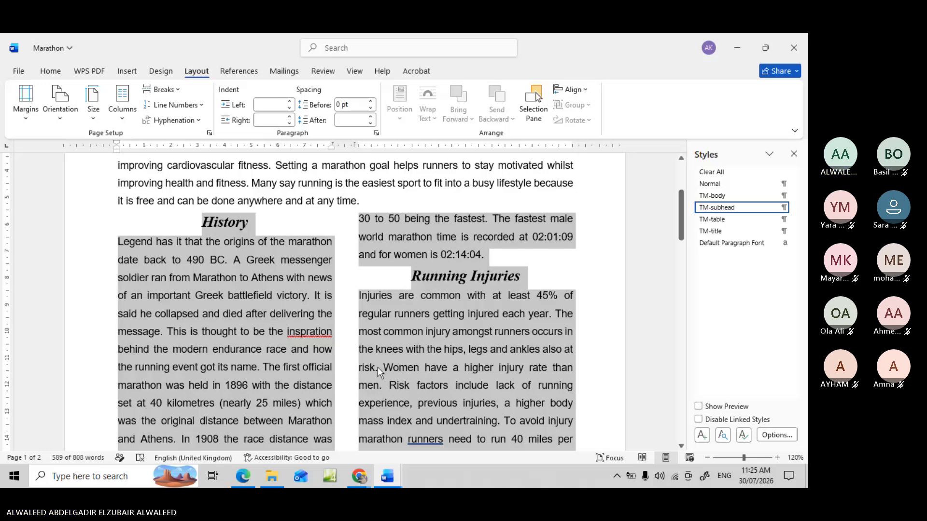
Copy the phrase "Legend has it that" from task 10 in the exam paper PDF and search for it in the Marathon document
left_click(244, 478)
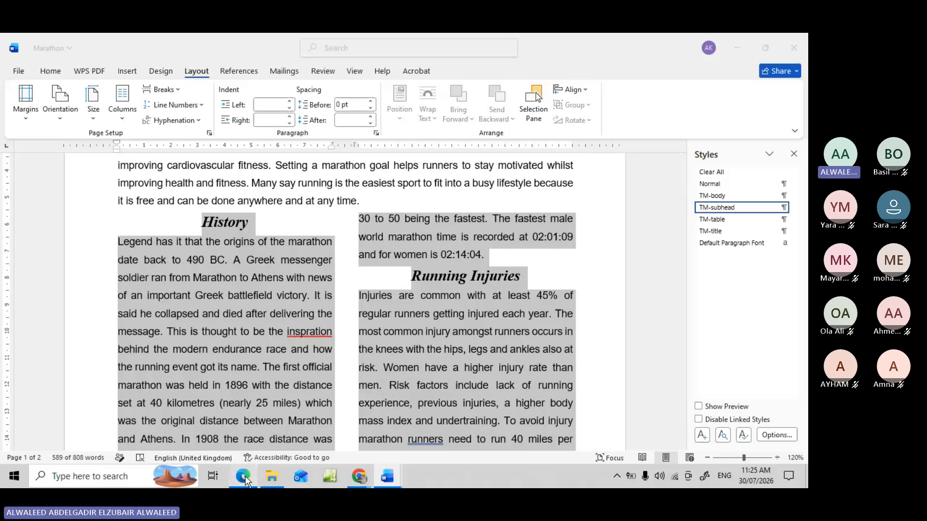
scroll(206, 259, "down", 3)
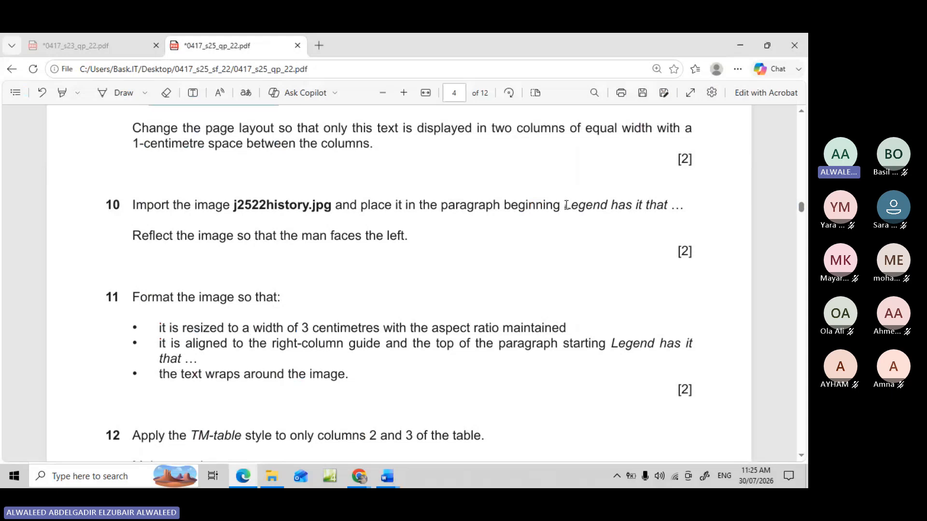
left_click_drag(566, 205, 669, 205)
key("ctrl+c")
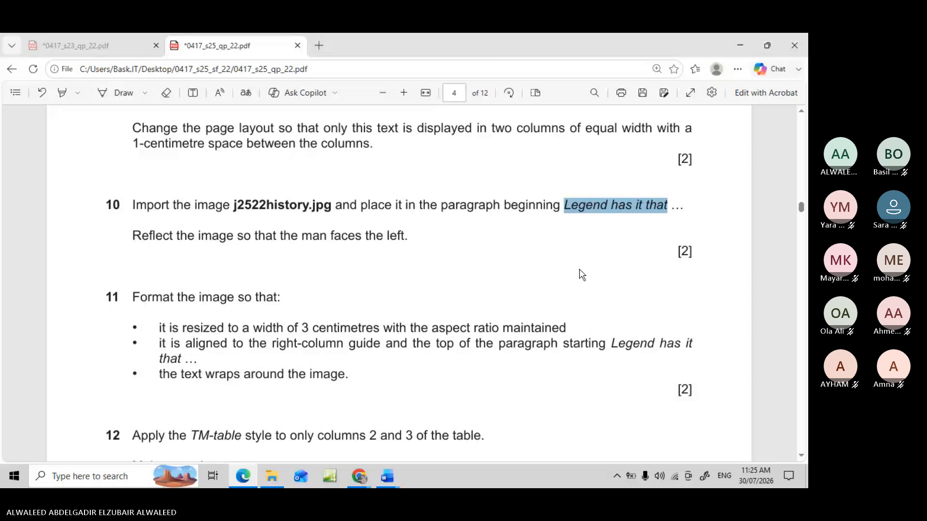
mouse_move(389, 478)
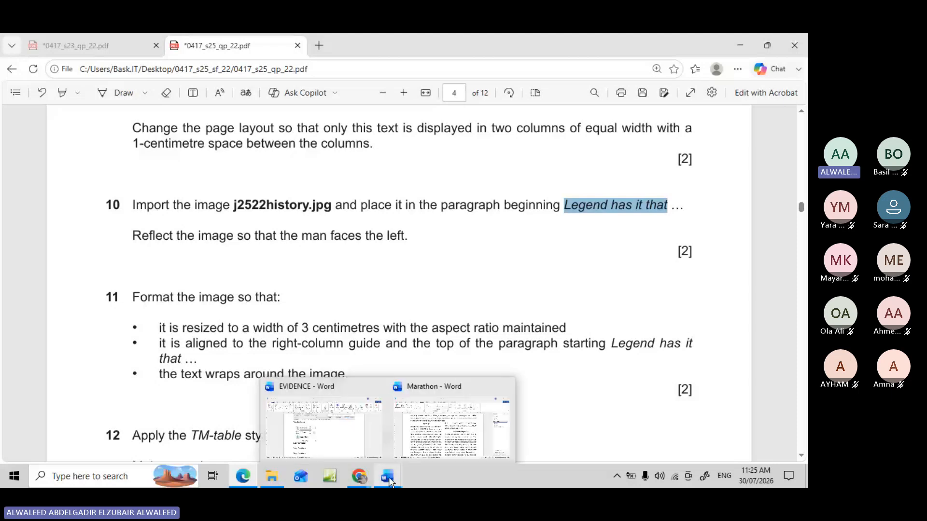
left_click(425, 447)
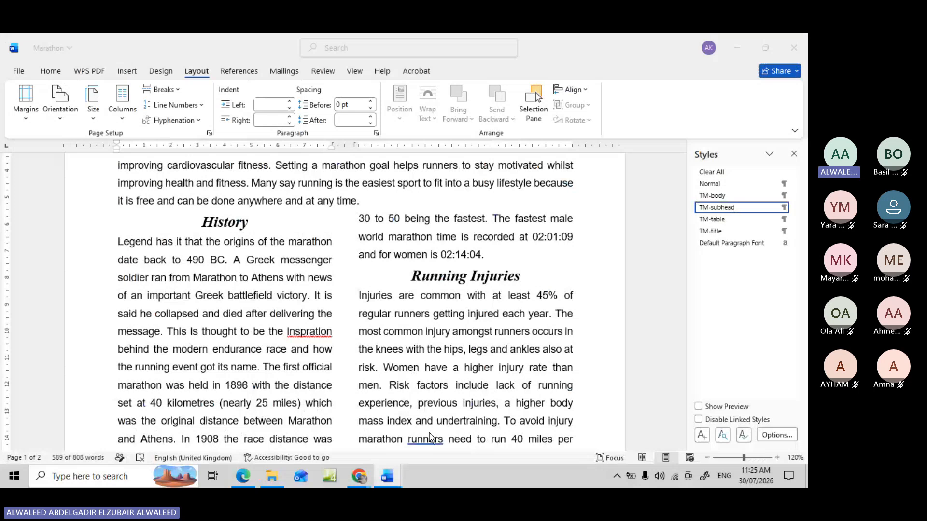
key("ctrl+f")
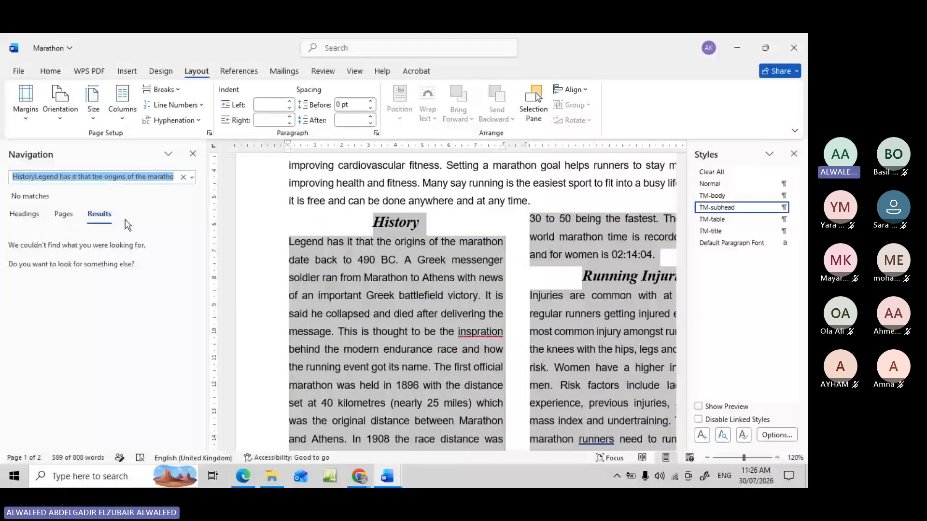
key("ctrl+v")
Place the insertion point in the paragraph beginning "Legend has it that" and close the search results
left_click(416, 198)
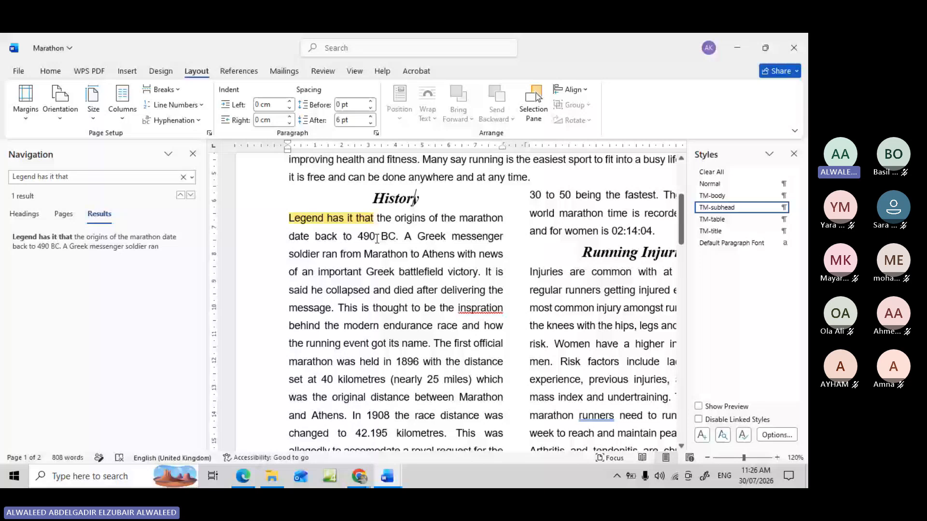
left_click(377, 238)
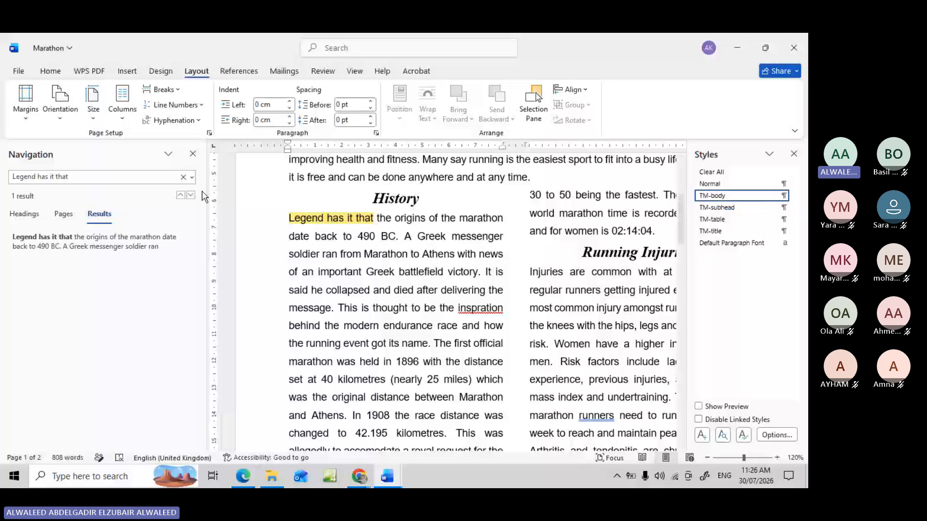
left_click(193, 154)
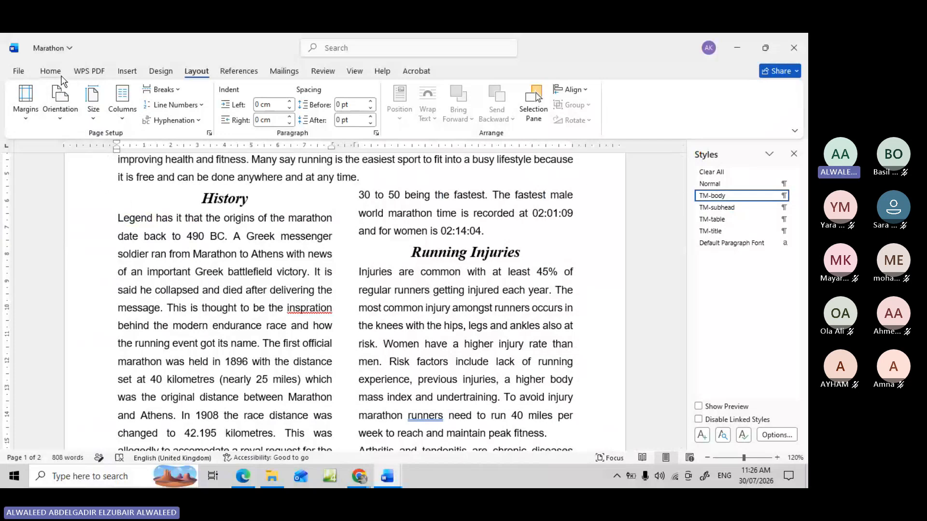
Recheck task 10 in the PDF and insert the image j2522history from the source files folder inside 0417_s25_sf_22 on the Desktop
left_click(126, 73)
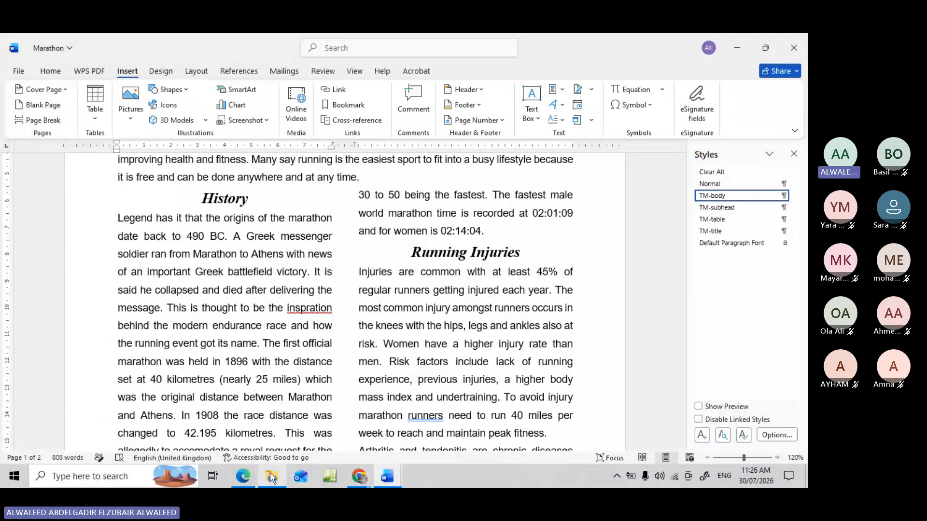
left_click(243, 477)
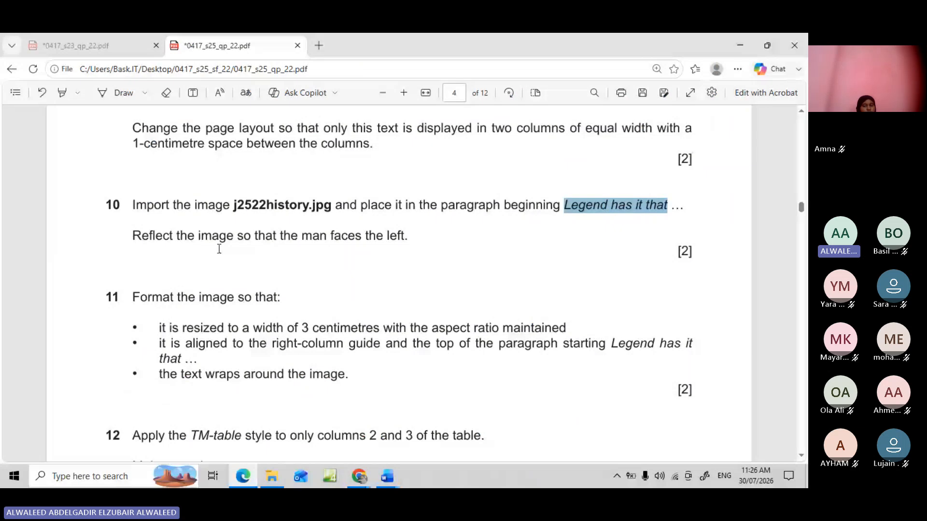
left_click(397, 482)
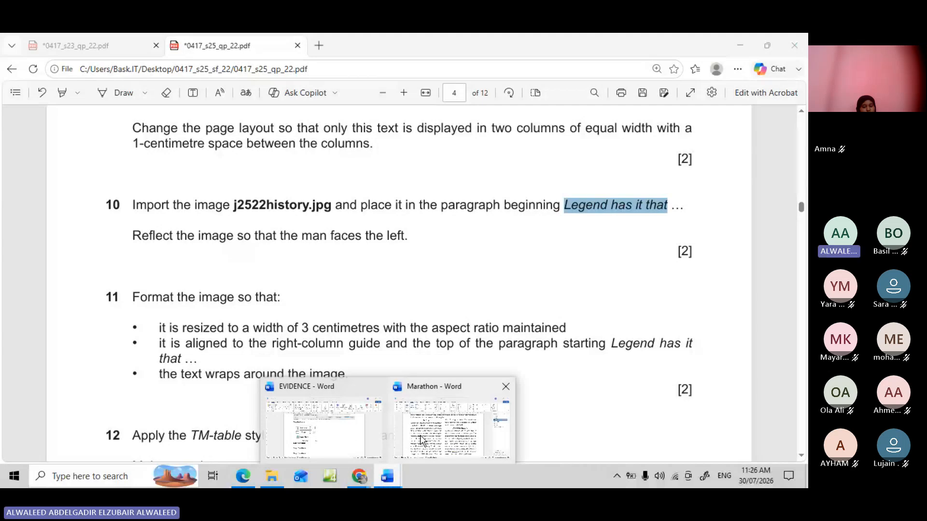
left_click(420, 440)
left_click(131, 117)
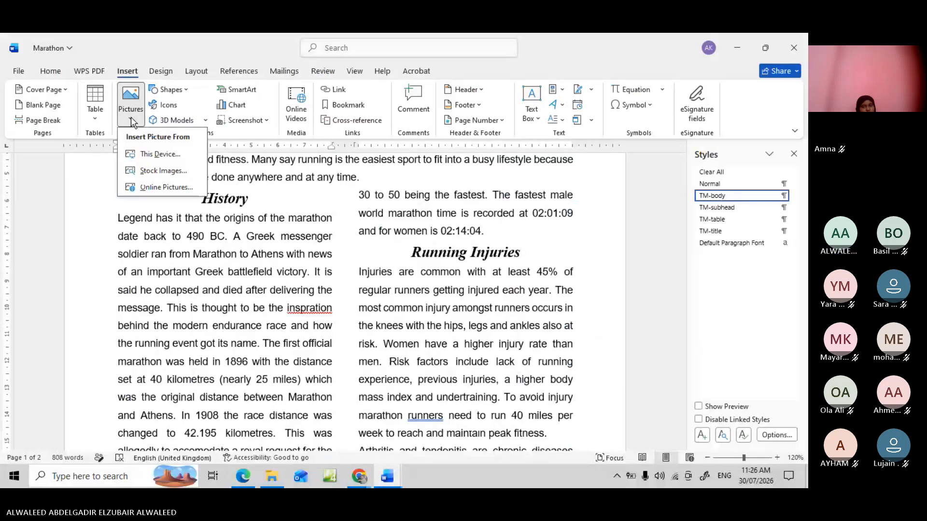
left_click(154, 156)
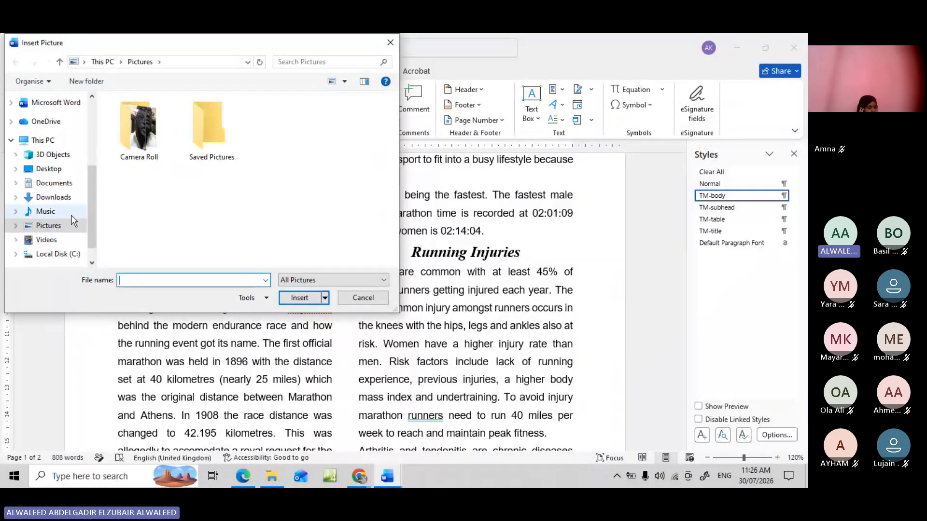
left_click(81, 170)
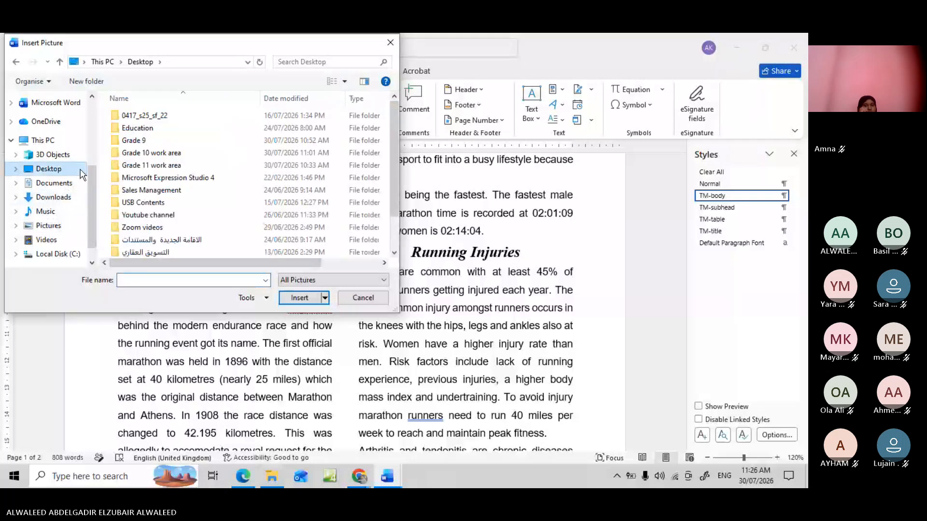
left_click(158, 116)
double_click(158, 116)
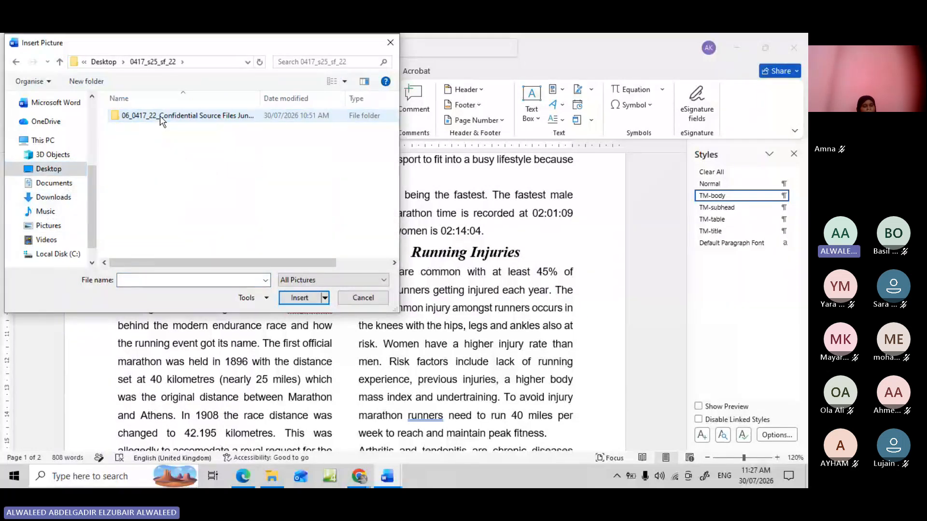
double_click(160, 115)
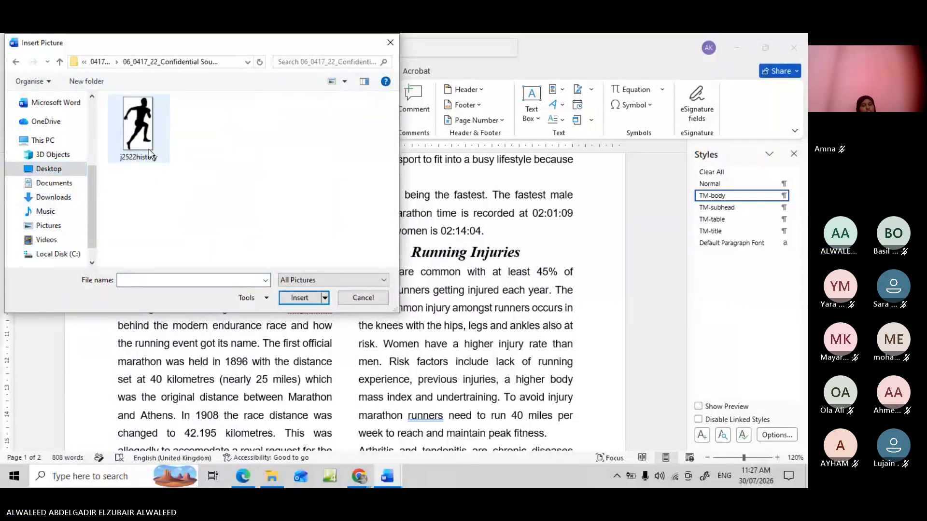
left_click(144, 141)
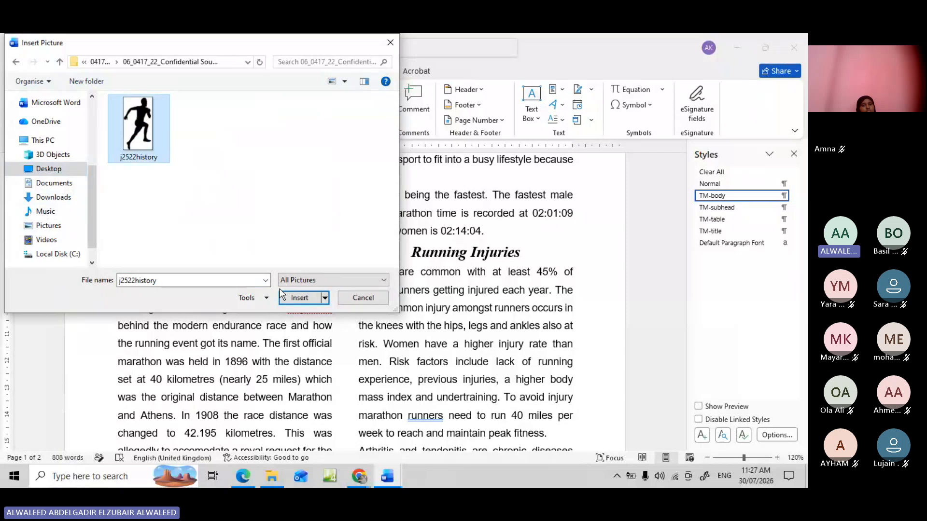
left_click(293, 298)
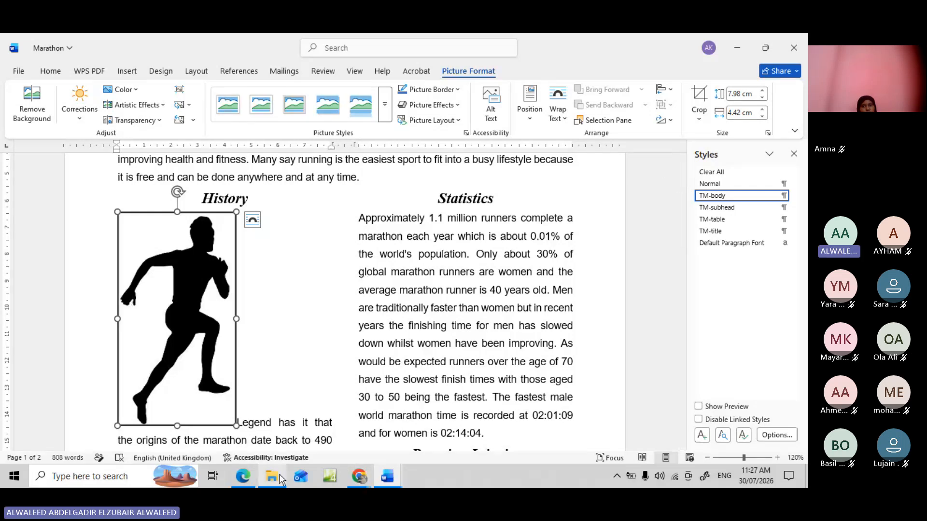
Check the image instructions of task 10 in the exam paper PDF and flip the runner image horizontally in the Marathon document
left_click(243, 484)
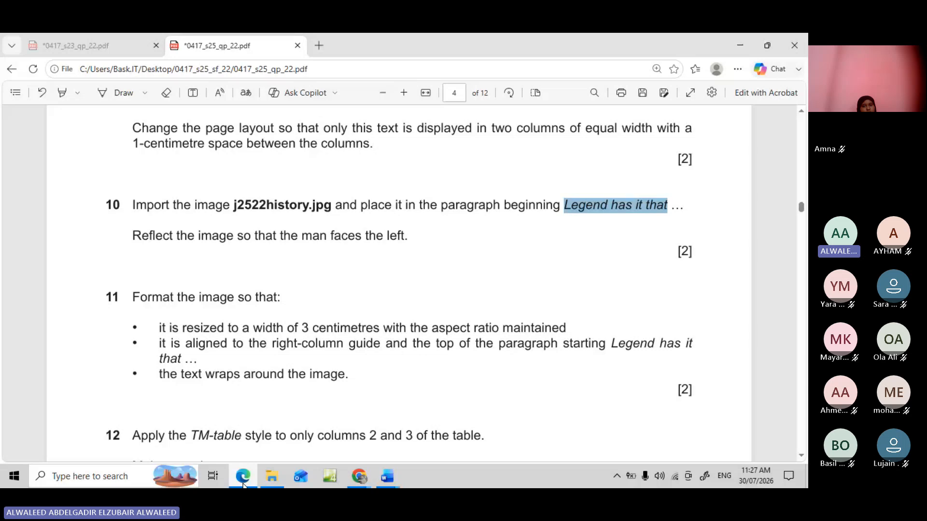
left_click(389, 480)
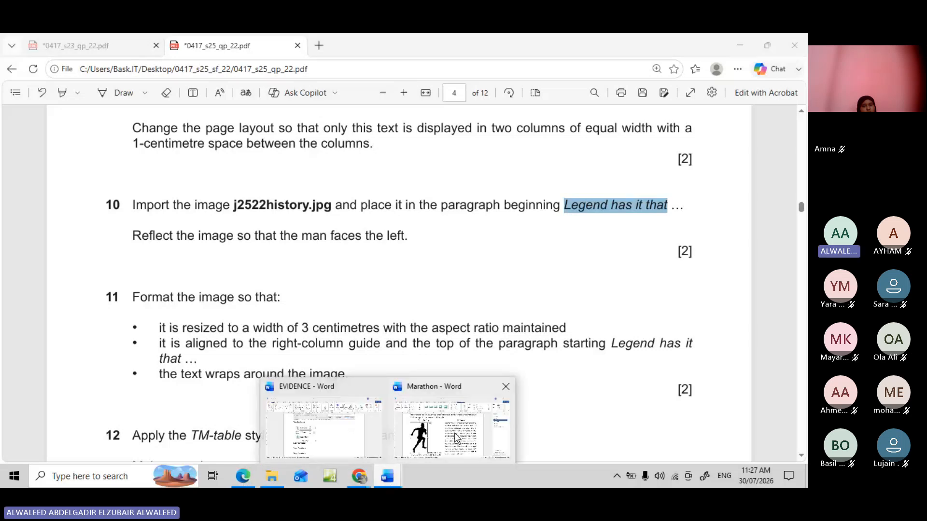
left_click(455, 438)
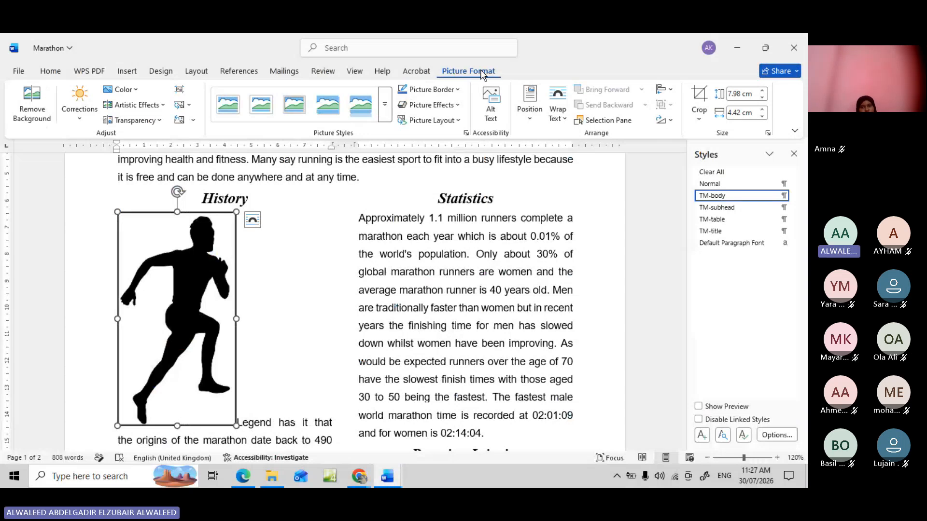
left_click(670, 120)
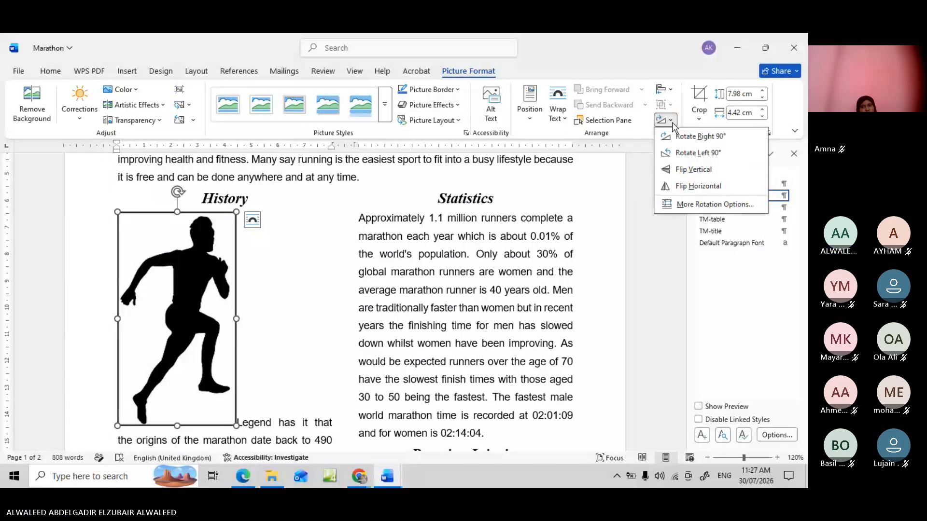
left_click(704, 186)
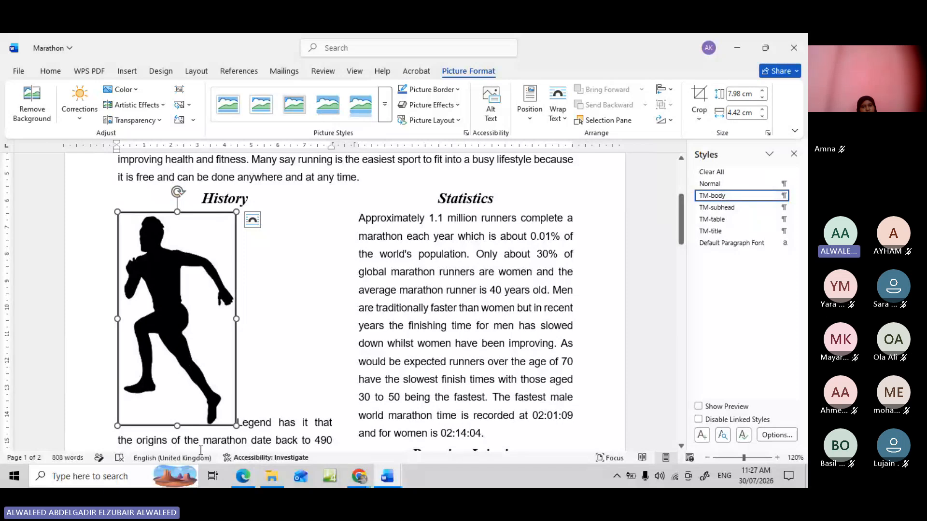
Return to the exam paper PDF and highlight both sentences of task 10 in yellow
mouse_move(241, 480)
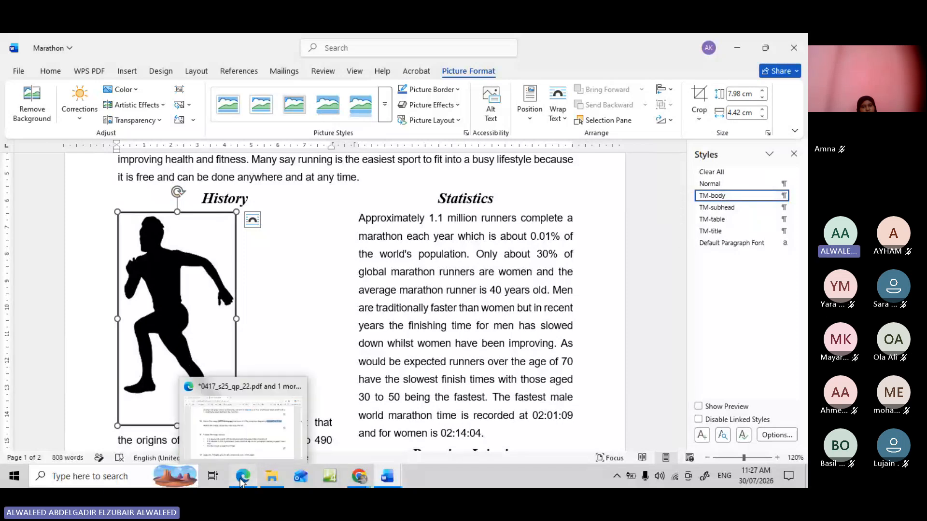
left_click(242, 481)
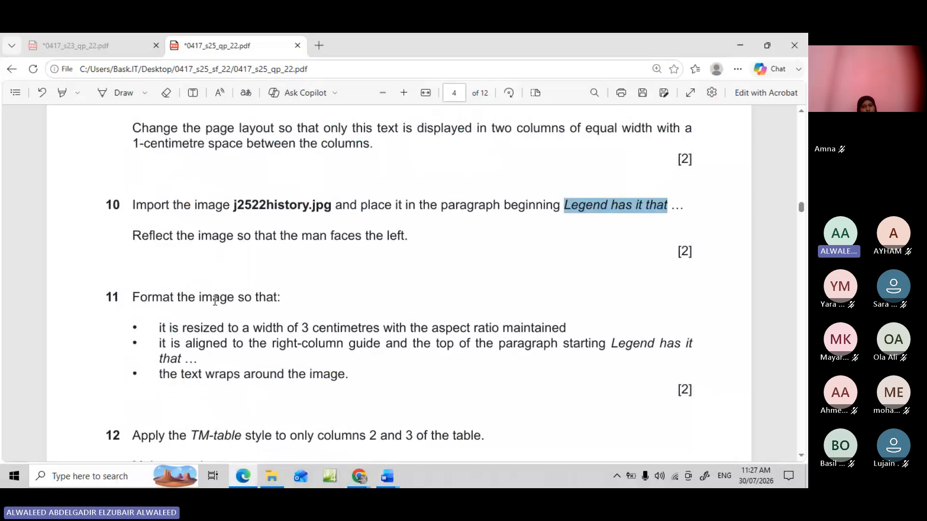
left_click(134, 204)
left_click_drag(135, 205, 407, 237)
mouse_move(476, 183)
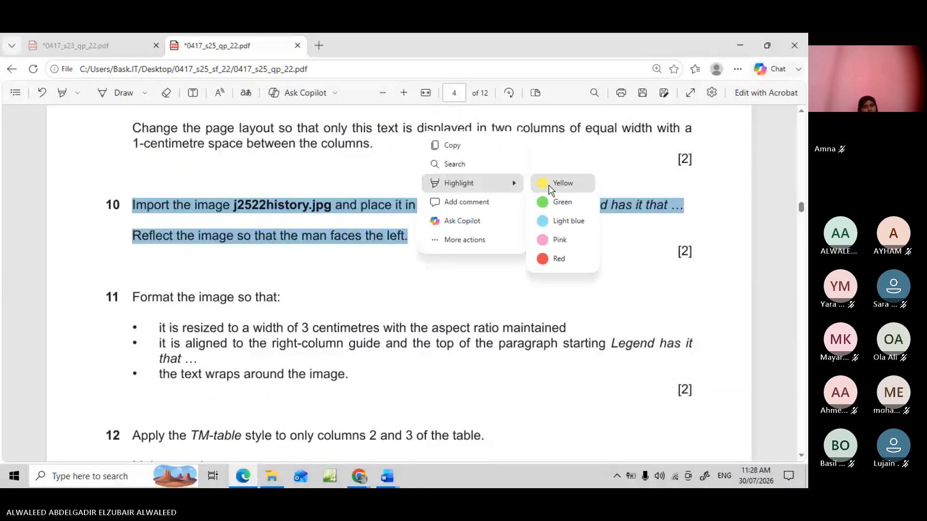
left_click(548, 184)
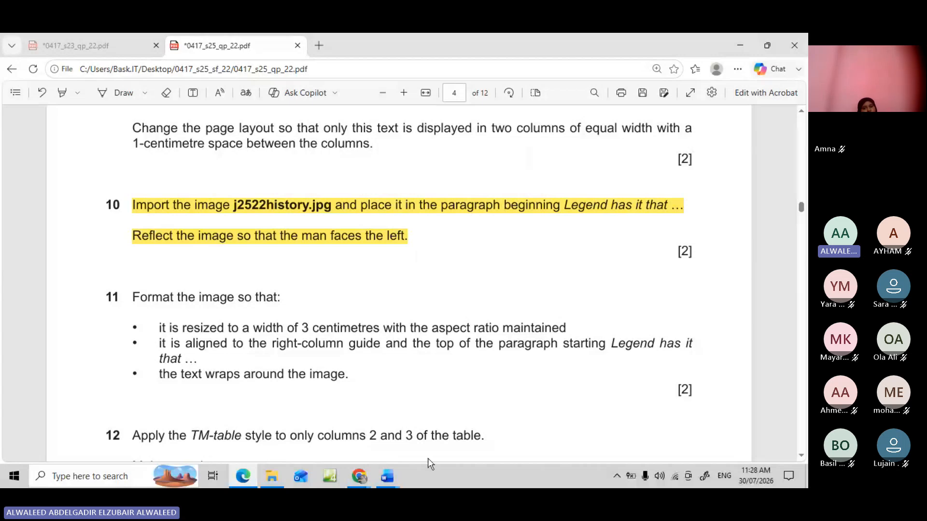
Resize the runner image in the Marathon document to an absolute width of 3 cm with the aspect ratio locked
left_click(387, 482)
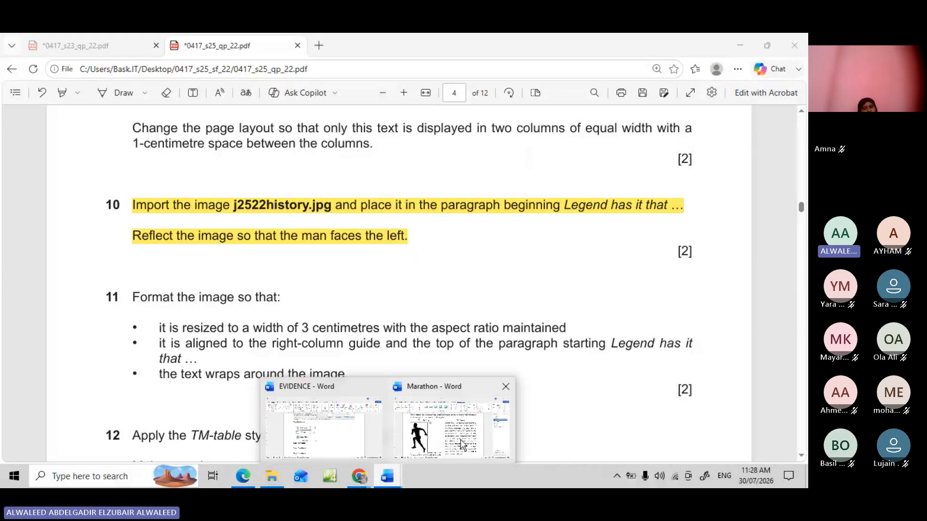
left_click(461, 444)
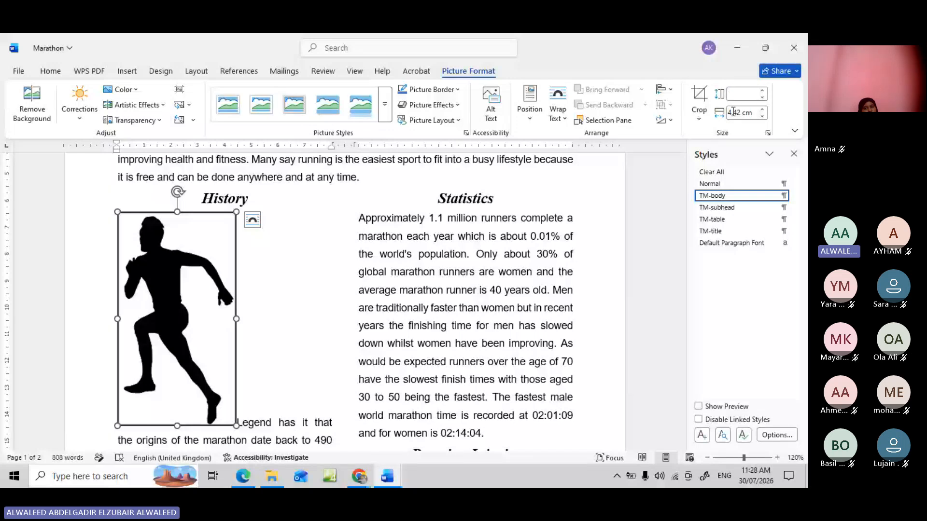
left_click(767, 134)
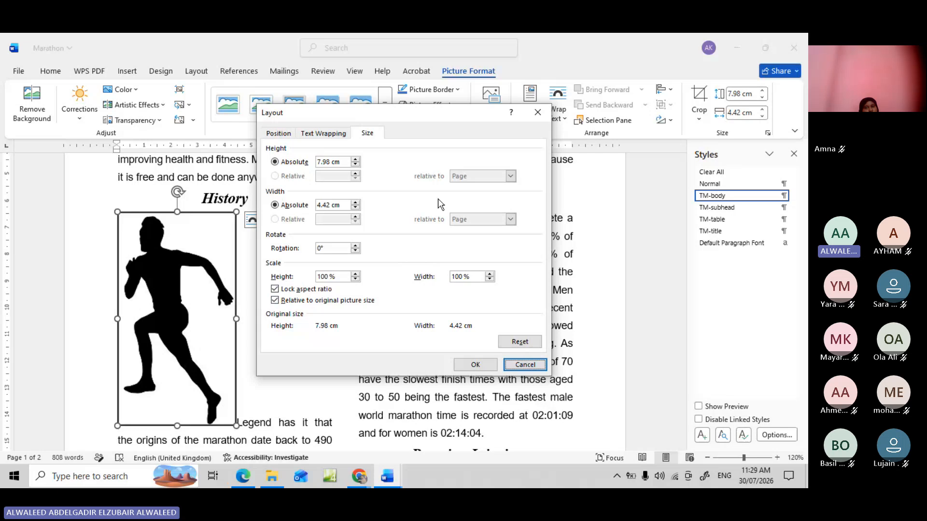
double_click(331, 205)
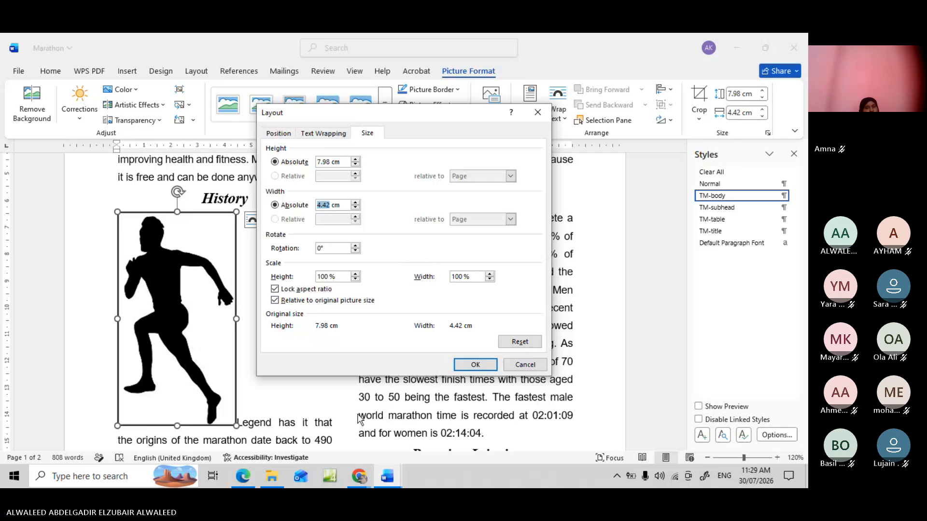
key("BackSpace")
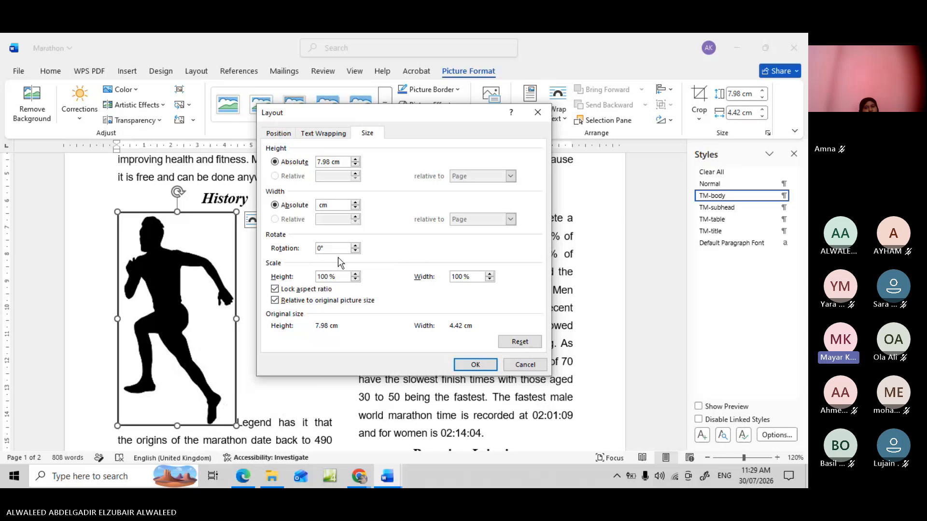
type("3")
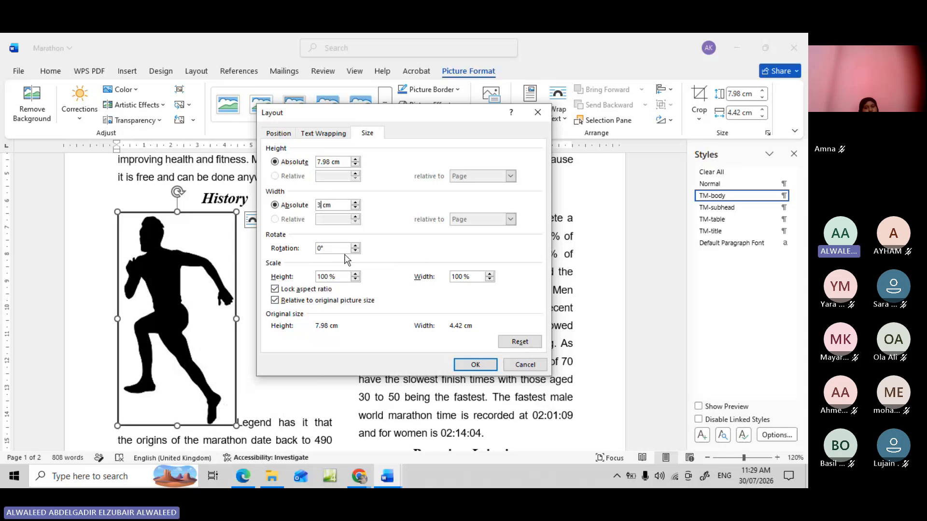
left_click(476, 366)
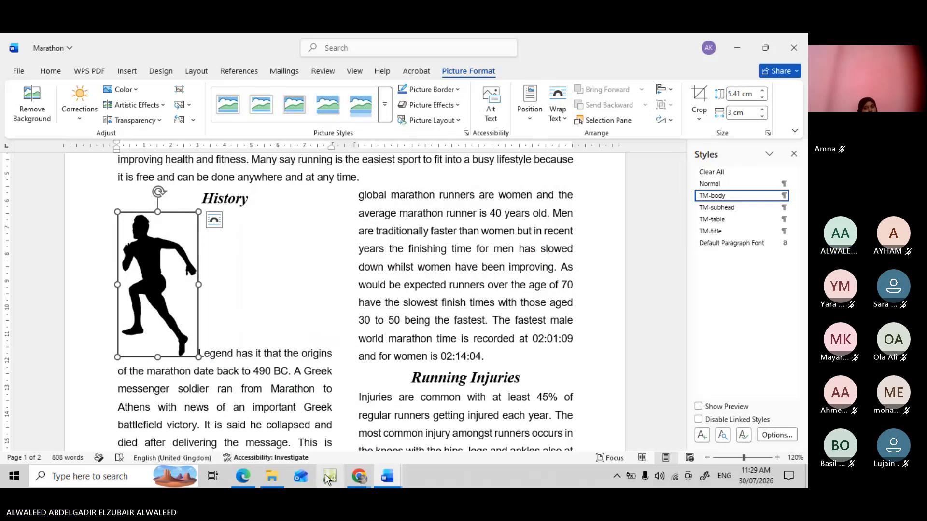
Switch to the exam paper PDF and highlight task 11, from "Format the image so that" through the text wrapping bullet, in yellow
left_click(241, 477)
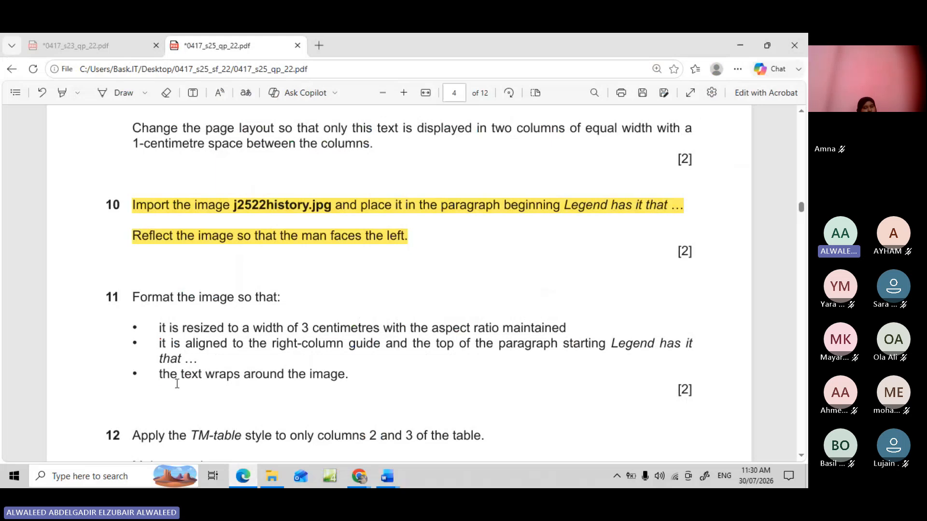
left_click_drag(159, 375, 349, 377)
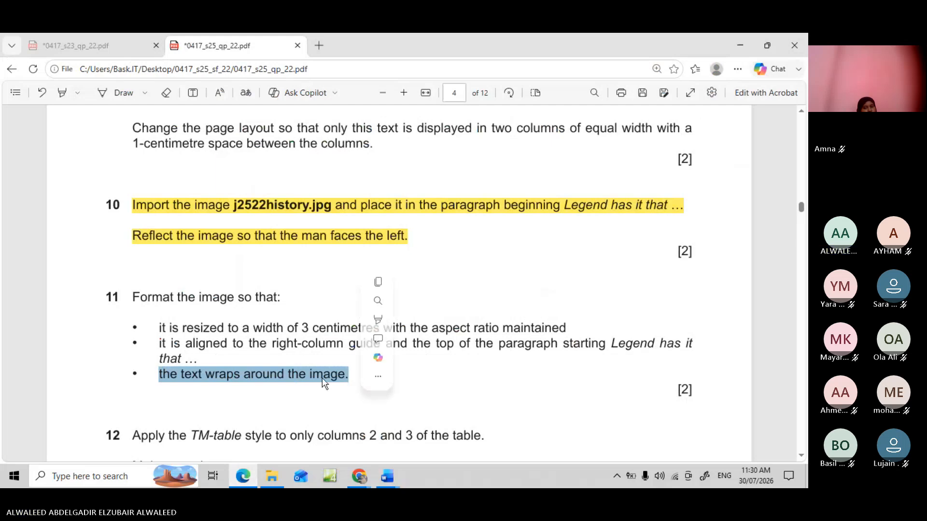
left_click(133, 295)
left_click_drag(133, 295, 348, 387)
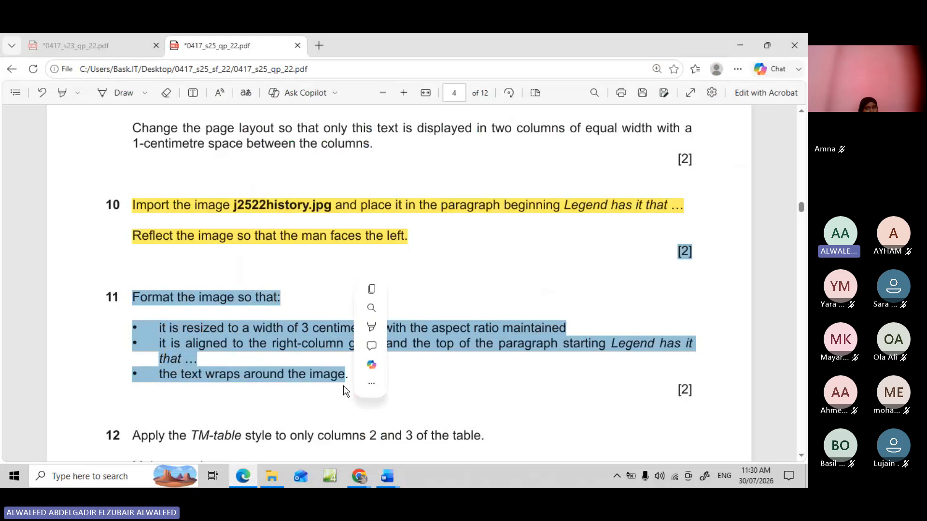
mouse_move(375, 319)
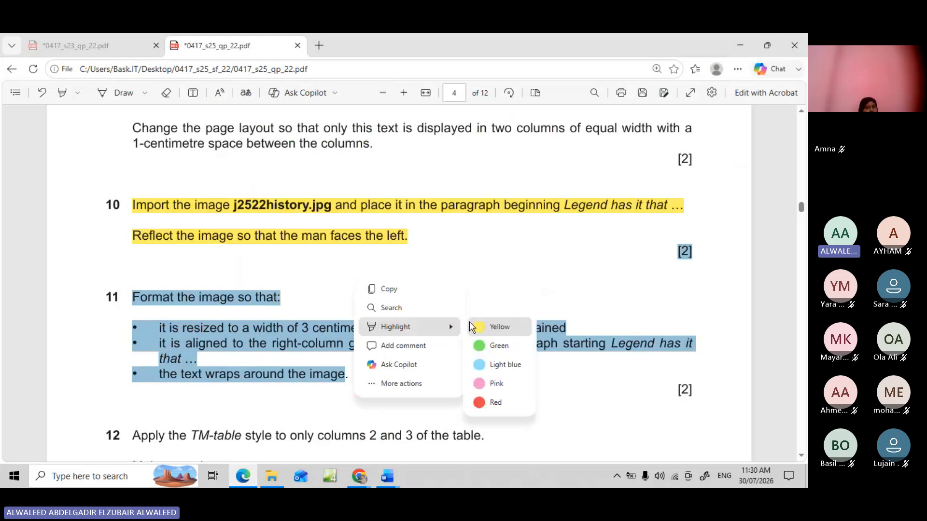
left_click(507, 327)
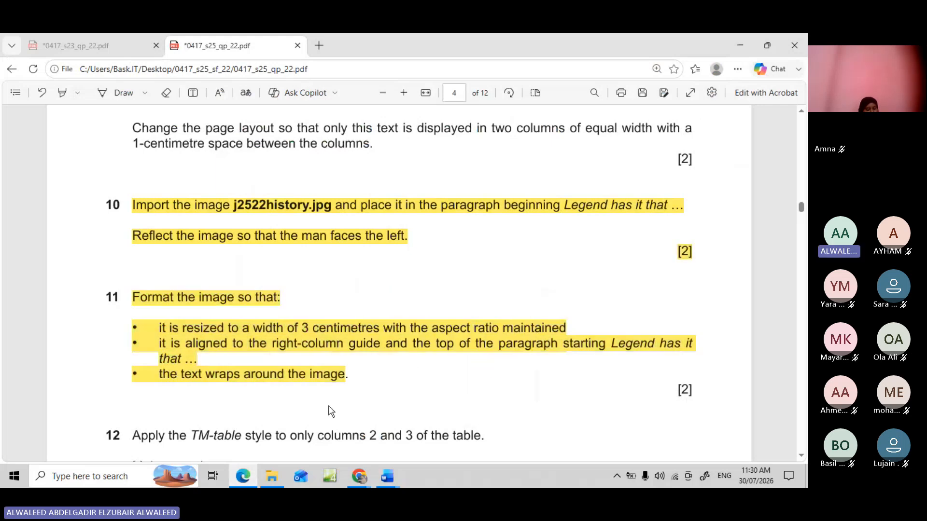
Switch to the Marathon document and set the runner image's text wrapping to Tight
left_click(381, 474)
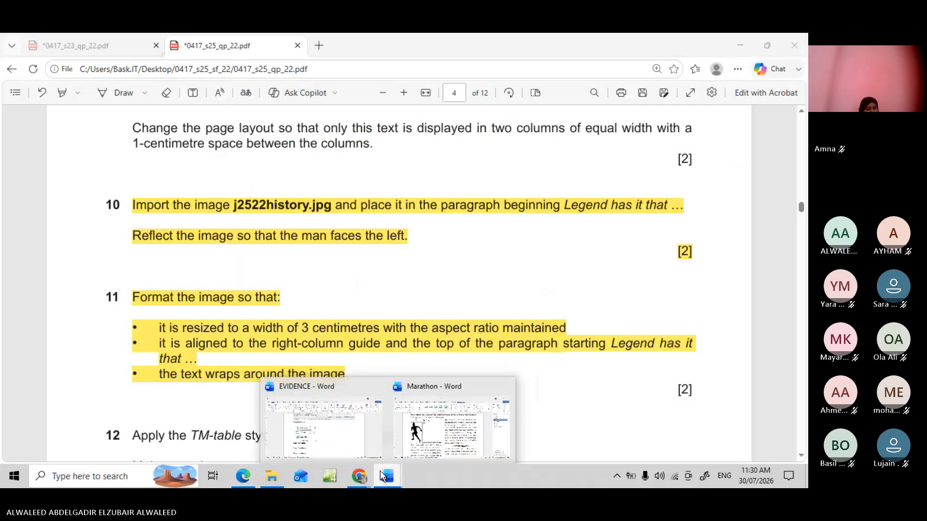
left_click(403, 441)
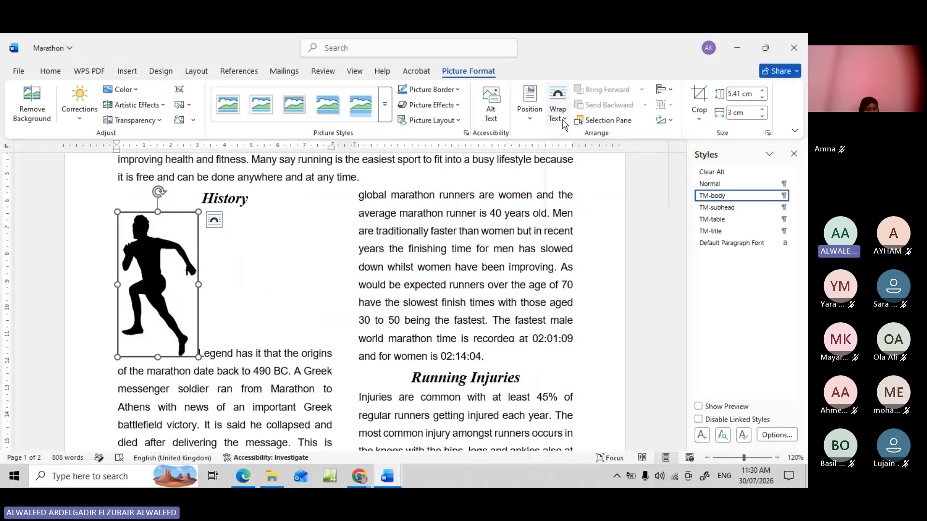
left_click(563, 120)
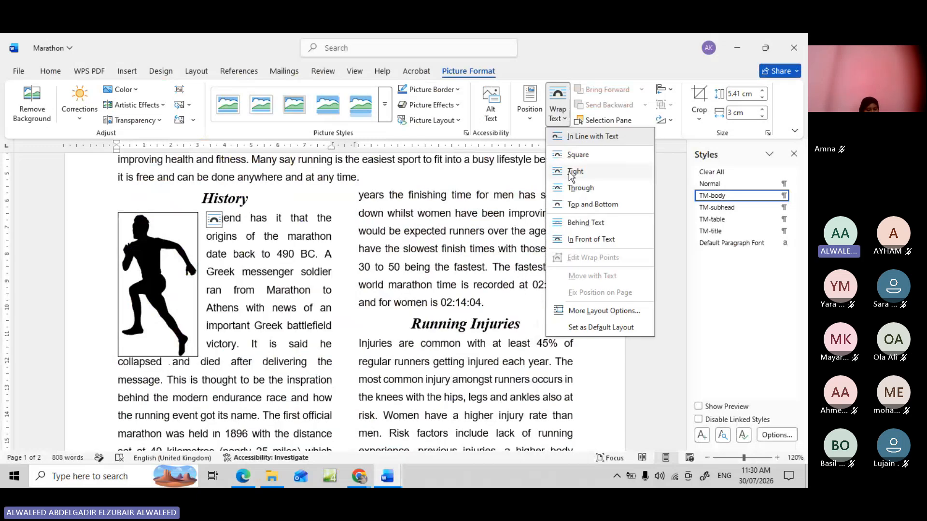
left_click(566, 174)
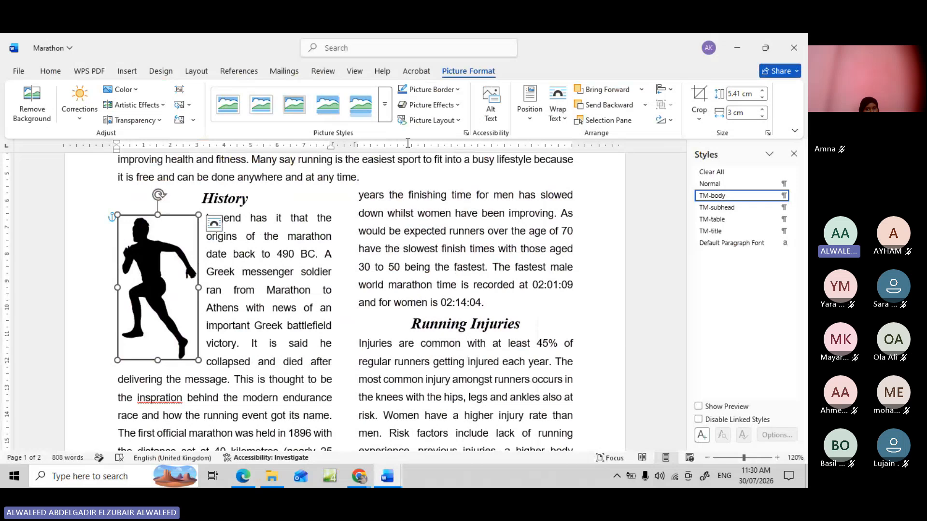
Set the runner image's horizontal alignment to Right relative to Column and deselect the image
left_click(529, 121)
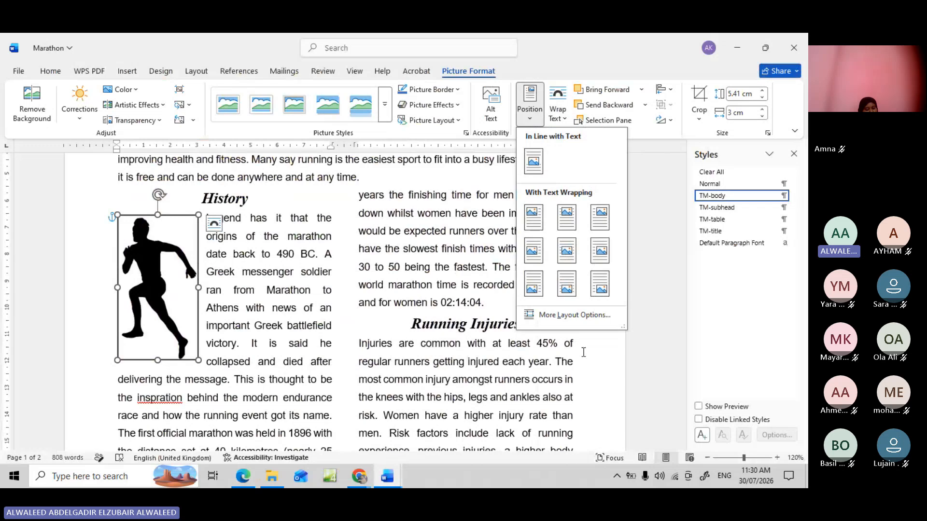
left_click(584, 322)
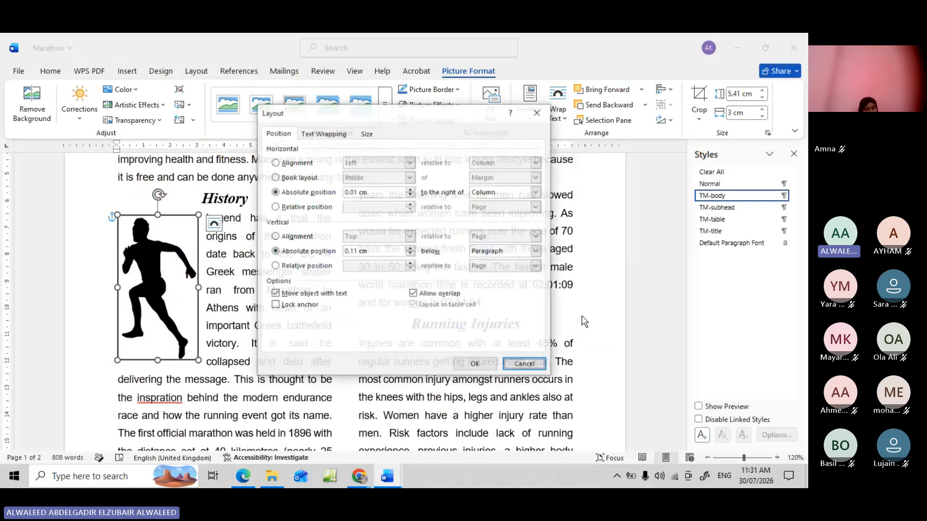
left_click(275, 163)
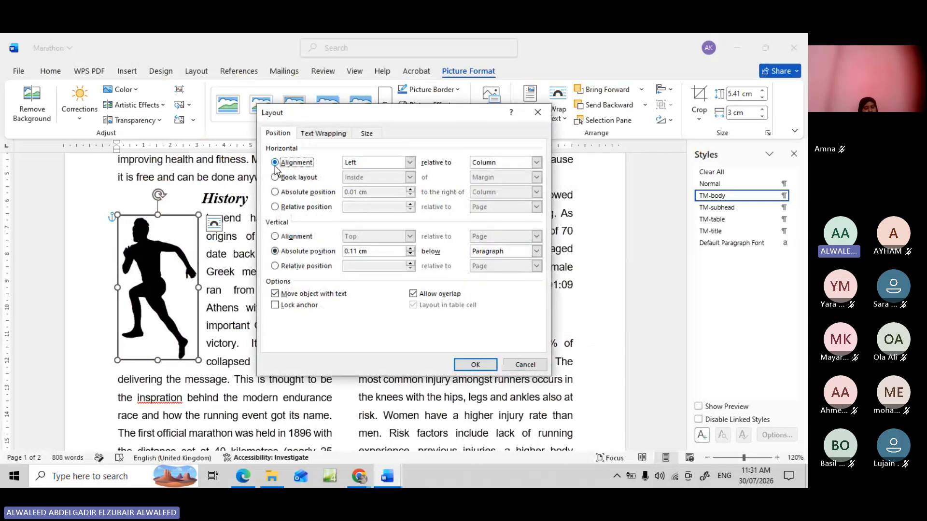
left_click(410, 163)
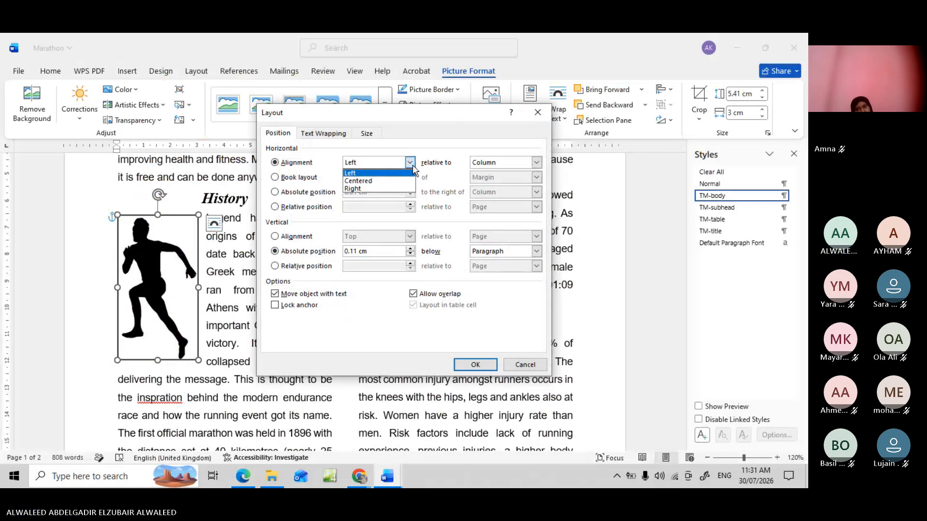
left_click(383, 189)
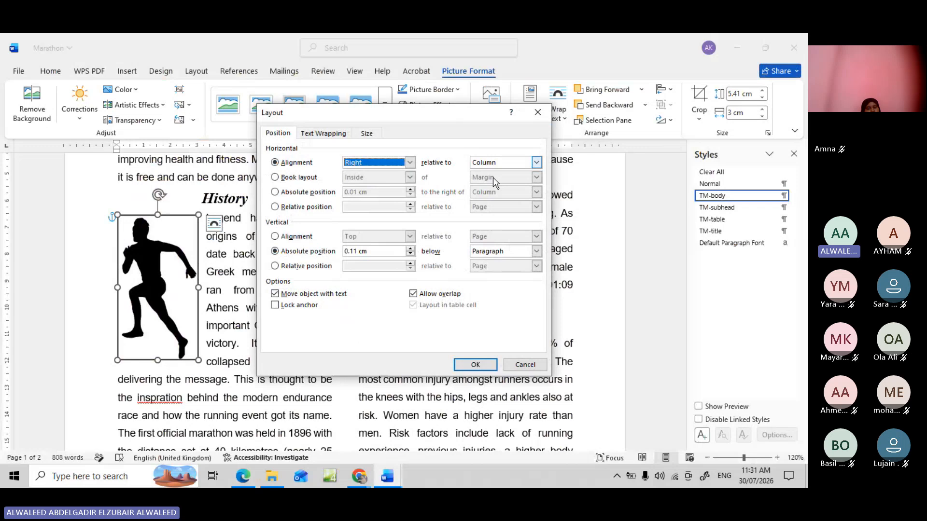
left_click(476, 363)
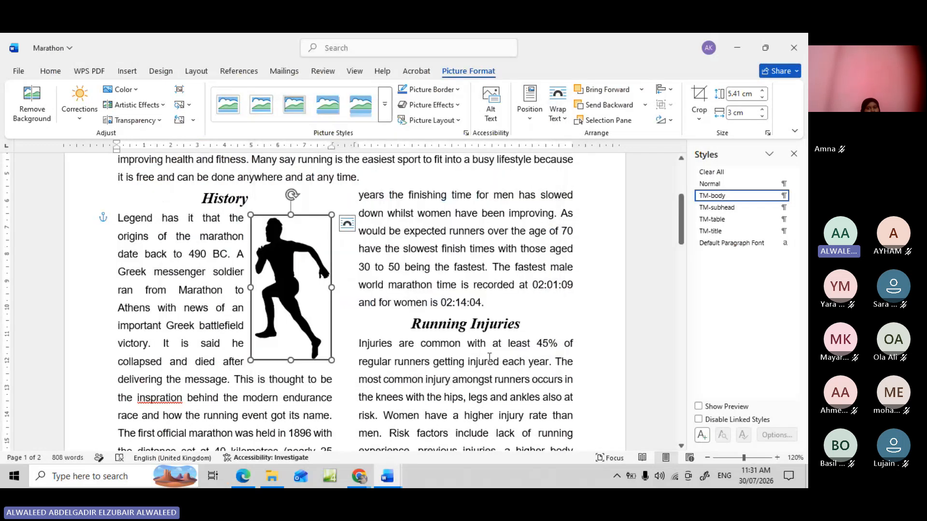
left_click(201, 233)
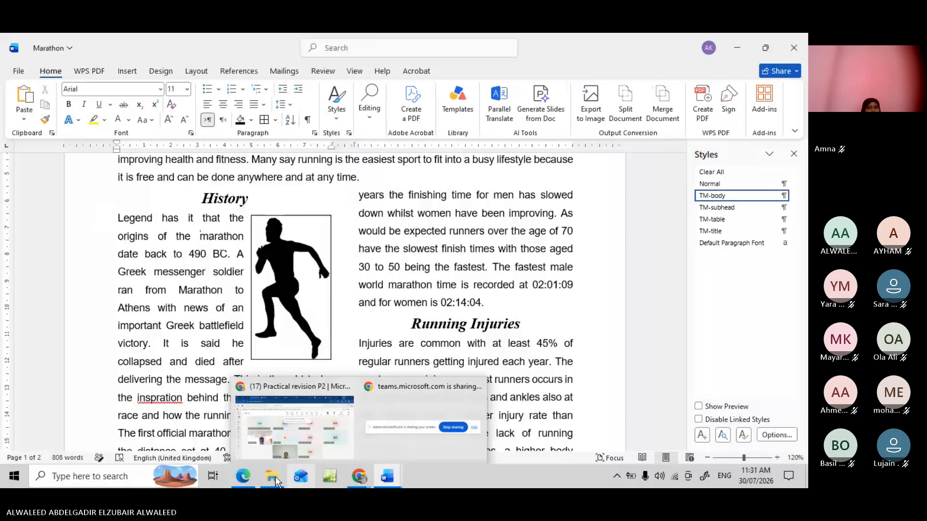
Go to task 12 in the exam paper PDF and select its sentence about applying the TM-table style to columns 2 and 3
left_click(243, 482)
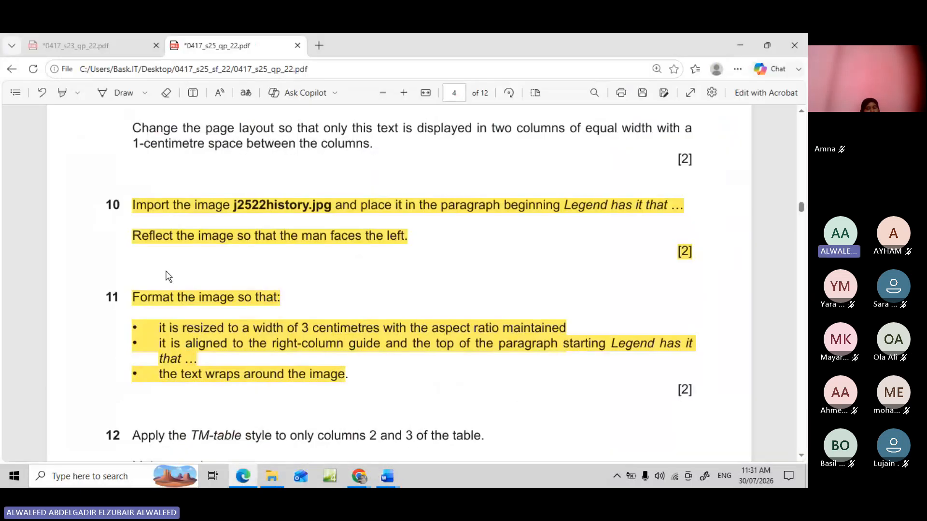
scroll(245, 356, "down", 5)
scroll(244, 357, "down", 1)
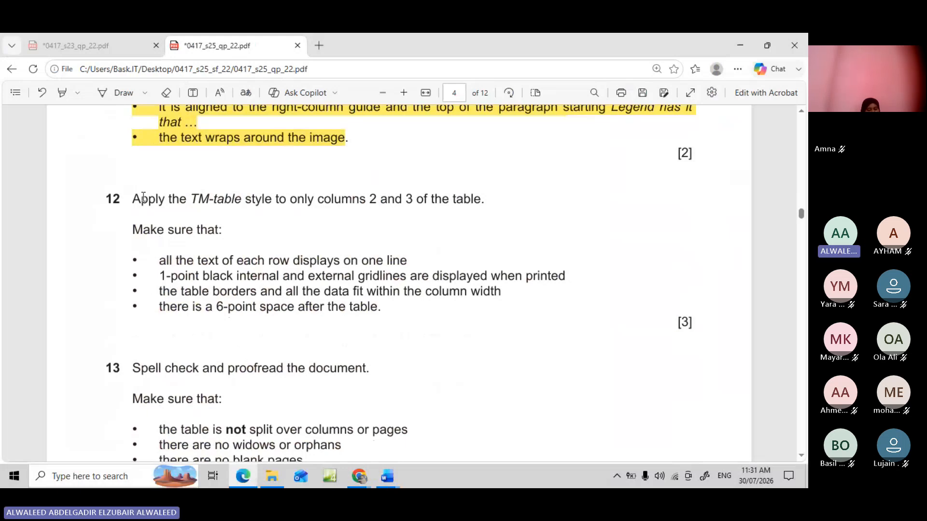
left_click_drag(132, 201, 486, 205)
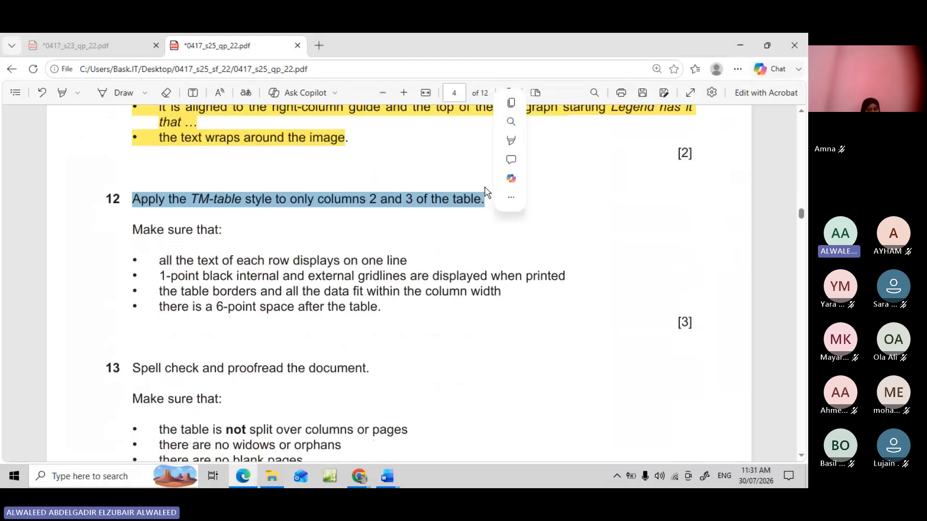
Highlight the selected task 12 sentence about the TM-table style in yellow and switch to the Marathon document
mouse_move(559, 143)
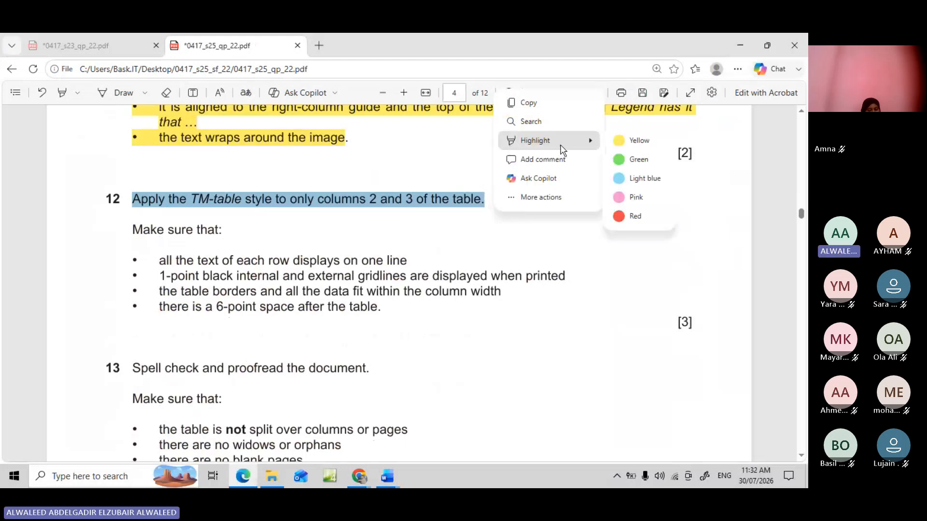
left_click(621, 146)
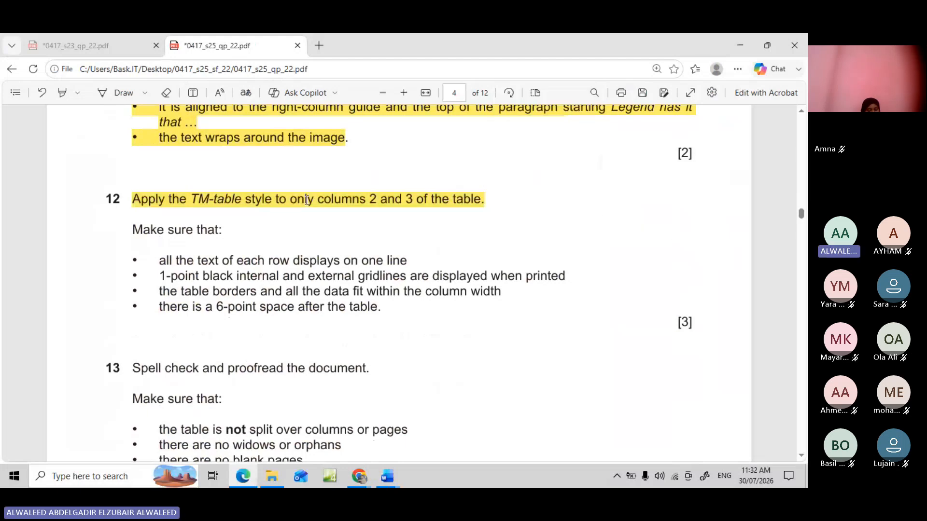
left_click(389, 483)
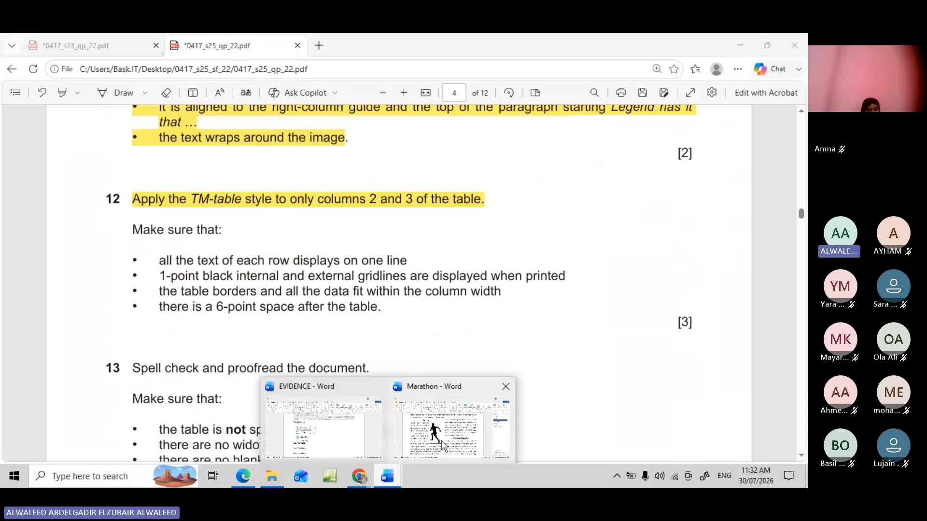
left_click(442, 445)
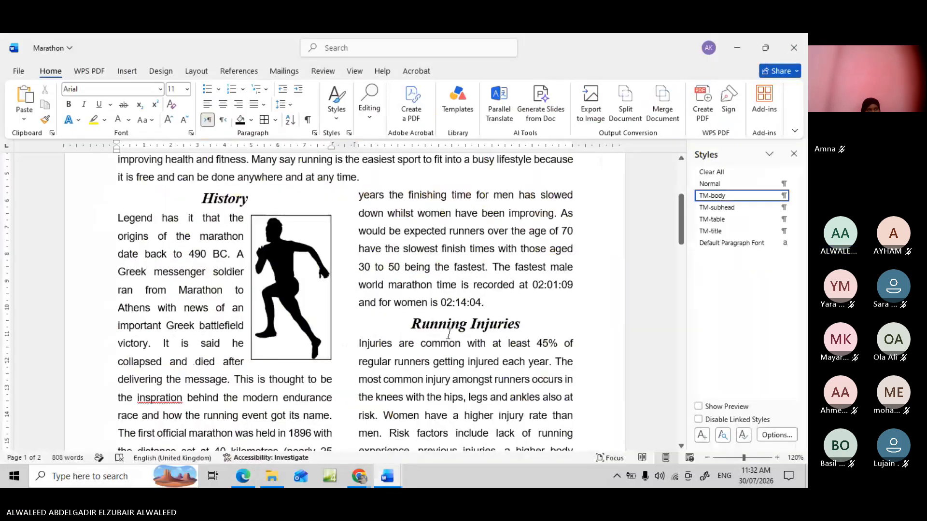
Apply the TM-table style to only columns 2 and 3 of the Age Graded table on page 2
scroll(453, 317, "down", 3)
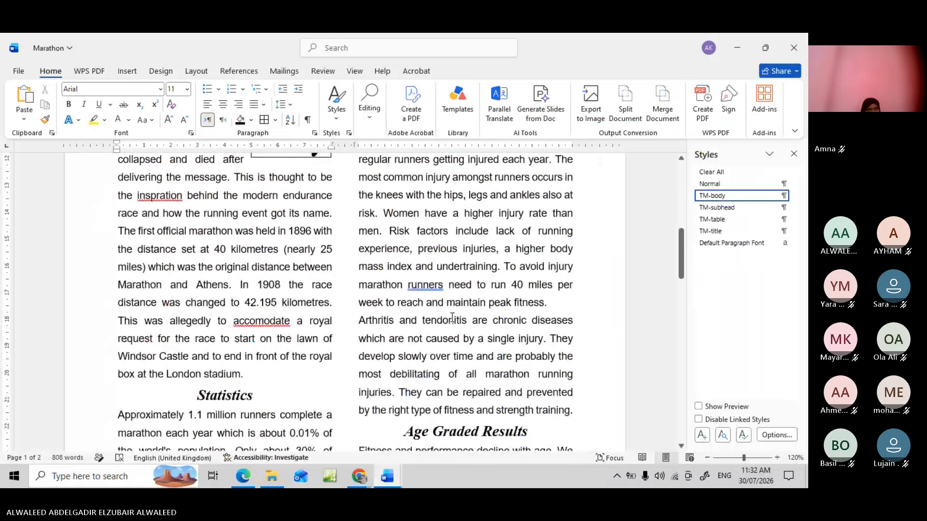
scroll(453, 317, "down", 3)
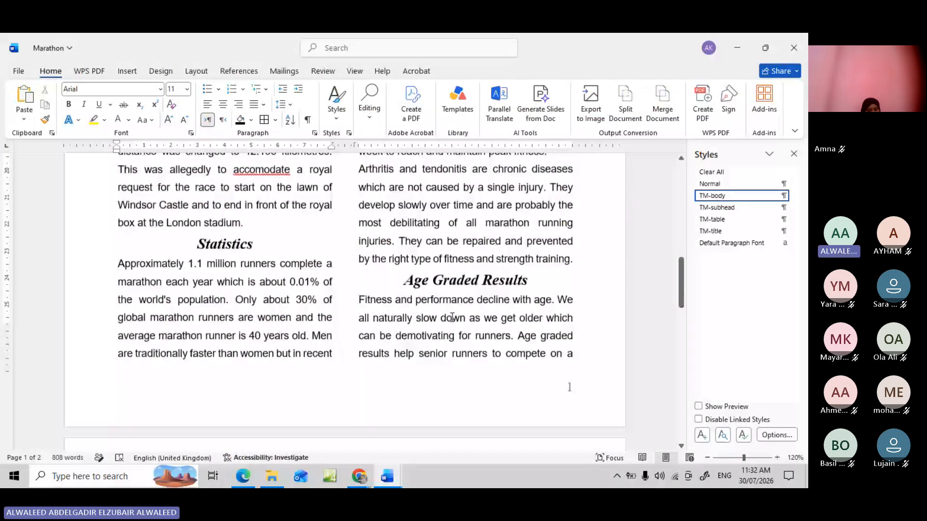
scroll(452, 317, "down", 5)
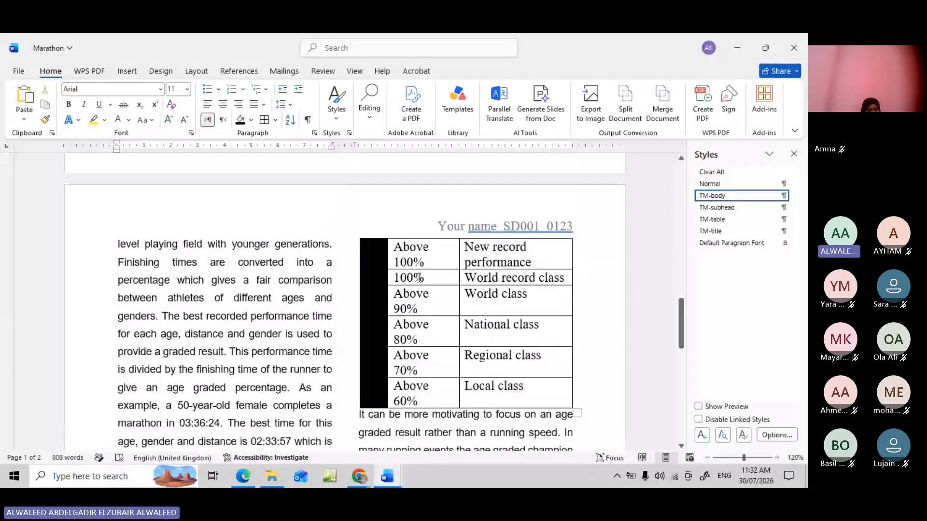
scroll(419, 278, "down", 3)
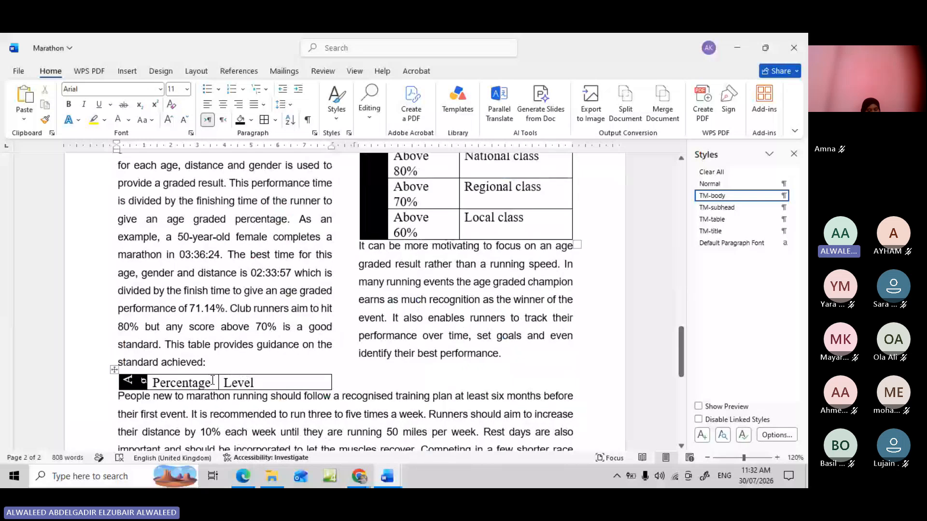
left_click_drag(213, 380, 503, 241)
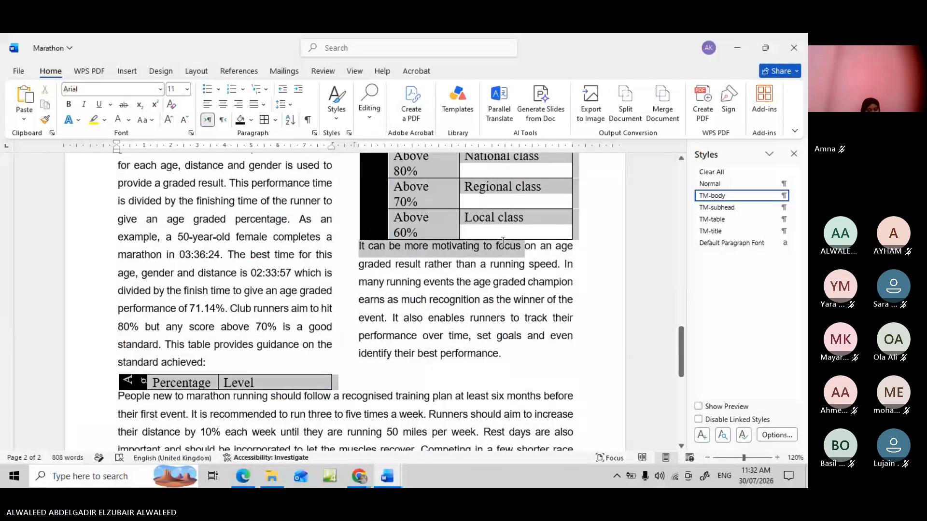
left_click(503, 225)
scroll(503, 225, "up", 2)
scroll(503, 225, "up", 2)
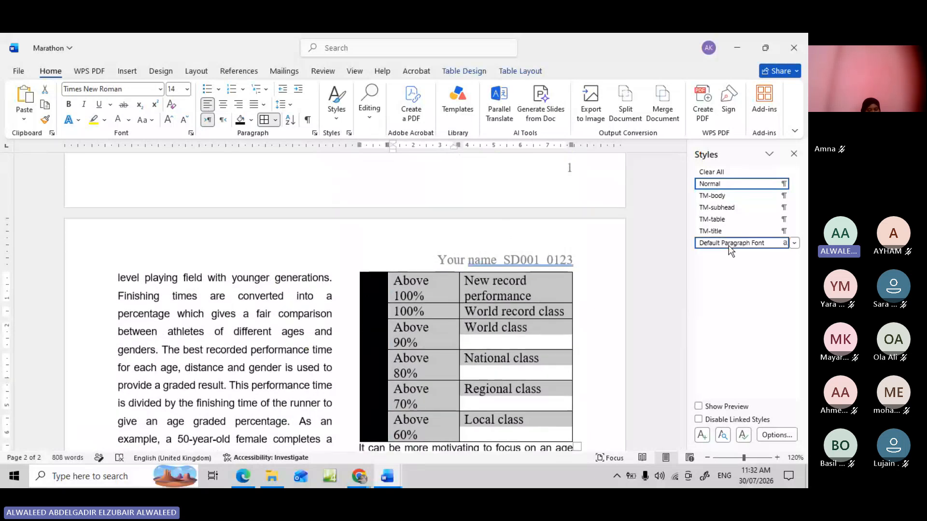
mouse_move(726, 218)
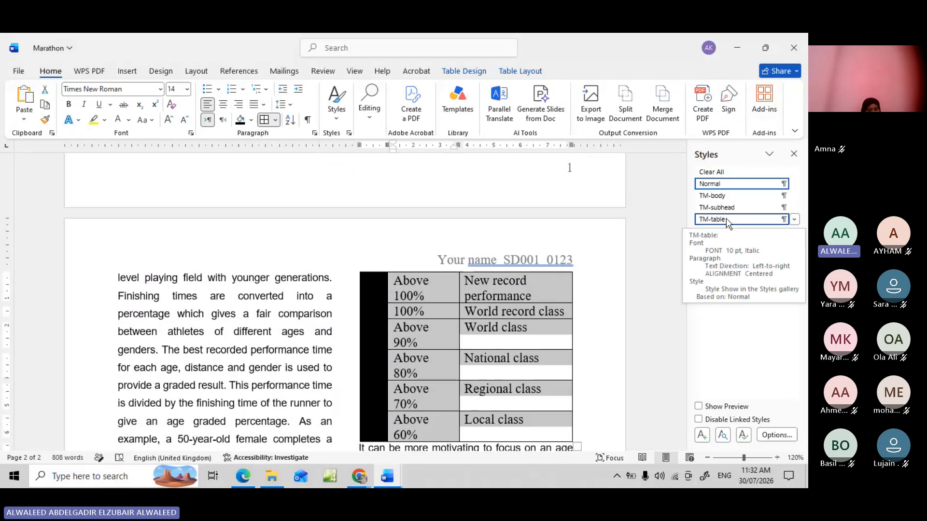
left_click(724, 219)
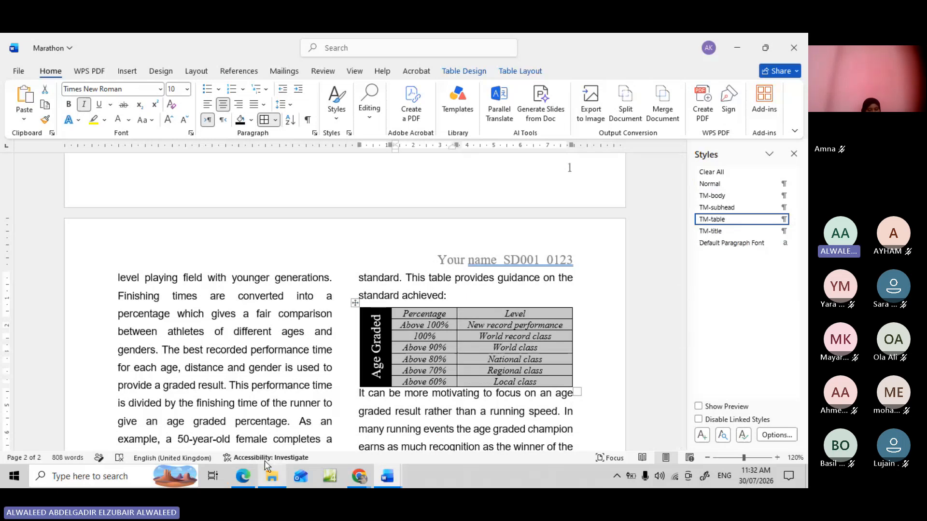
Select task 12's bullet about each row's text displaying on one line in the exam paper PDF, and return to the Marathon document
left_click(244, 477)
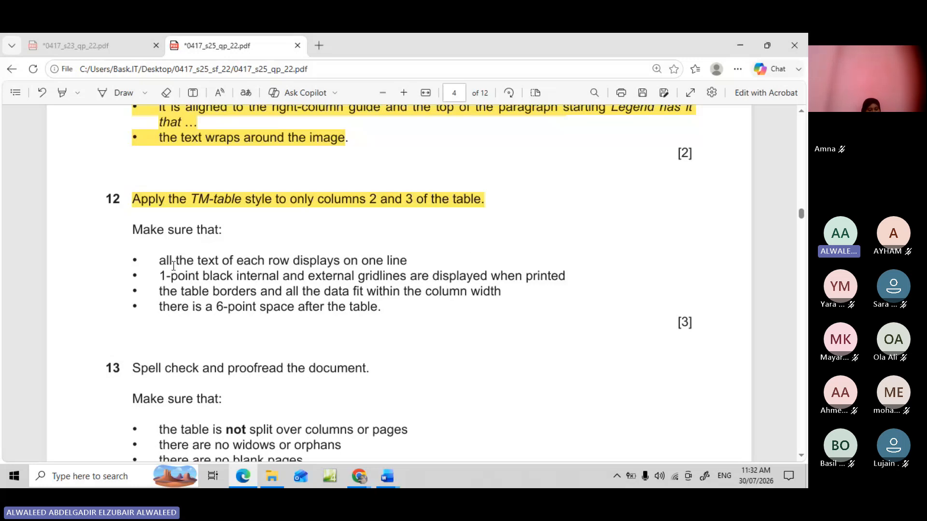
left_click_drag(159, 261, 407, 262)
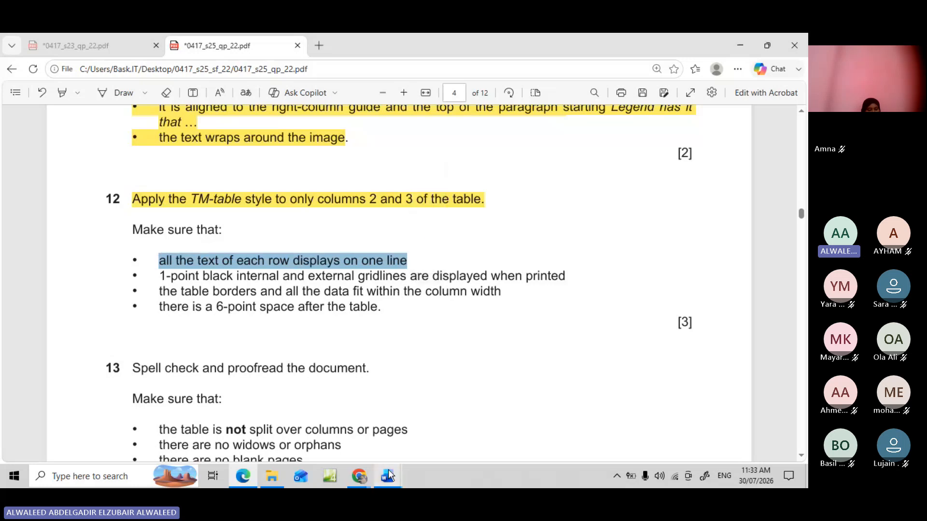
mouse_move(387, 472)
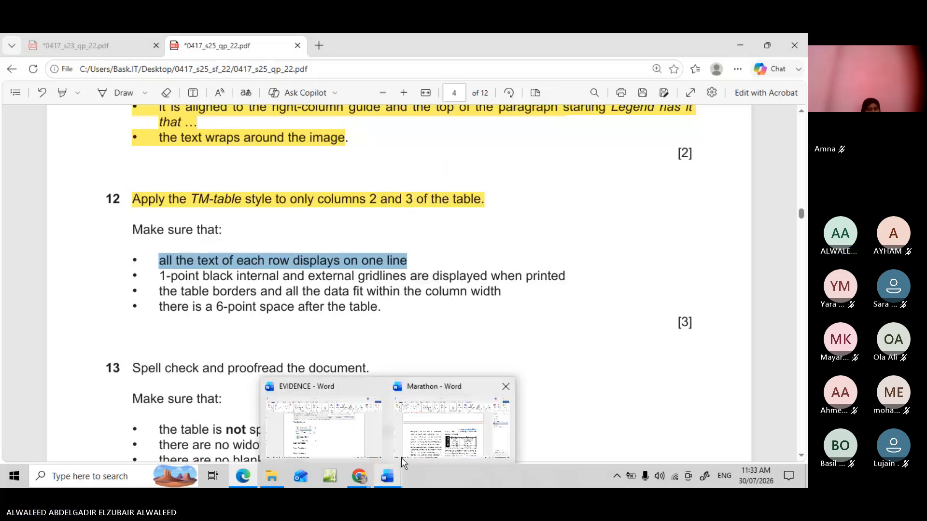
left_click(424, 433)
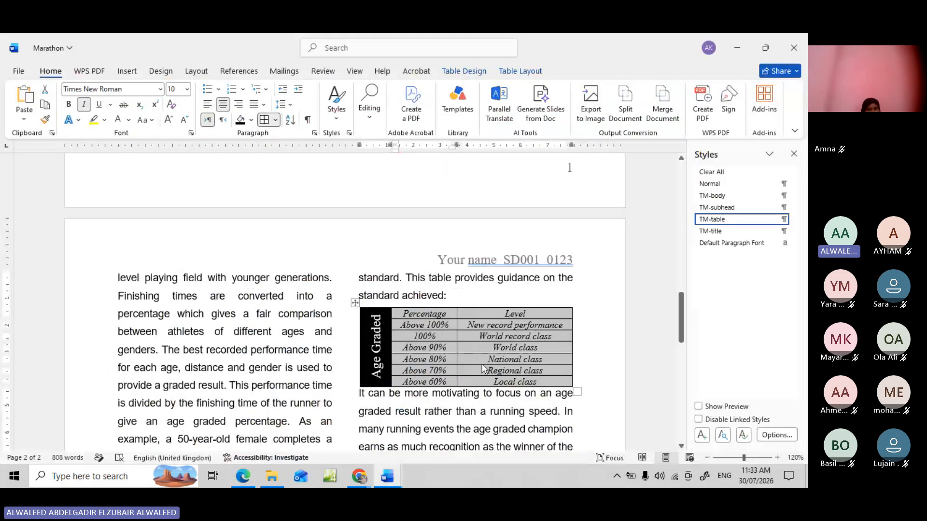
right_click(429, 321)
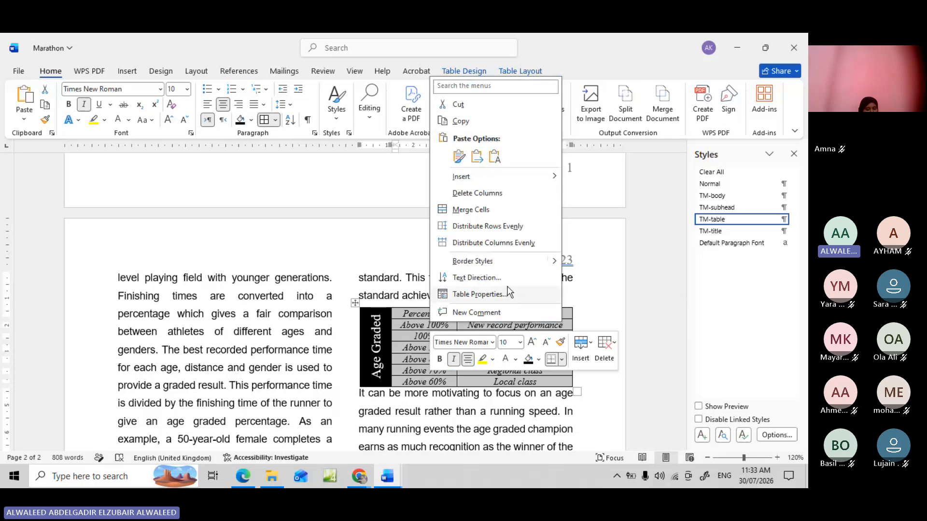
left_click(369, 302)
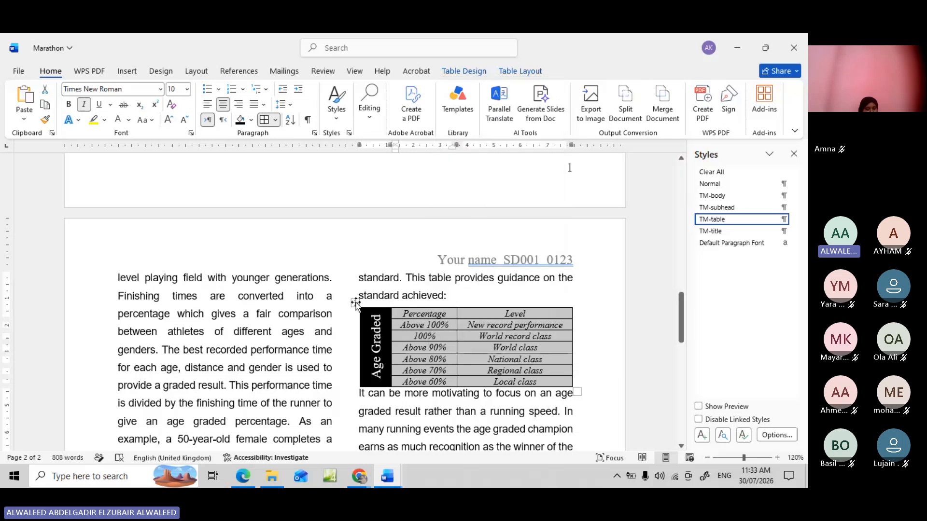
right_click(403, 335)
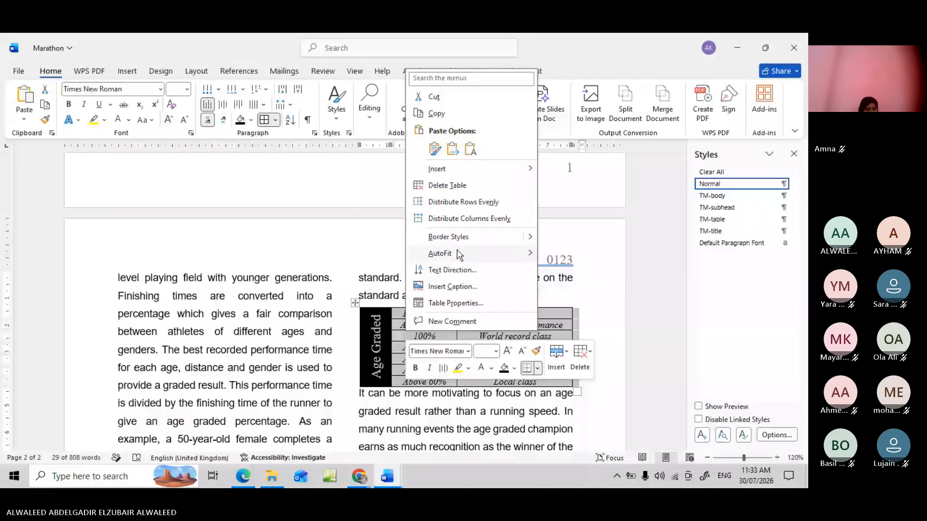
mouse_move(458, 255)
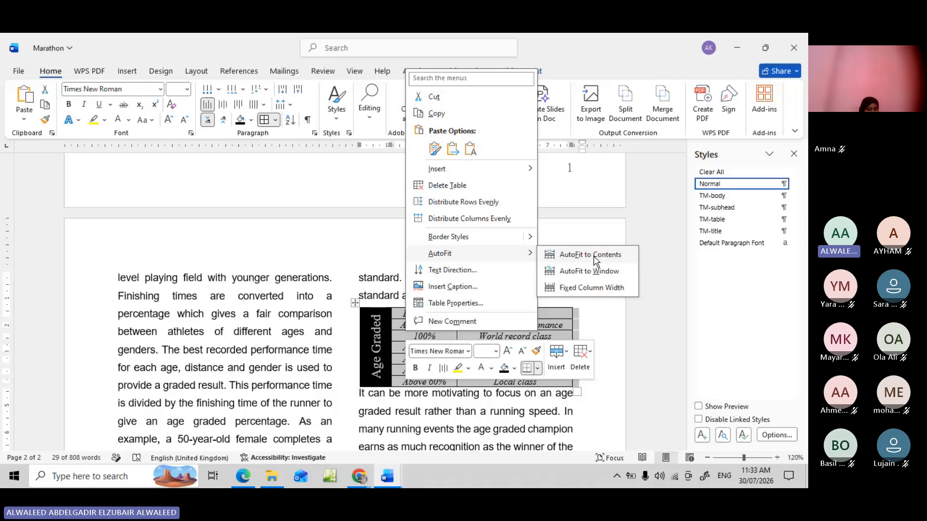
key("Escape")
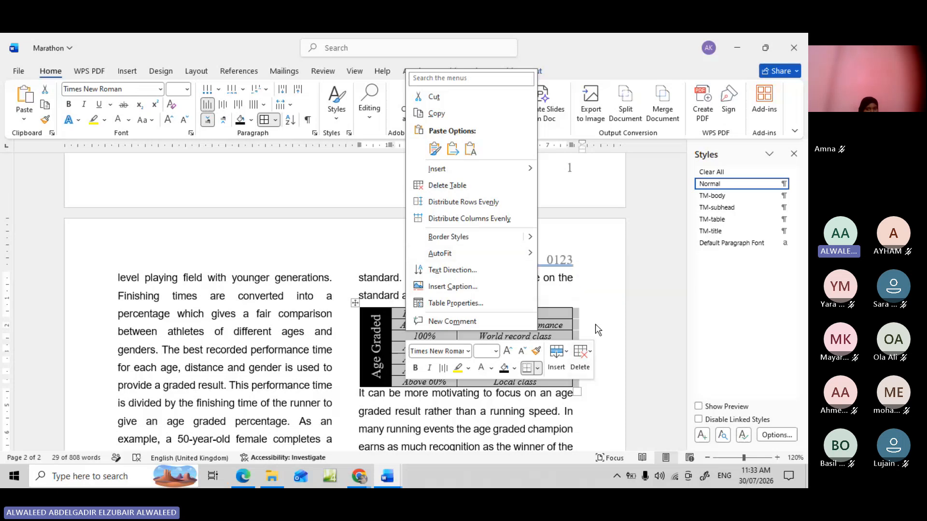
key("Escape")
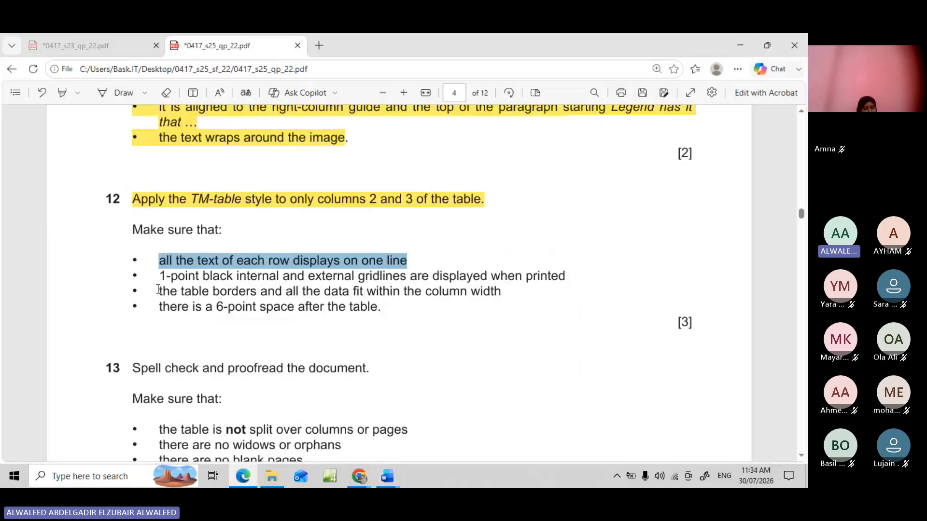
Switch to the exam paper PDF and highlight task 12's bullets on one-line row text and 1-point black gridlines in yellow
left_click(245, 483)
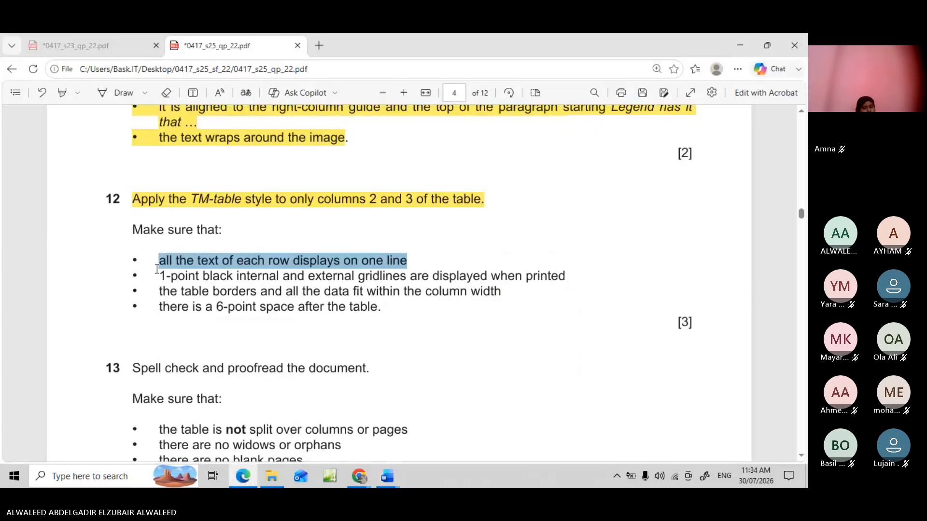
right_click(199, 251)
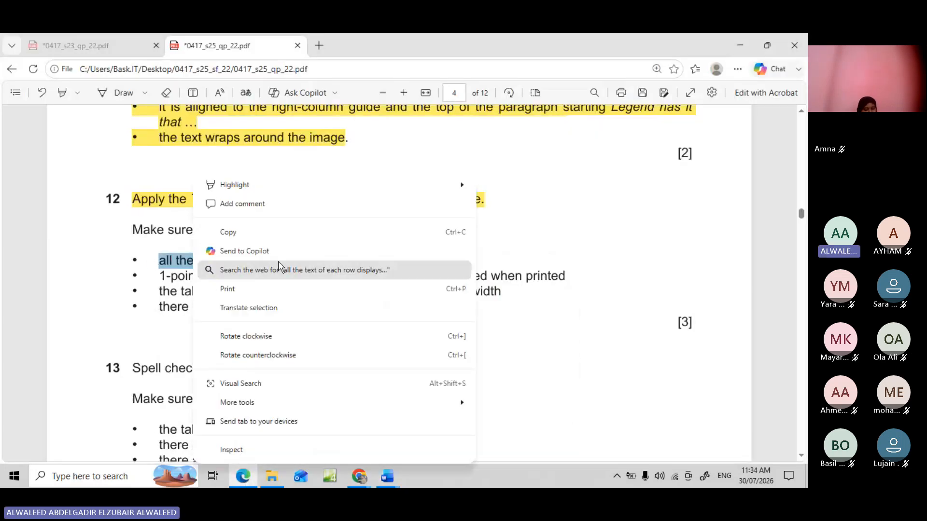
mouse_move(375, 184)
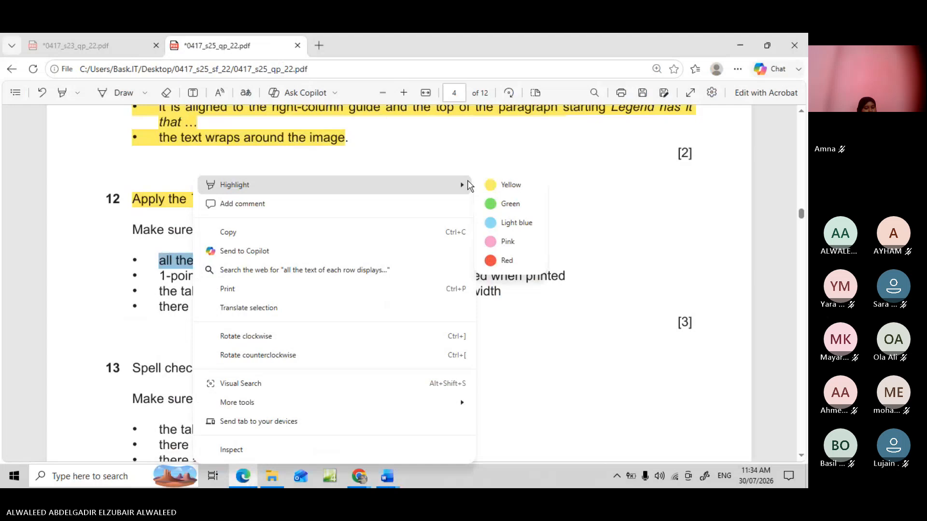
left_click(504, 185)
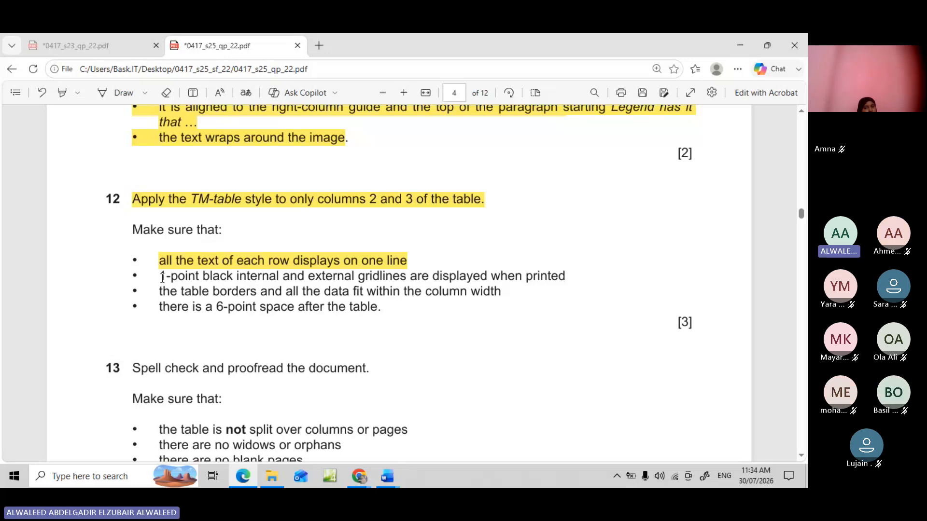
left_click_drag(161, 278, 568, 280)
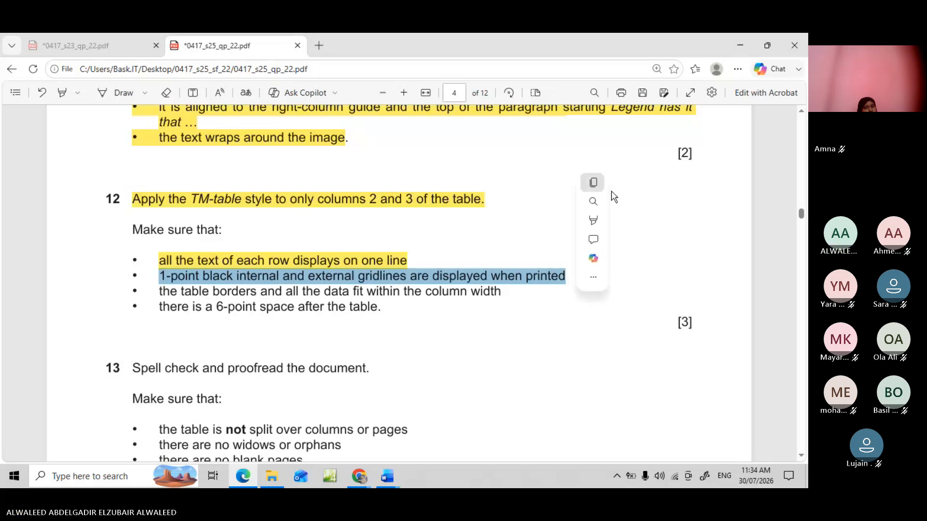
mouse_move(609, 220)
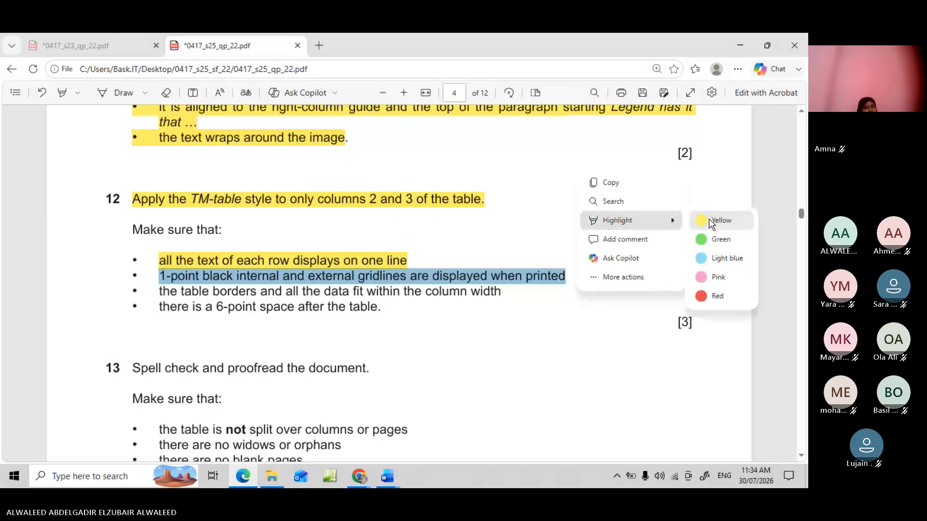
left_click(713, 220)
Switch to the Marathon document and give the whole Age Graded table on page 2 black 1 pt internal and external borders
left_click(385, 479)
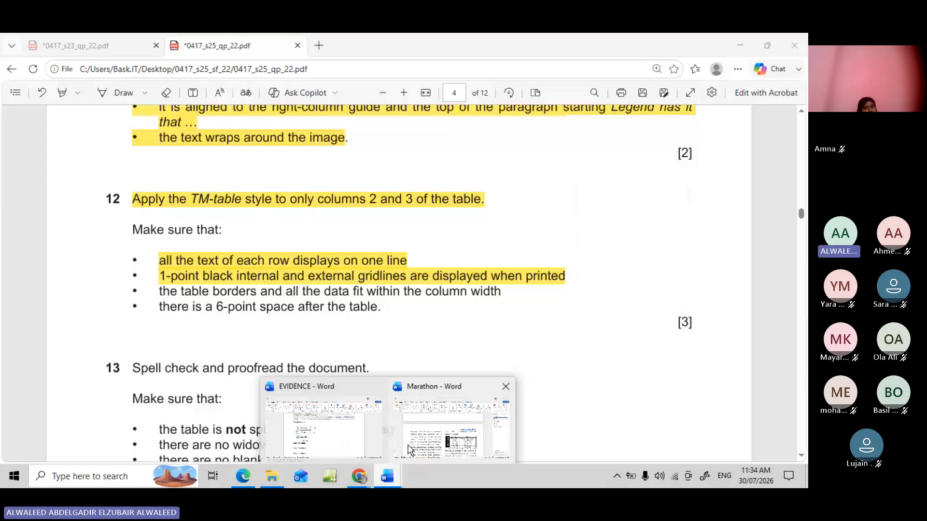
left_click(410, 450)
left_click(357, 305)
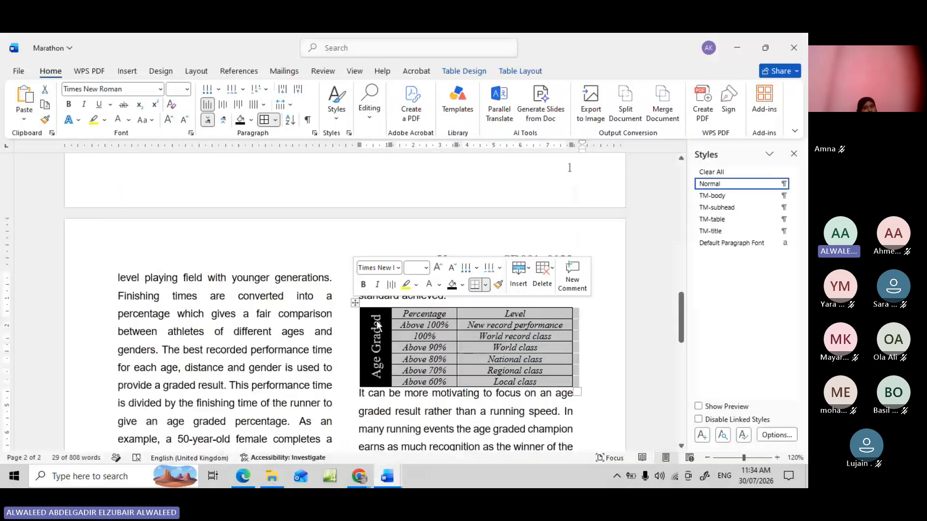
right_click(397, 337)
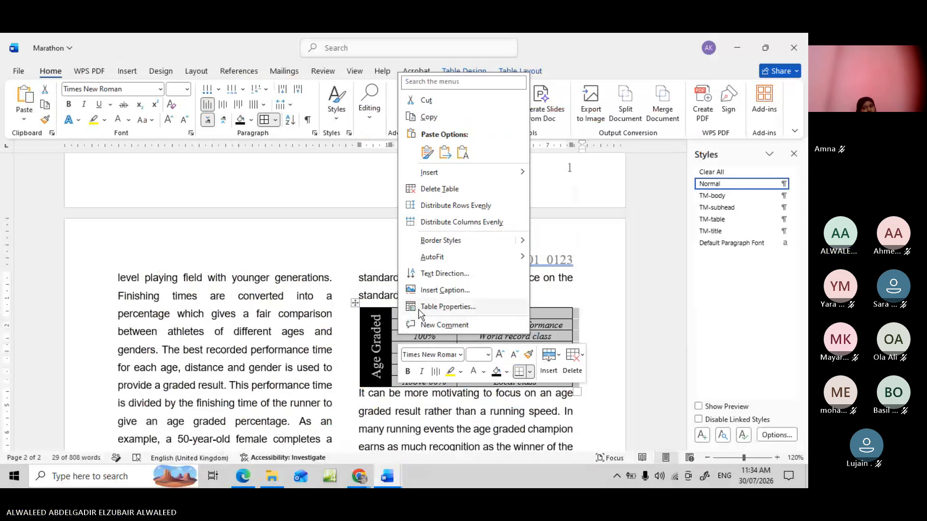
left_click(444, 309)
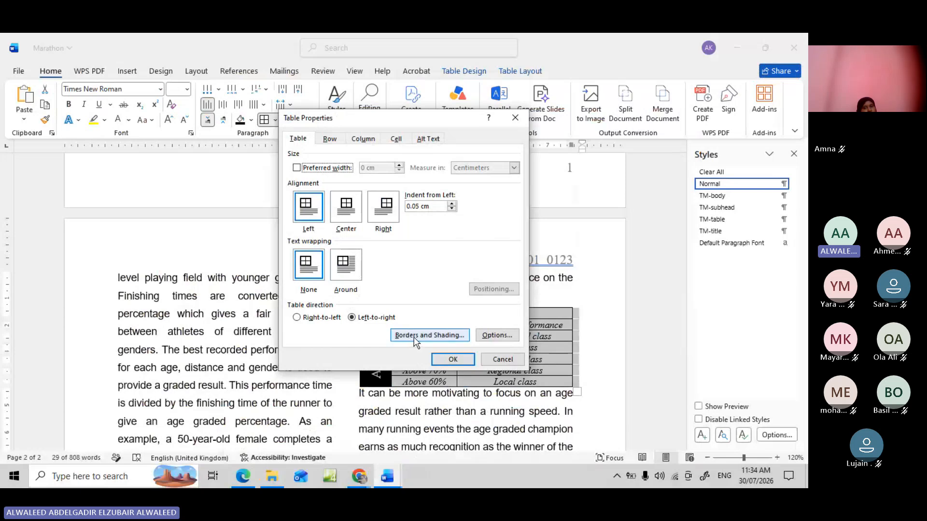
left_click(413, 336)
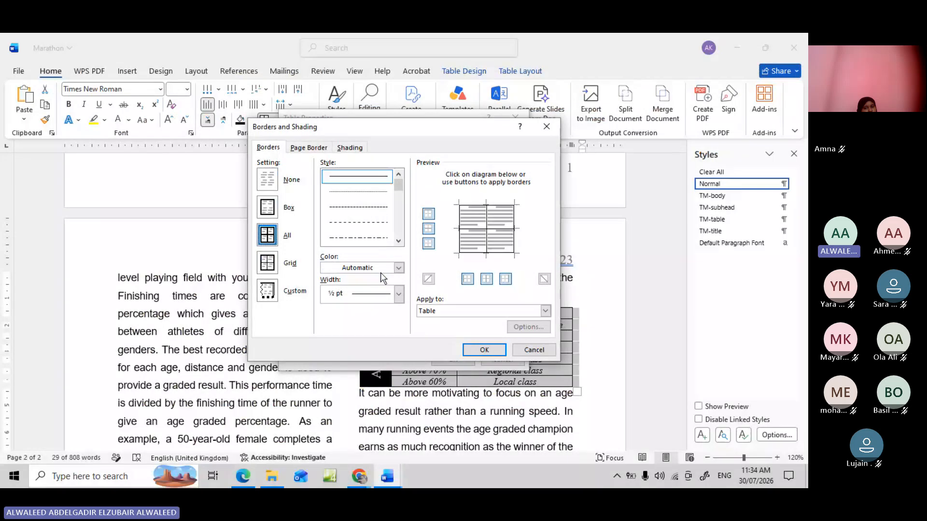
left_click(399, 268)
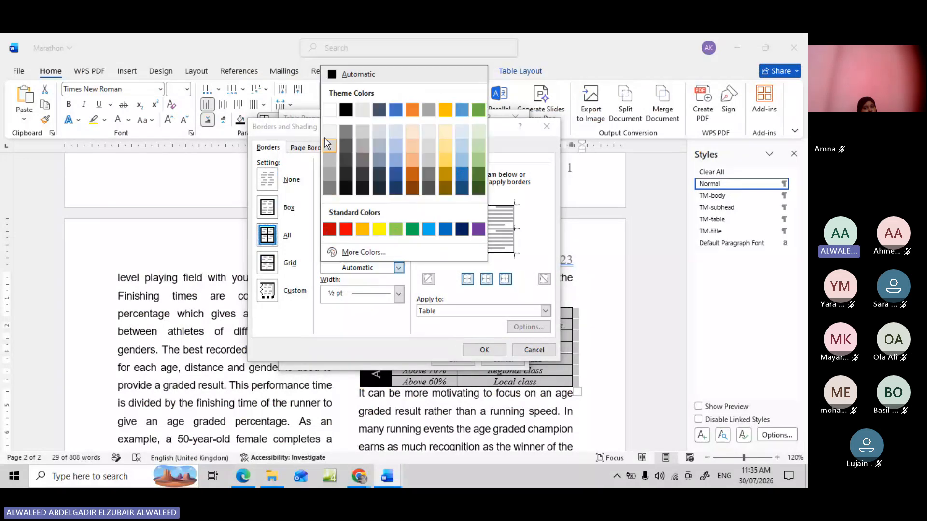
left_click(345, 110)
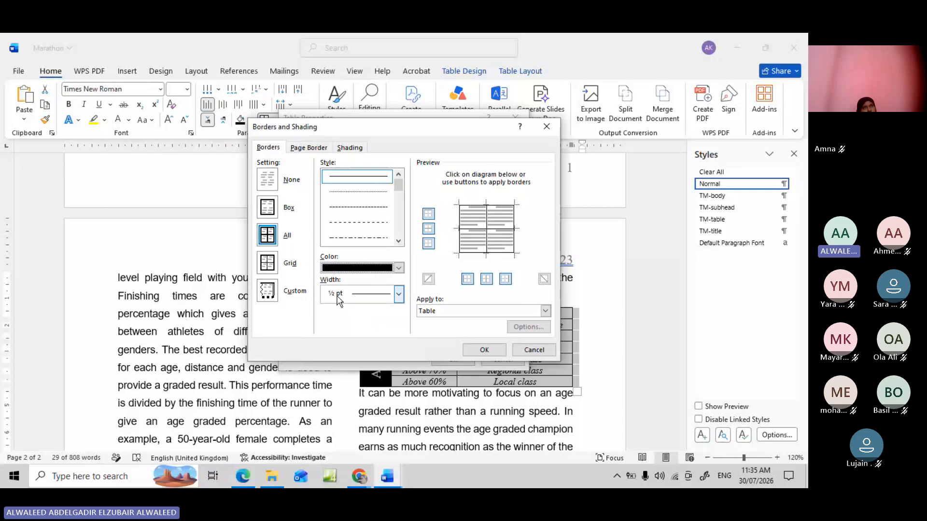
left_click(398, 294)
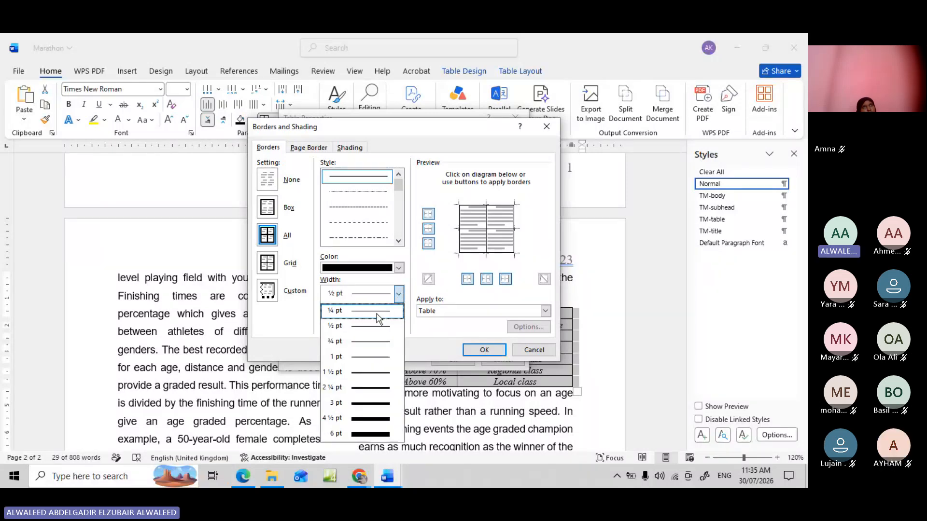
left_click(359, 358)
left_click(480, 350)
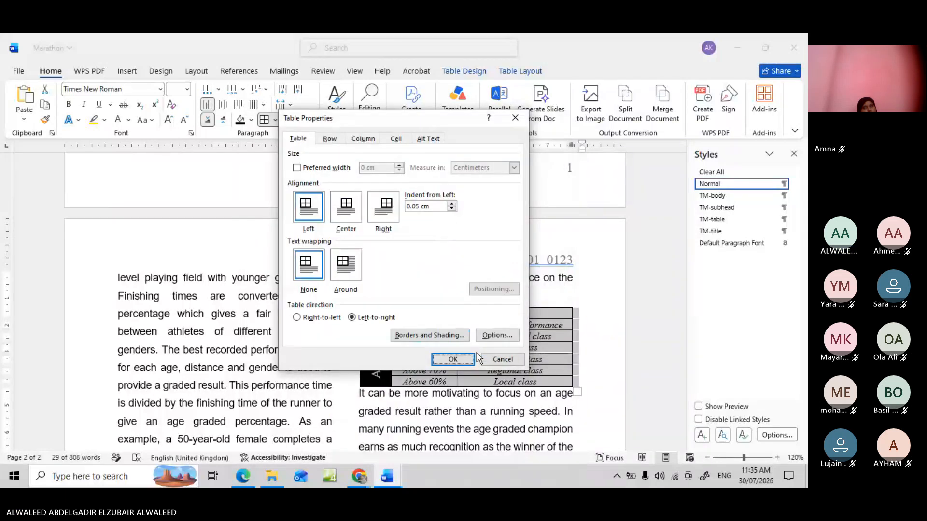
left_click(451, 360)
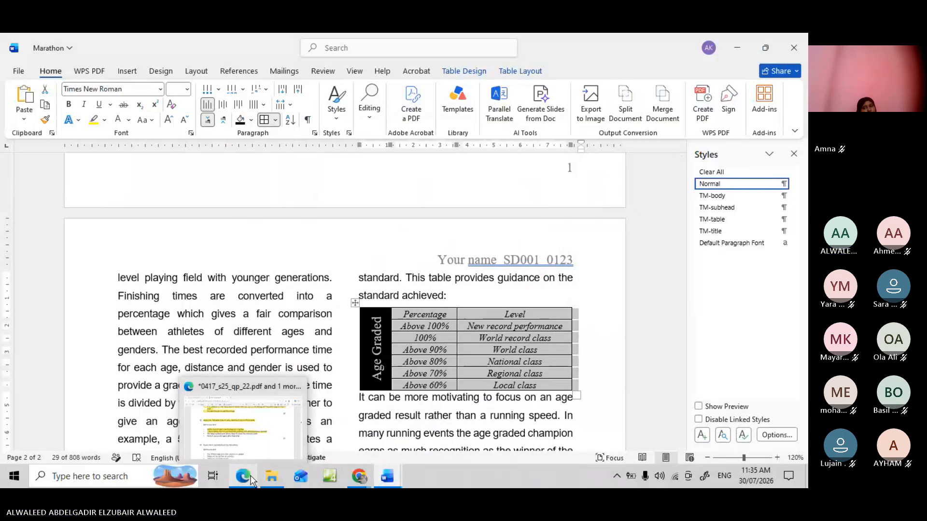
Switch to the exam paper PDF and highlight task 12's bullet about table borders and data fitting the column width in yellow
left_click(241, 420)
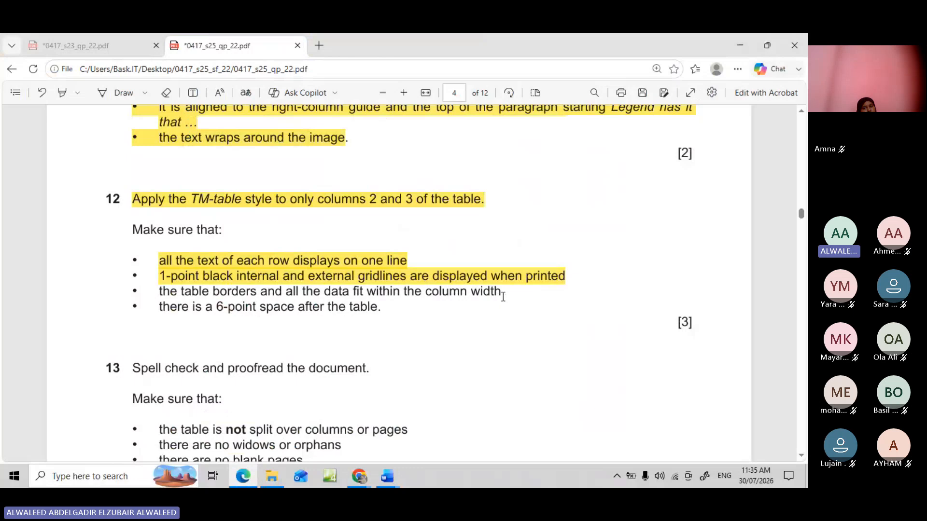
left_click_drag(497, 293, 144, 299)
right_click(146, 300)
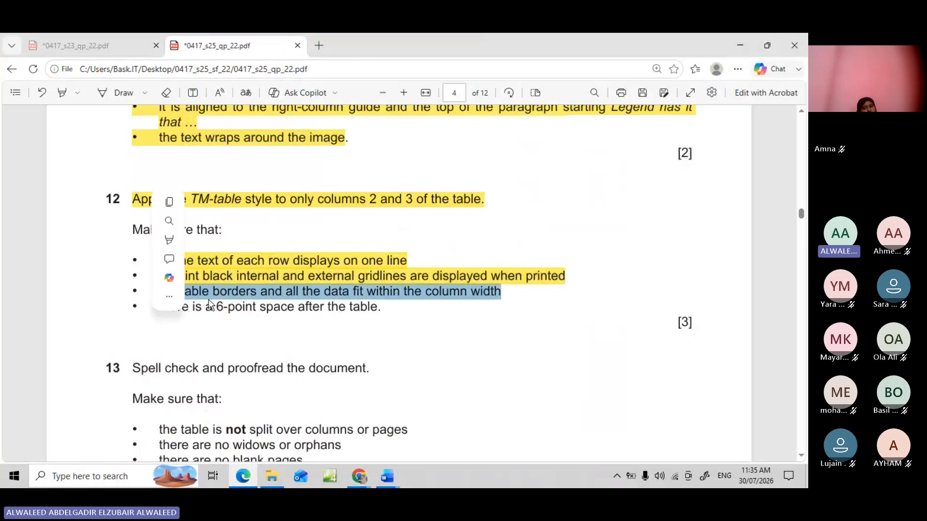
right_click(223, 232)
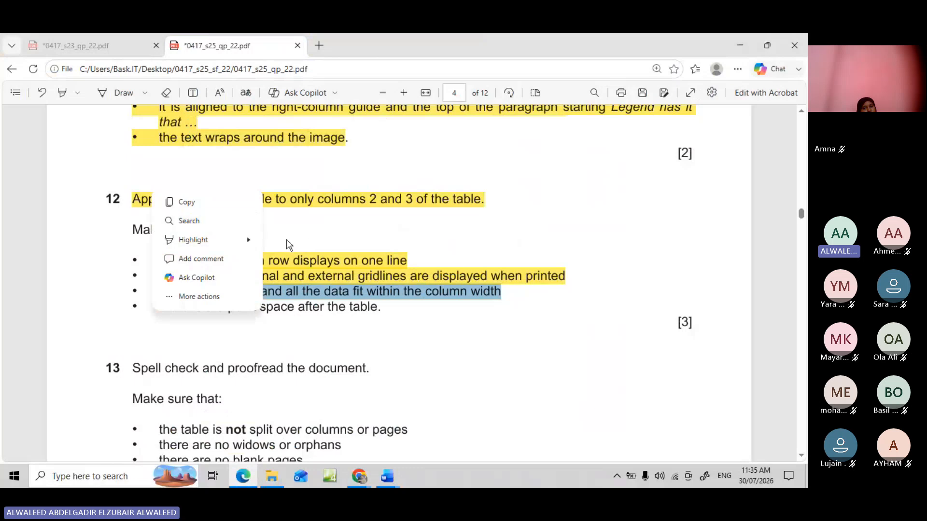
mouse_move(244, 240)
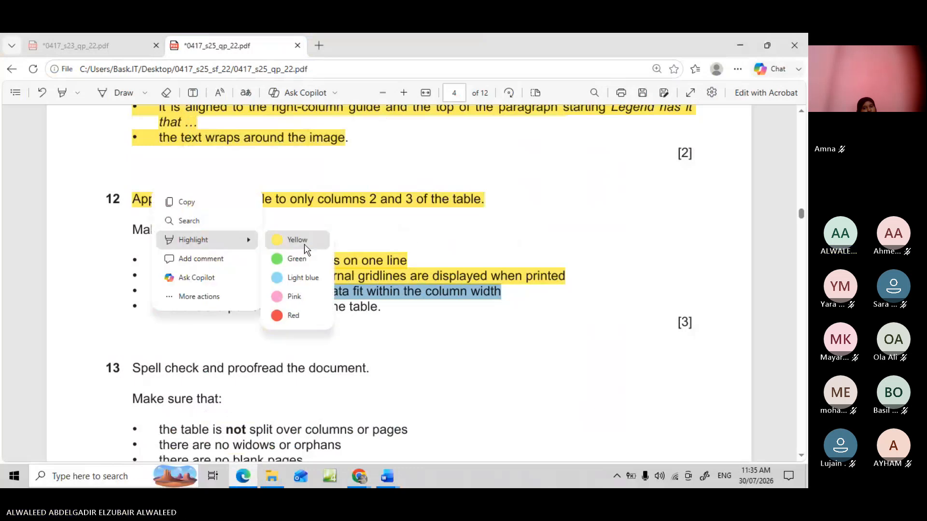
key("Escape")
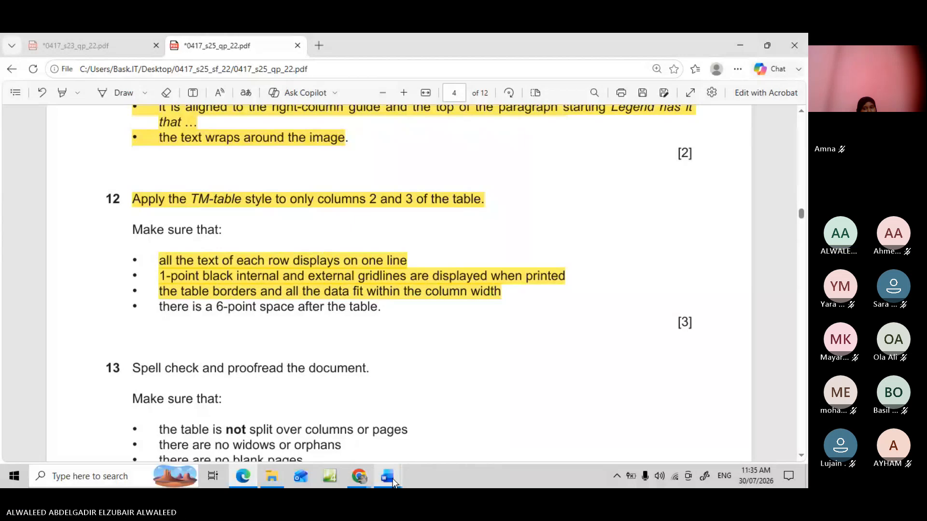
Return to the Marathon document and fit the Age Graded table to the column width with AutoFit to Window
mouse_move(391, 479)
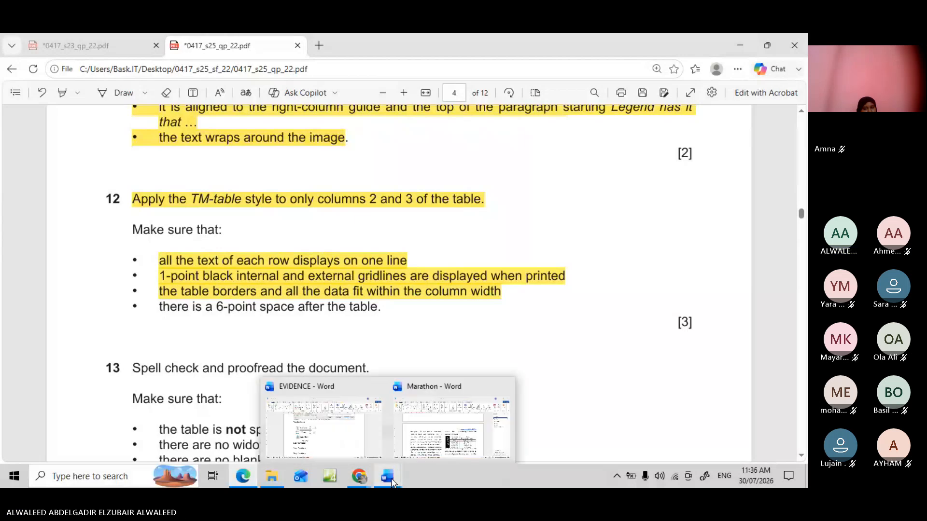
left_click(419, 453)
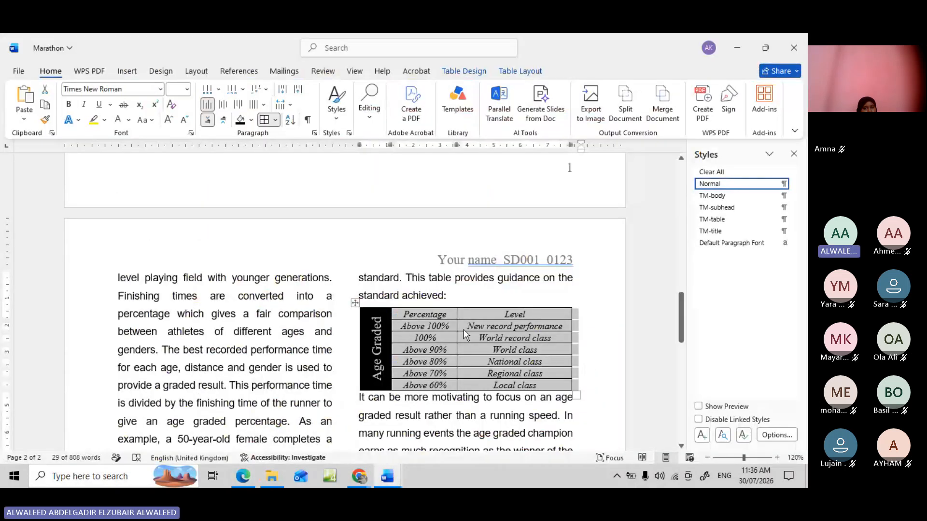
right_click(464, 330)
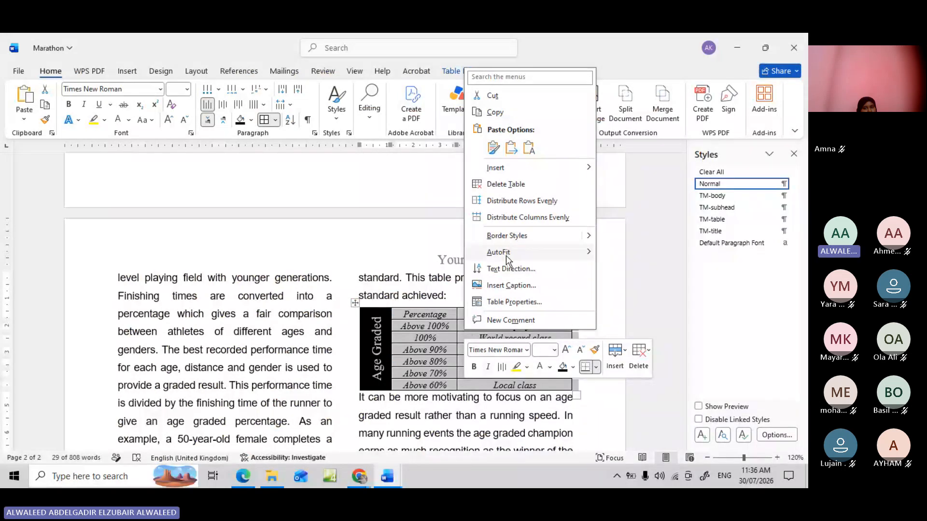
mouse_move(503, 255)
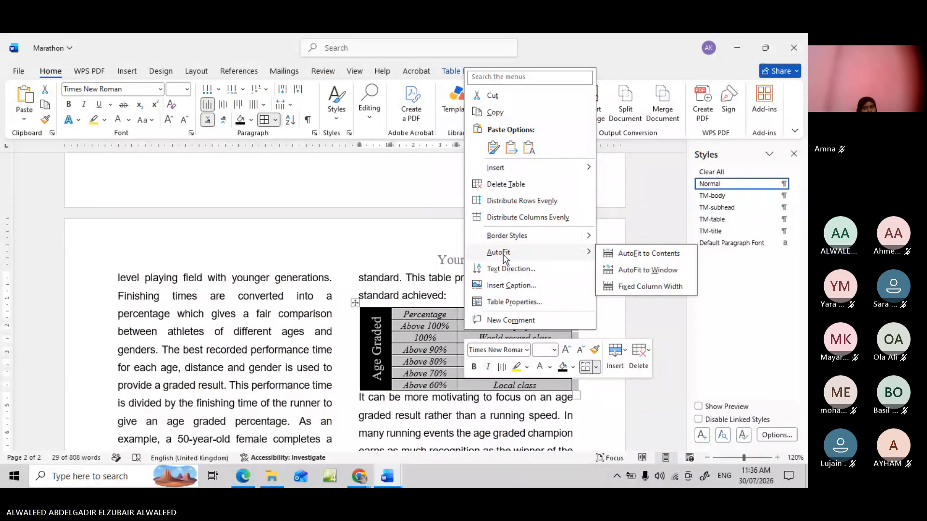
left_click(649, 273)
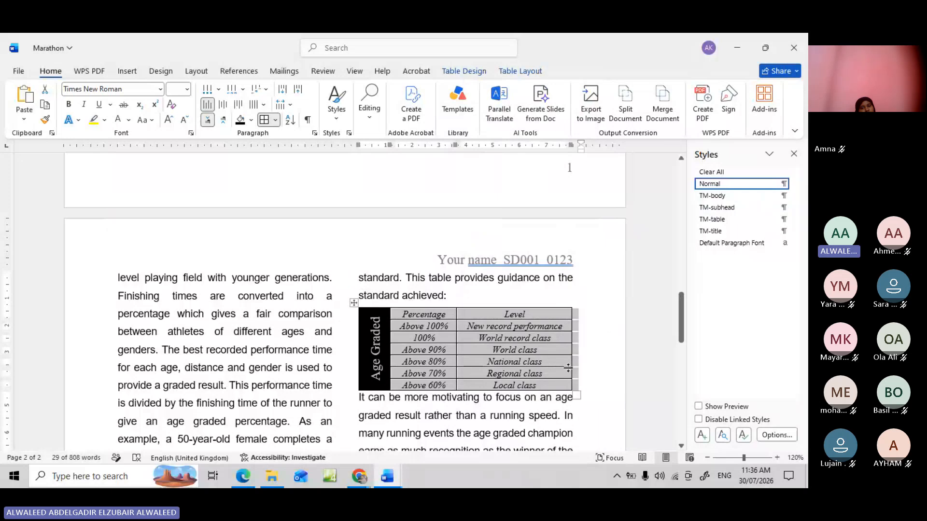
Switch to the exam paper PDF and highlight task 12's bullet about the 6-point space after the table in yellow
left_click(233, 478)
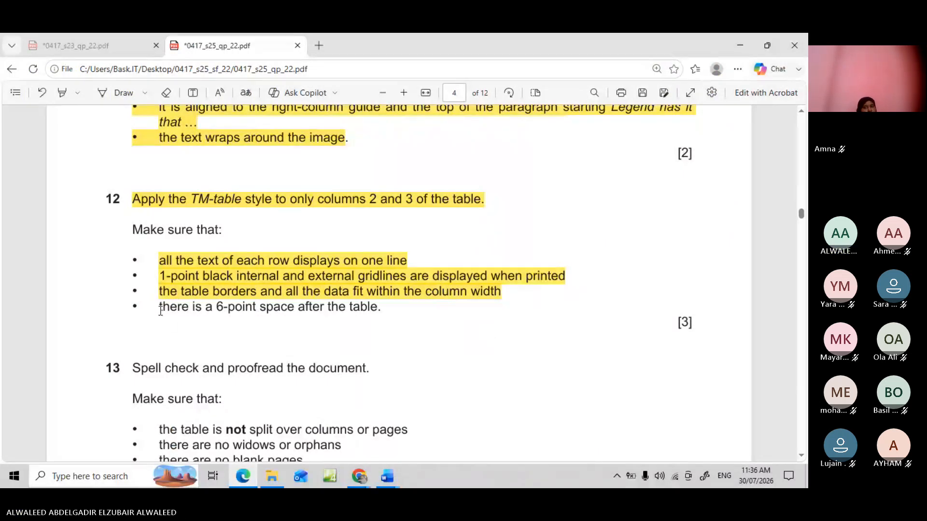
left_click_drag(161, 307, 378, 308)
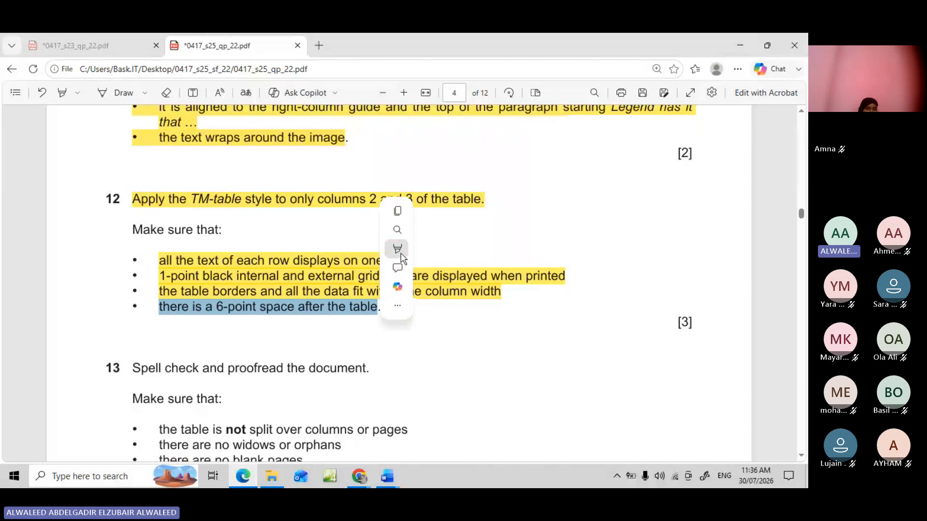
mouse_move(401, 251)
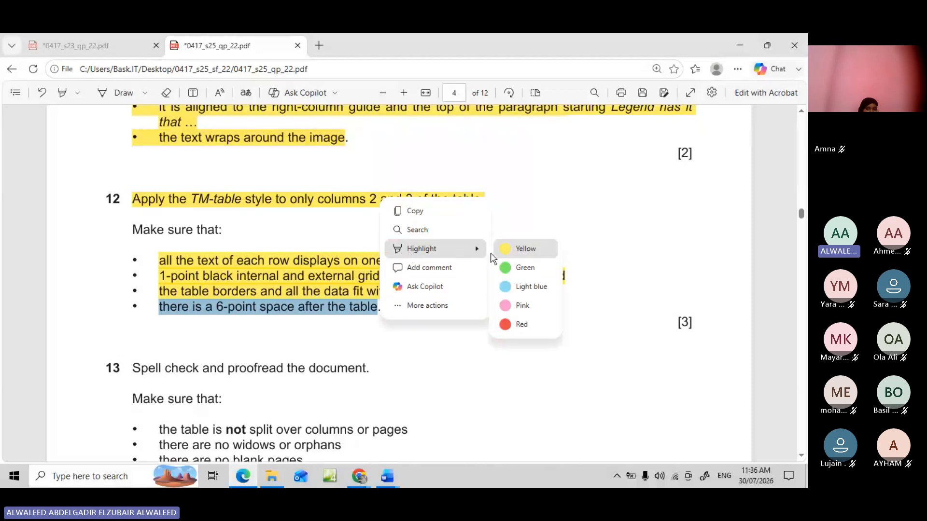
left_click(526, 251)
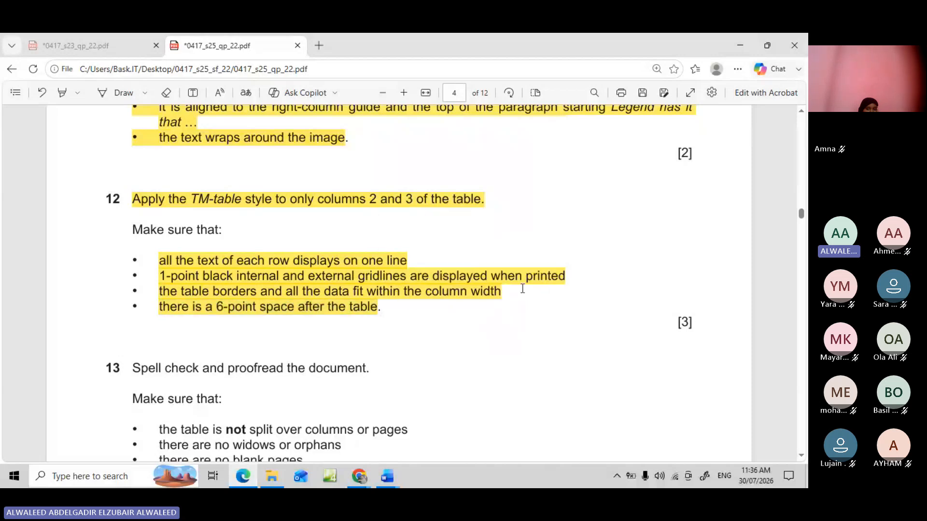
In the Marathon document, set the spacing before the paragraph directly below the Age Graded table to 6 pt
left_click(386, 483)
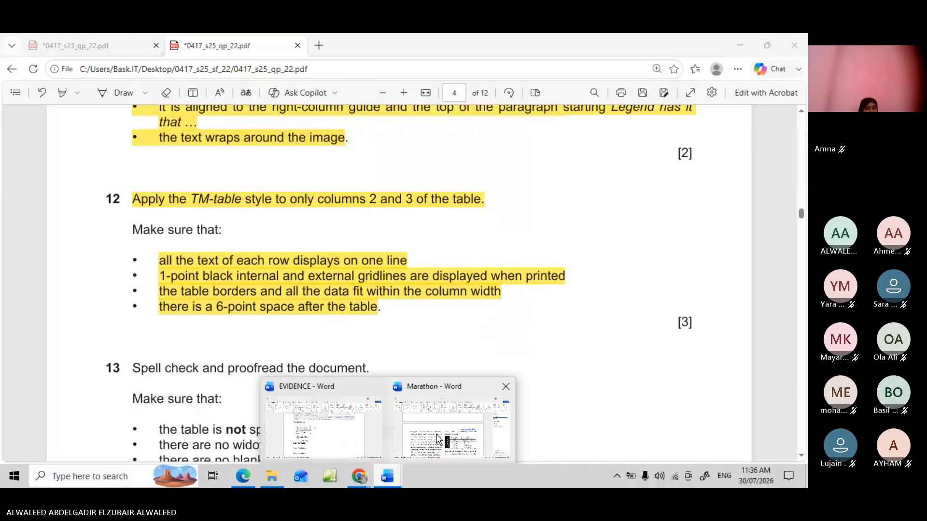
left_click(438, 439)
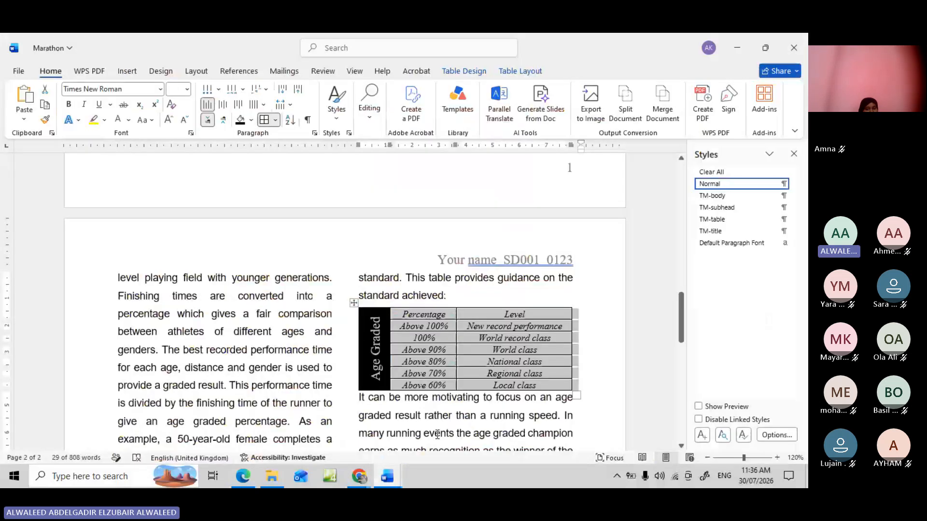
scroll(438, 434, "down", 2)
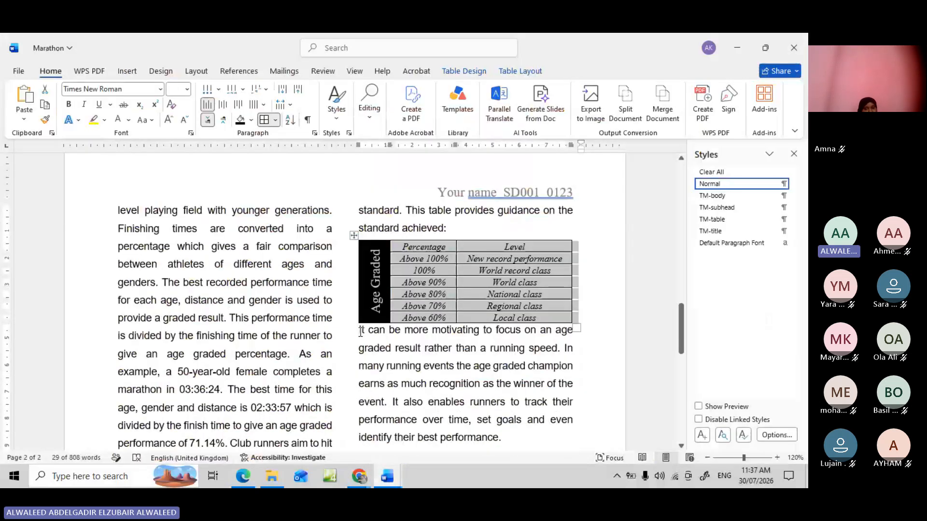
left_click_drag(360, 332, 572, 332)
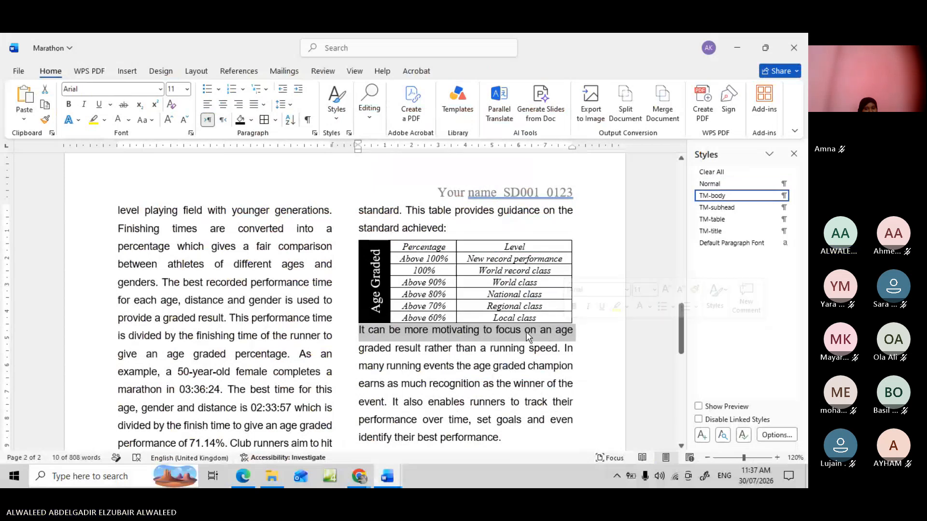
right_click(409, 331)
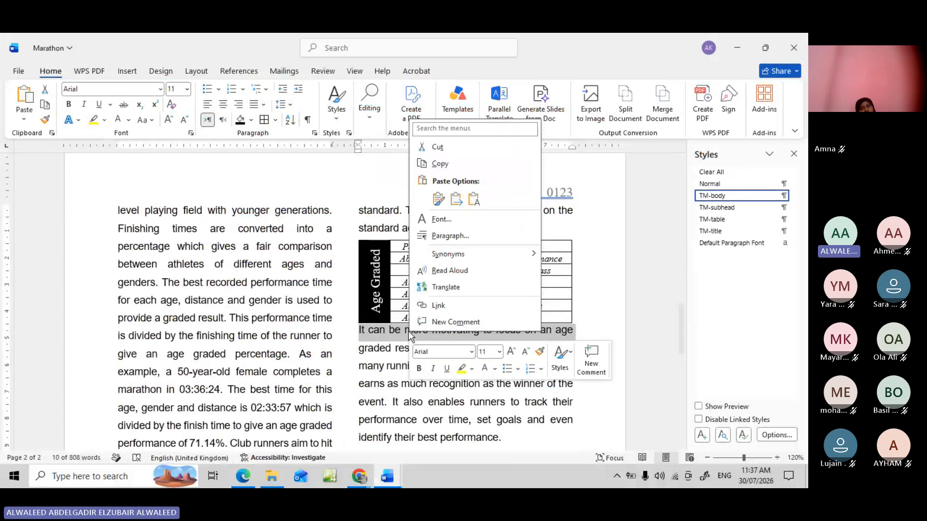
left_click(443, 236)
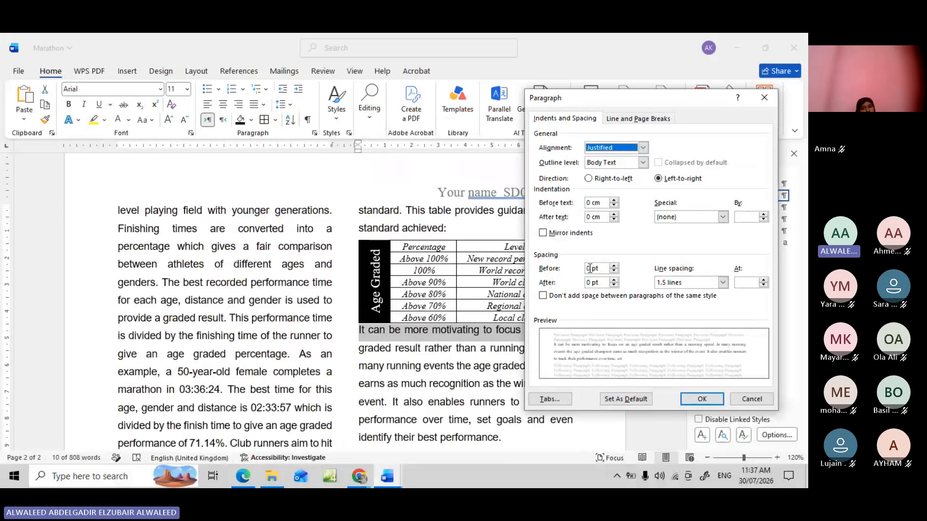
double_click(589, 268)
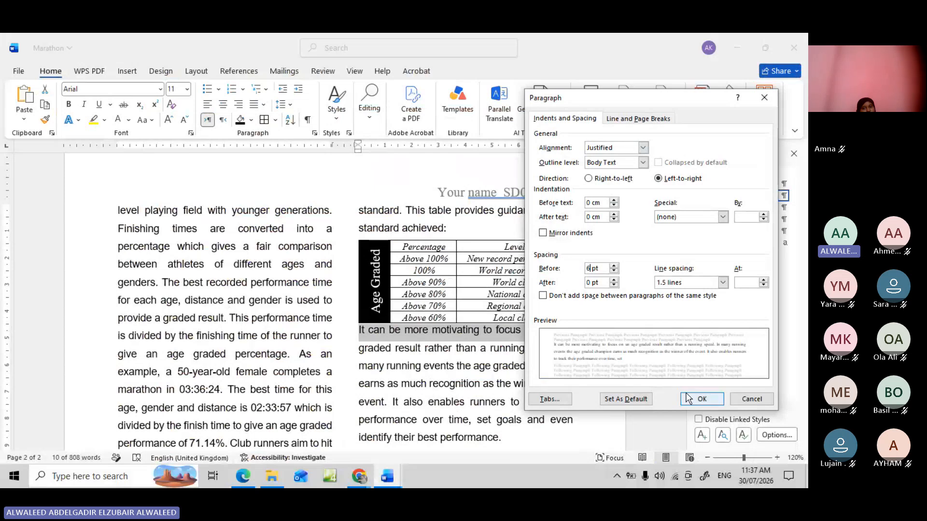
left_click(687, 397)
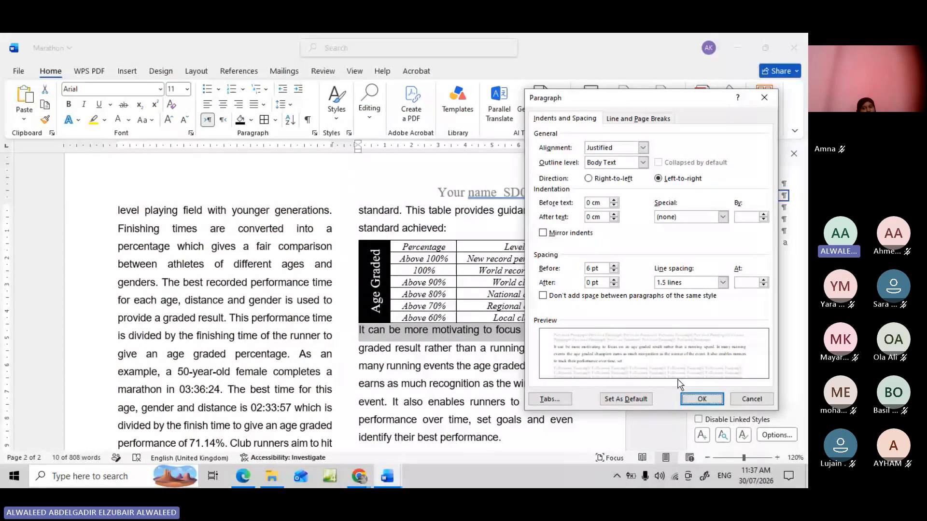
key("Return")
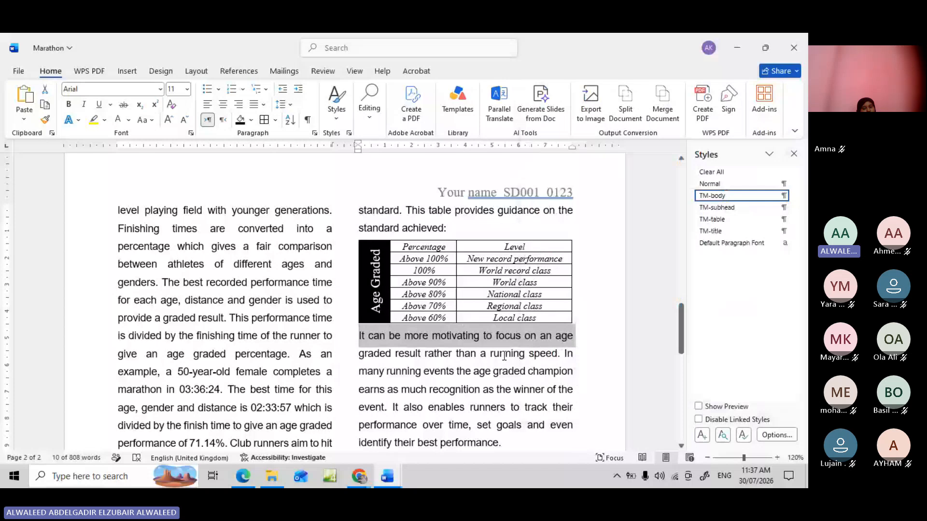
left_click(500, 362)
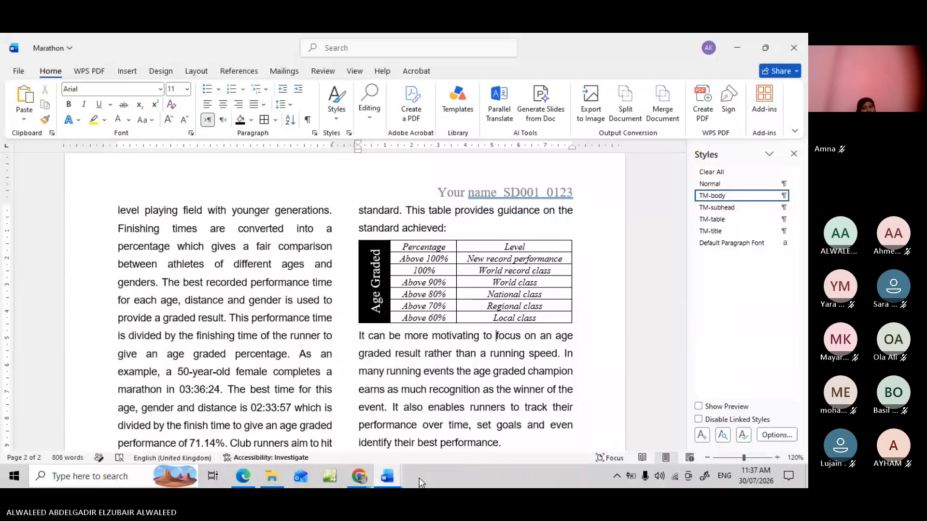
mouse_move(242, 480)
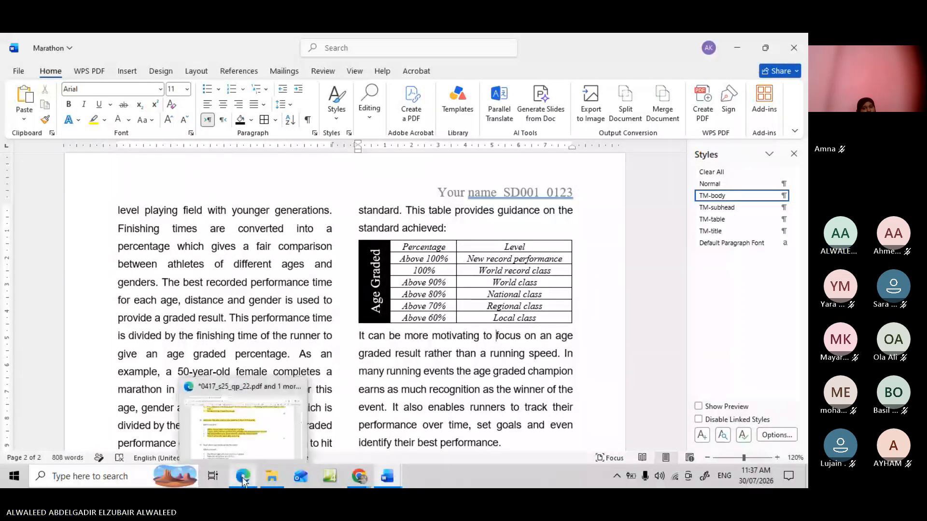
Switch to the exam paper PDF and highlight task 13's spell-check instruction and its five bullet requirements in green
left_click(243, 434)
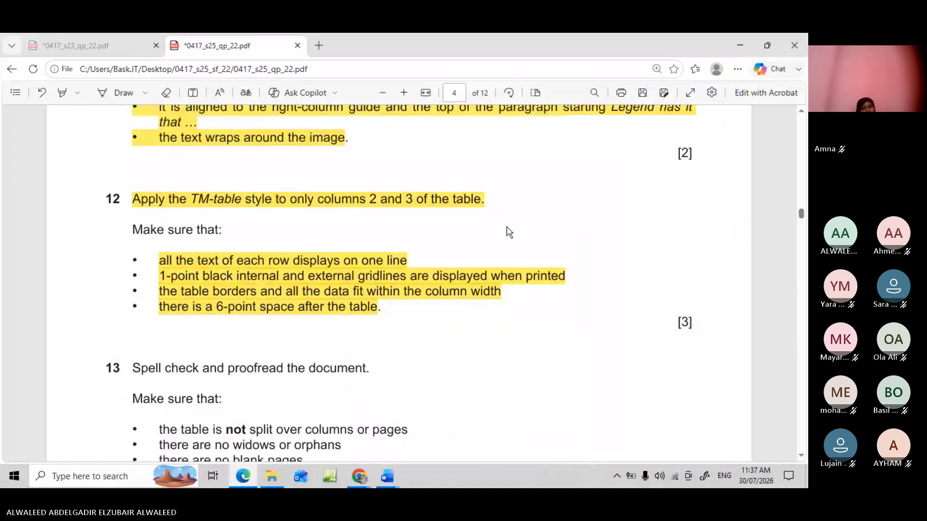
scroll(508, 232, "down", 3)
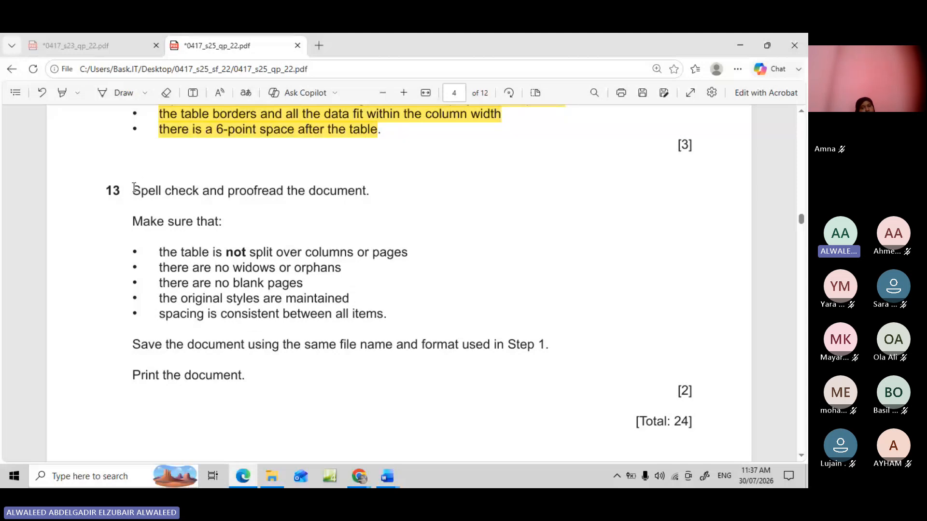
left_click_drag(132, 191, 409, 251)
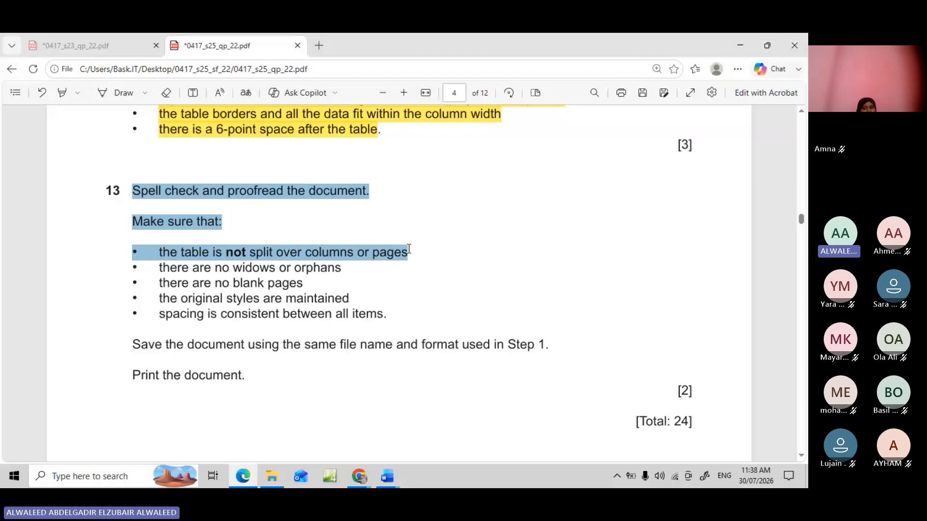
left_click_drag(408, 248, 319, 222)
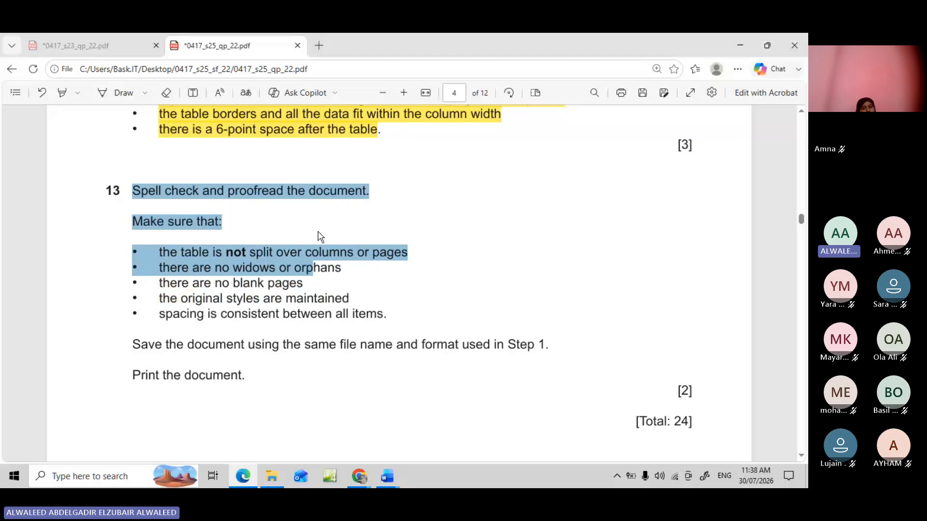
left_click(317, 236)
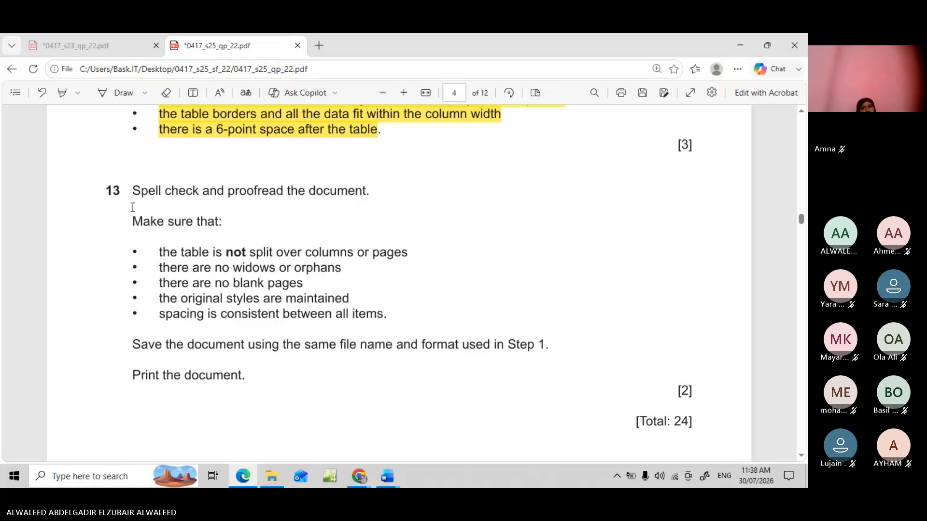
left_click_drag(131, 212, 221, 268)
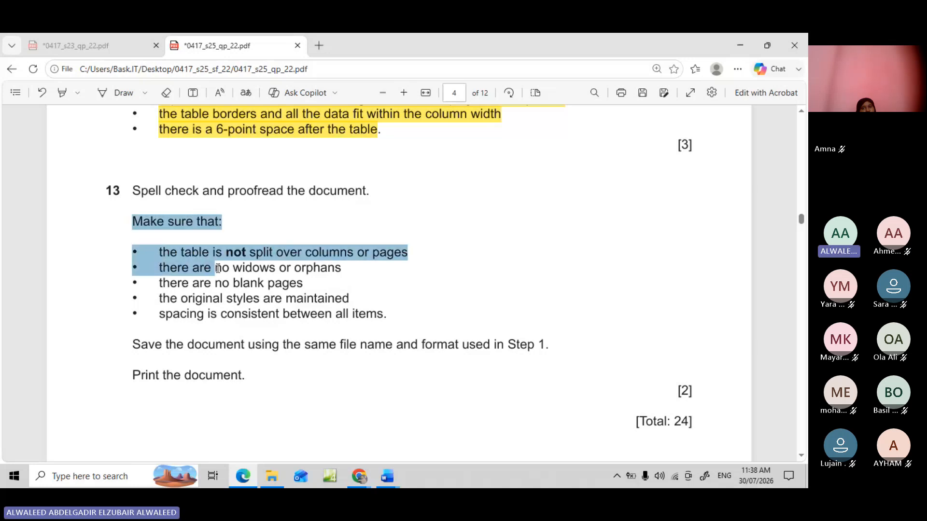
left_click_drag(131, 193, 128, 212)
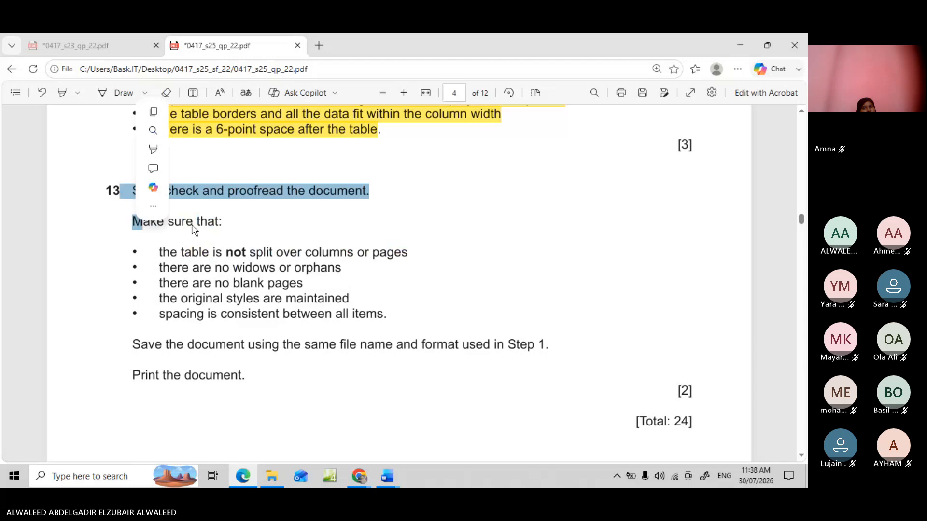
left_click(306, 240)
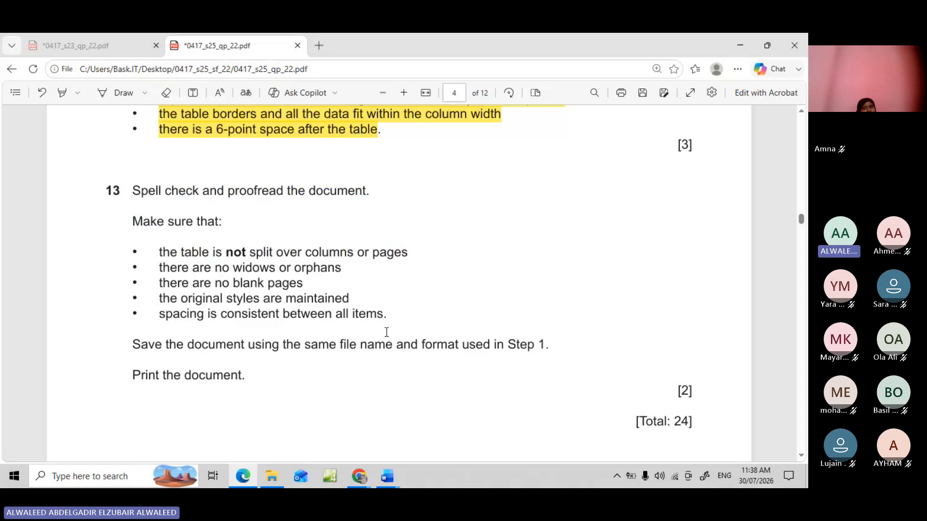
left_click_drag(383, 318, 112, 199)
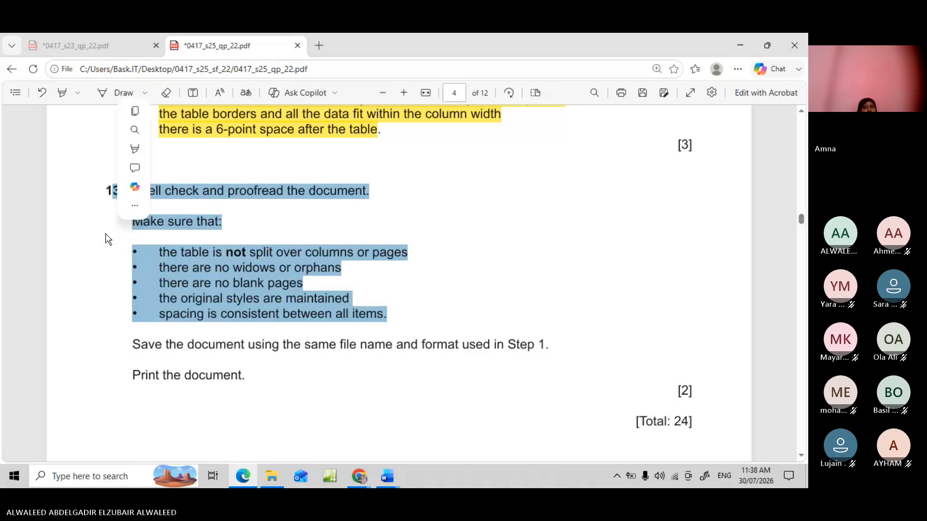
mouse_move(155, 150)
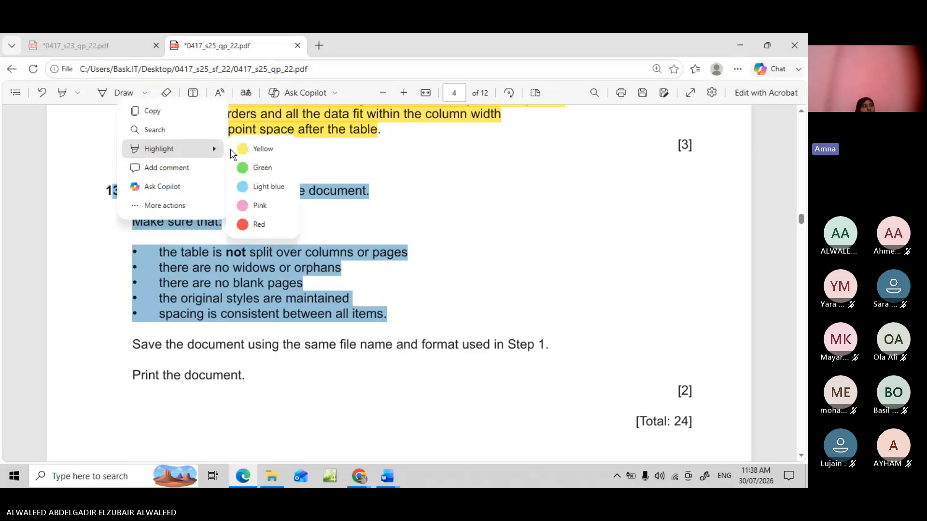
left_click(246, 160)
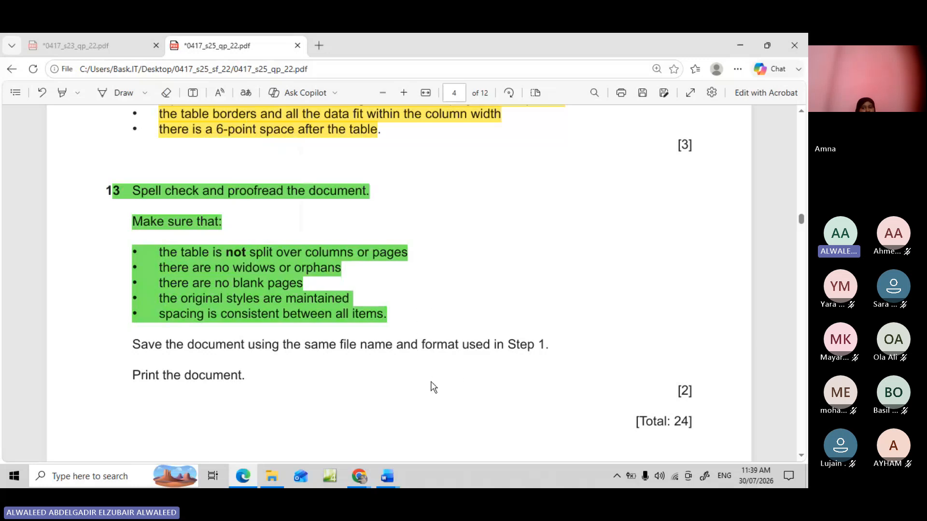
Return to the Marathon document and spell check it from the title, correcting "inspration" to "inspiration" and "accomodate" to "accommodate"
left_click(385, 476)
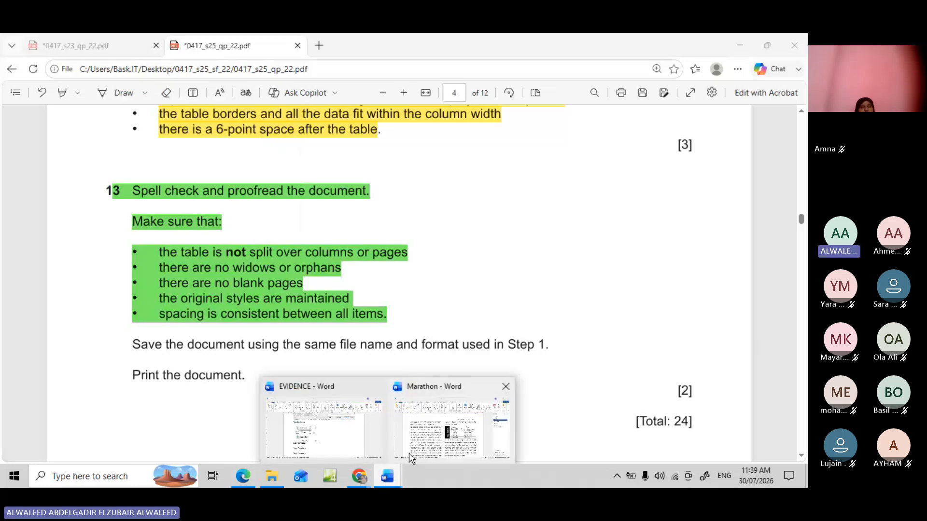
left_click(409, 453)
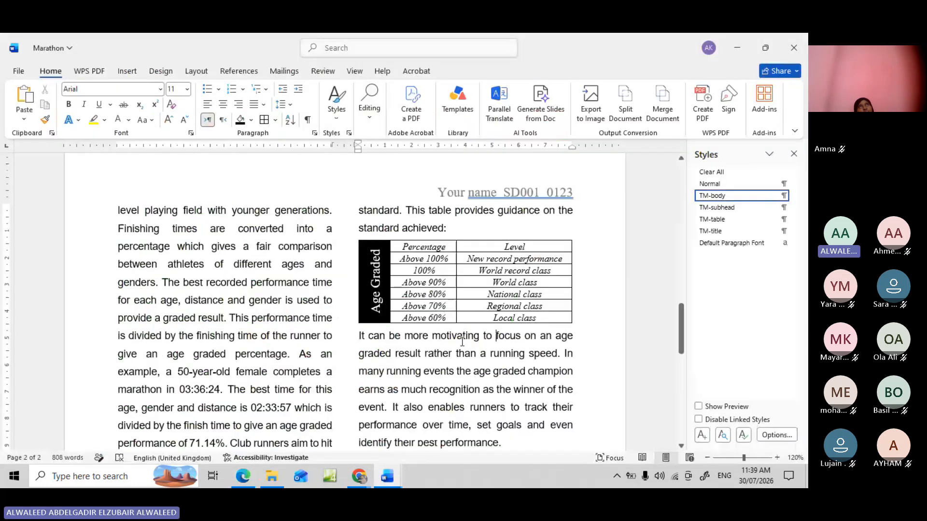
scroll(462, 341, "up", 15)
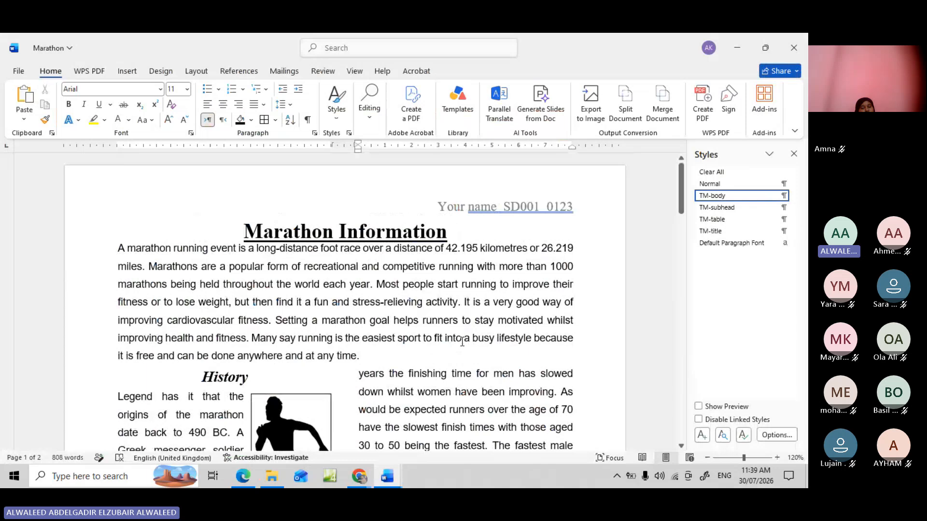
left_click(242, 224)
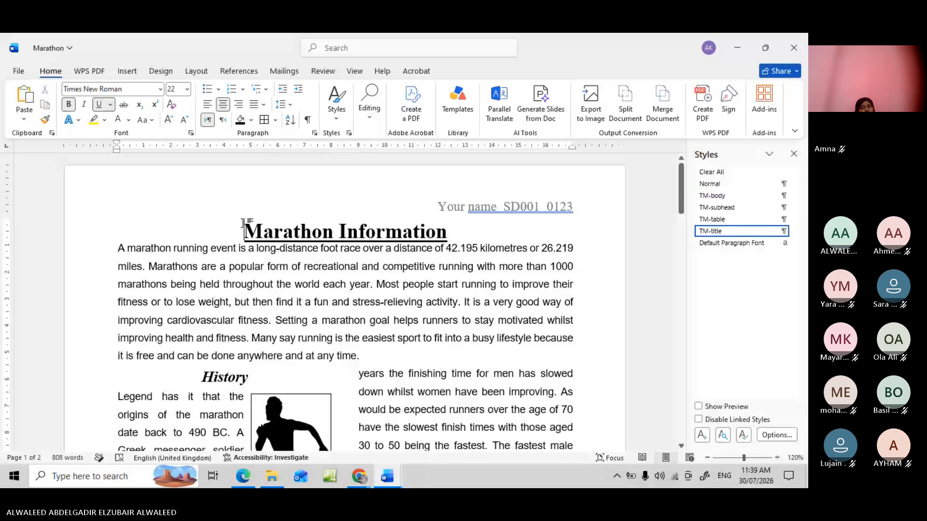
left_click(322, 73)
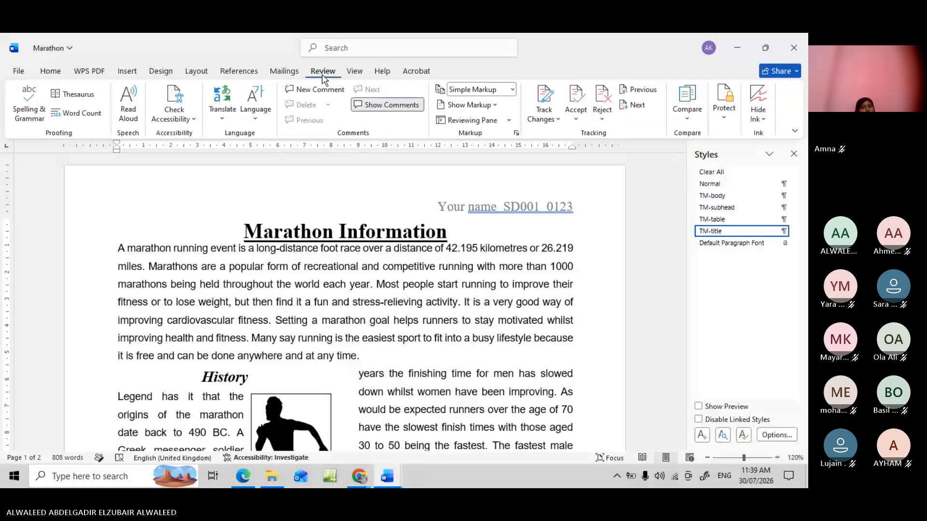
left_click(26, 115)
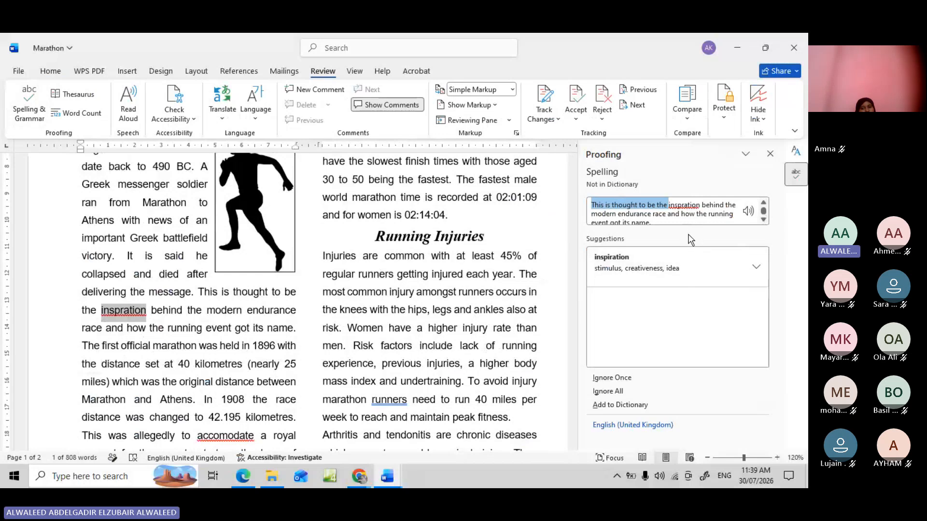
left_click(636, 258)
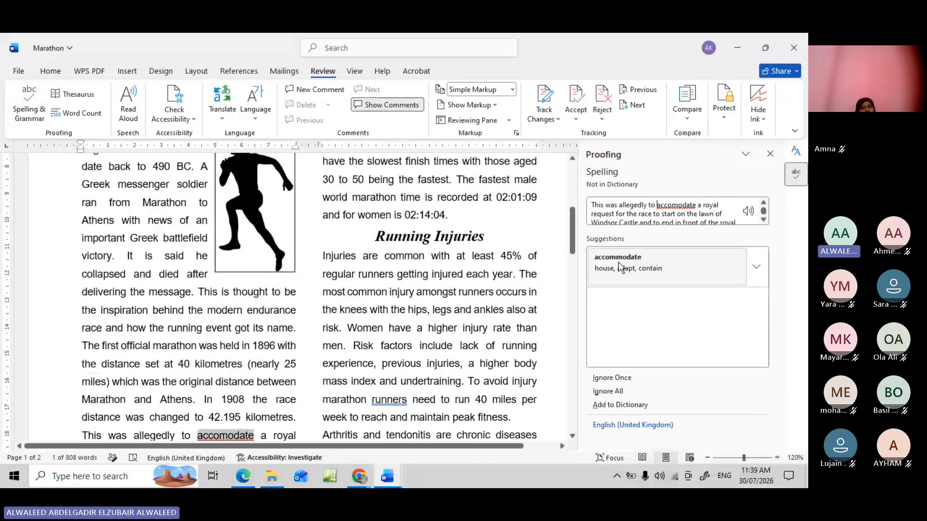
left_click(630, 267)
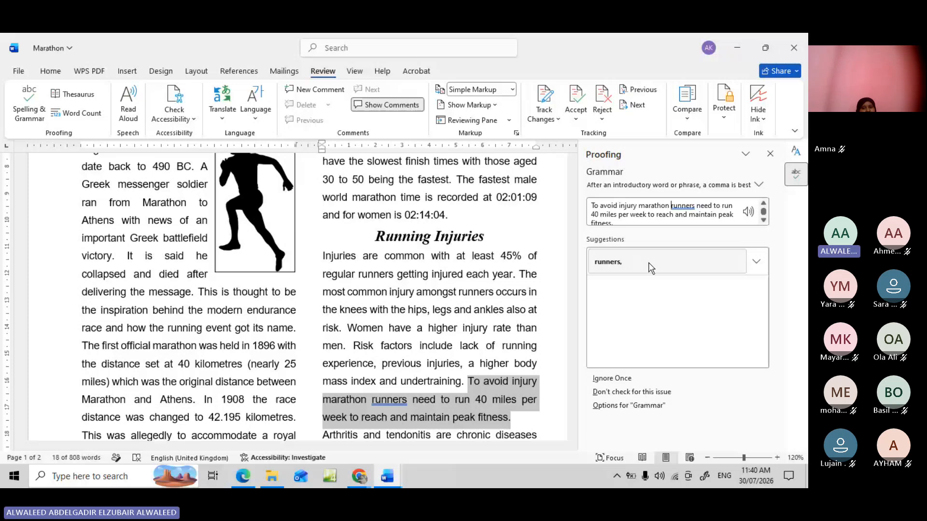
Accept the grammar suggestion "runners," and ignore both spacing issues in the header once to finish the check
left_click(651, 269)
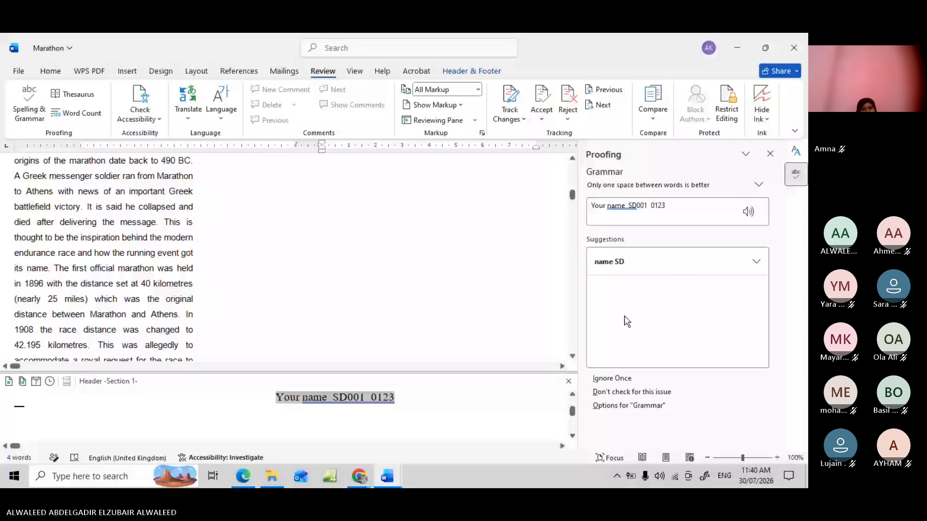
left_click(606, 381)
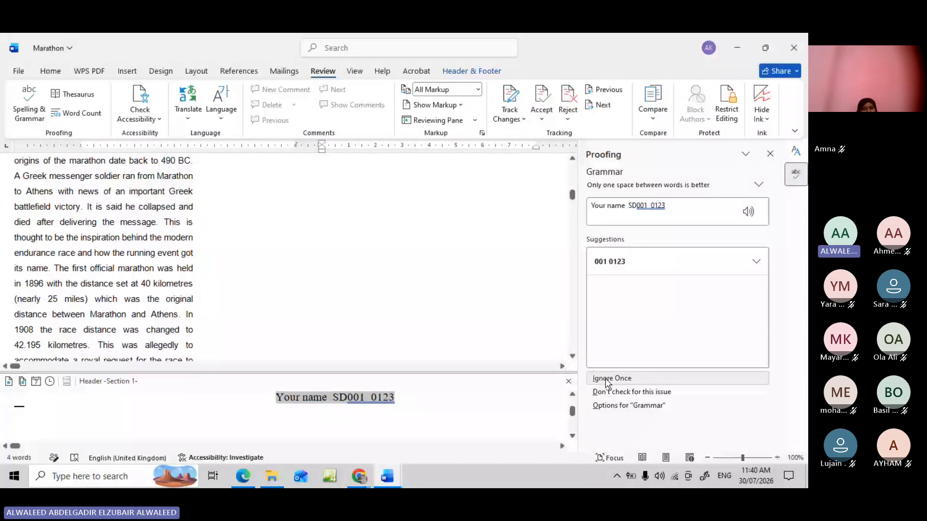
left_click(605, 379)
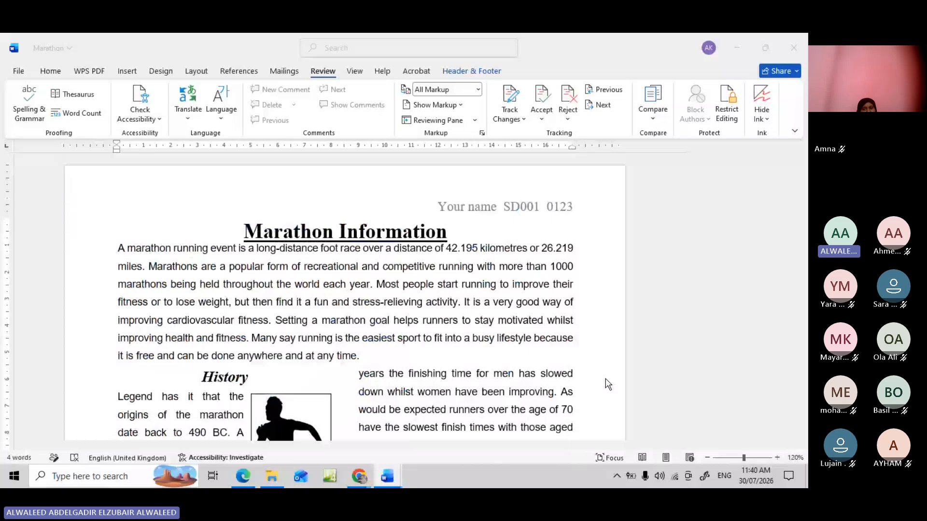
left_click(489, 283)
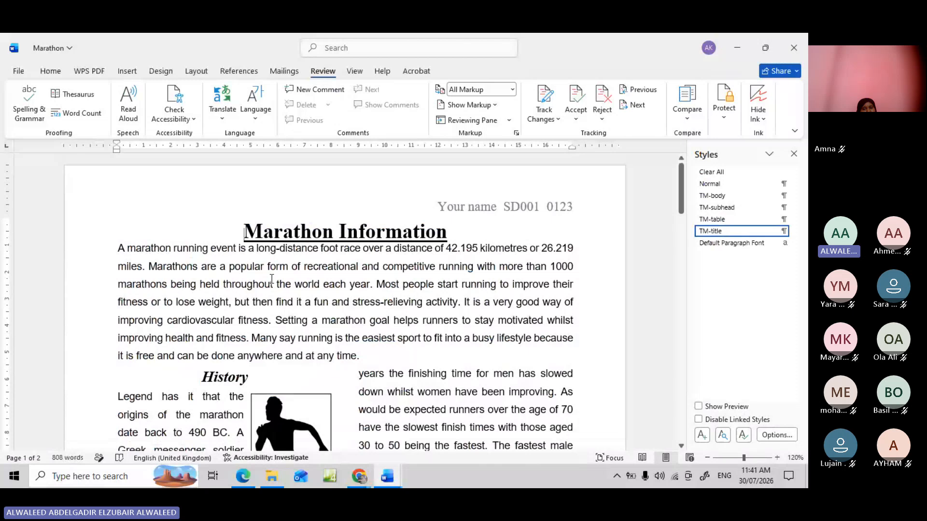
Review the whole Marathon document against task 13's requirements for table splitting, widows and orphans, blank pages, styles and spacing
scroll(271, 279, "down", 3)
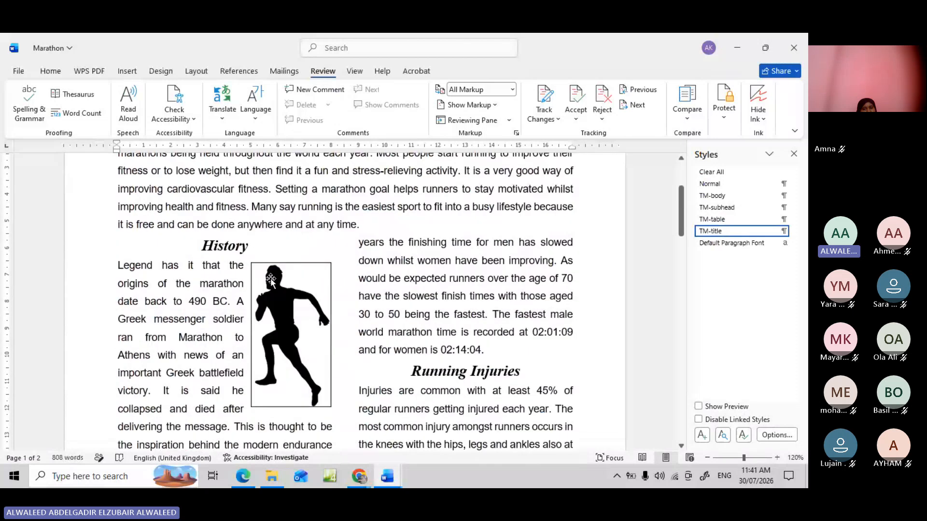
scroll(270, 278, "up", 3)
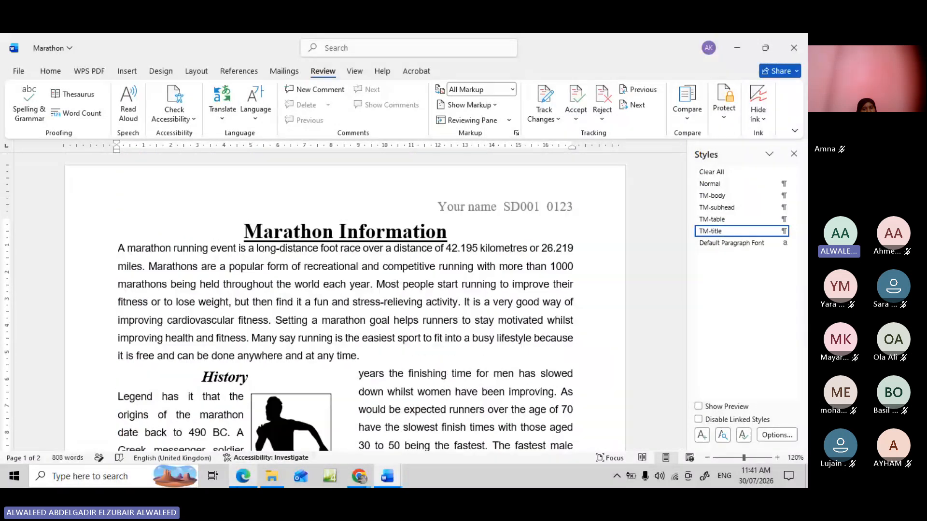
mouse_move(241, 485)
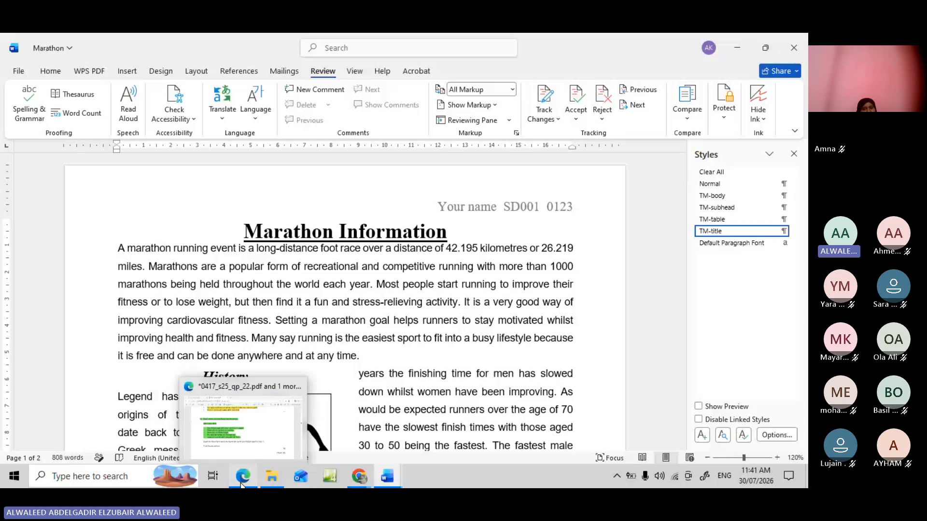
left_click(242, 485)
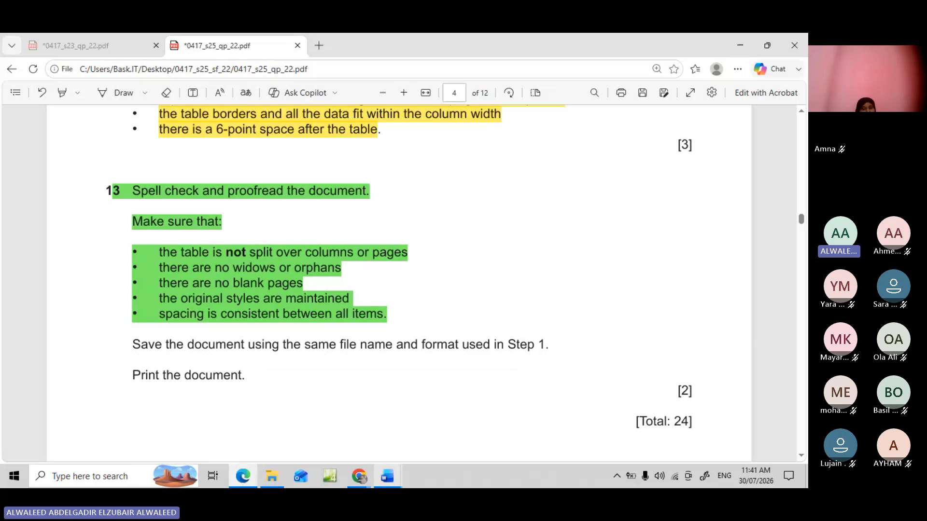
mouse_move(381, 485)
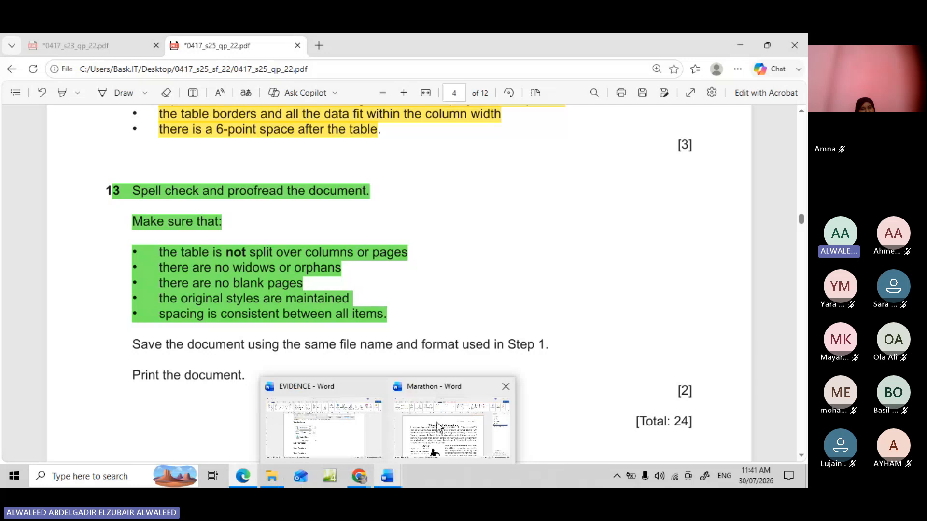
left_click(437, 426)
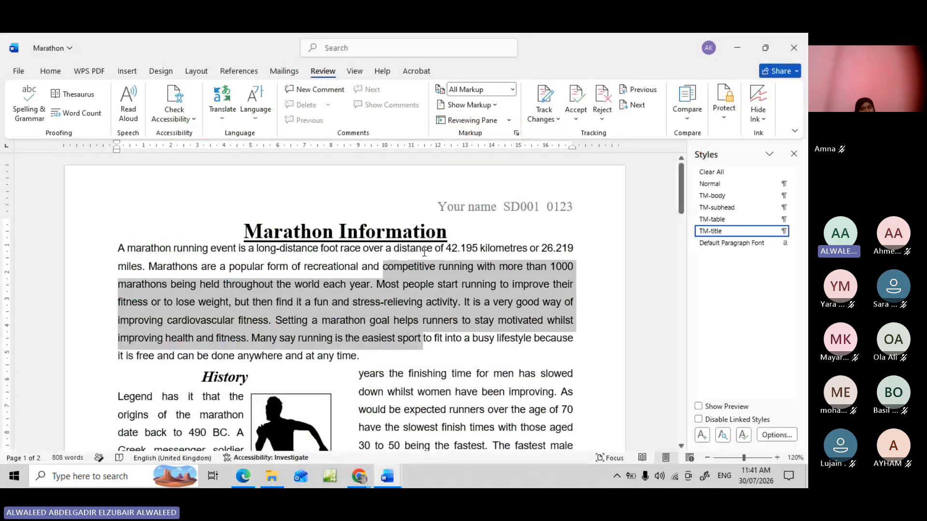
left_click_drag(424, 251, 424, 231)
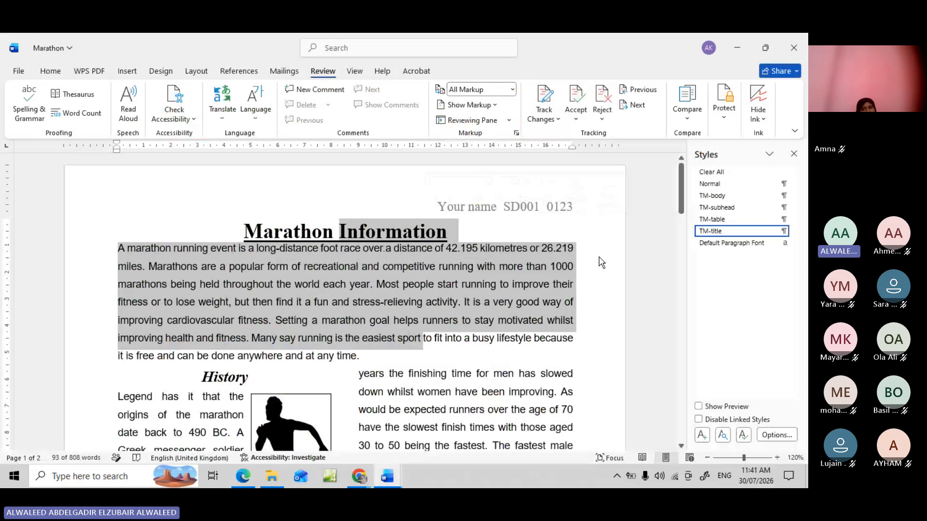
scroll(594, 297, "down", 1)
scroll(595, 297, "down", 4)
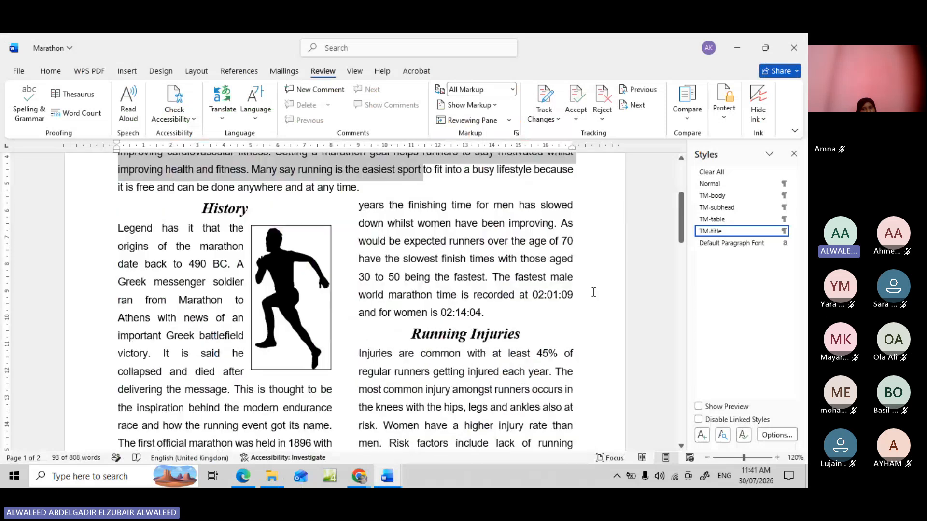
scroll(593, 292, "down", 7)
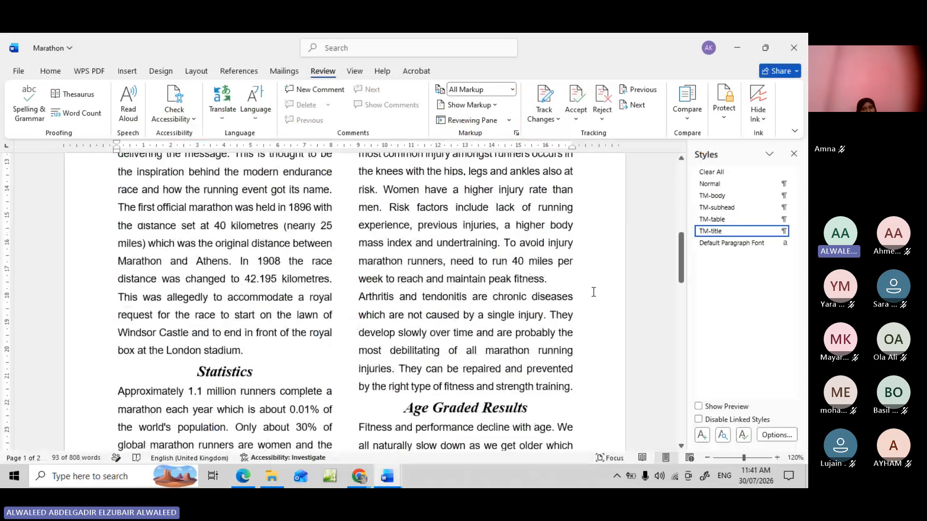
scroll(593, 292, "down", 10)
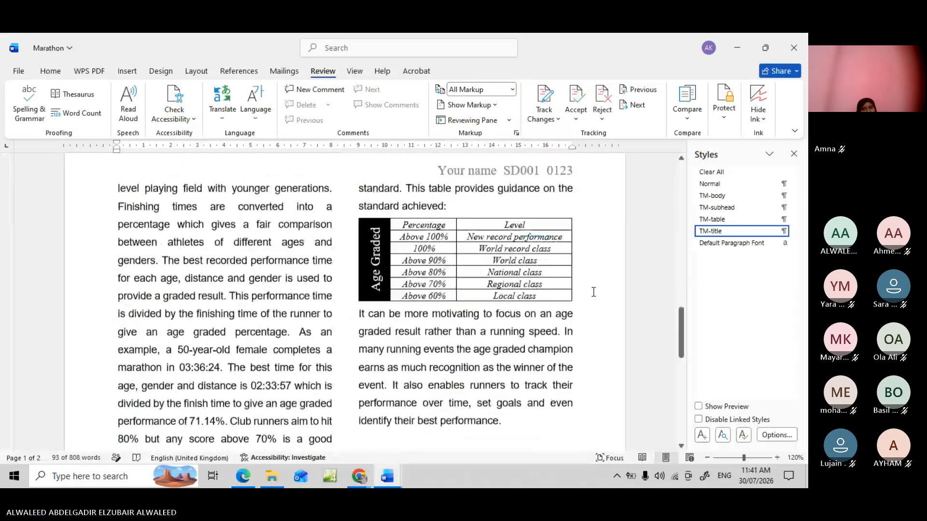
scroll(594, 292, "down", 8)
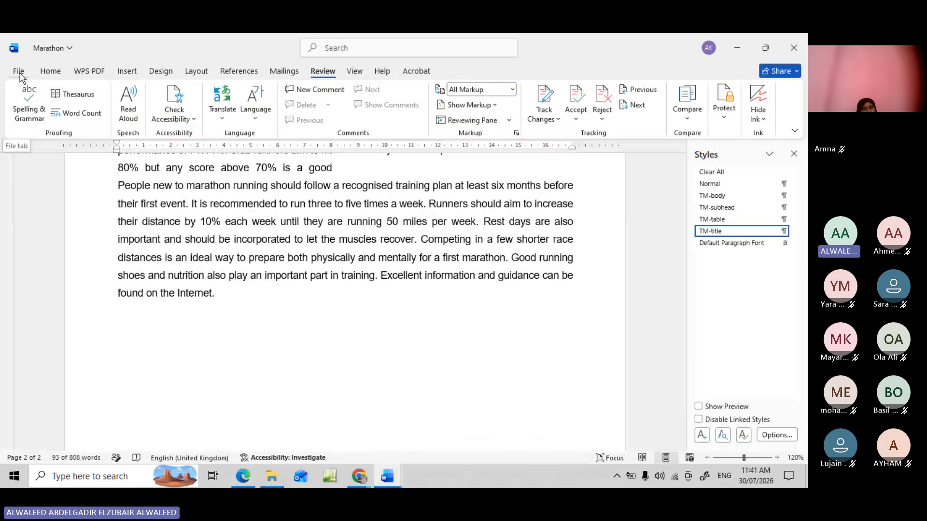
Switch to the exam paper PDF and highlight task 13's instructions to save and print the document in yellow
left_click(244, 478)
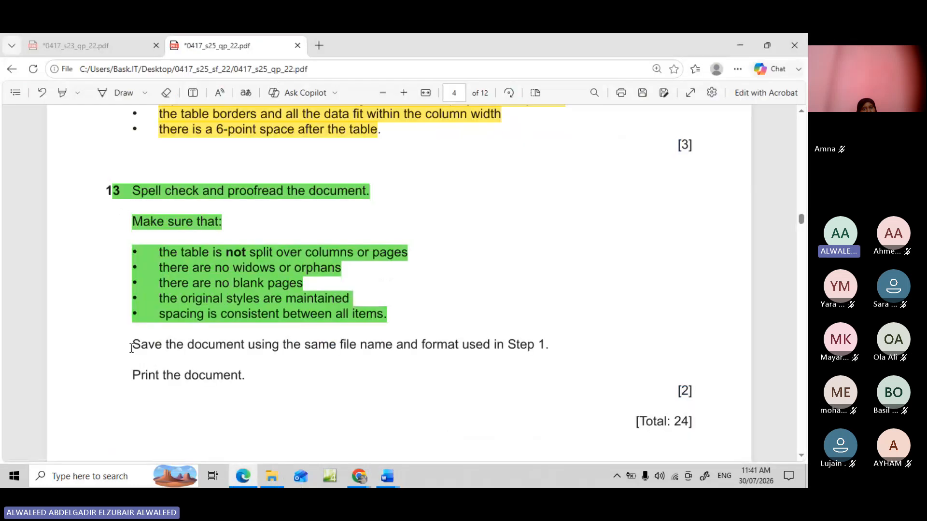
left_click_drag(132, 344, 248, 381)
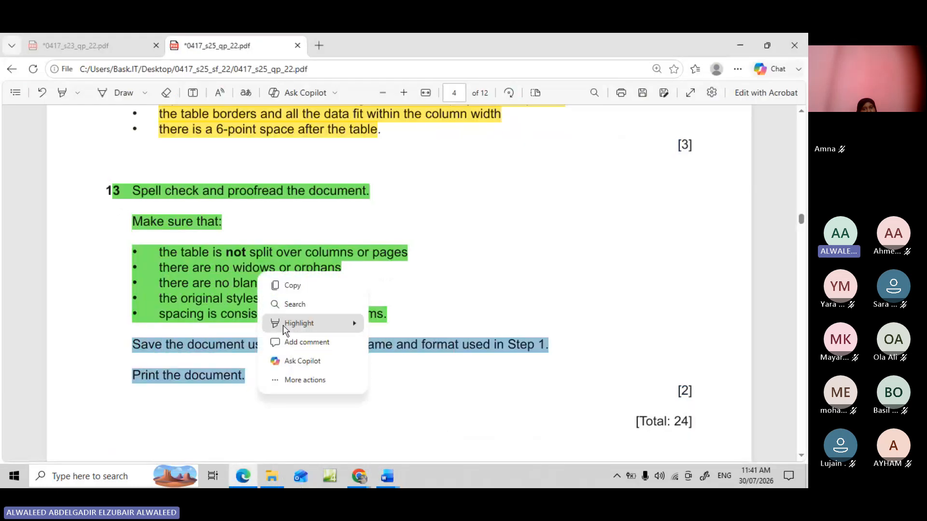
mouse_move(283, 325)
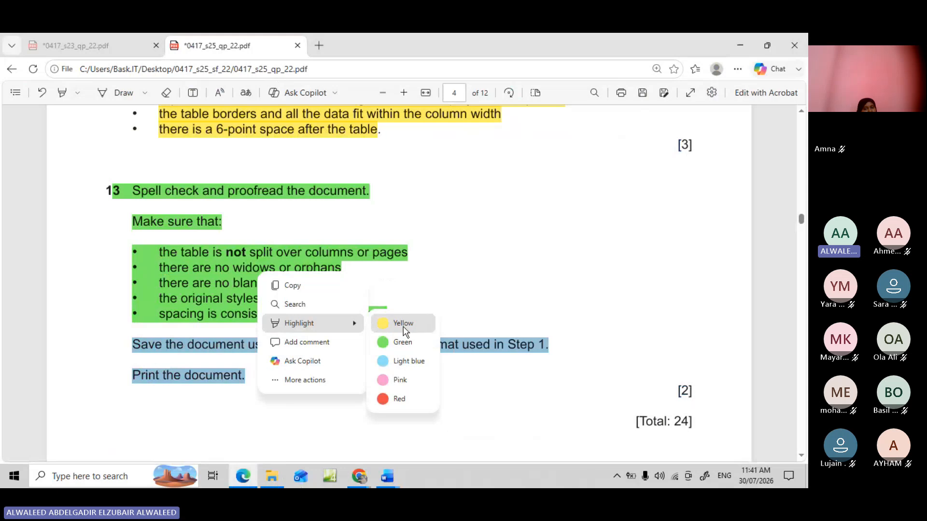
left_click(403, 329)
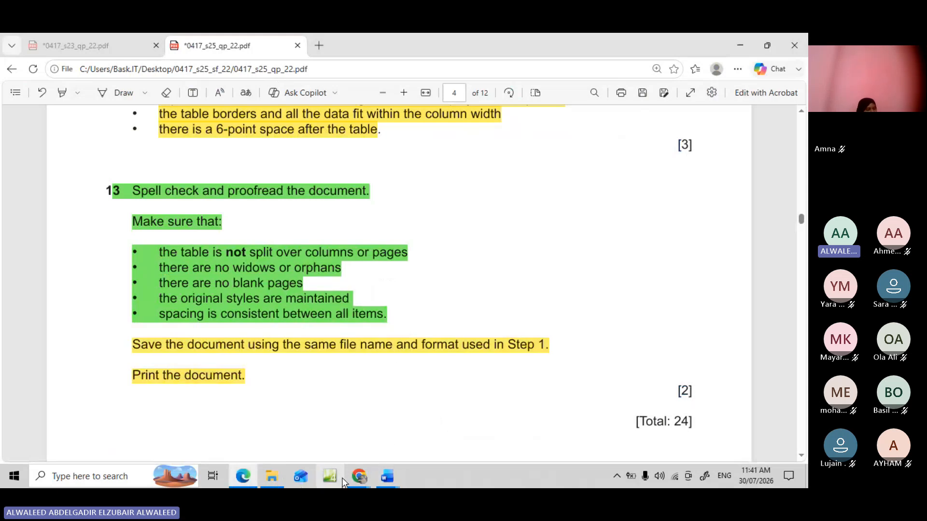
mouse_move(355, 476)
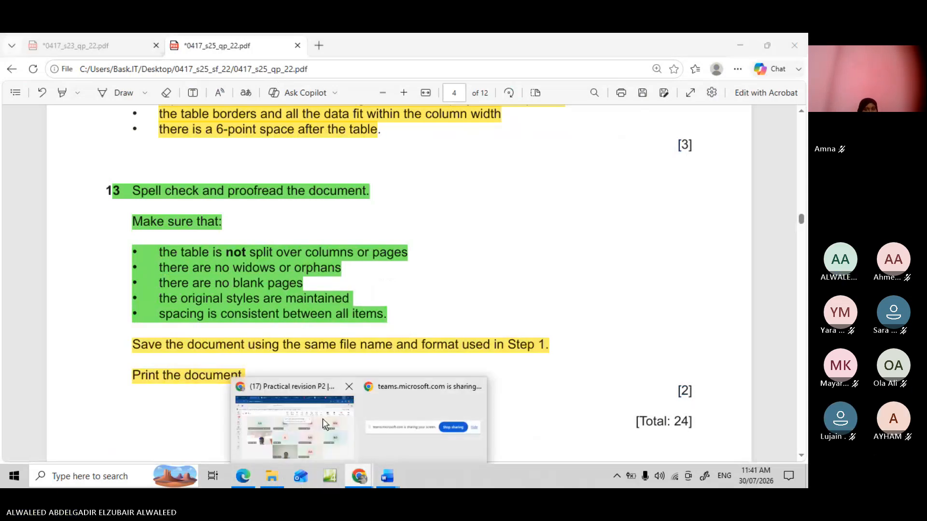